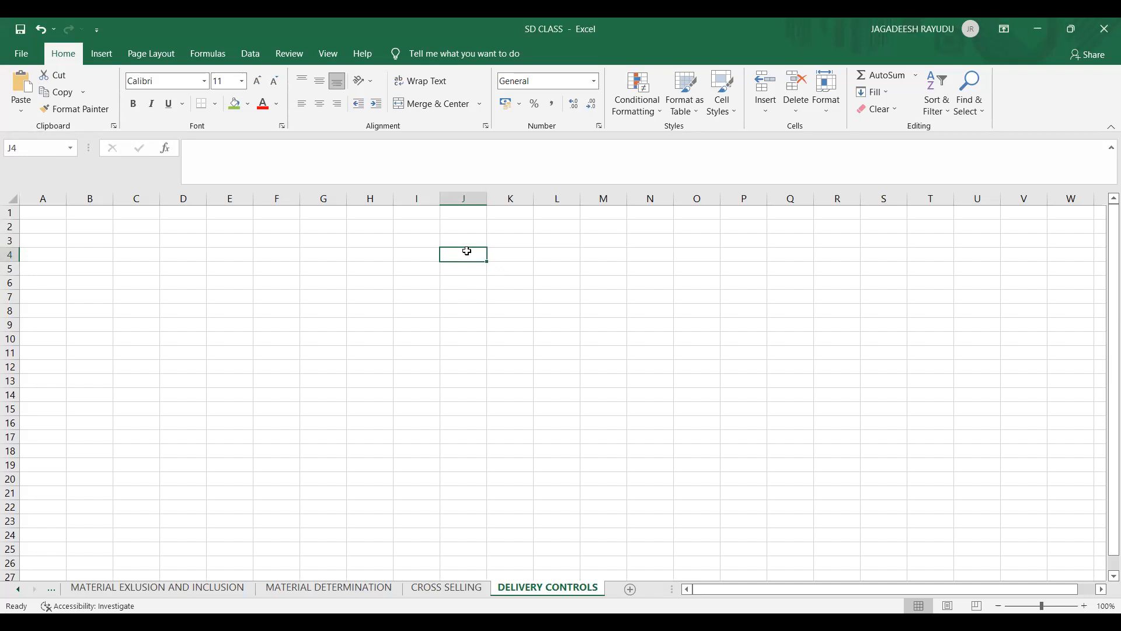
# Step: List OTC, QTC and RETURNS in cells J4 to J6
pyautogui.write('OTC')
pyautogui.press('Return')
pyautogui.write('QU')
pyautogui.press('BackSpace')
pyautogui.write('TC')
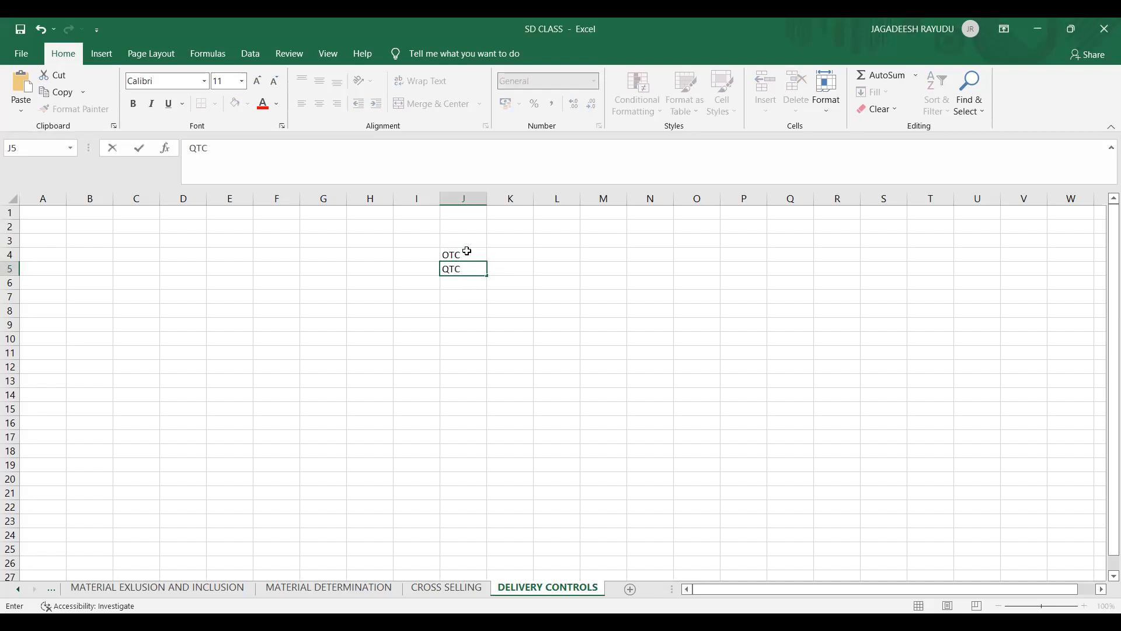
pyautogui.press('Return')
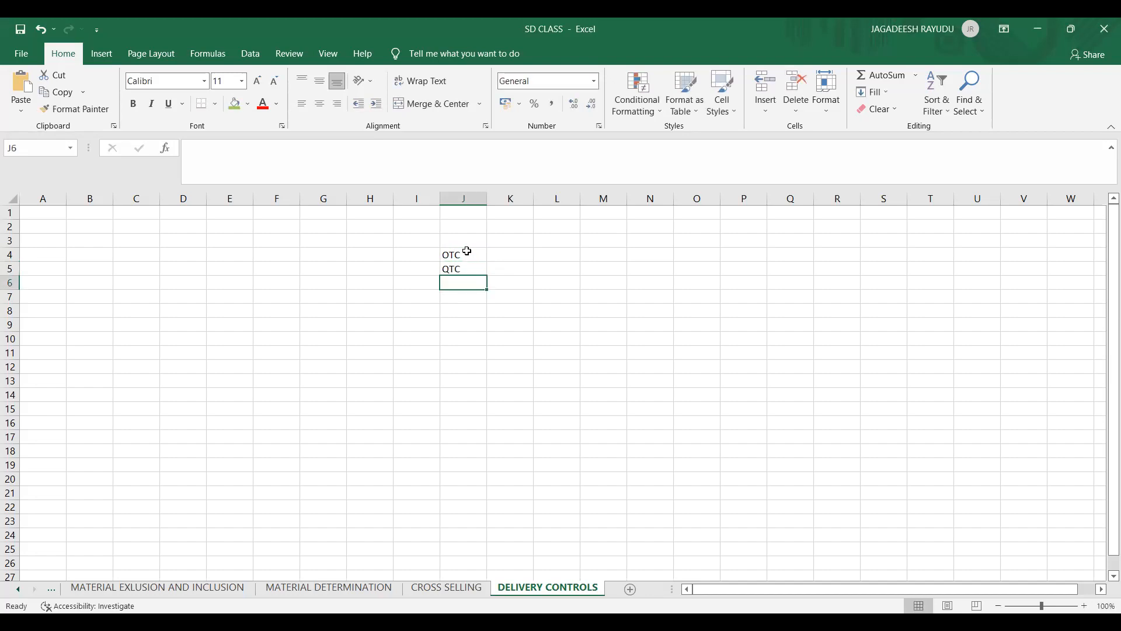
pyautogui.write('RET')
pyautogui.write('T')
pyautogui.press('BackSpace')
pyautogui.write('URNS')
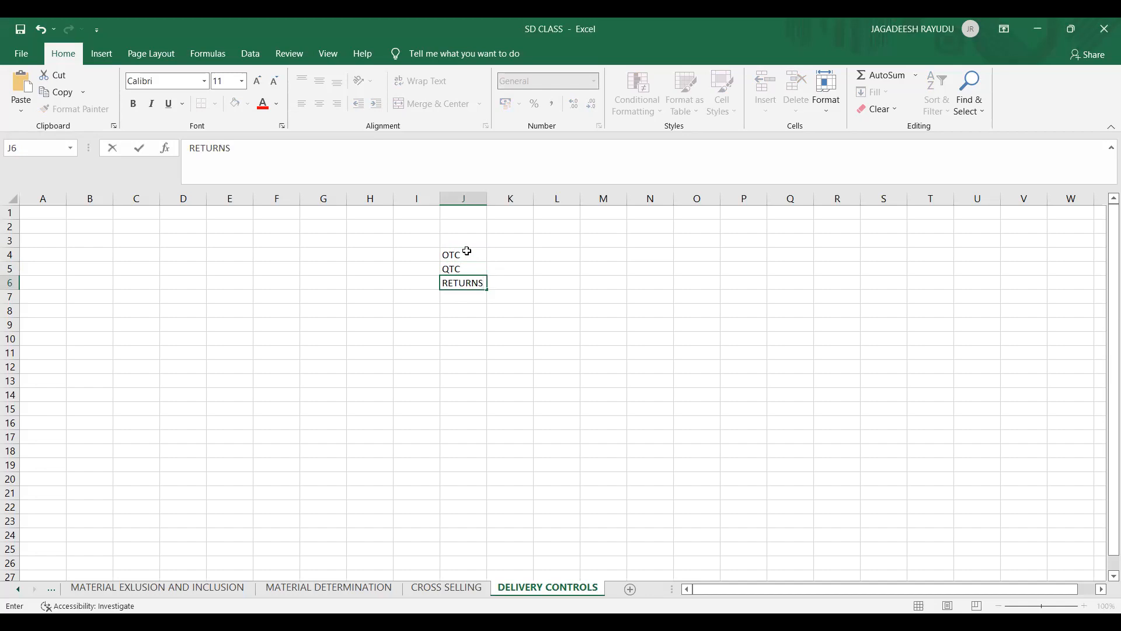
pyautogui.press('Return')
# Step: Enter ORDER, DELIVERY and BILLING across cells J9 to L9
pyautogui.press('Return')
pyautogui.press('Return')
pyautogui.press('Up')
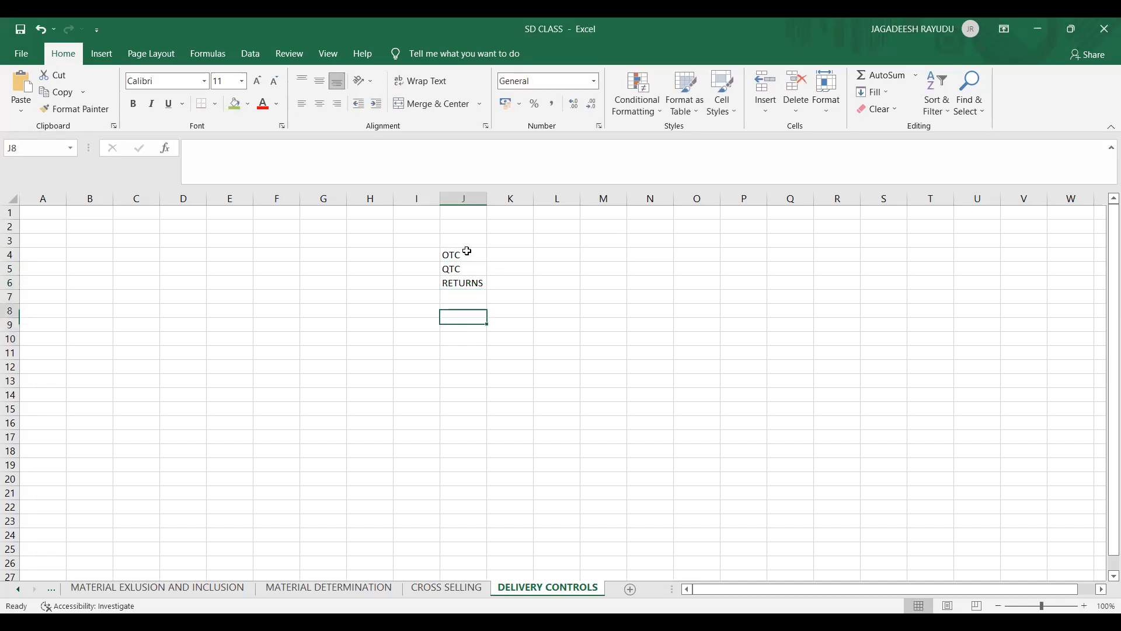
pyautogui.press('Down')
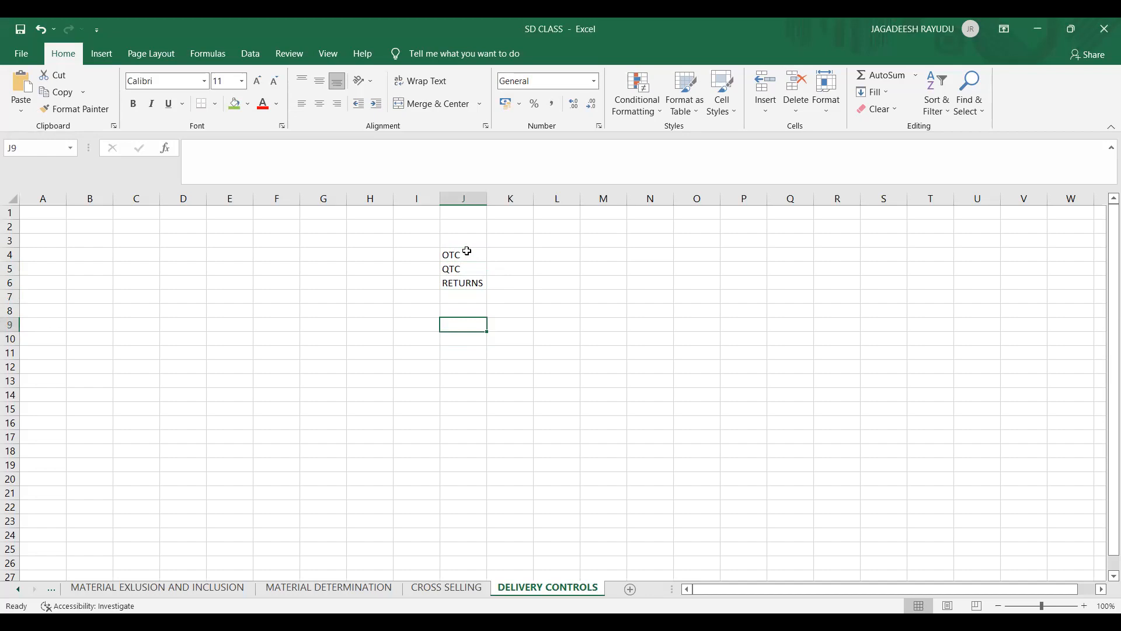
pyautogui.write('ORDER')
pyautogui.press('Tab')
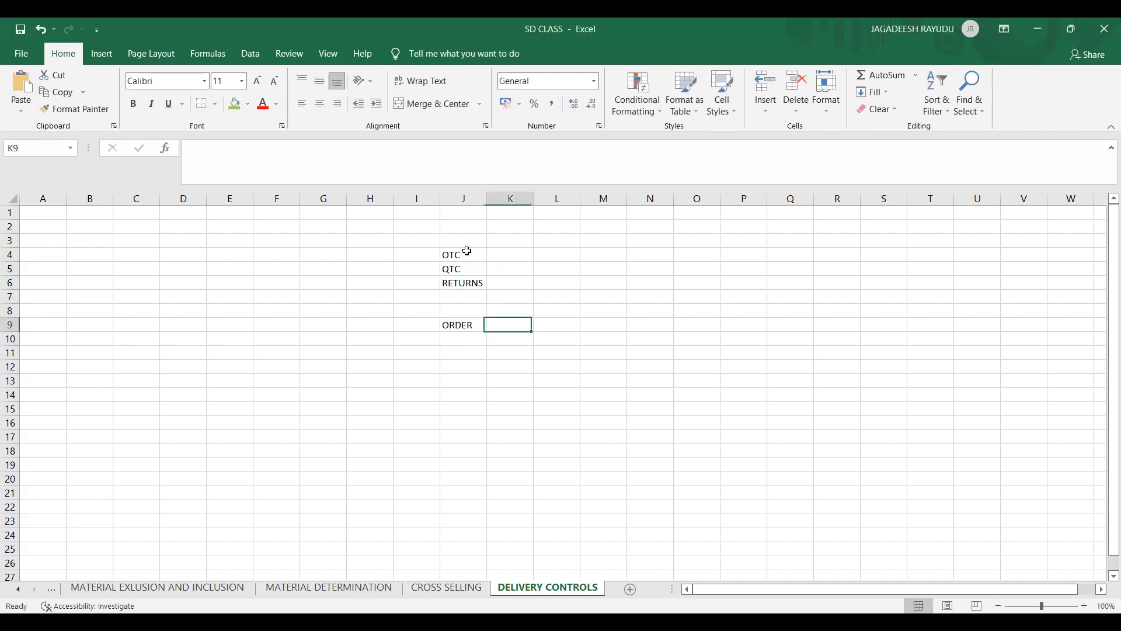
pyautogui.write('DELIVERY')
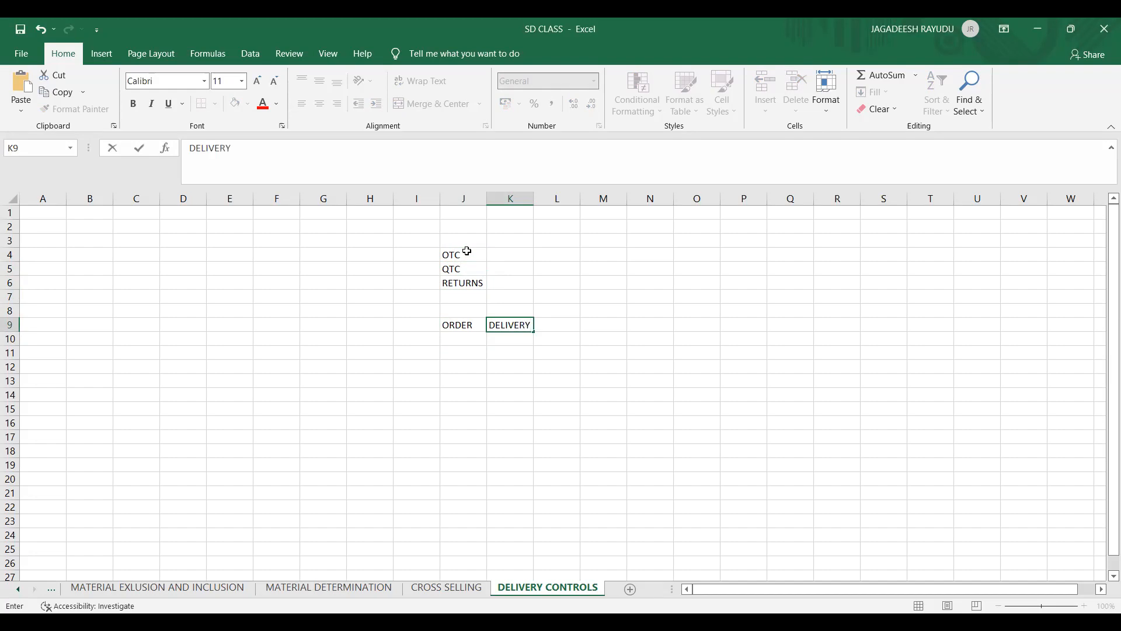
pyautogui.press('Tab')
pyautogui.write('BILLING')
pyautogui.press('Return')
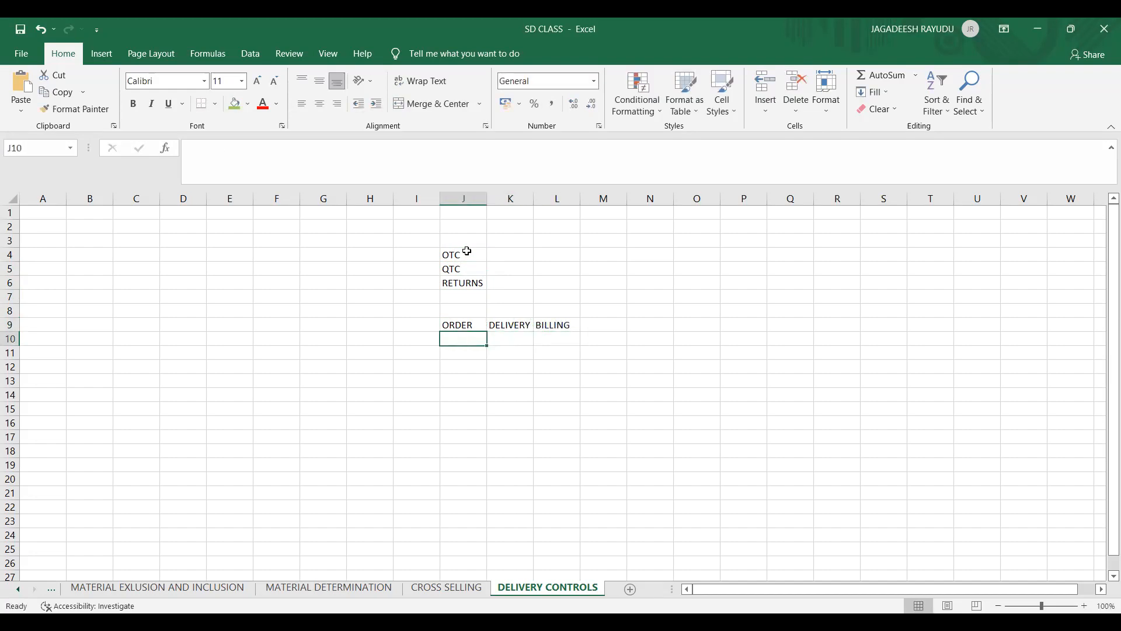
# Step: Enter QT in cell I10
pyautogui.press('Left')
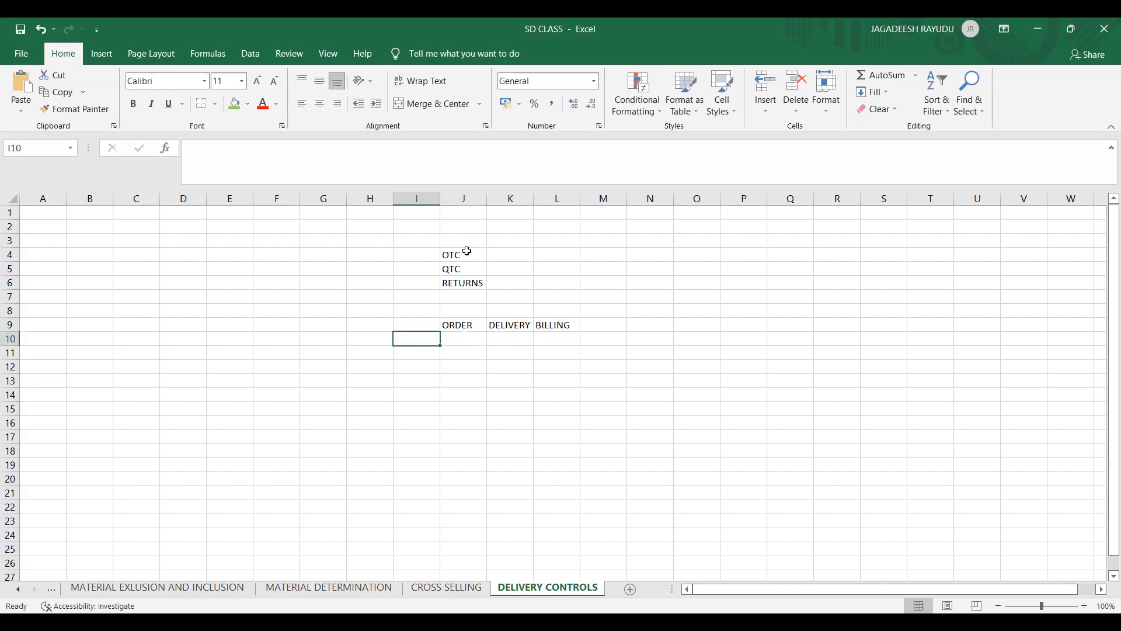
pyautogui.write('Q')
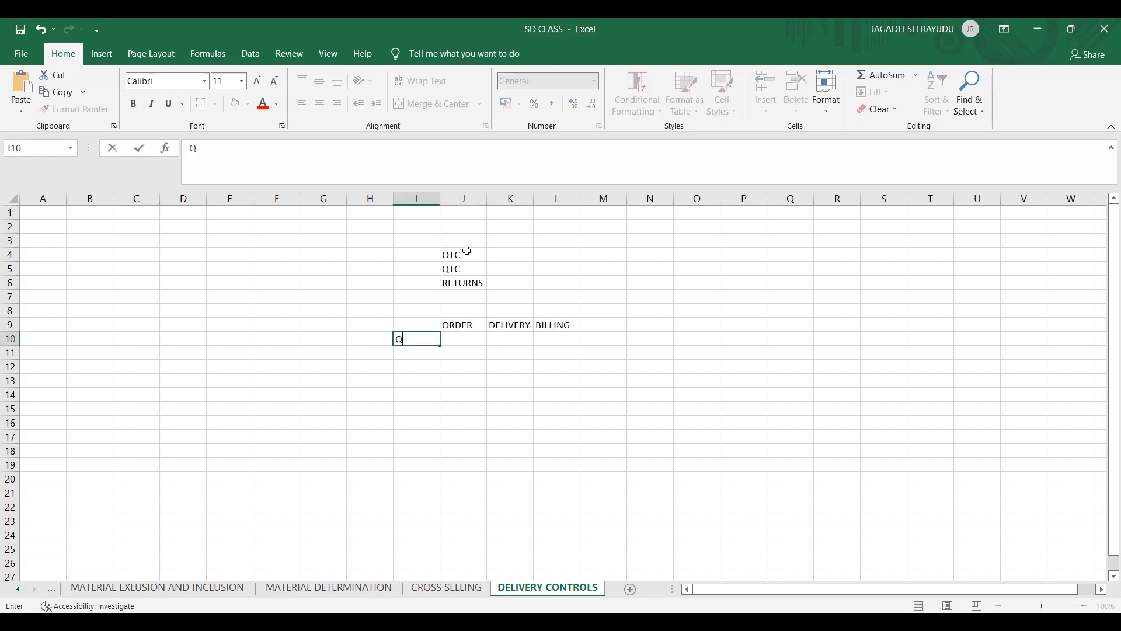
pyautogui.write('U')
pyautogui.press('BackSpace')
pyautogui.write('T')
pyautogui.press('Tab')
# Step: Copy the ORDER, DELIVERY and BILLING entries from J9:L9 into row 10, starting at J10
pyautogui.press('Up')
pyautogui.hotkey('shift', 'Right')
pyautogui.hotkey('shift', 'Right')
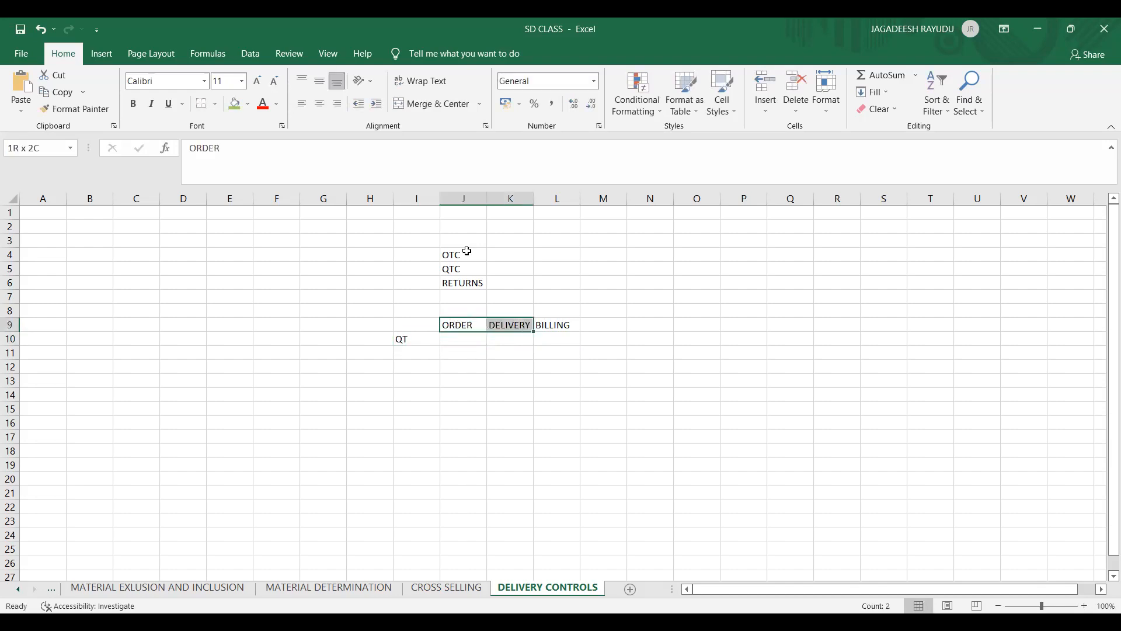
pyautogui.hotkey('ctrl', 'c')
pyautogui.press('Down')
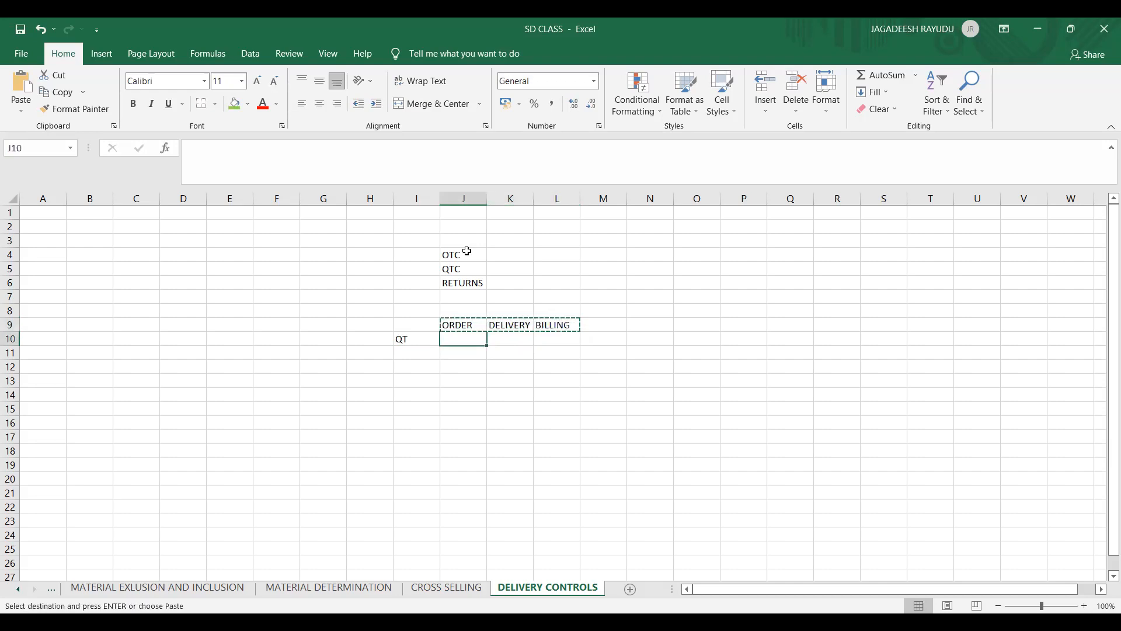
pyautogui.hotkey('ctrl', 'v')
# Step: Enter ORDER in cell J13
pyautogui.press('Down')
pyautogui.press('Down')
pyautogui.press('Down')
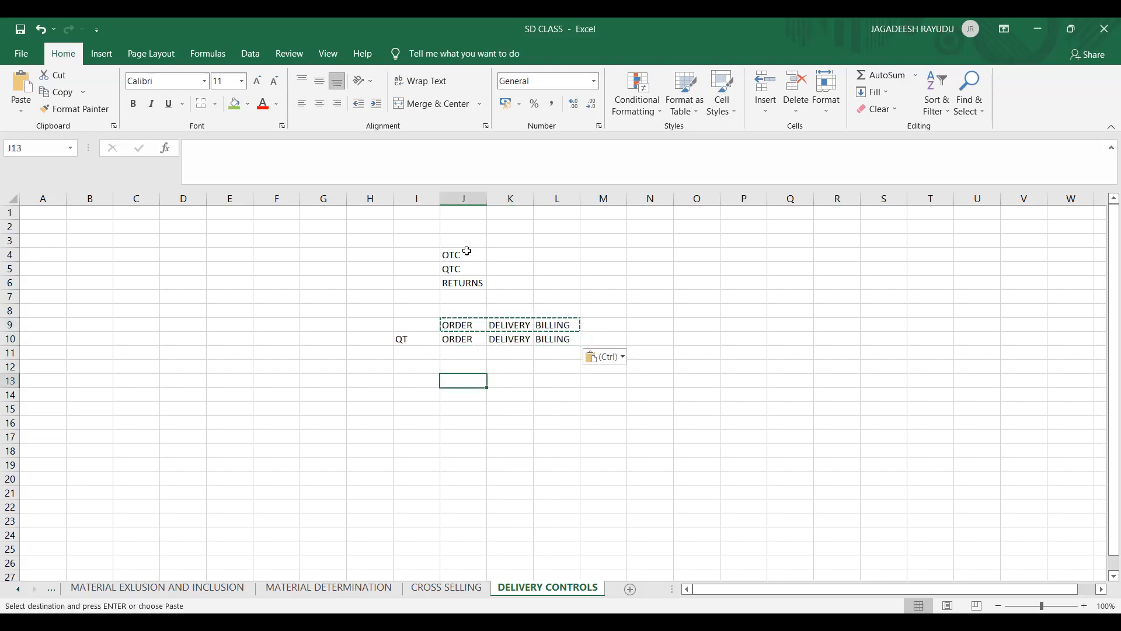
pyautogui.press('Left')
pyautogui.press('Right')
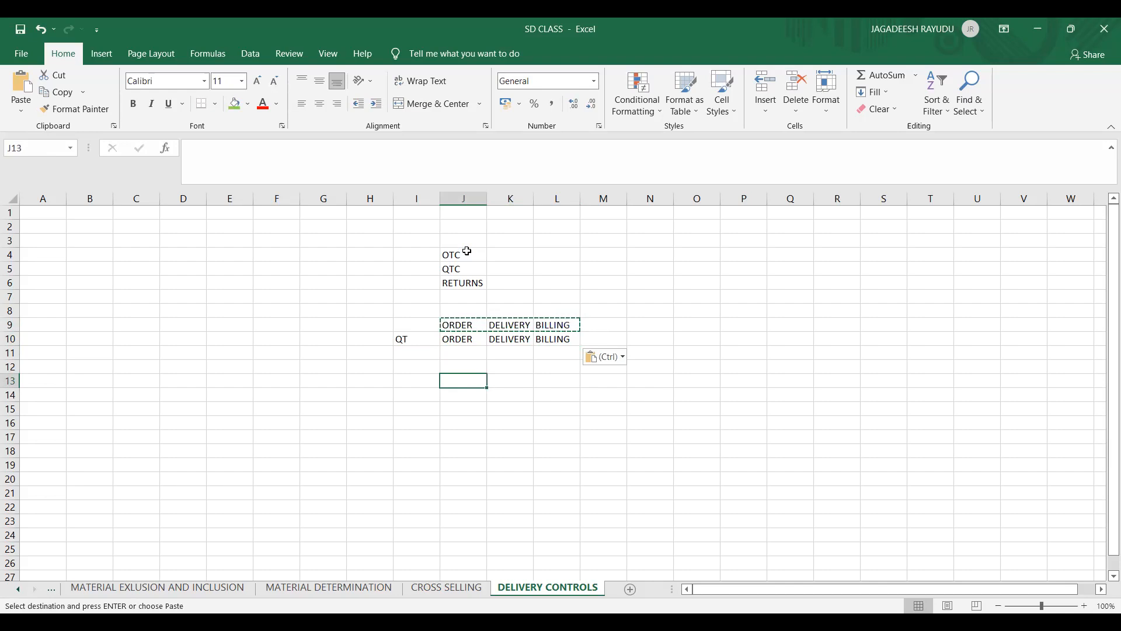
pyautogui.write('ORDER')
pyautogui.press('Tab')
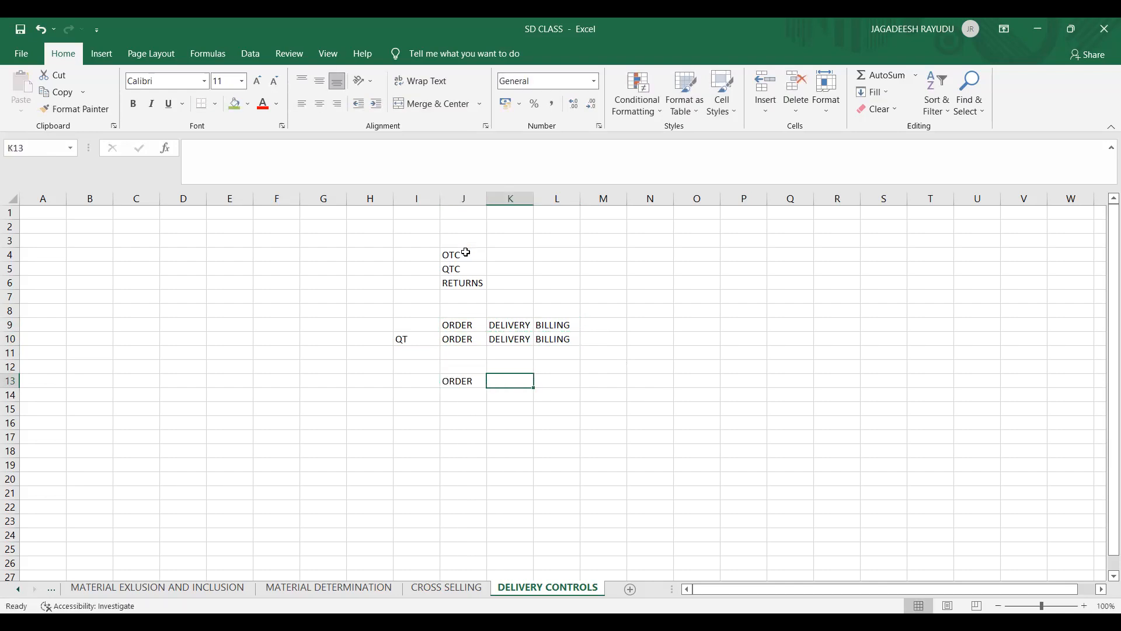
# Step: Enter 601 in cell L14 and 656 in cell L15
pyautogui.click(549, 394)
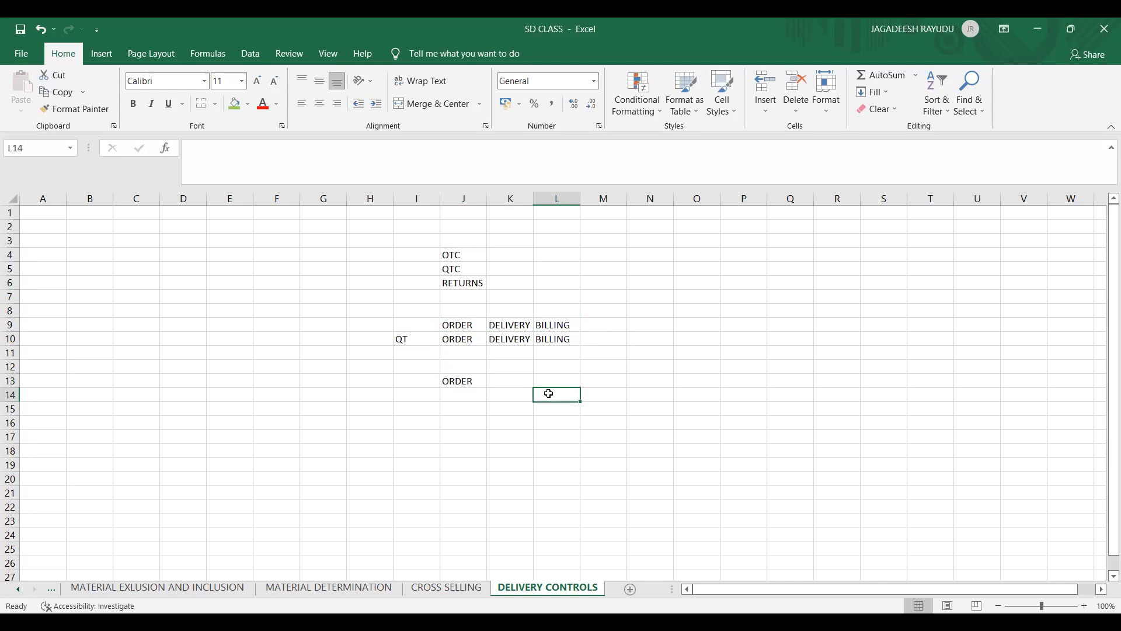
pyautogui.click(505, 383)
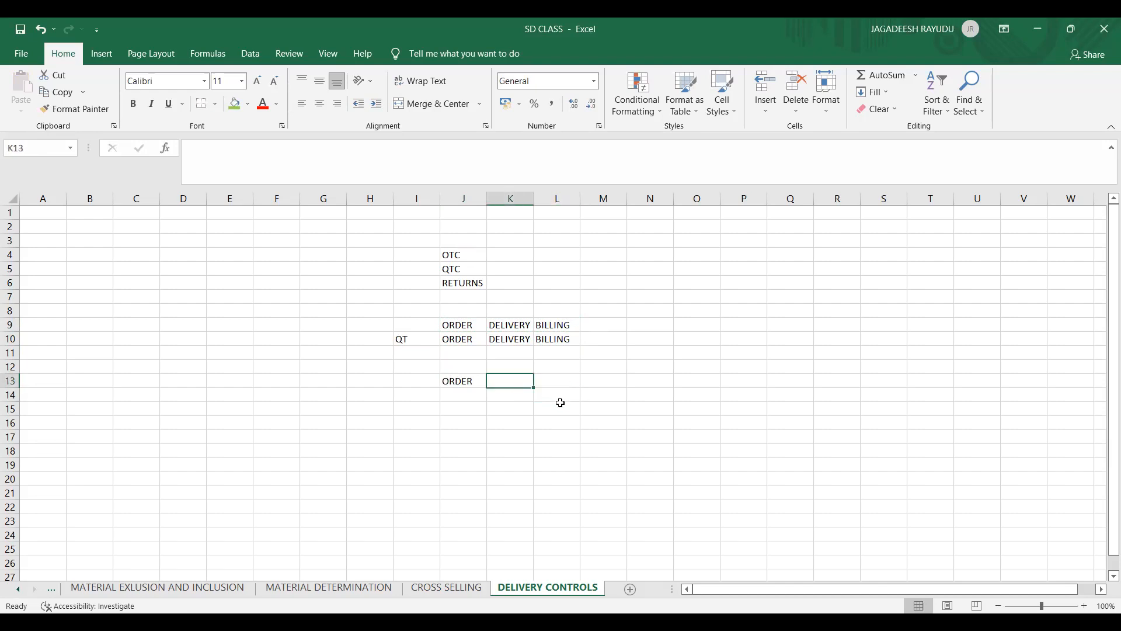
pyautogui.click(559, 399)
pyautogui.click(506, 383)
pyautogui.click(550, 381)
pyautogui.click(554, 392)
pyautogui.write('601')
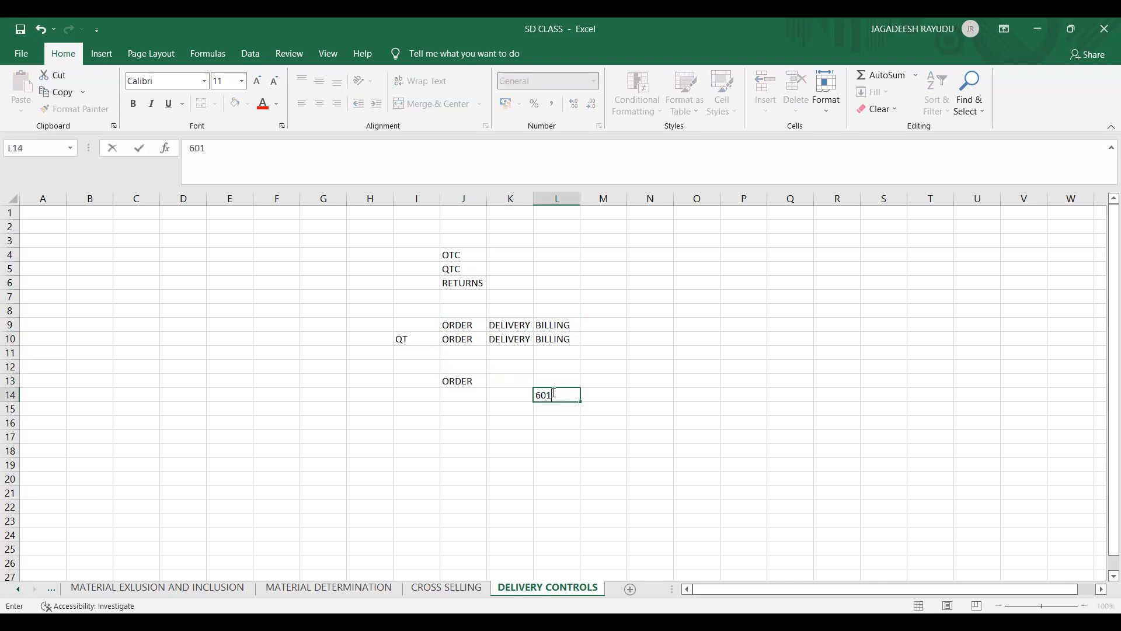
pyautogui.press('Return')
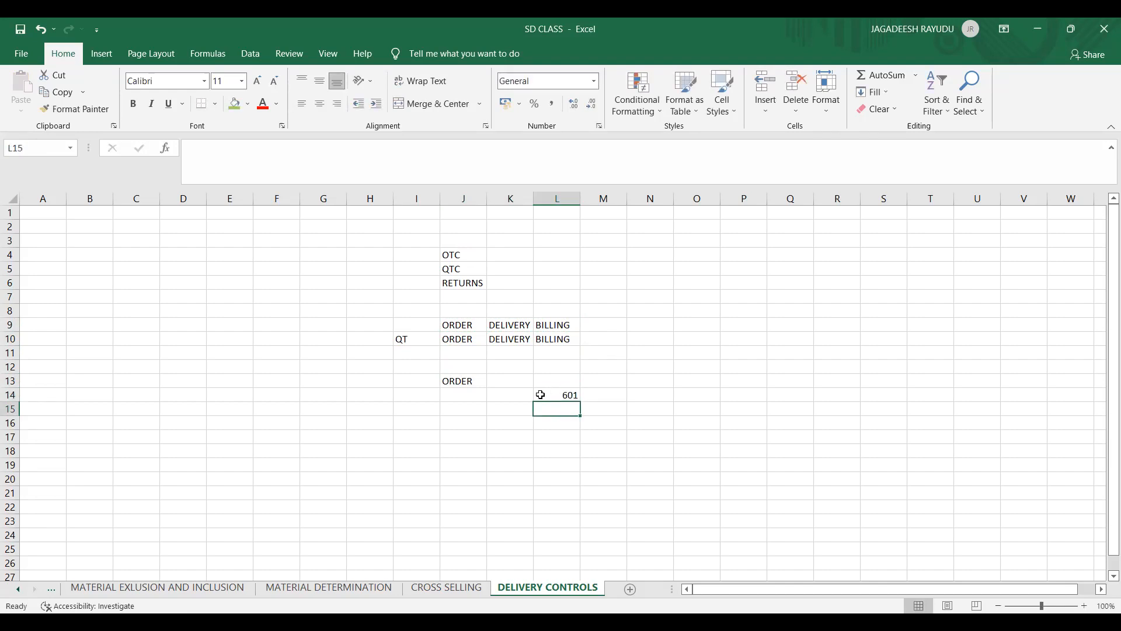
pyautogui.write('656')
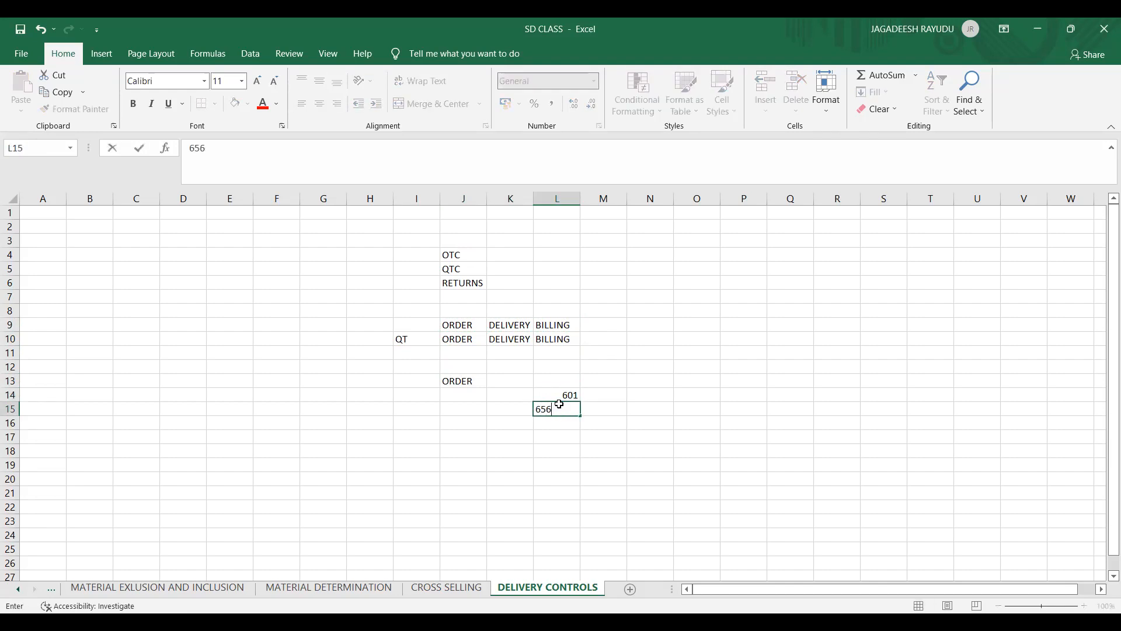
pyautogui.press('Return')
pyautogui.press('Up')
pyautogui.press('Up')
pyautogui.press('Up')
pyautogui.press('Down')
pyautogui.press('Down')
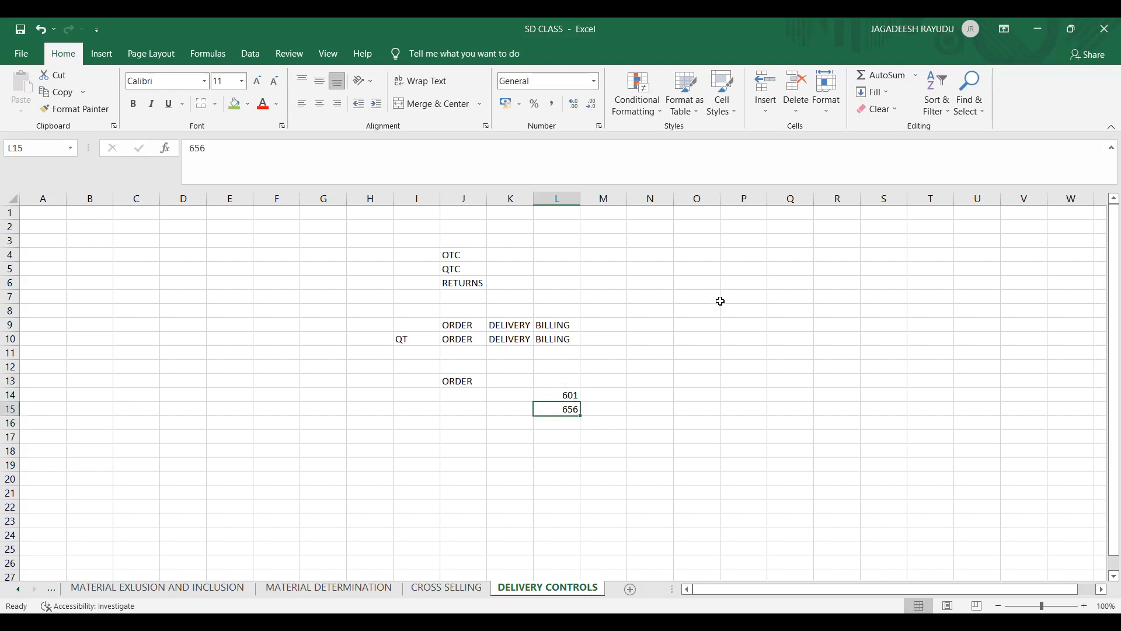
# Step: Enter DELIVERY in cell P9 and HEADER in cell Q10
pyautogui.click(730, 324)
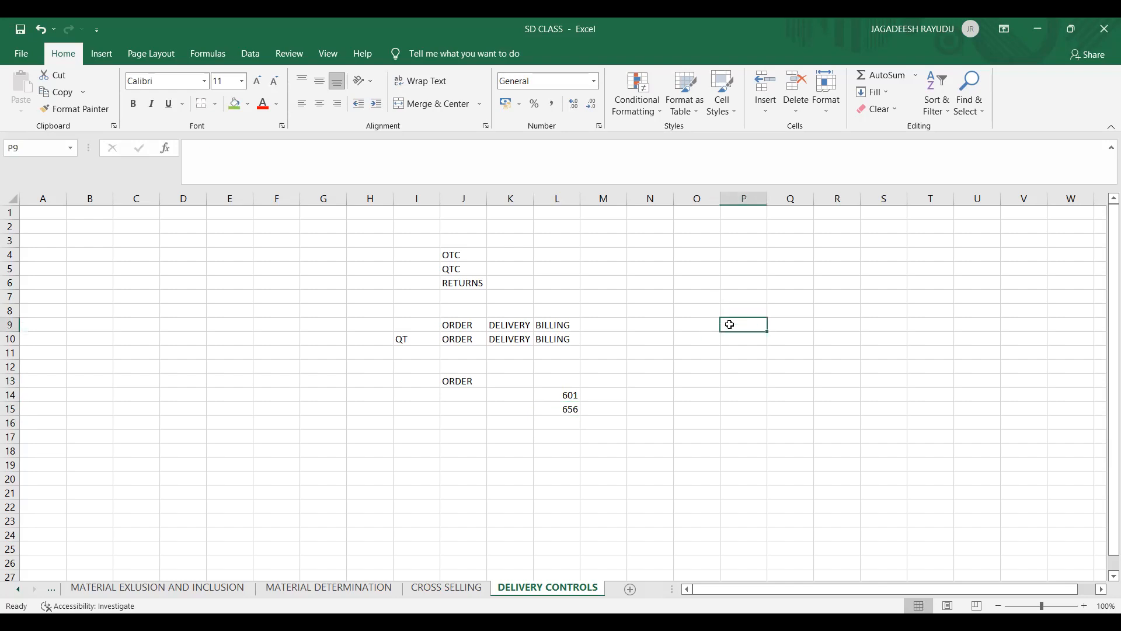
pyautogui.write('DELIVERY')
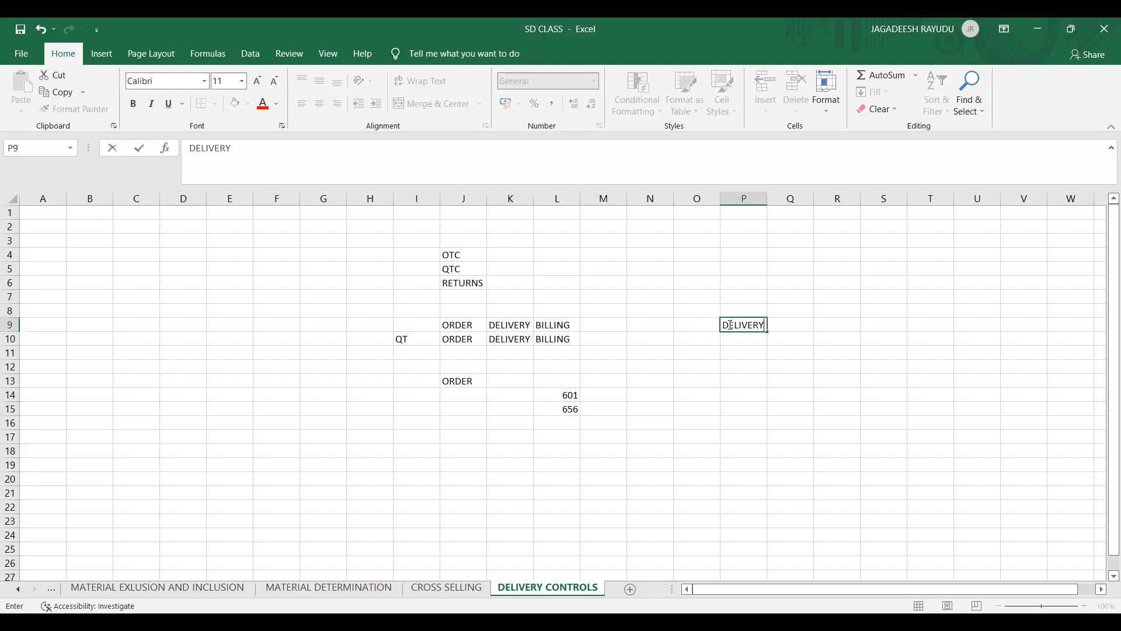
pyautogui.press('Return')
pyautogui.press('Right')
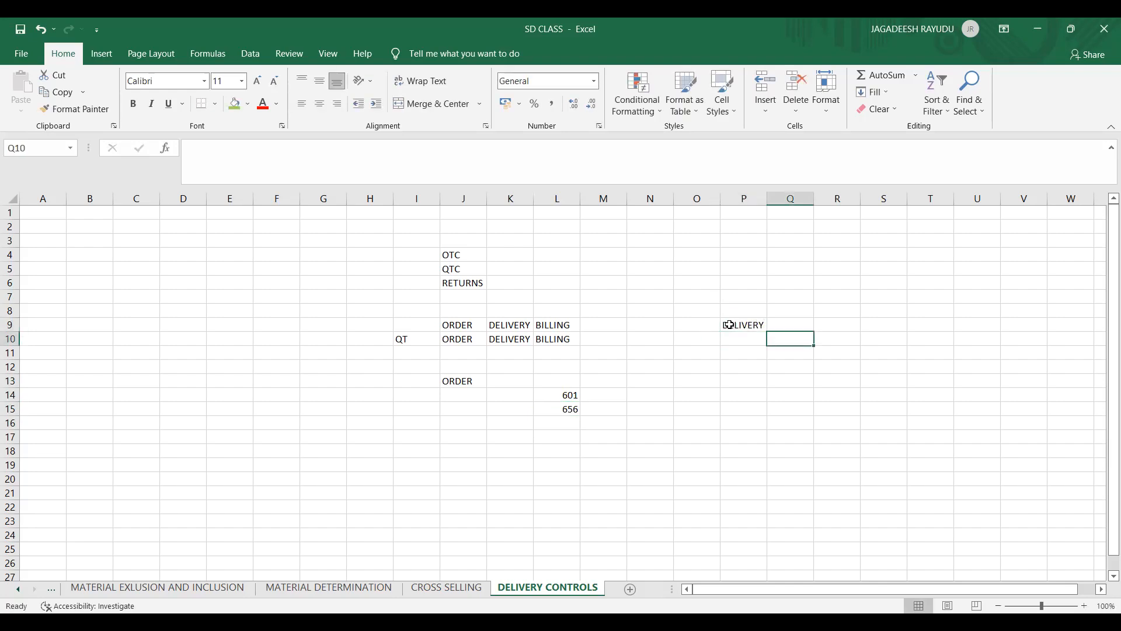
pyautogui.write('HADER')
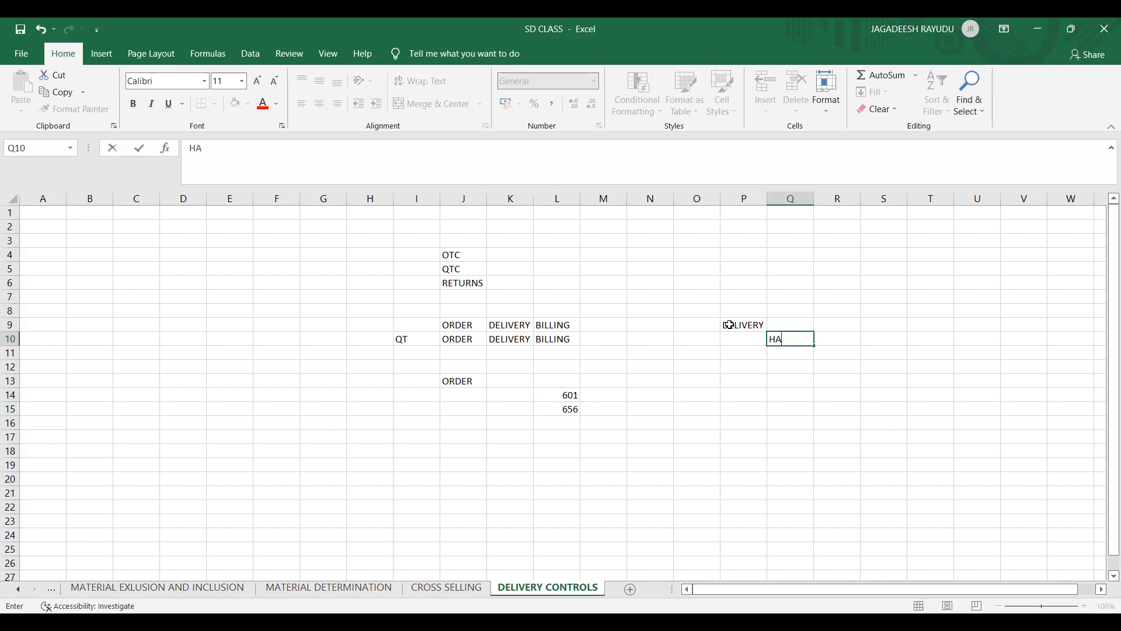
pyautogui.press('BackSpace')
pyautogui.press('BackSpace')
pyautogui.press('BackSpace')
pyautogui.press('BackSpace')
pyautogui.write('EADER')
pyautogui.click(517, 335)
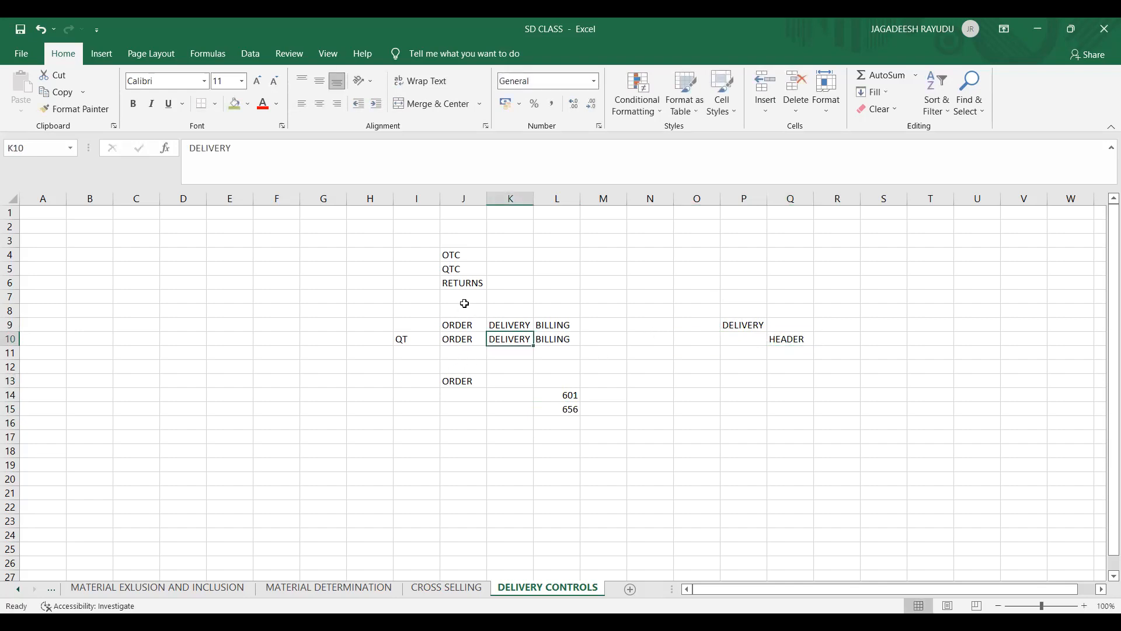
# Step: Enter SOLD TO in cell M6
pyautogui.click(461, 321)
pyautogui.click(596, 283)
pyautogui.write('SOLD TO')
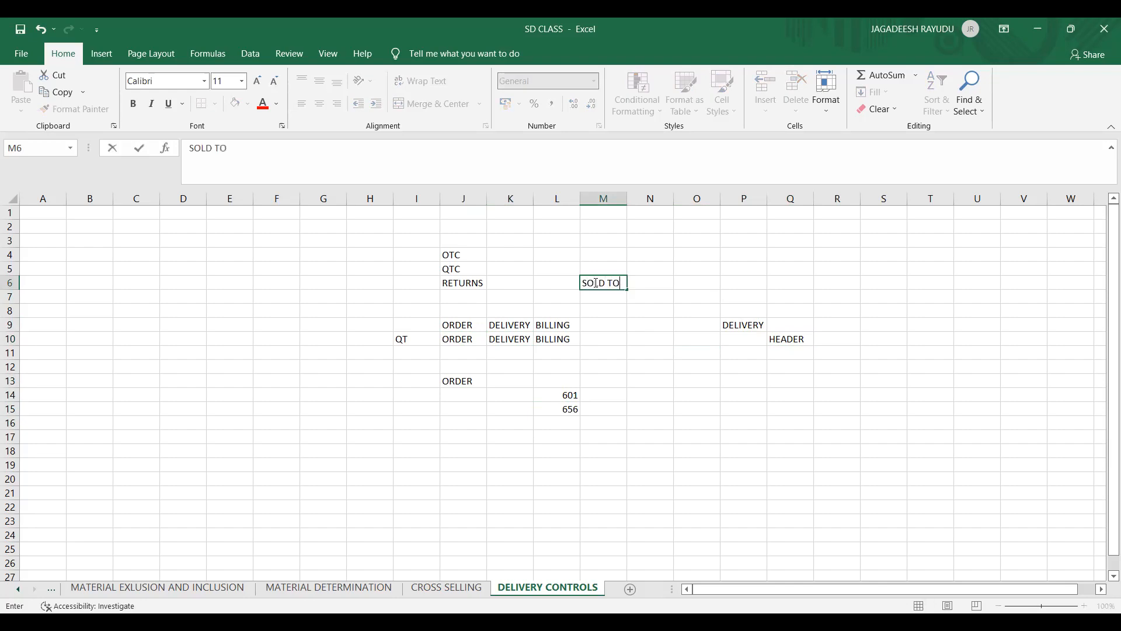
pyautogui.click(584, 312)
pyautogui.click(599, 287)
pyautogui.click(464, 325)
pyautogui.click(511, 324)
pyautogui.click(514, 312)
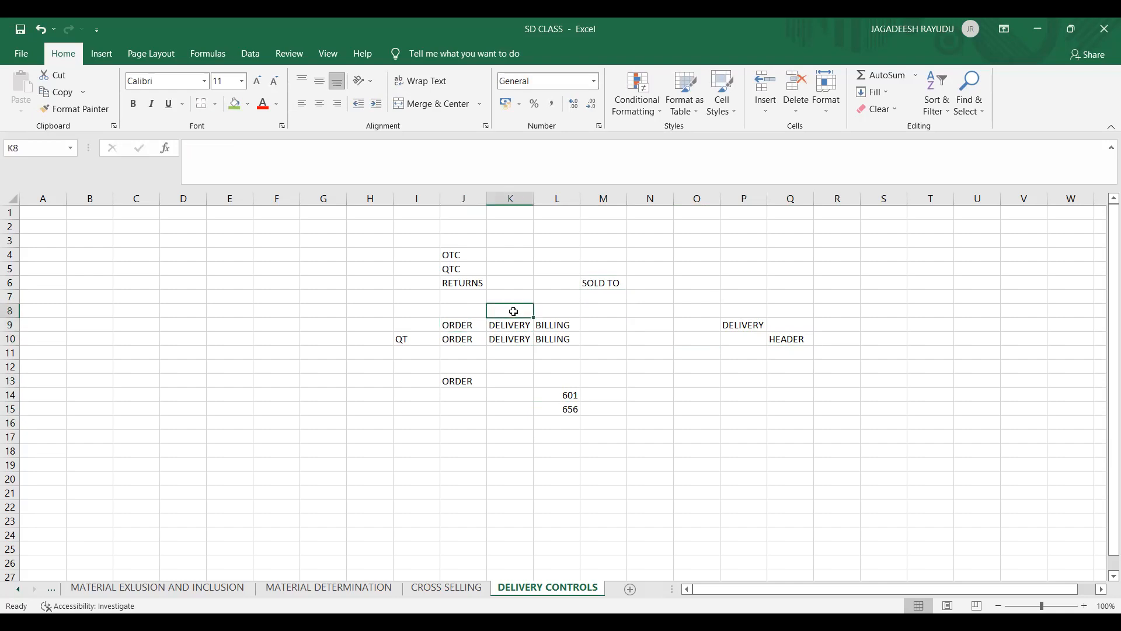
# Step: Enter SHIP TO in cell P8, directly above the DELIVERY entry
pyautogui.click(741, 312)
pyautogui.write('SHIP TO')
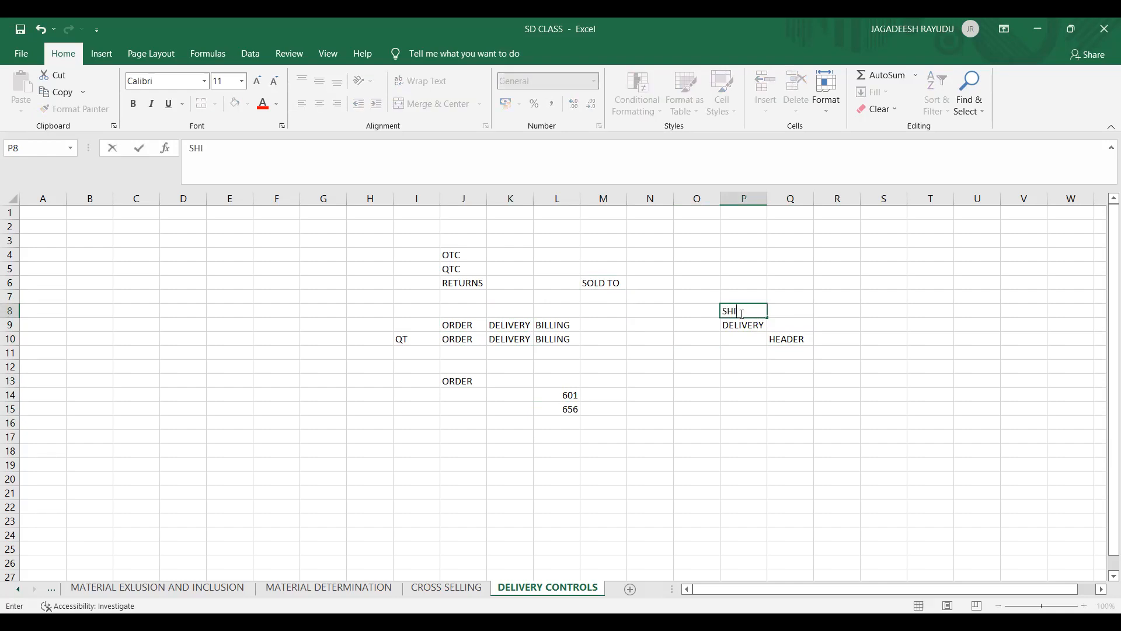
pyautogui.press('Return')
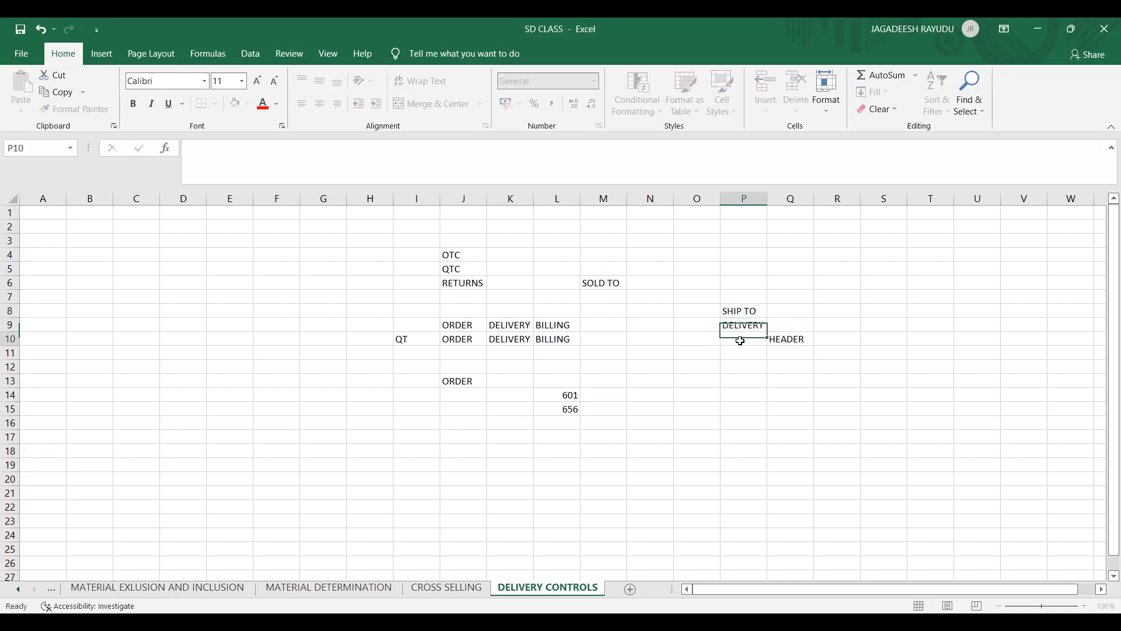
pyautogui.click(740, 340)
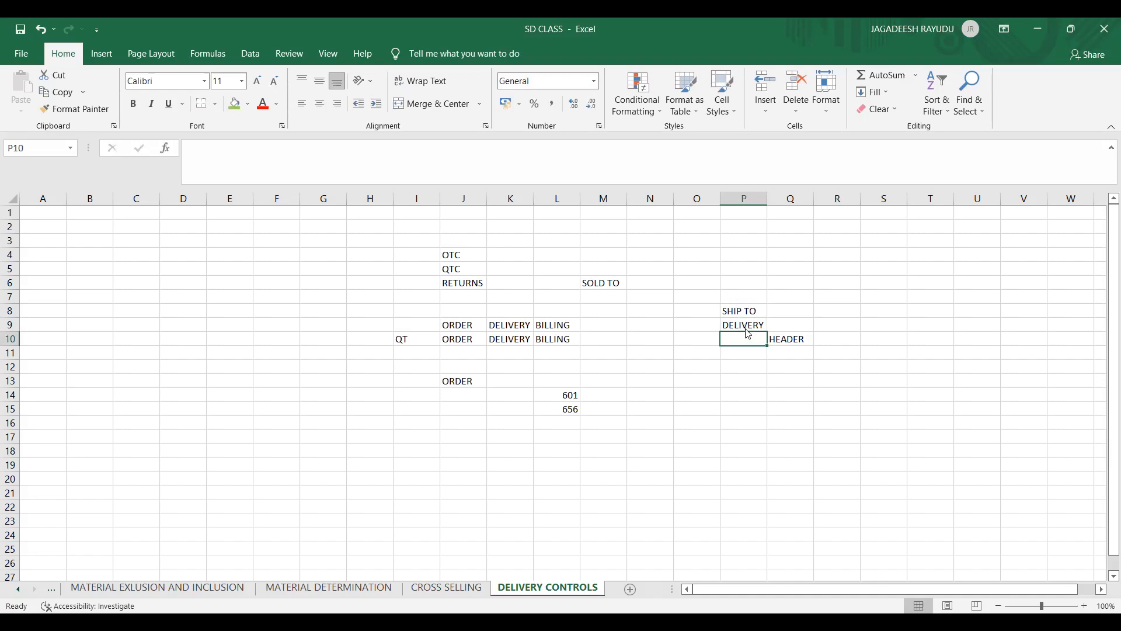
# Step: Enter PAYER in cell L8, directly above the BILLING entry
pyautogui.click(540, 314)
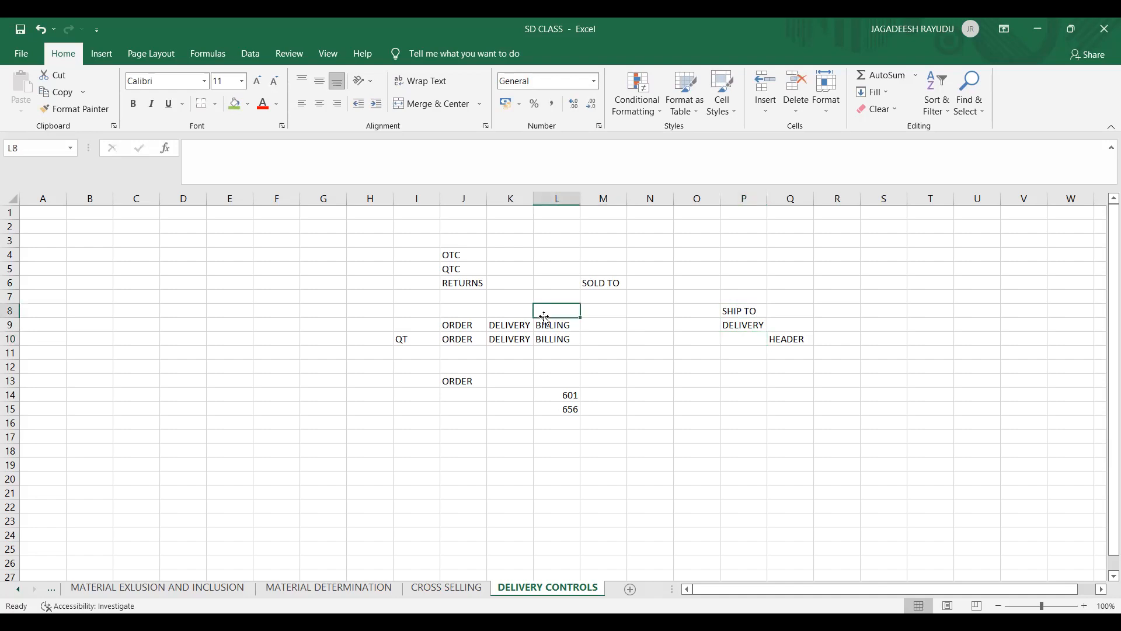
pyautogui.write('PAYER')
pyautogui.press('Return')
pyautogui.press('Up')
pyautogui.press('Up')
pyautogui.press('Down')
pyautogui.press('Down')
pyautogui.press('Right')
pyautogui.press('Right')
pyautogui.press('Right')
pyautogui.press('Up')
pyautogui.press('Left')
pyautogui.press('Left')
pyautogui.press('Up')
pyautogui.press('Up')
pyautogui.press('Down')
pyautogui.press('Left')
pyautogui.press('Left')
pyautogui.press('Down')
pyautogui.press('Right')
pyautogui.press('Down')
pyautogui.press('Up')
pyautogui.press('Left')
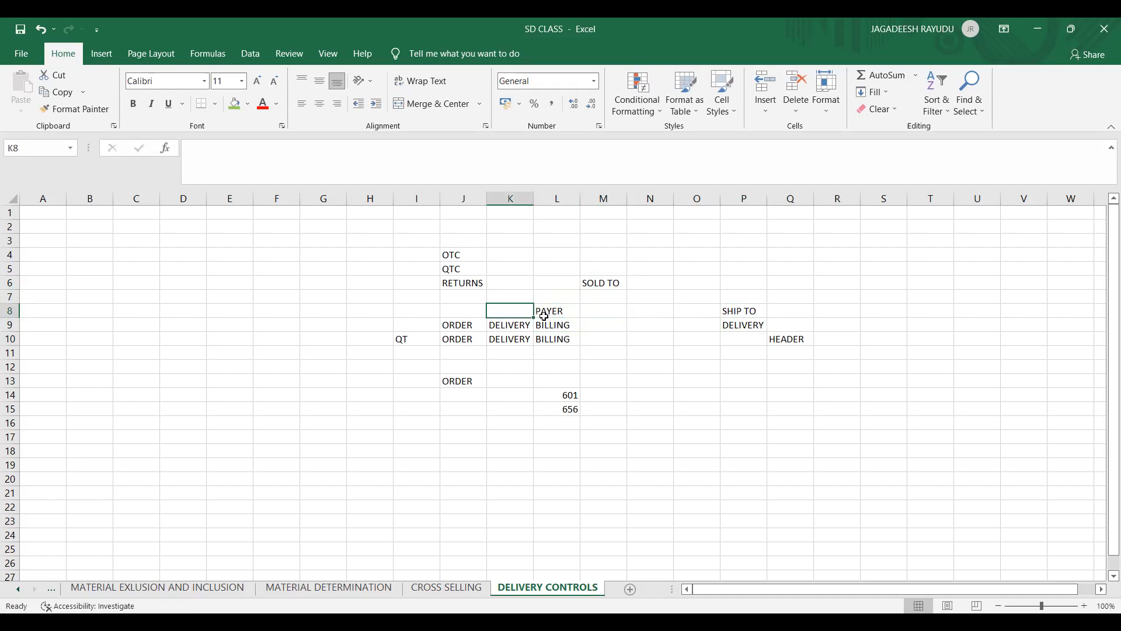
pyautogui.press('Left')
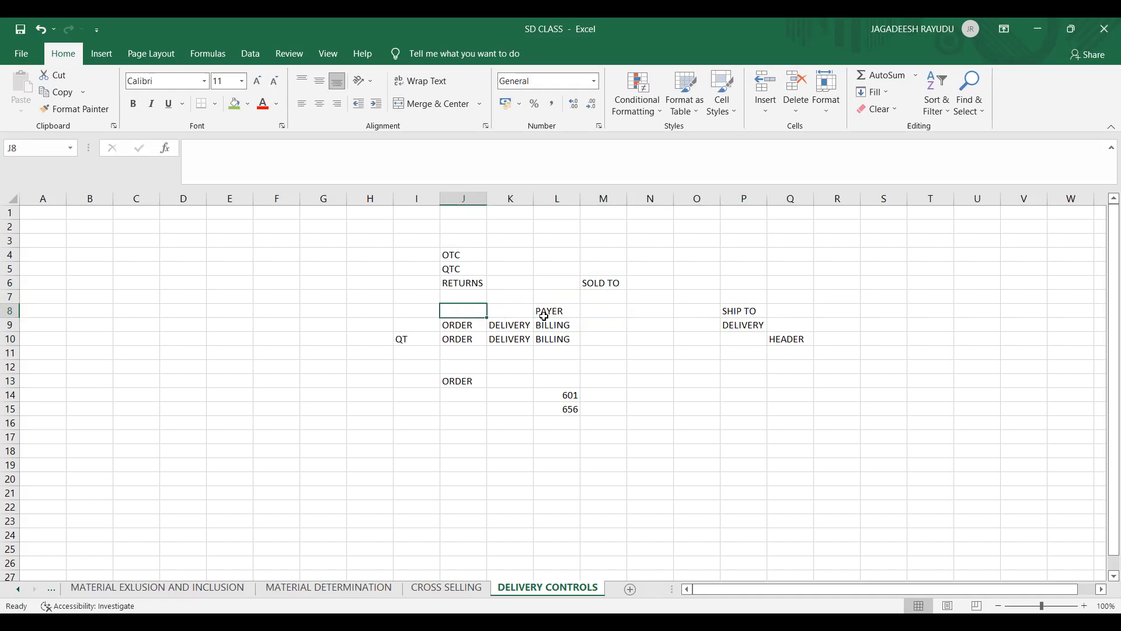
pyautogui.press('Right')
pyautogui.press('Right')
pyautogui.press('Up')
pyautogui.press('Down')
pyautogui.press('Up')
pyautogui.press('Down')
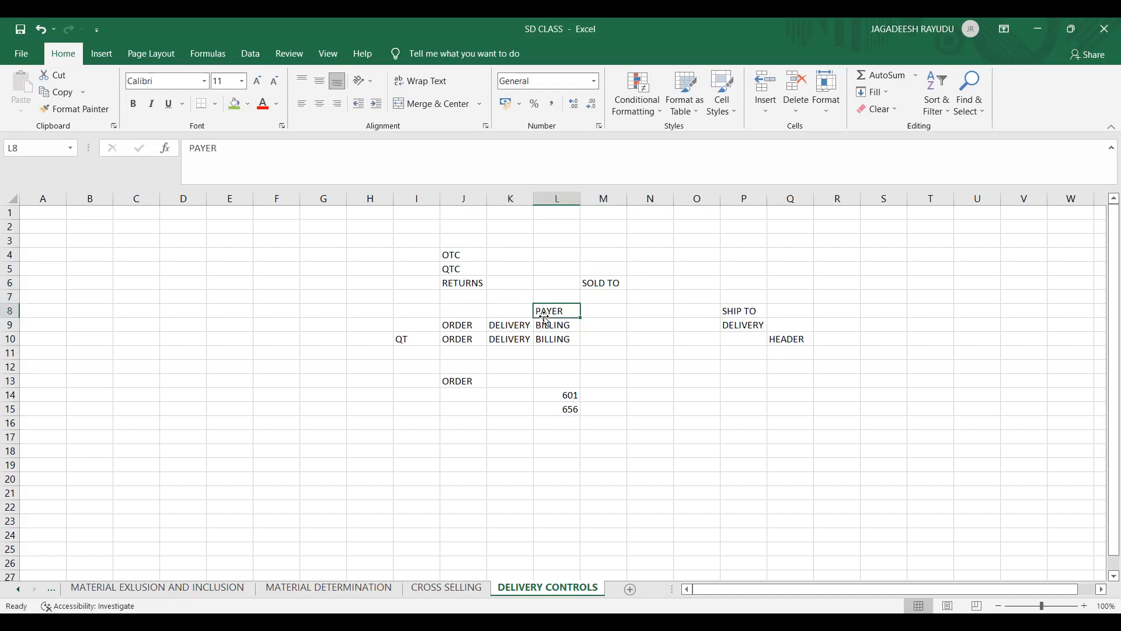
pyautogui.press('Up')
pyautogui.press('Down')
pyautogui.press('Left')
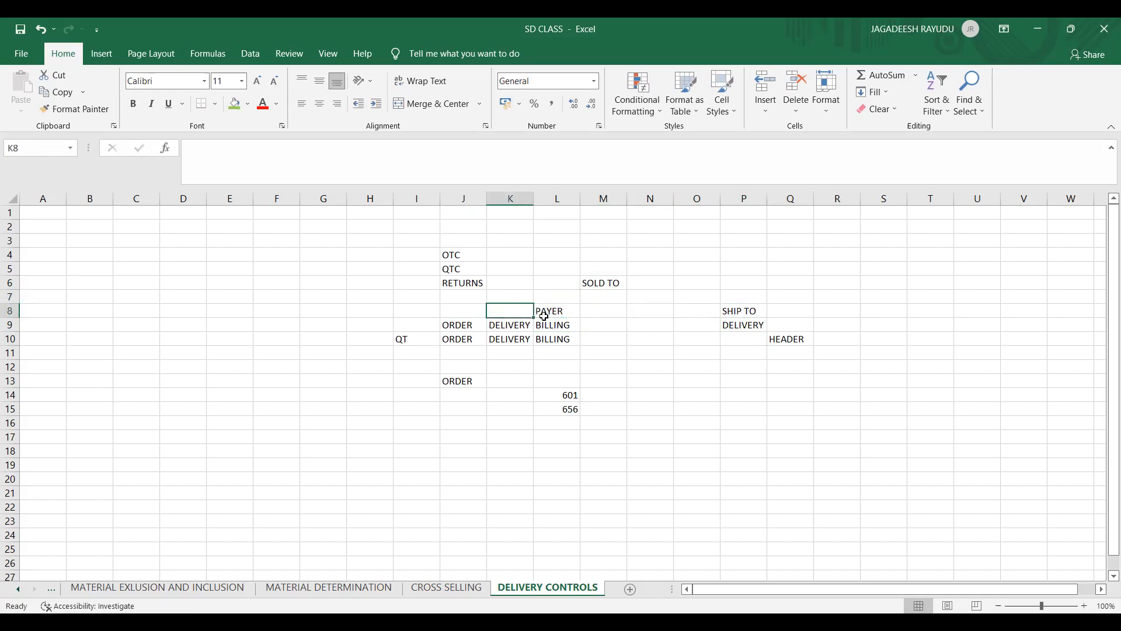
pyautogui.press('Up')
pyautogui.press('Down')
pyautogui.press('Up')
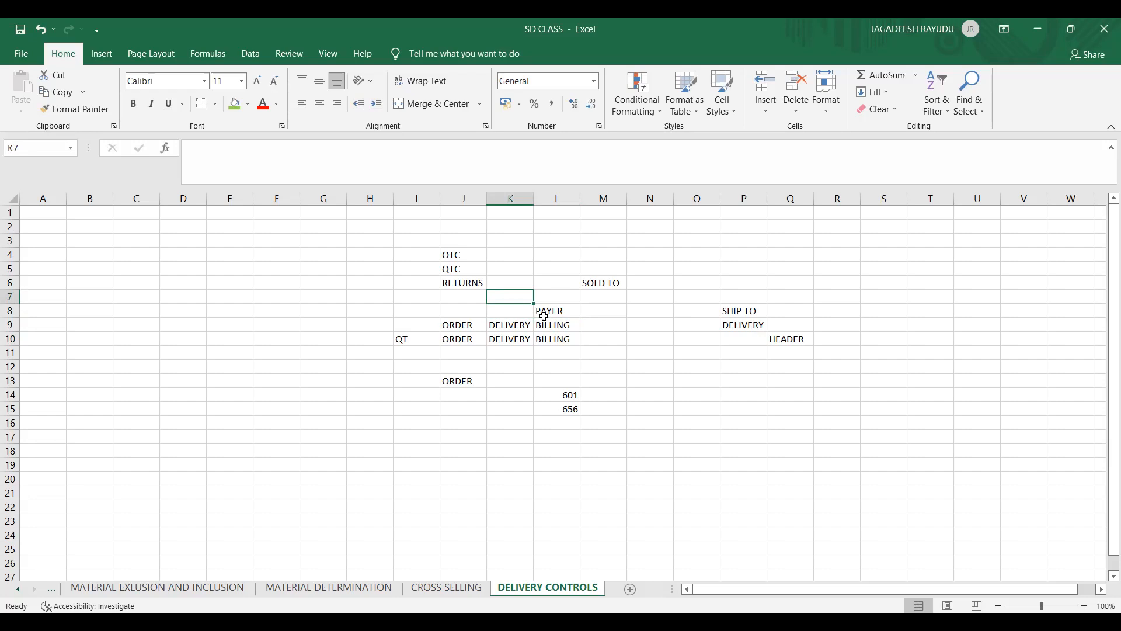
pyautogui.press('Down')
pyautogui.press('Up')
# Step: Enter ITEM in cell Q11, directly below the HEADER entry
pyautogui.press('Right')
pyautogui.press('Right')
pyautogui.press('Right')
pyautogui.press('Right')
pyautogui.press('Right')
pyautogui.press('Down')
pyautogui.press('Down')
pyautogui.press('Right')
pyautogui.press('Down')
pyautogui.press('Down')
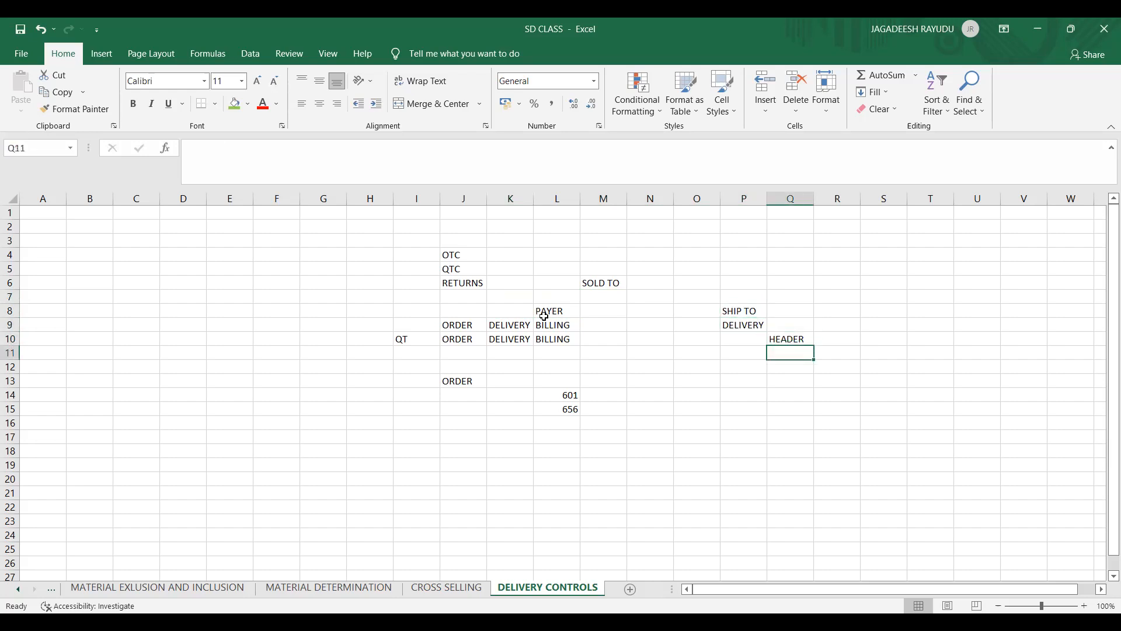
pyautogui.write('ITEM')
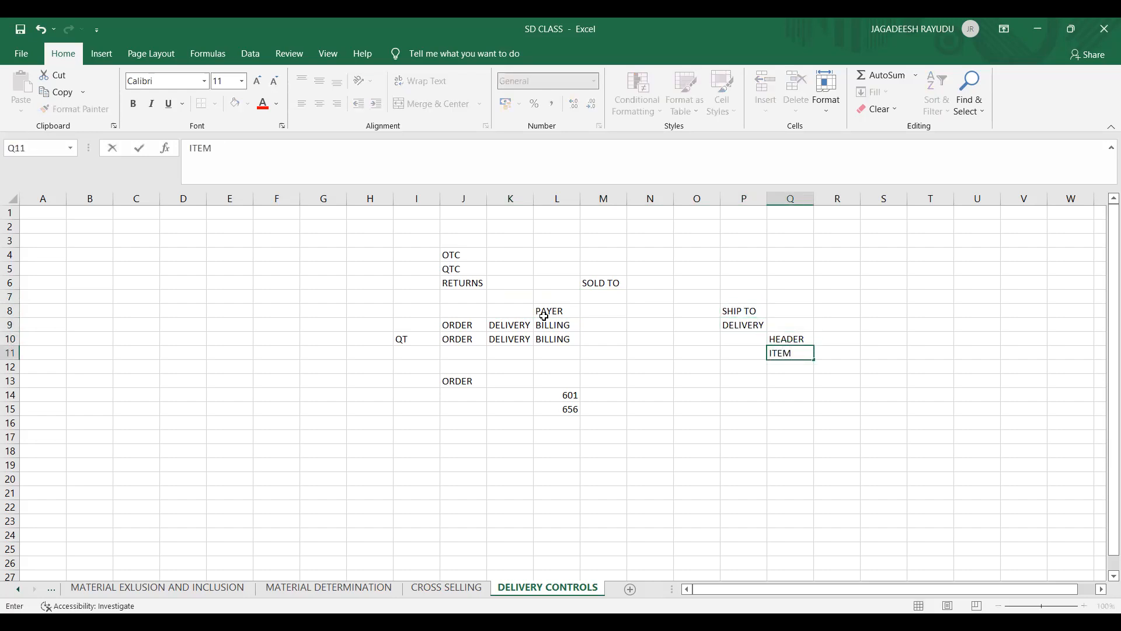
pyautogui.press('Return')
pyautogui.press('Up')
pyautogui.press('Up')
pyautogui.press('Down')
pyautogui.press('Left')
pyautogui.press('Up')
pyautogui.press('Up')
pyautogui.press('Right')
pyautogui.press('Down')
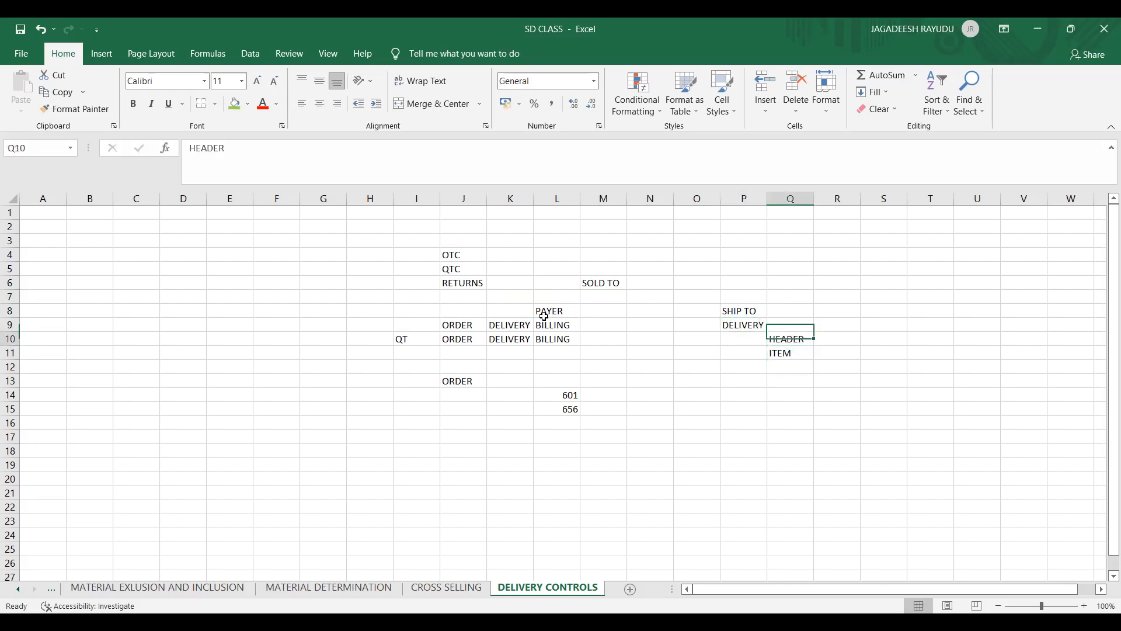
pyautogui.press('Down')
pyautogui.press('Up')
pyautogui.press('Up')
pyautogui.press('Left')
pyautogui.click(545, 318)
pyautogui.press('Left')
pyautogui.press('Right')
pyautogui.press('Left')
pyautogui.press('Right')
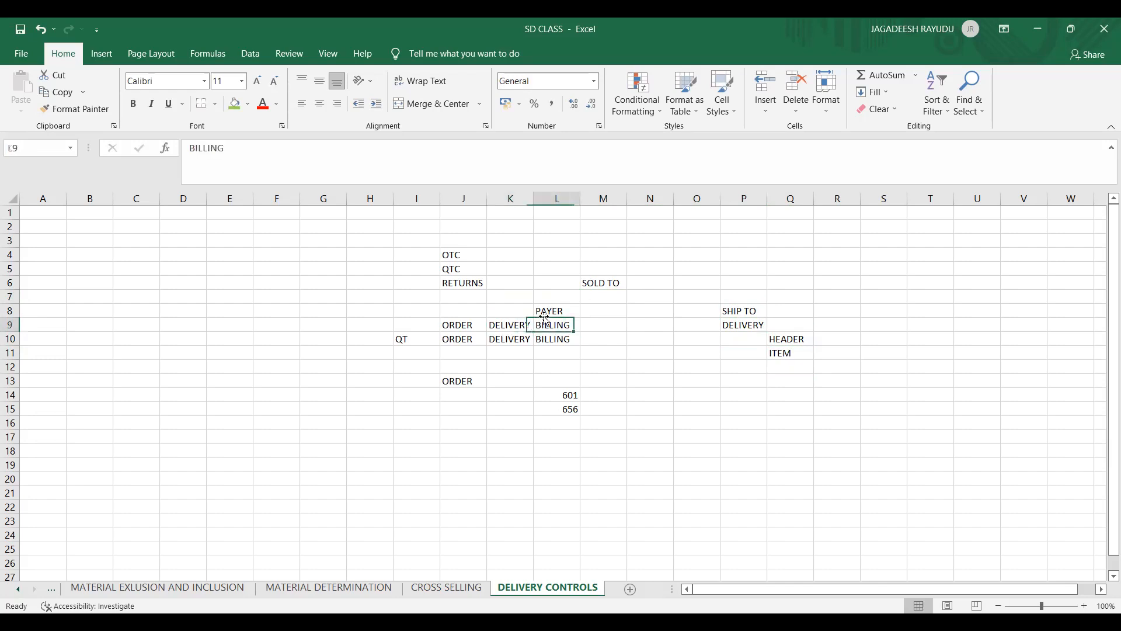
pyautogui.press('Right')
pyautogui.press('Right')
pyautogui.press('Right')
pyautogui.press('Right')
pyautogui.press('Up')
pyautogui.press('Down')
pyautogui.press('Up')
pyautogui.press('Right')
pyautogui.press('Down')
pyautogui.press('Down')
pyautogui.press('Down')
pyautogui.press('Up')
pyautogui.press('Down')
pyautogui.press('Up')
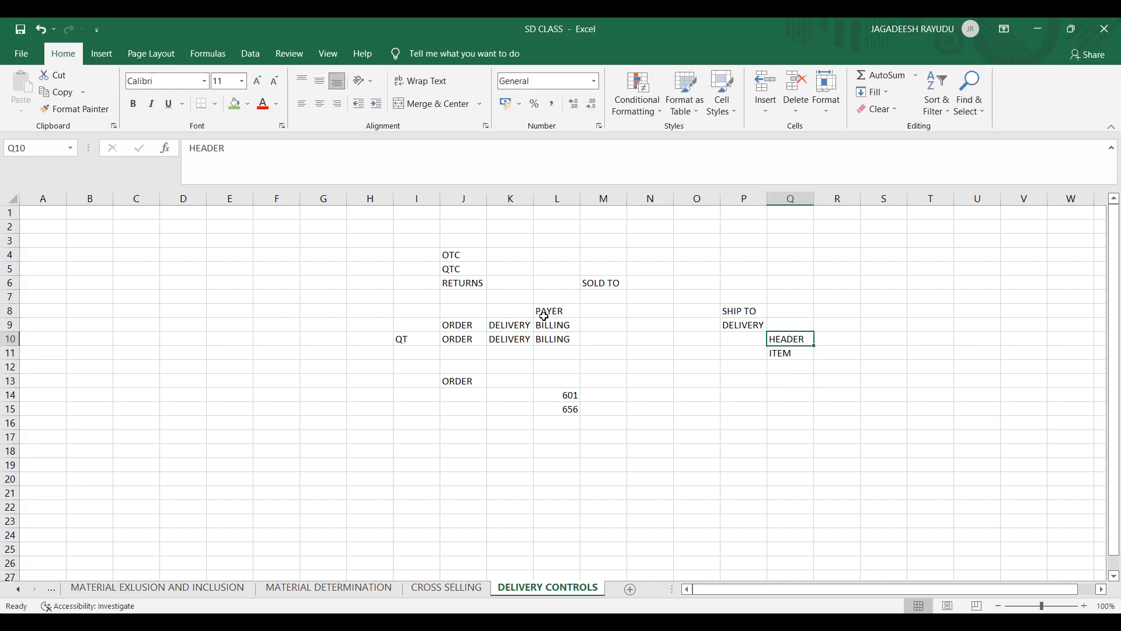
pyautogui.press('Down')
pyautogui.press('Up')
pyautogui.press('Down')
pyautogui.press('Up')
pyautogui.press('Down')
pyautogui.press('Up')
pyautogui.click(740, 331)
pyautogui.click(788, 342)
pyautogui.click(752, 327)
pyautogui.click(713, 350)
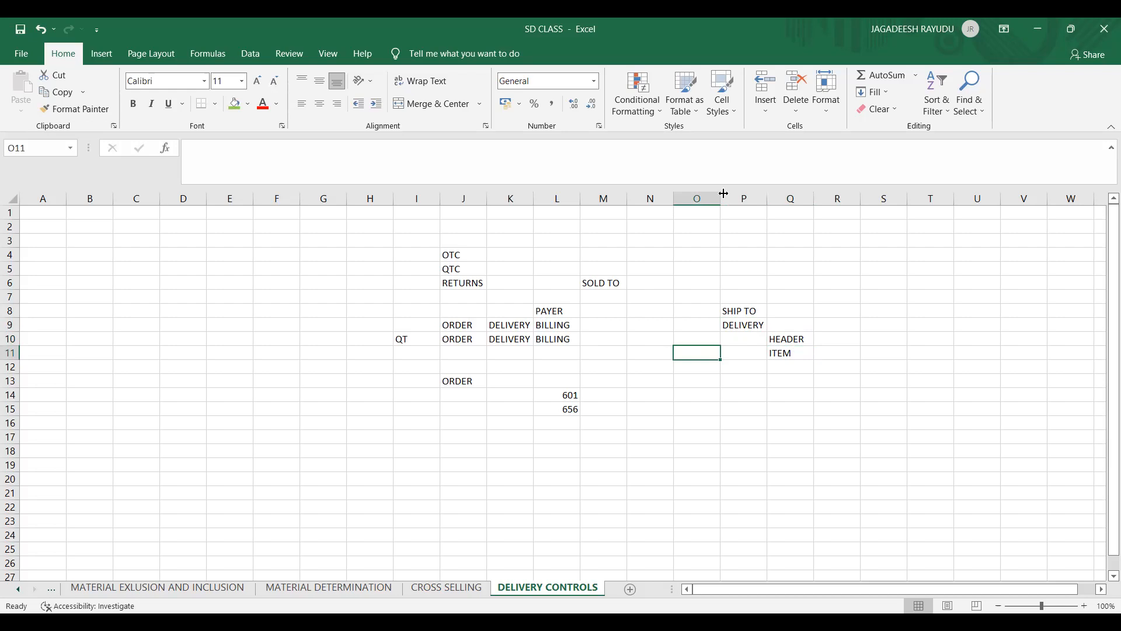
# Step: Switch to SAP, open transaction VL01N and examine the shipping point, selection date and order fields for creating an outbound delivery
pyautogui.hotkey('alt', 'Tab')
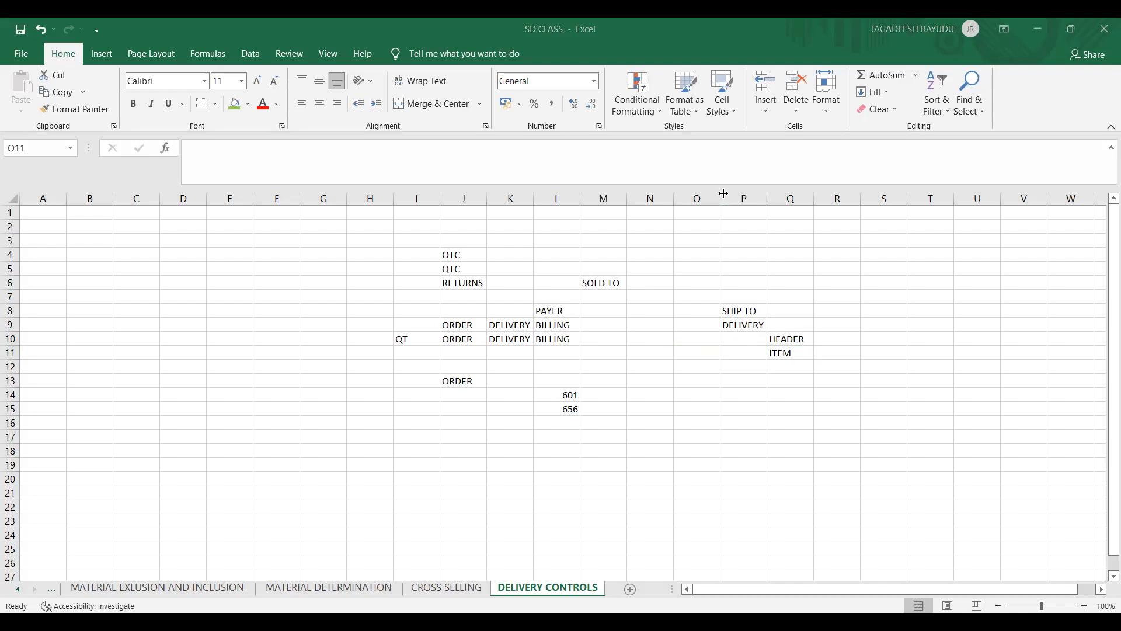
pyautogui.write('VL01N')
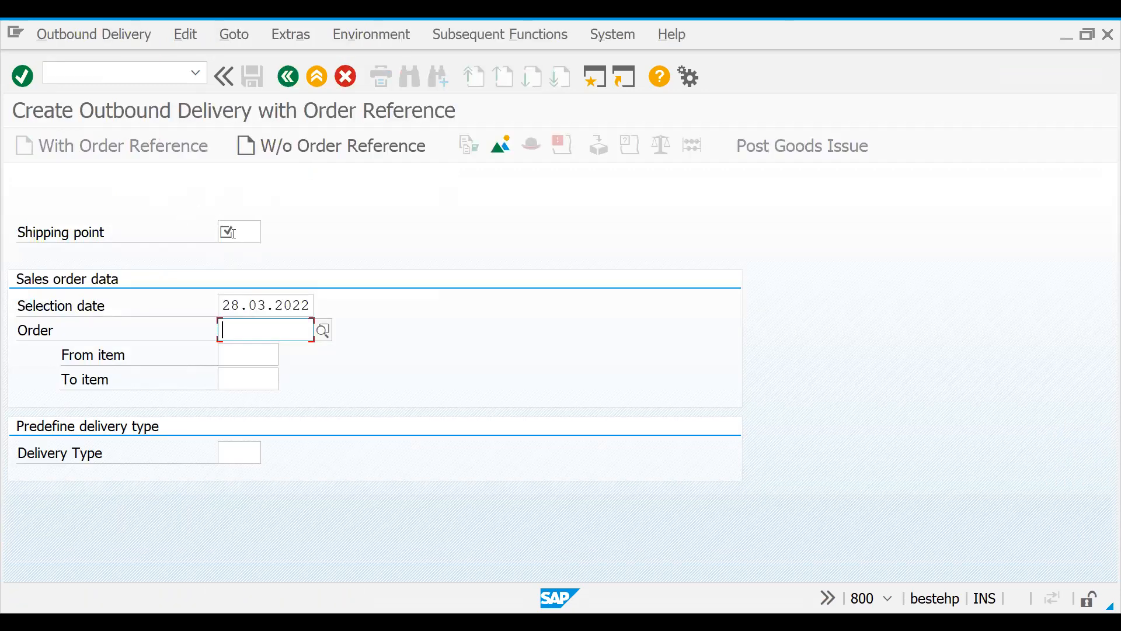
pyautogui.click(234, 232)
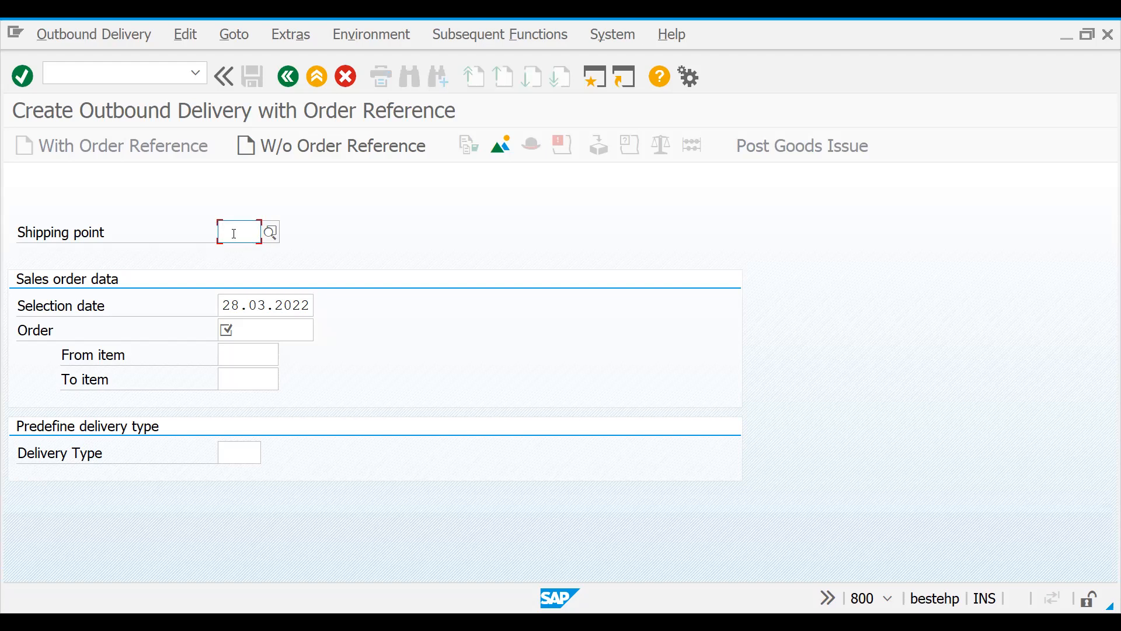
pyautogui.click(239, 329)
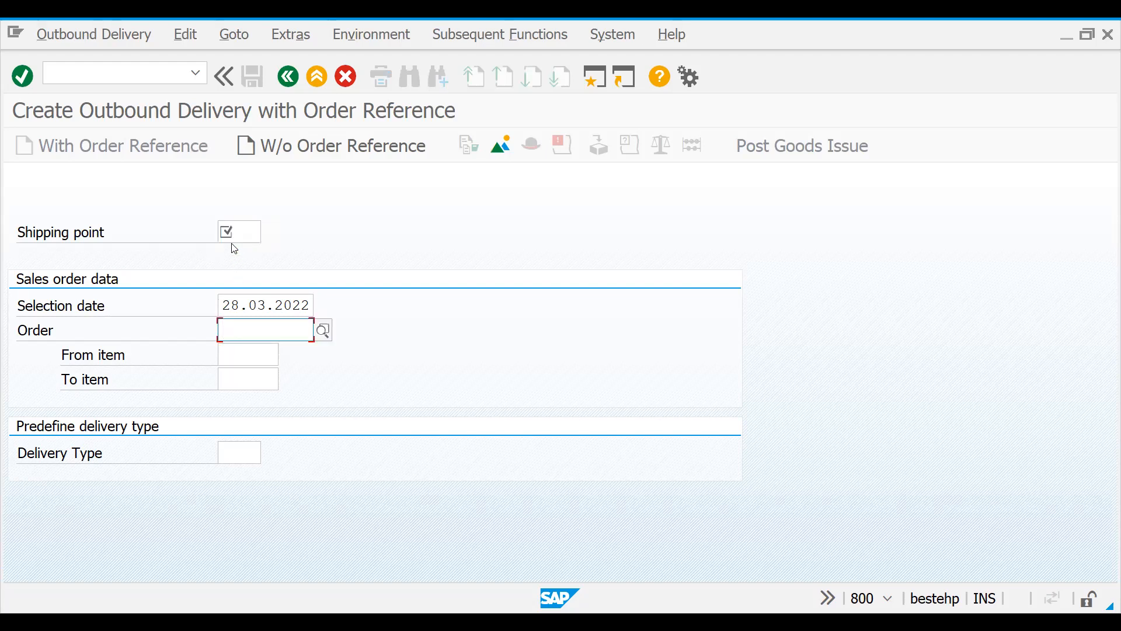
pyautogui.click(233, 240)
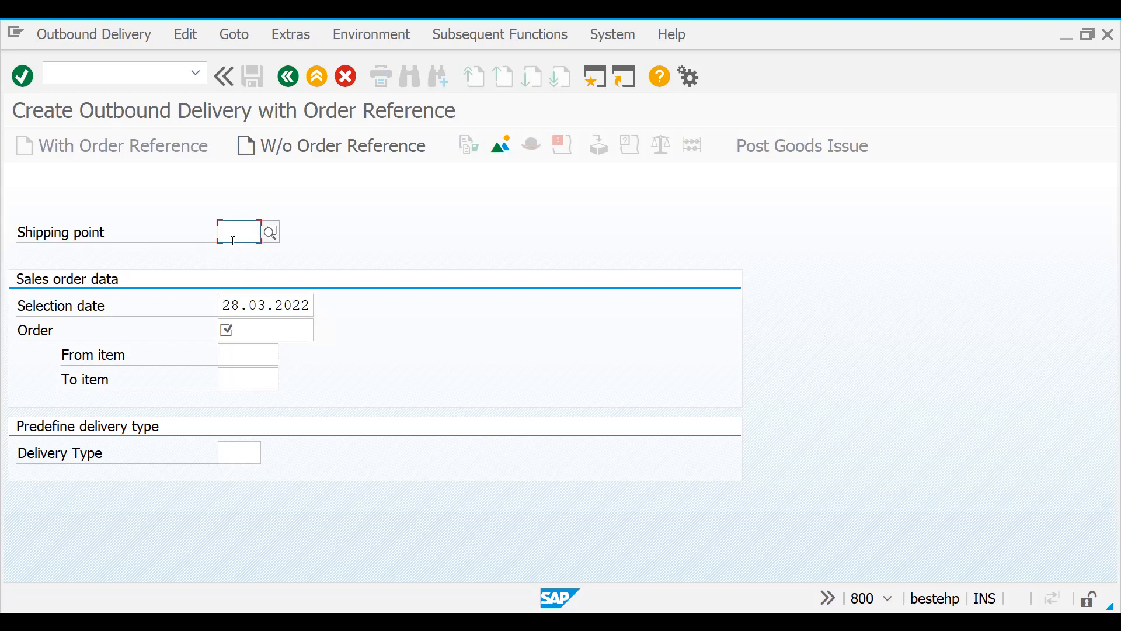
pyautogui.click(246, 329)
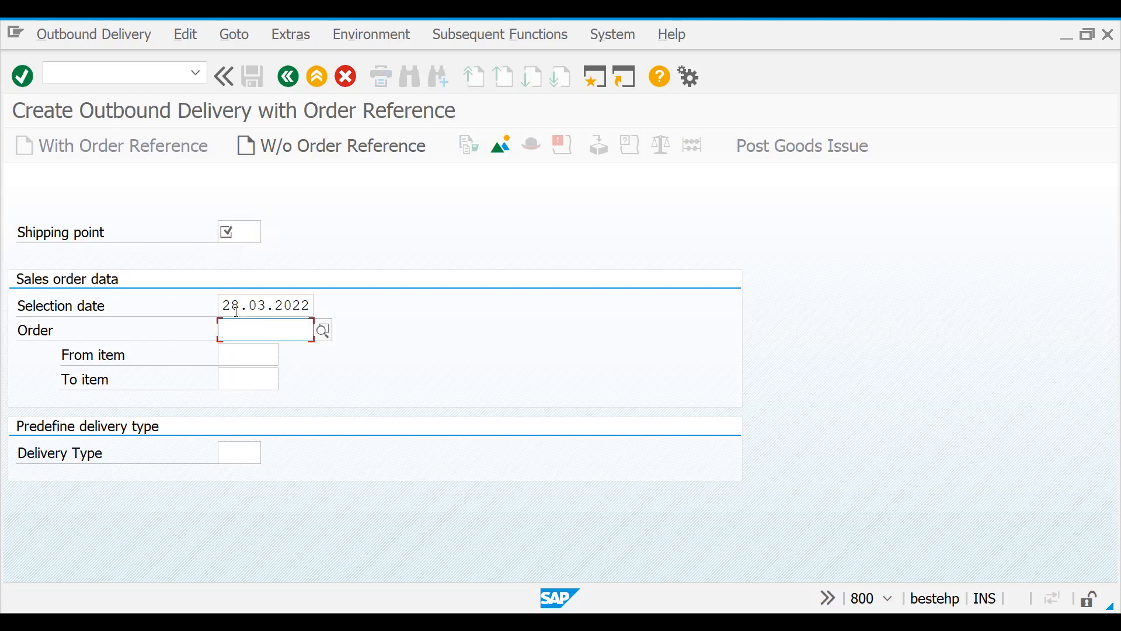
pyautogui.click(238, 306)
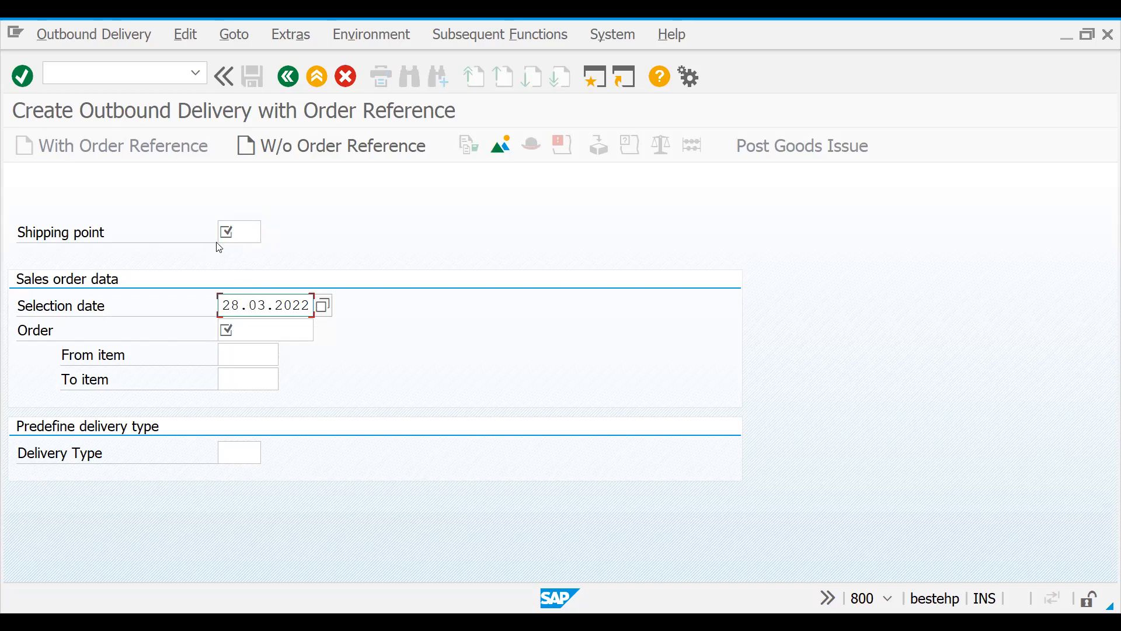
pyautogui.click(239, 233)
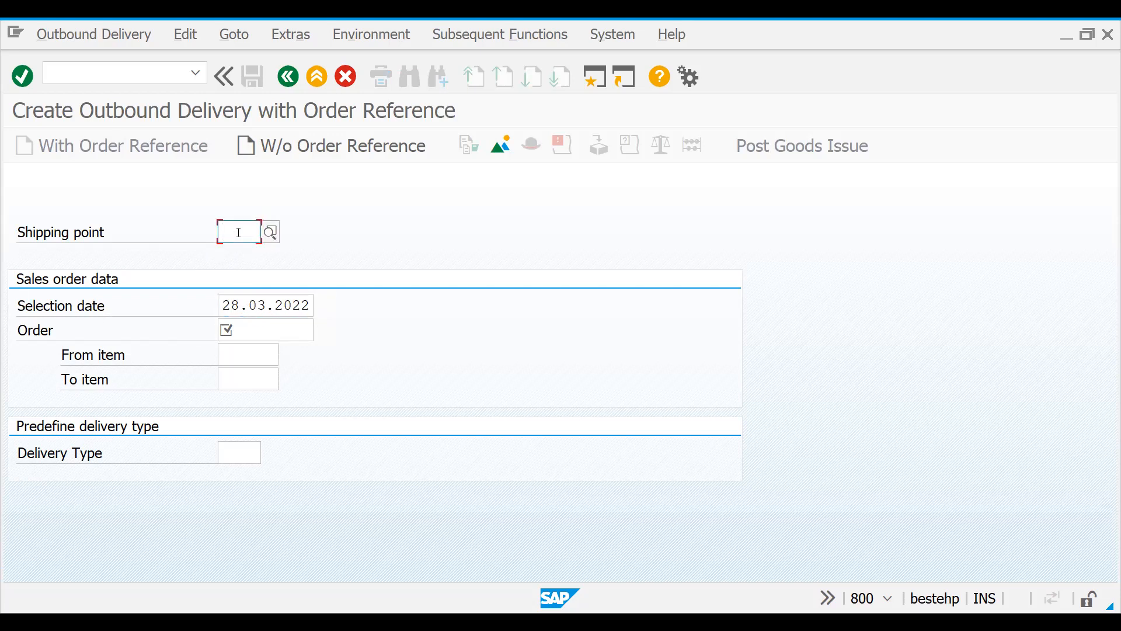
# Step: Open the first suggested sales order for changing with transaction VA02
pyautogui.click(108, 77)
pyautogui.write('/NVA02')
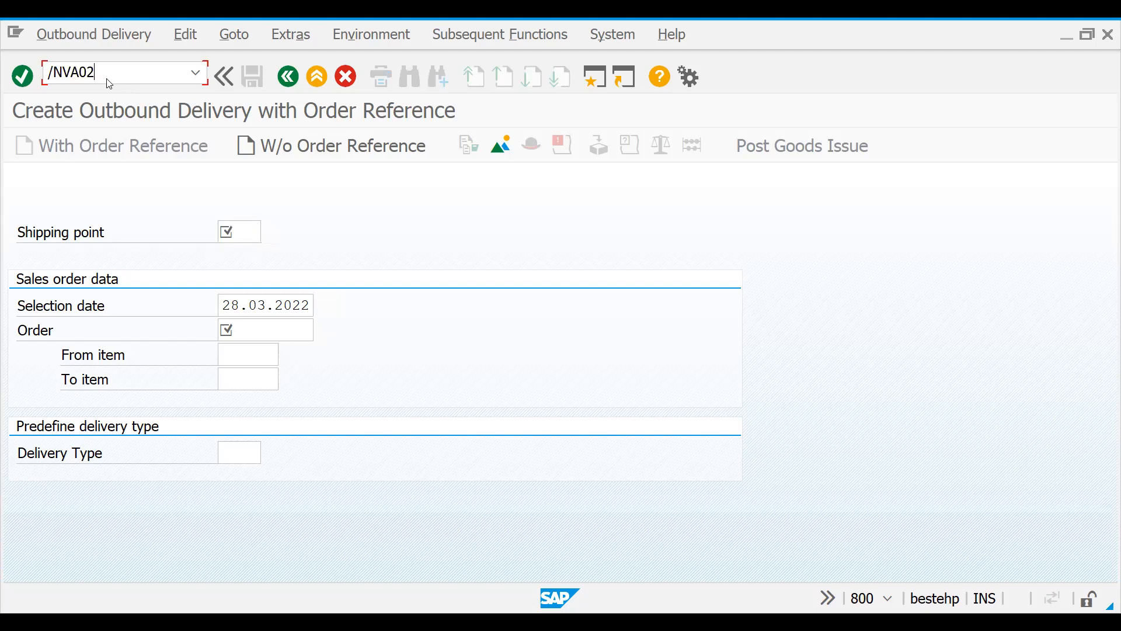
pyautogui.press('Return')
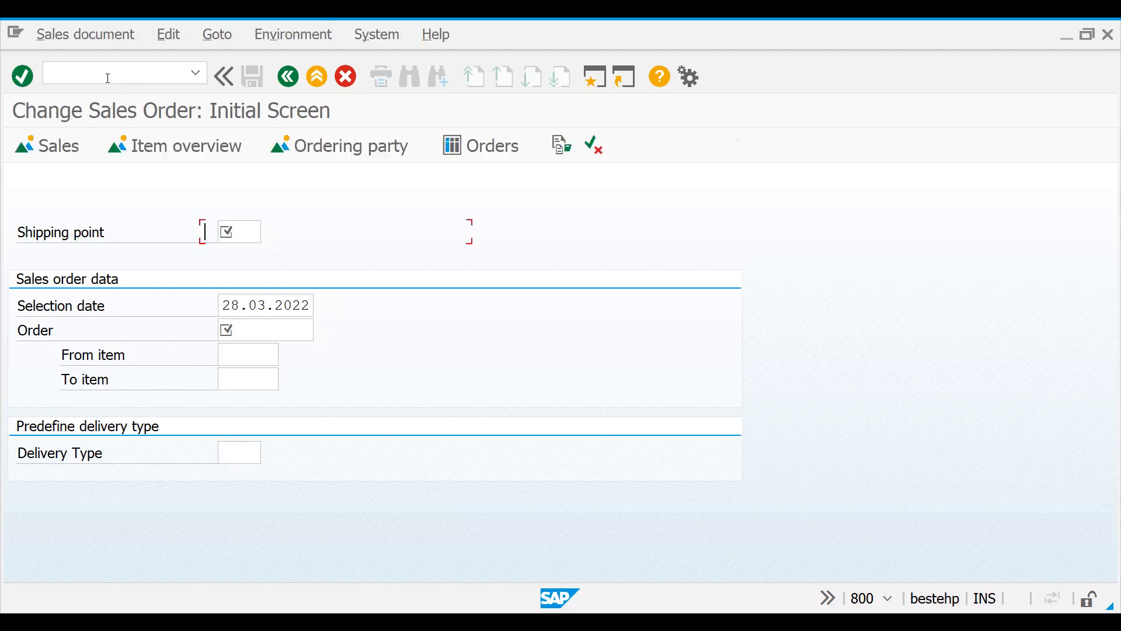
pyautogui.press('Down')
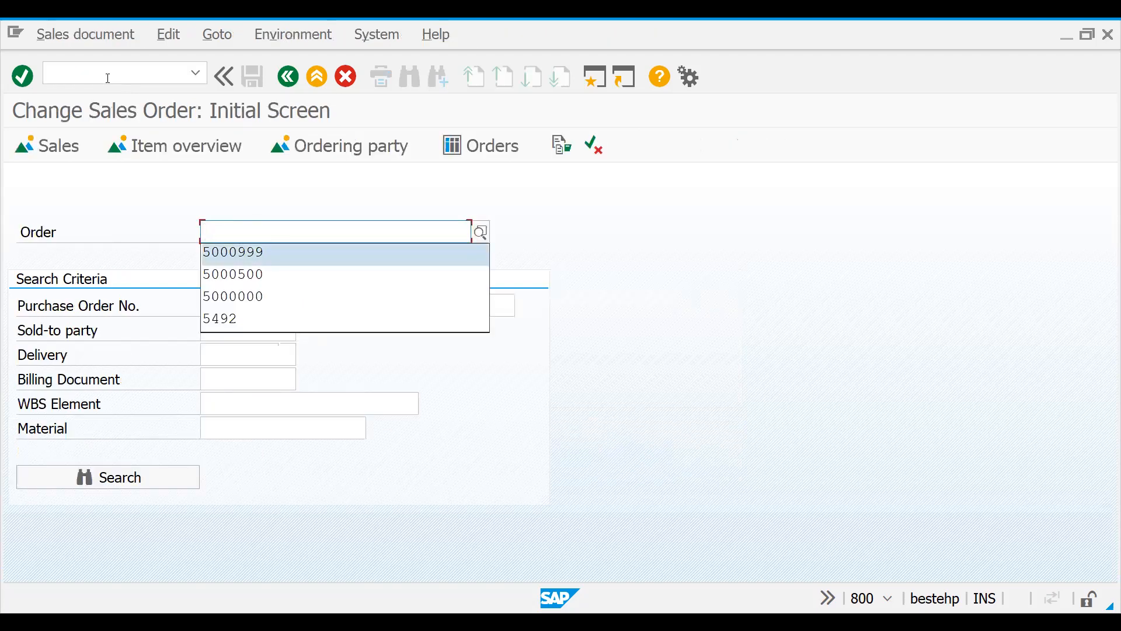
pyautogui.press('Return')
pyautogui.press('Return')
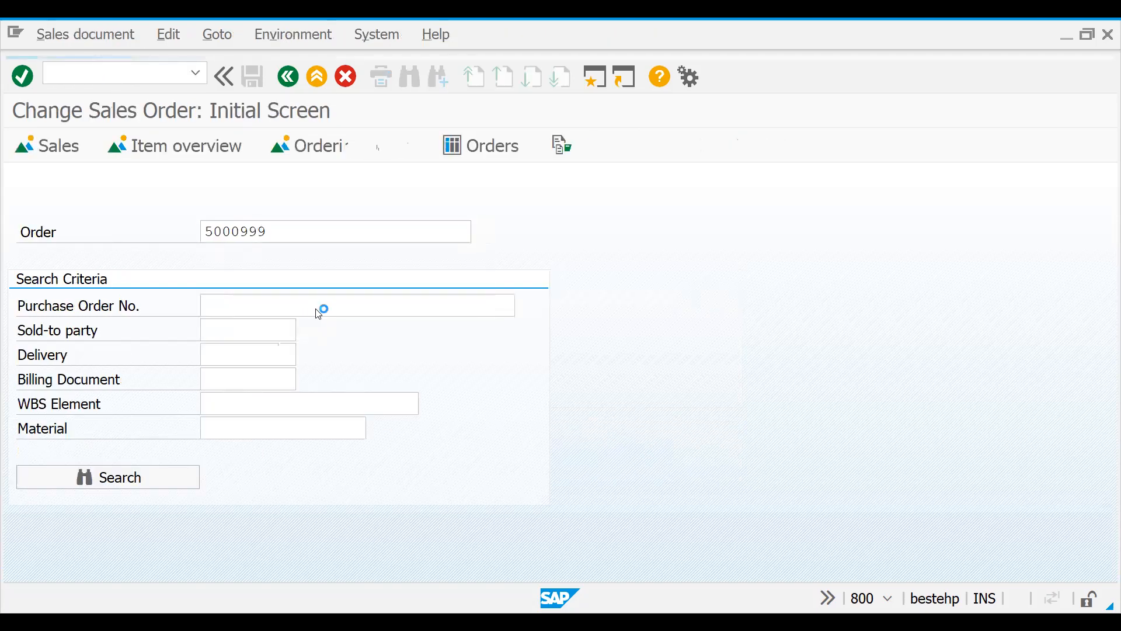
# Step: Open the schedule lines of sales order item 10 and examine the delivery date
pyautogui.doubleClick(310, 482)
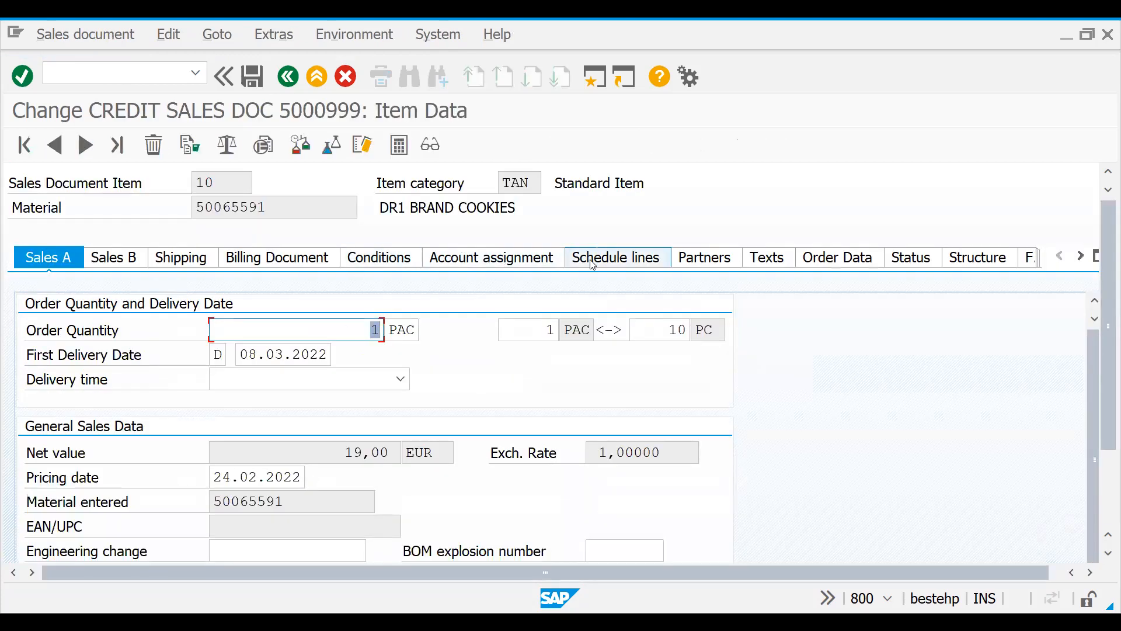
pyautogui.click(616, 258)
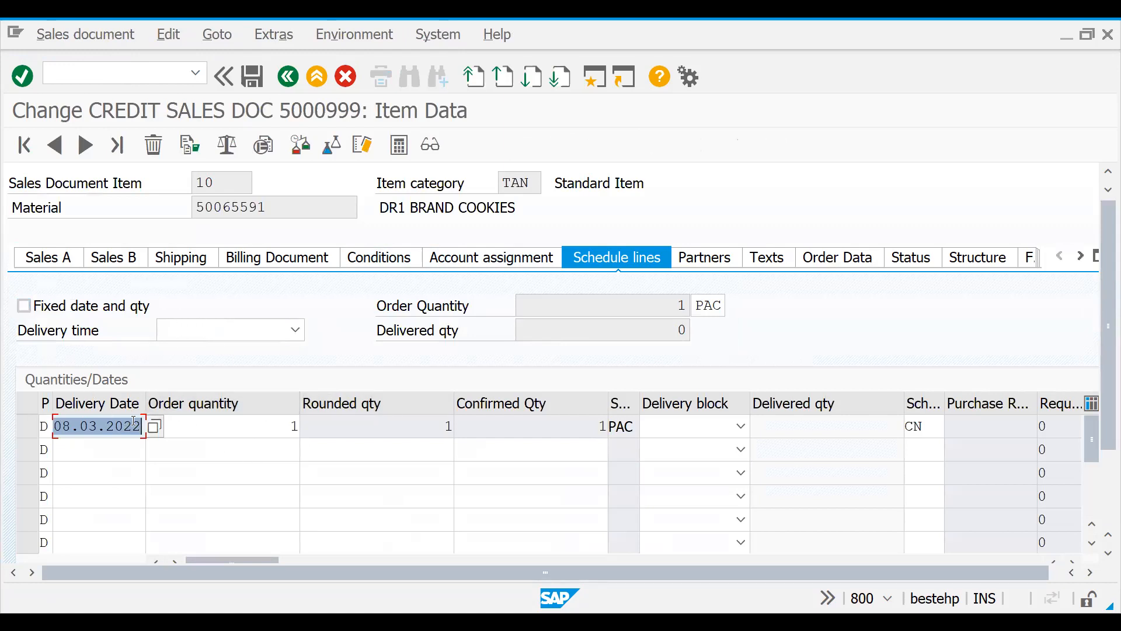
pyautogui.click(111, 427)
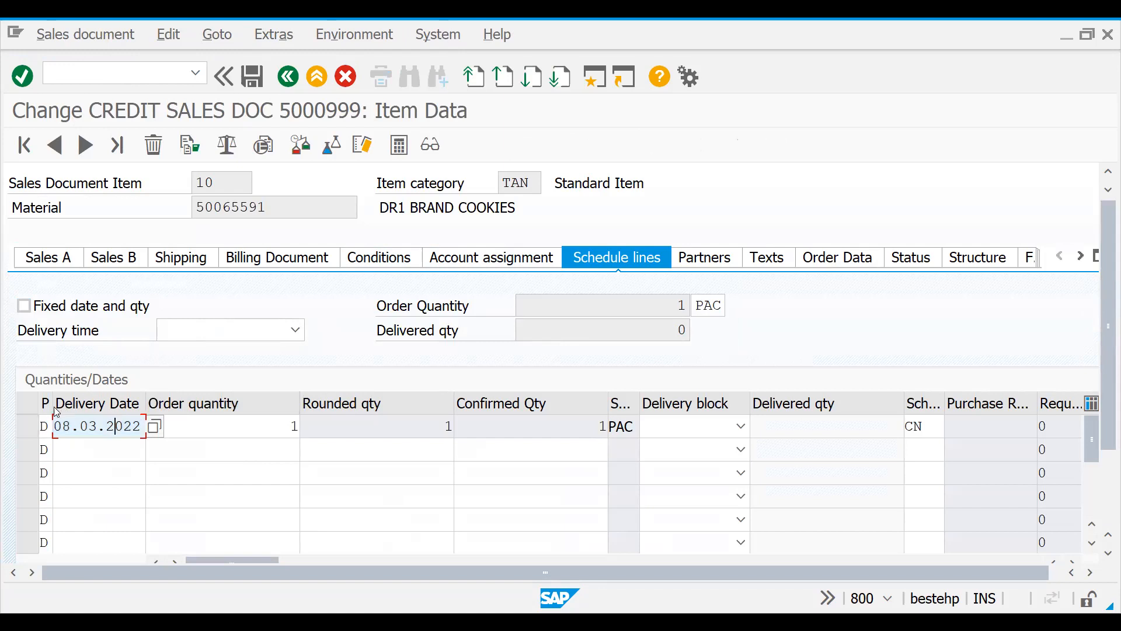
# Step: Return to the sales order overview and examine the PO date in the order header
pyautogui.click(289, 77)
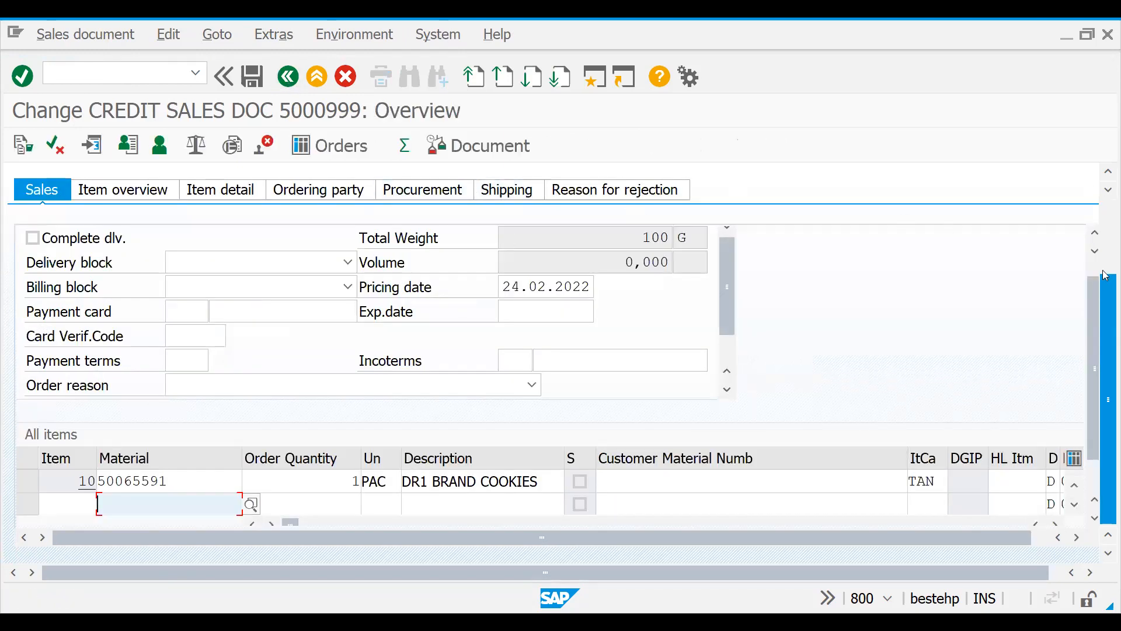
pyautogui.scroll(3, 1106, 275)
pyautogui.click(551, 261)
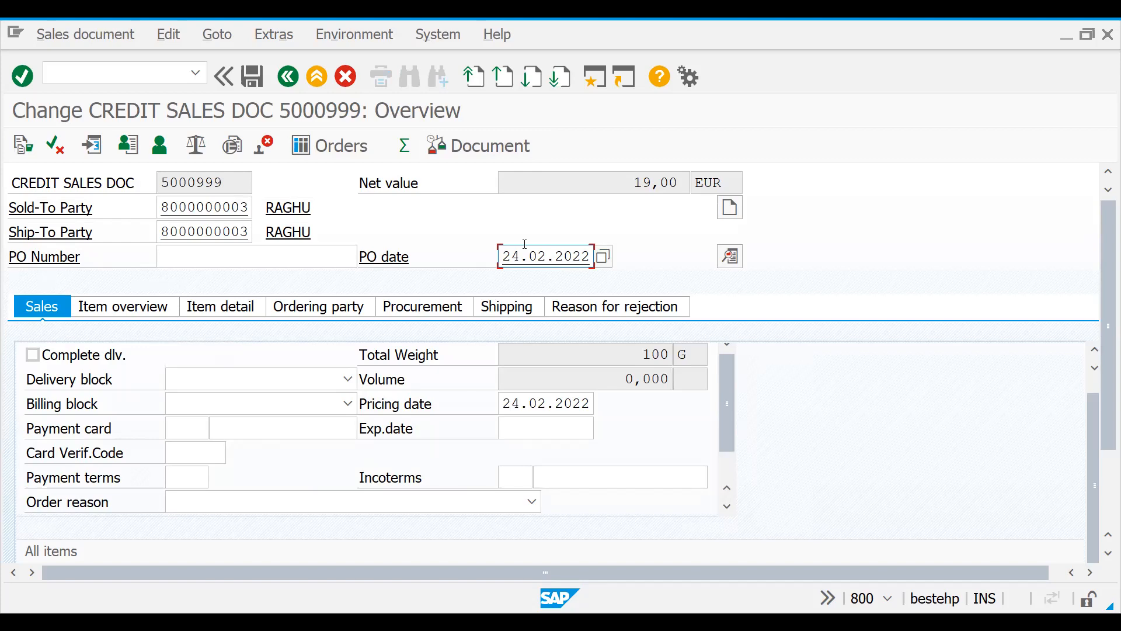
# Step: Switch back to Excel and review the DELIVERY, HEADER and ITEM entries in the DELIVERY CONTROLS sheet
pyautogui.hotkey('alt', 'Tab')
pyautogui.click(746, 325)
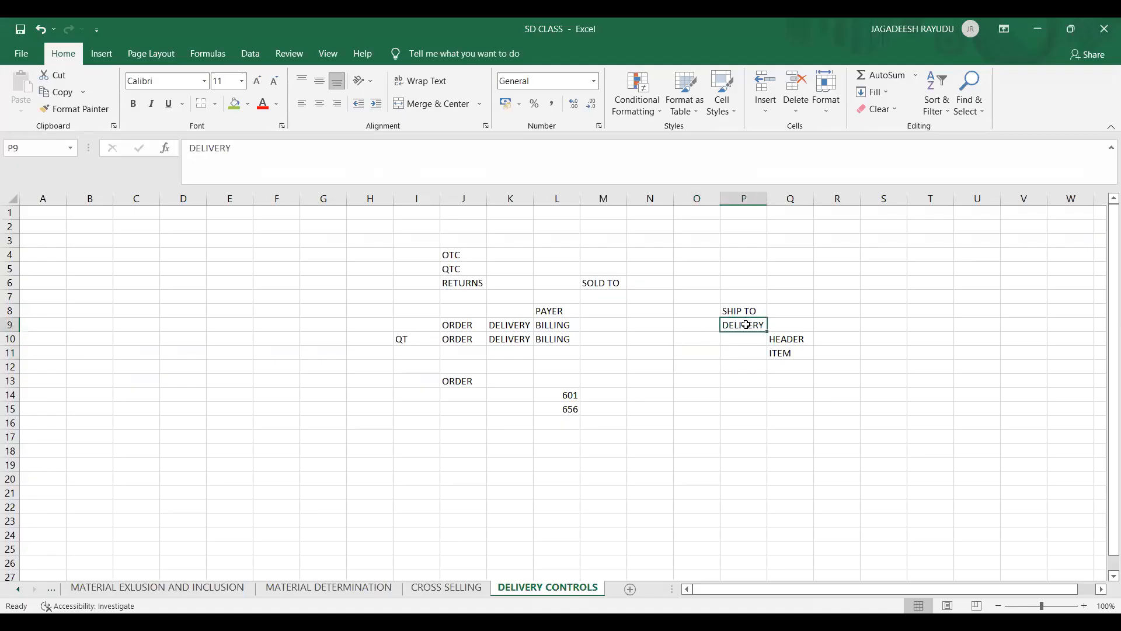
pyautogui.click(787, 341)
pyautogui.click(789, 353)
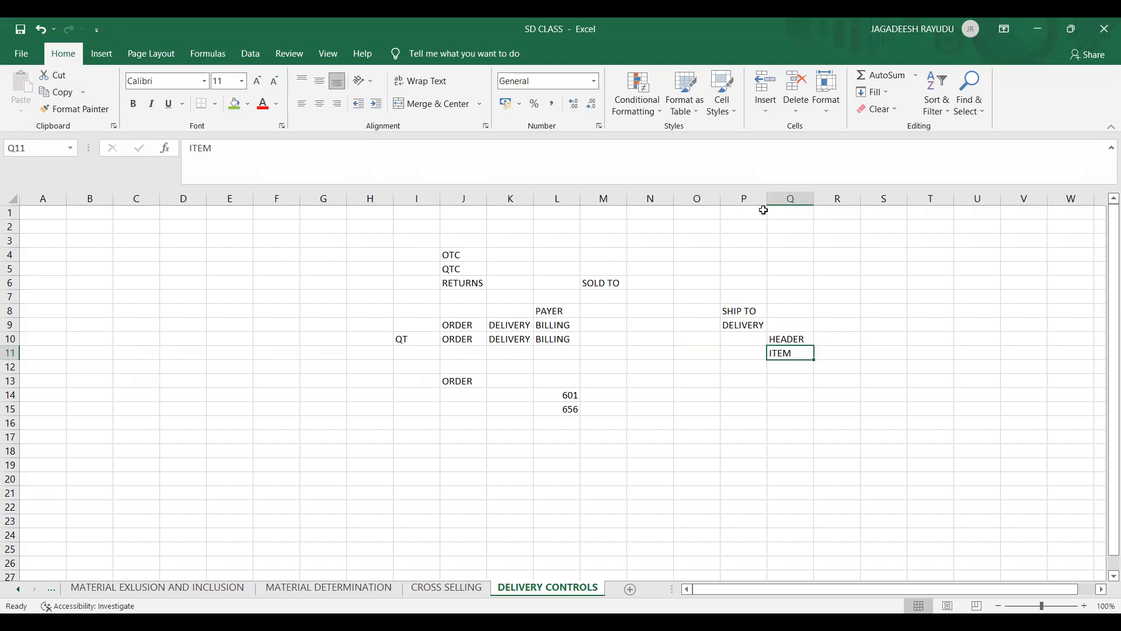
pyautogui.hotkey('alt', 'Tab')
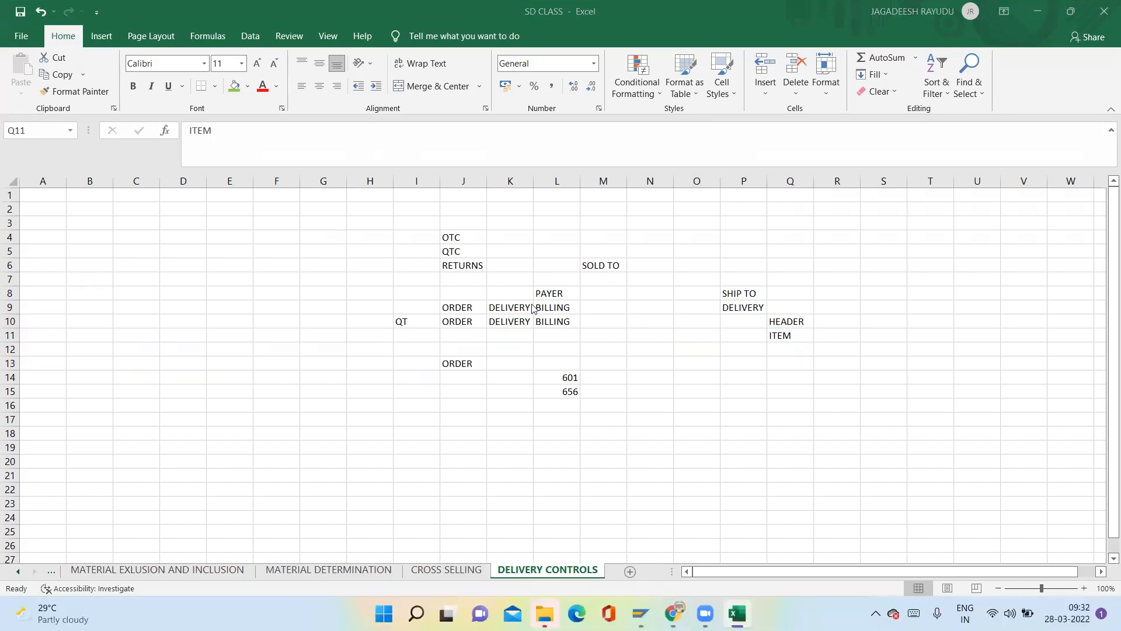
# Step: Enter the order type OR in cell J8, directly above the ORDER entry
pyautogui.click(447, 348)
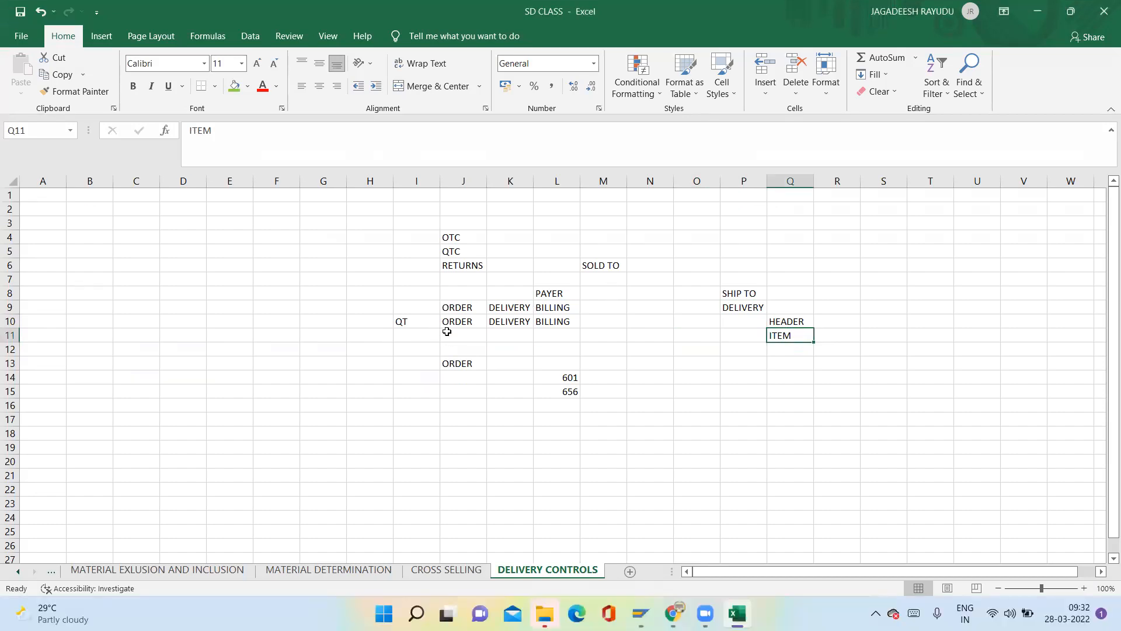
pyautogui.click(449, 294)
pyautogui.write('ORDE')
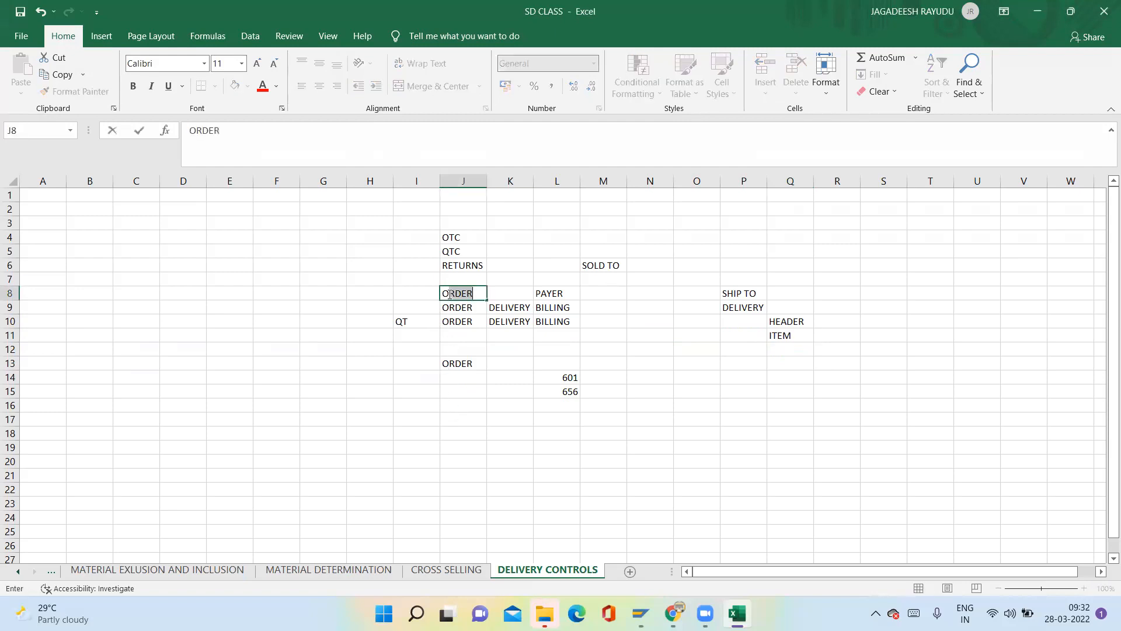
pyautogui.write('R')
pyautogui.press('Delete')
pyautogui.press('Tab')
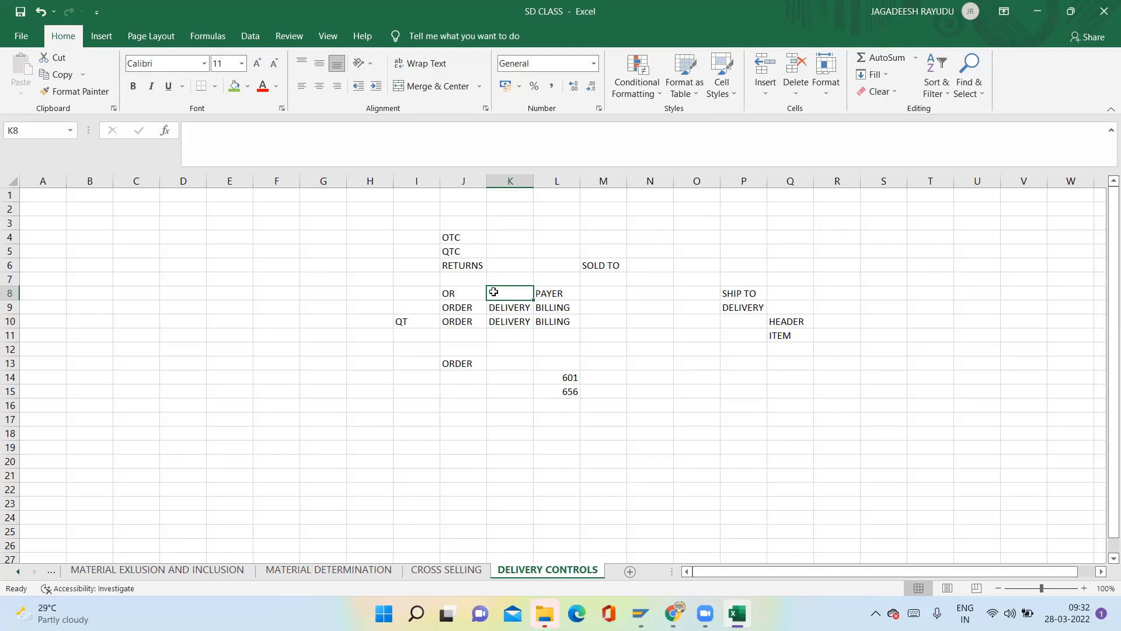
# Step: Enter the delivery type LF in cell K8 and replace the PAYER entry in L8 with F2
pyautogui.write('LF')
pyautogui.press('Tab')
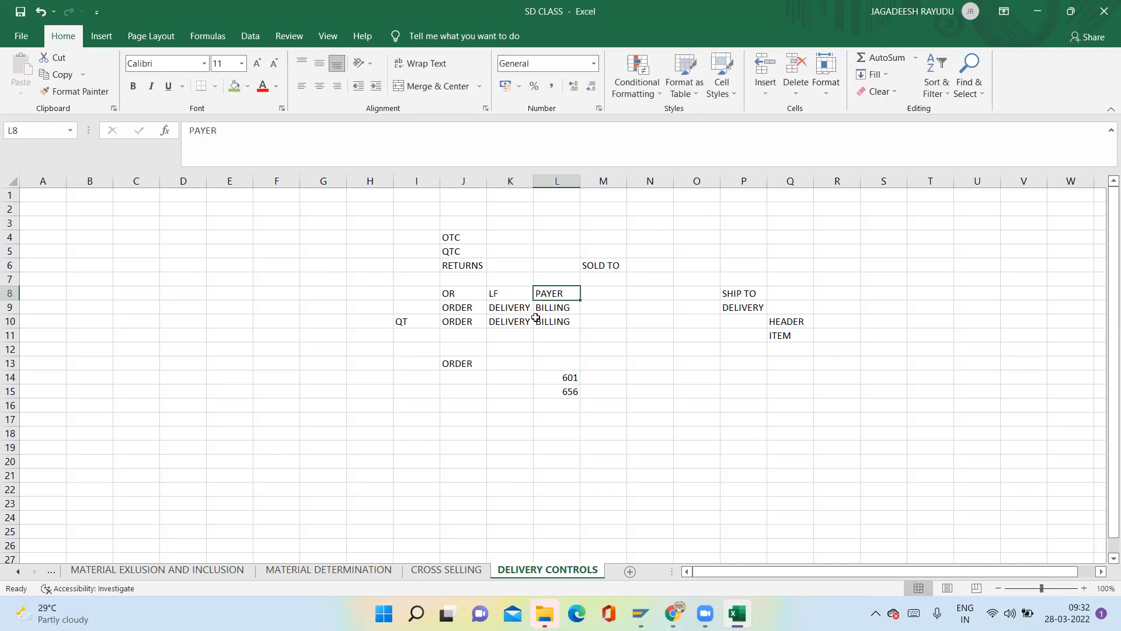
pyautogui.write('F2')
pyautogui.press('Return')
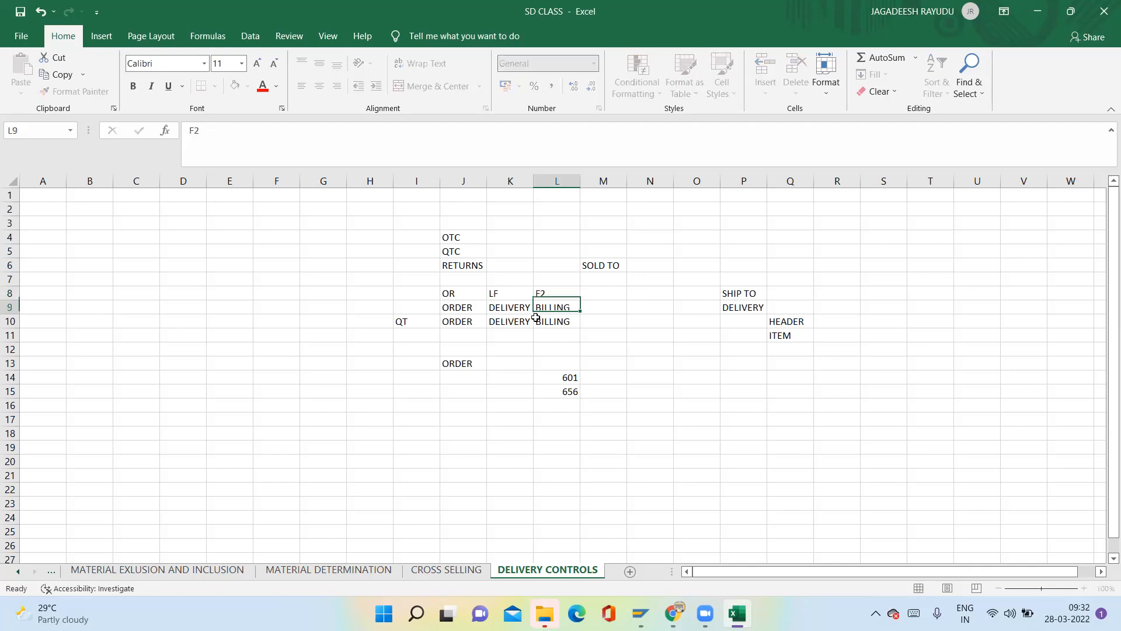
# Step: Enter the returns order type RE in cell J7, directly above the OR entry
pyautogui.press('Up')
pyautogui.press('Up')
pyautogui.press('Left')
pyautogui.press('Left')
pyautogui.press('Down')
pyautogui.press('Down')
pyautogui.press('Up')
pyautogui.press('Up')
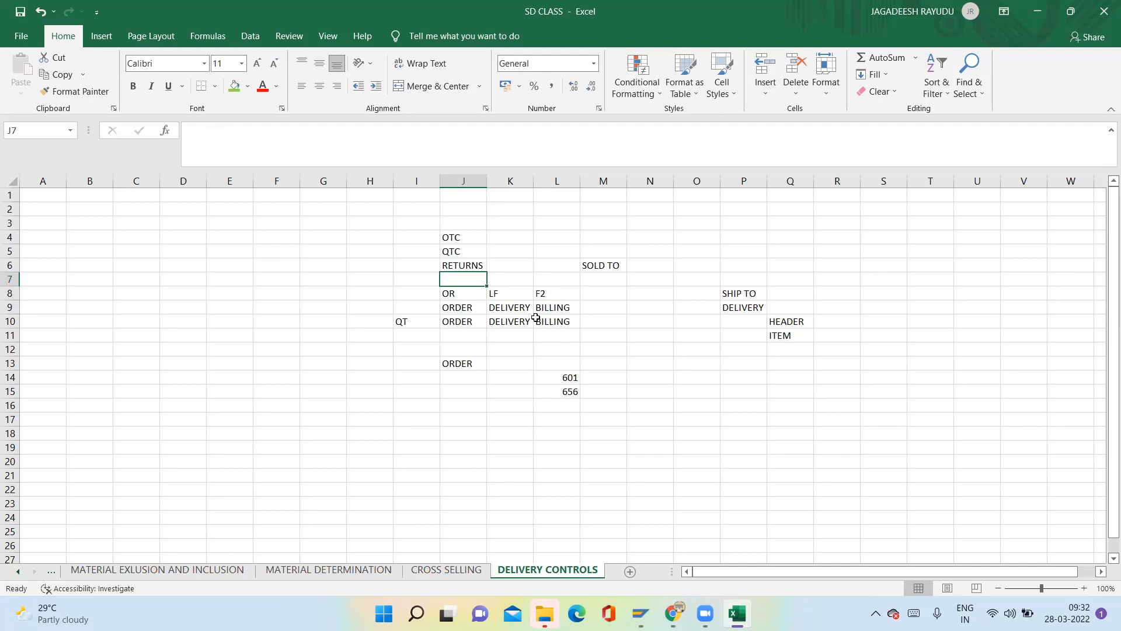
pyautogui.write('RE')
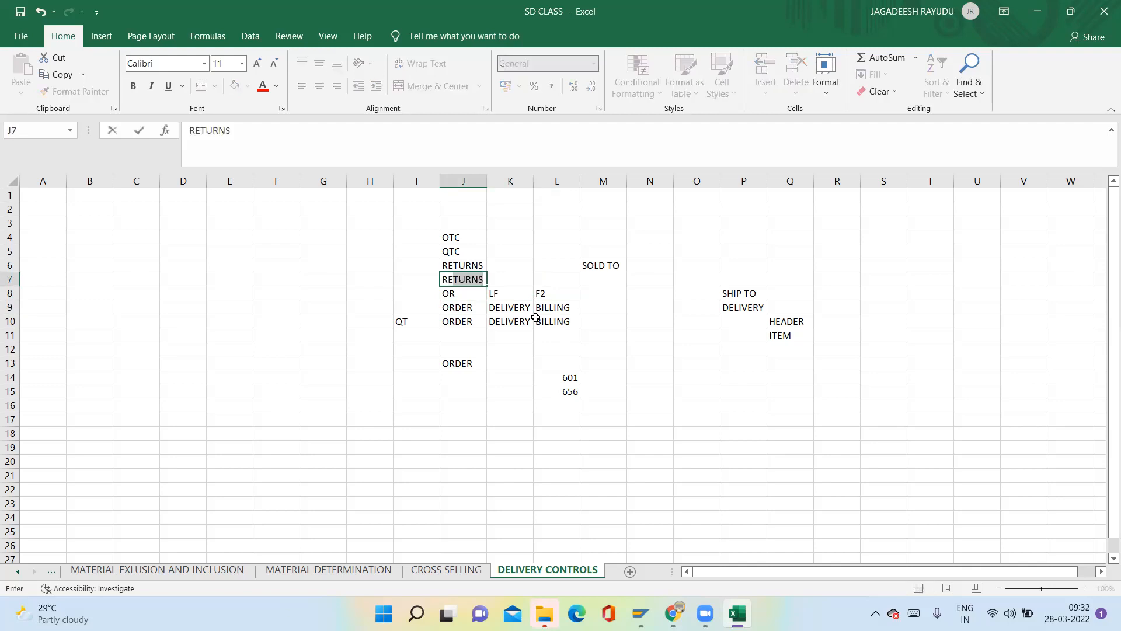
pyautogui.press('BackSpace')
pyautogui.press('Right')
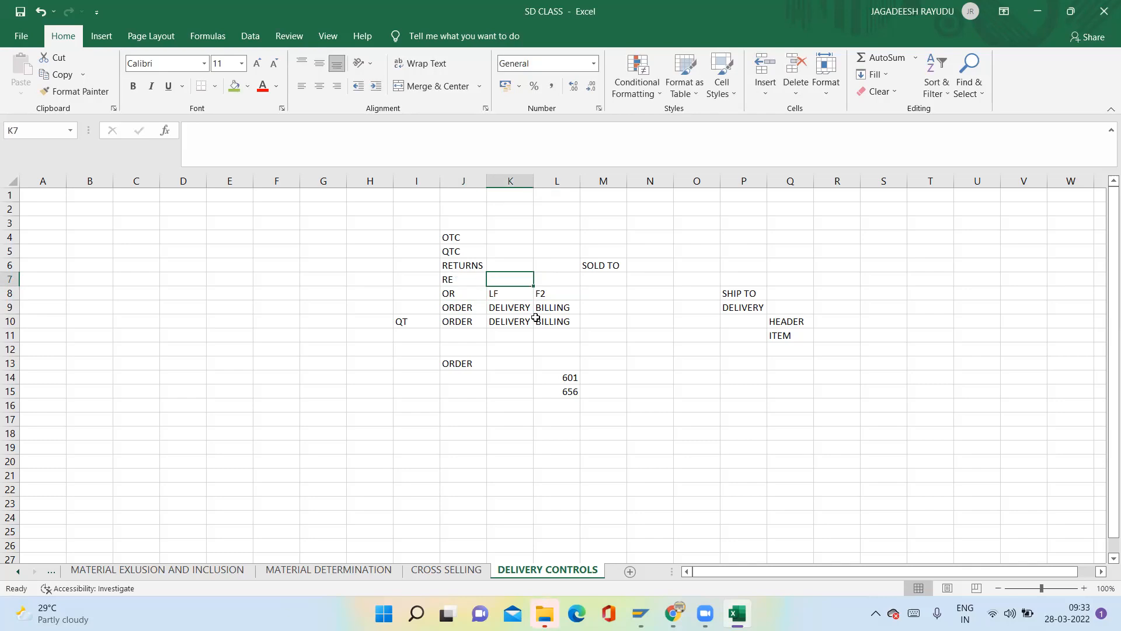
# Step: Enter the returns delivery type LR in cell K7 and compare it with the LF entry below
pyautogui.write('LR')
pyautogui.press('Right')
pyautogui.press('Left')
pyautogui.press('Down')
pyautogui.press('Up')
pyautogui.press('Right')
pyautogui.press('Left')
pyautogui.press('Down')
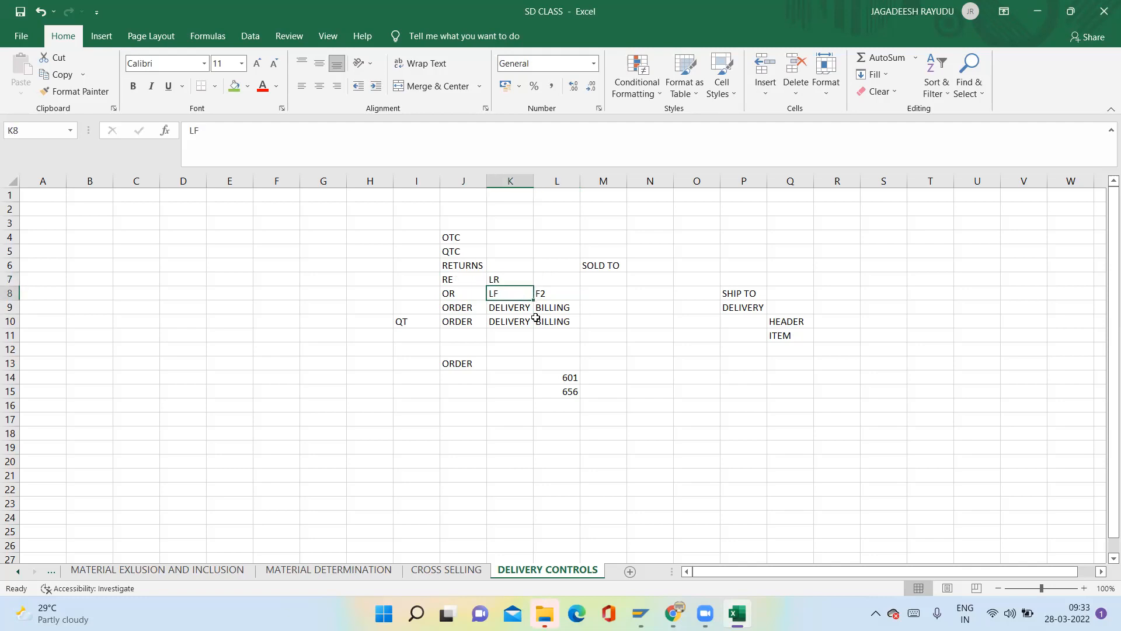
pyautogui.press('Up')
pyautogui.press('Down')
pyautogui.press('Up')
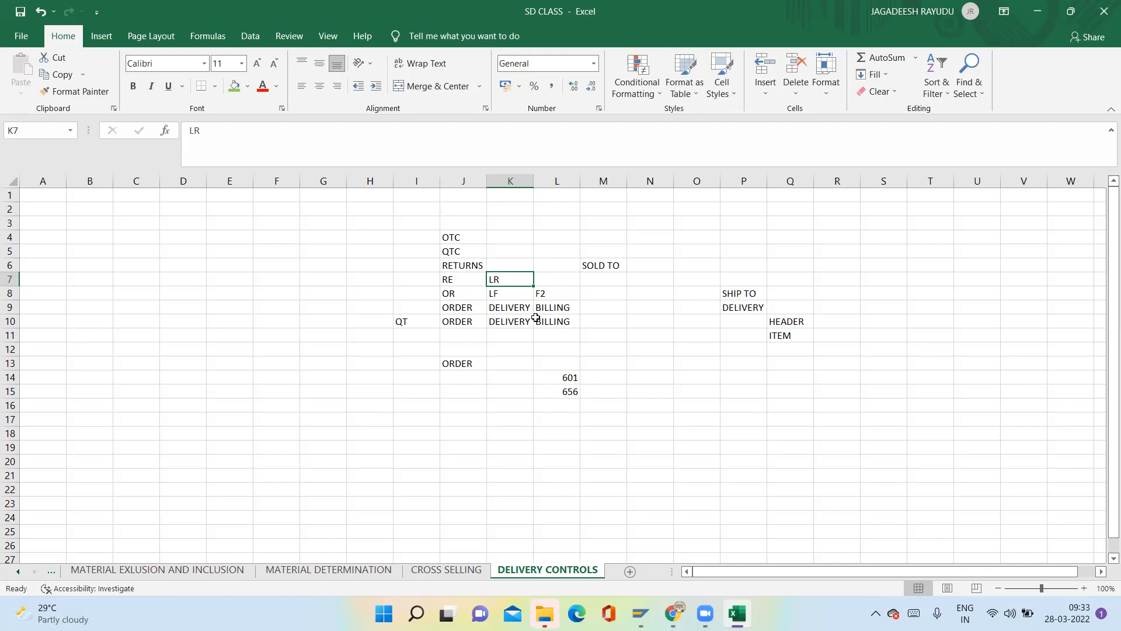
# Step: Enter the returns billing type RE in cell L7, directly above the F2 entry
pyautogui.press('Right')
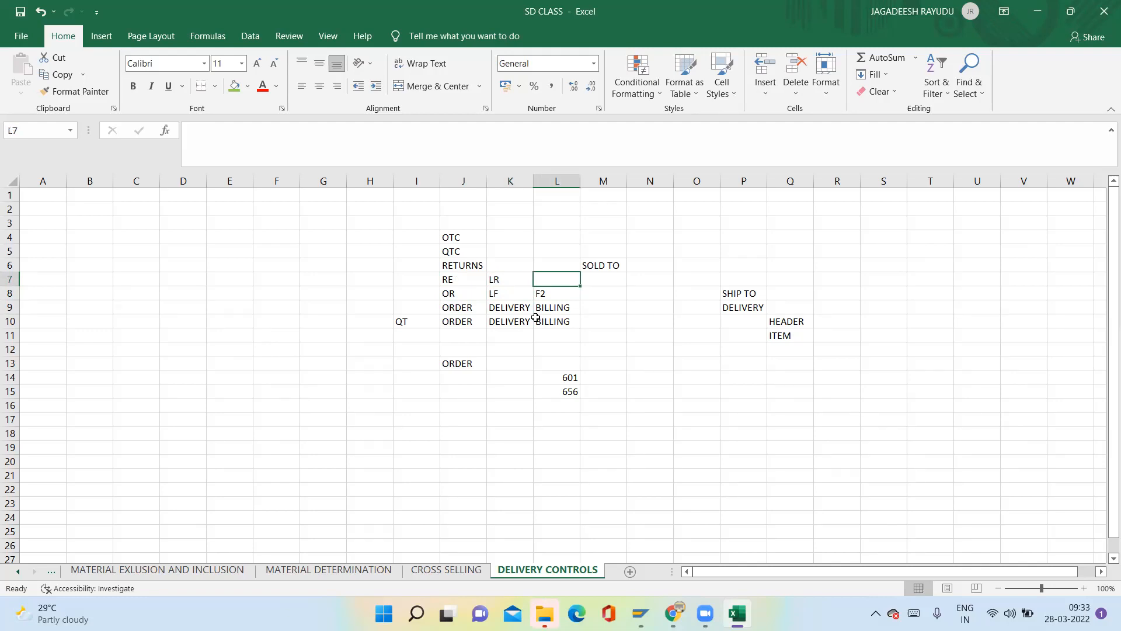
pyautogui.write('RE')
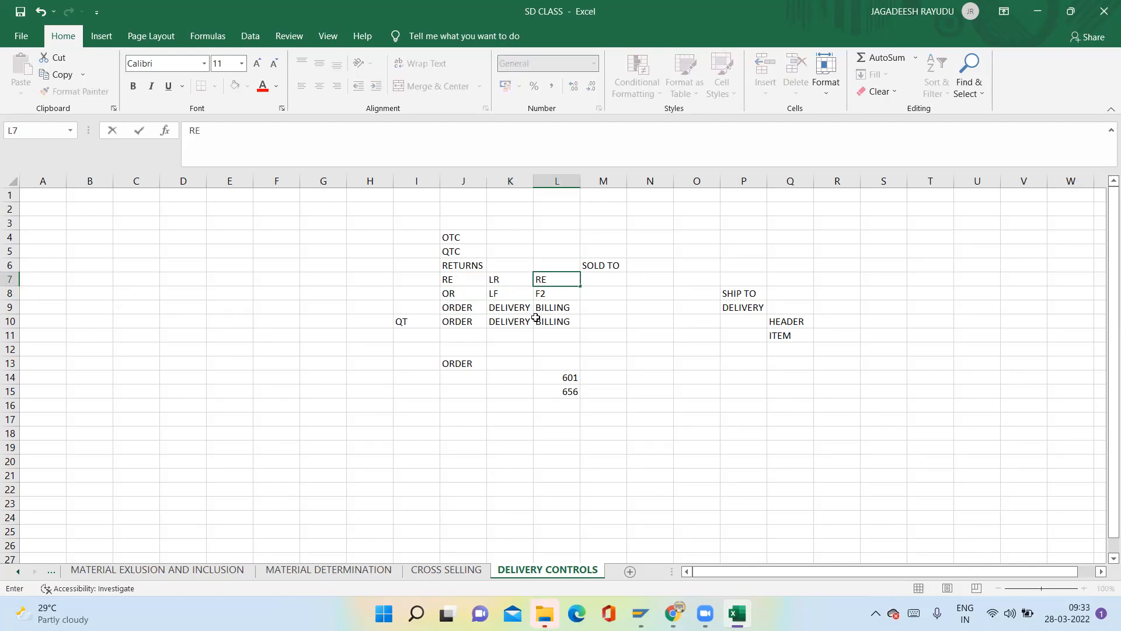
pyautogui.press('Return')
# Step: Review the delivery types LR and LF and the neighbouring entries in column K of the DELIVERY CONTROLS sheet
pyautogui.press('Left')
pyautogui.press('Up')
pyautogui.press('Up')
pyautogui.press('Down')
pyautogui.press('Down')
pyautogui.press('Up')
pyautogui.press('Up')
pyautogui.press('Down')
pyautogui.press('Down')
pyautogui.press('Up')
pyautogui.press('Up')
pyautogui.press('Down')
pyautogui.press('Down')
pyautogui.press('Up')
pyautogui.press('Up')
pyautogui.press('Down')
pyautogui.press('Down')
pyautogui.press('Down')
pyautogui.press('Up')
pyautogui.press('Up')
pyautogui.press('Up')
pyautogui.press('Down')
pyautogui.press('Down')
pyautogui.press('Up')
pyautogui.press('Down')
pyautogui.press('Up')
pyautogui.press('Down')
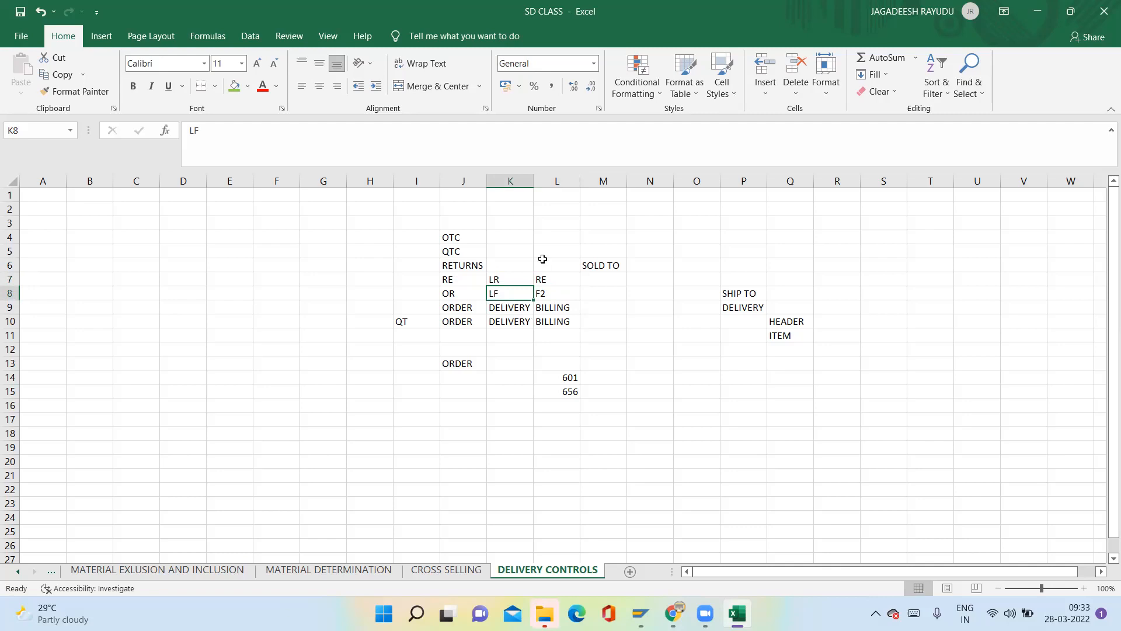
# Step: Switch to SAP and open the transaction for creating a sales order
pyautogui.hotkey('alt', 'Tab')
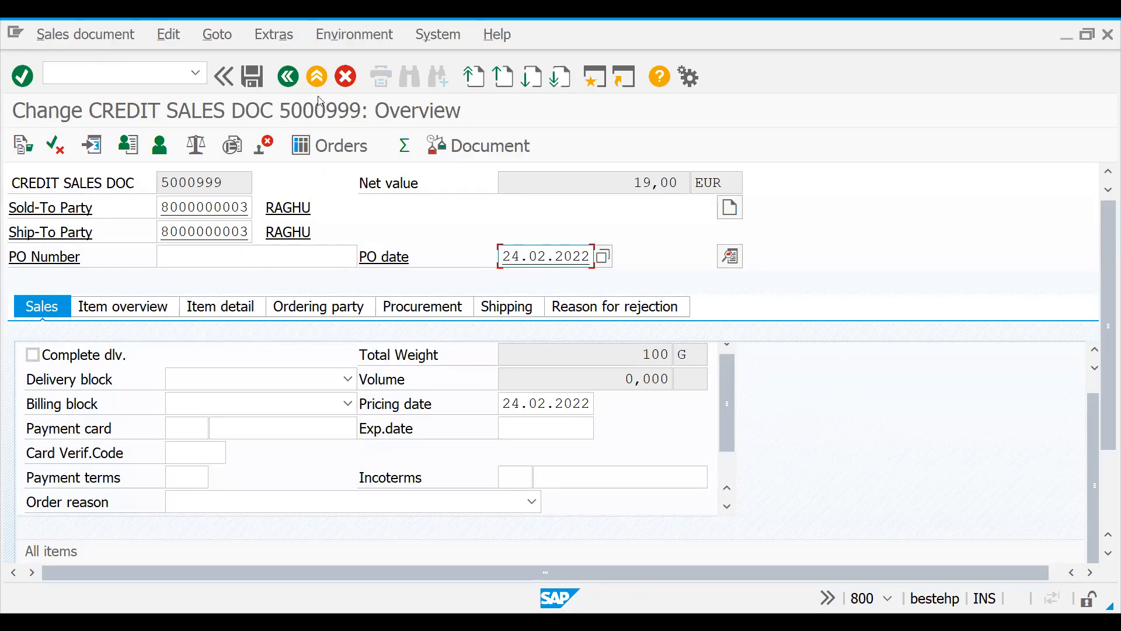
pyautogui.click(100, 74)
pyautogui.write('/NVA03')
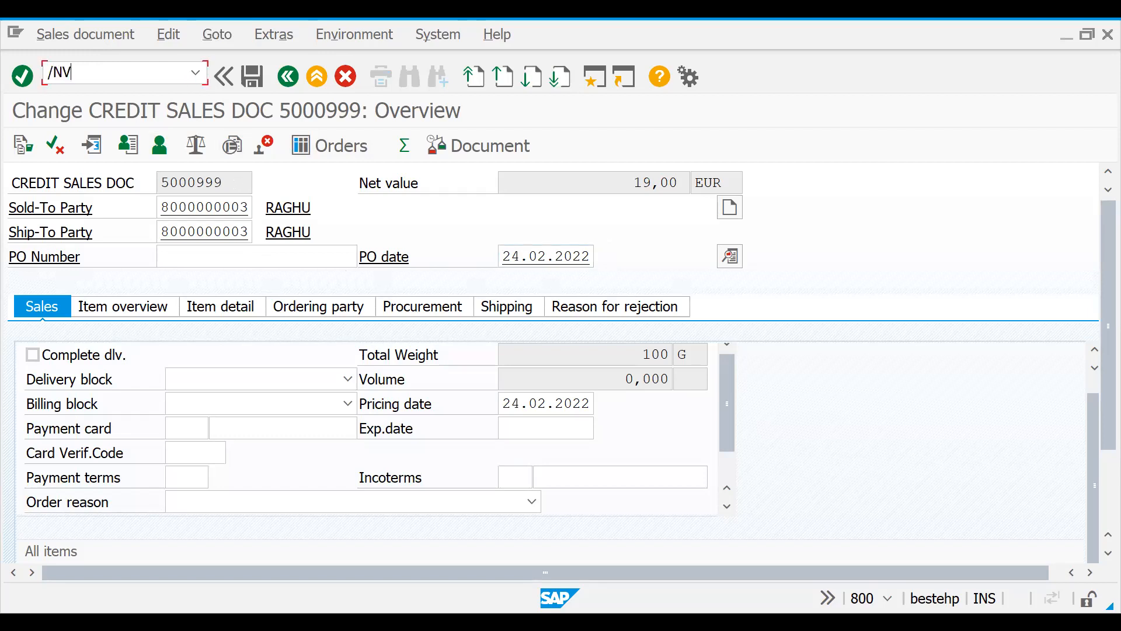
pyautogui.press('Return')
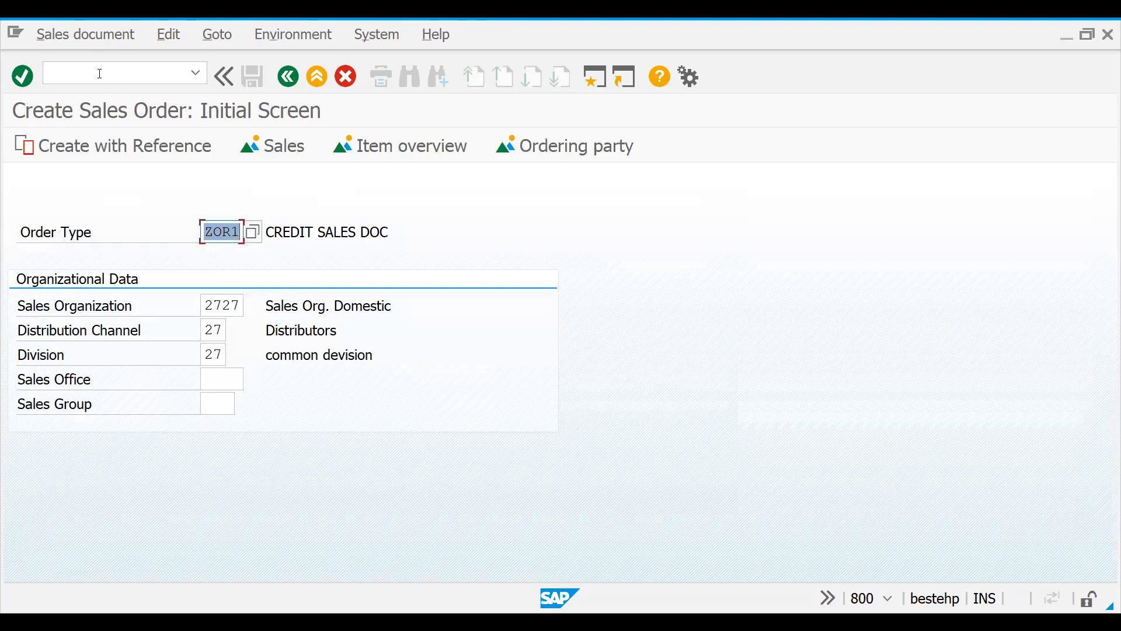
# Step: Start a ZOR1 credit sales document in sales organization 2727 with brand Q ltd as the sold-to party
pyautogui.press('Return')
pyautogui.press('Down')
pyautogui.press('Return')
pyautogui.press('Return')
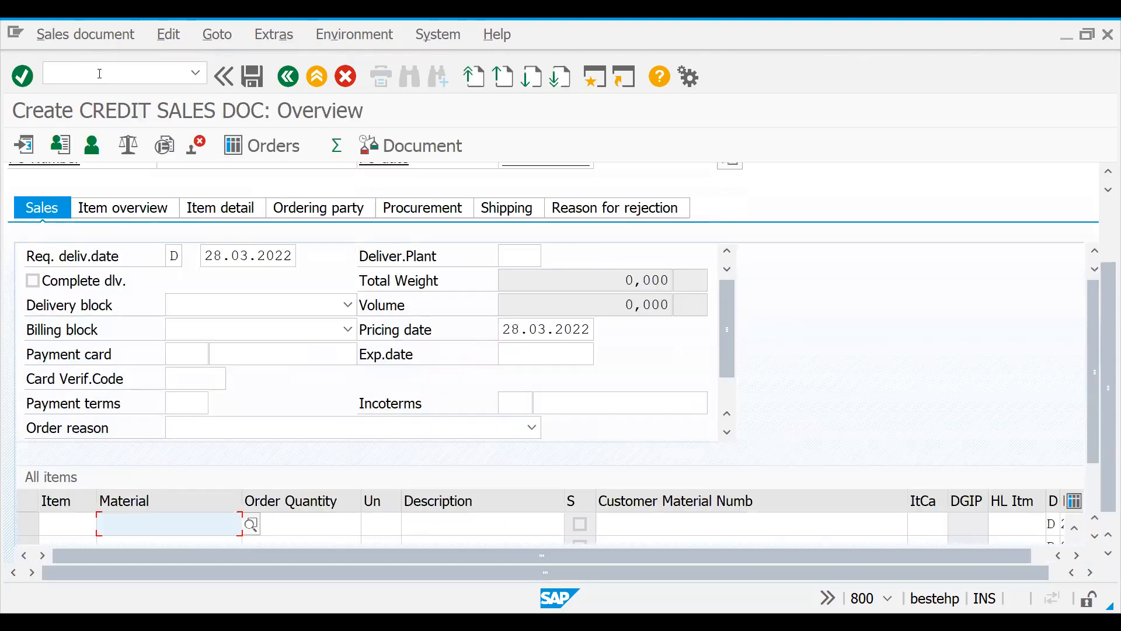
# Step: Add material 50065691 with order quantity 1 and close the cross-selling list without adding further materials
pyautogui.press('Down')
pyautogui.press('Tab')
pyautogui.write('1')
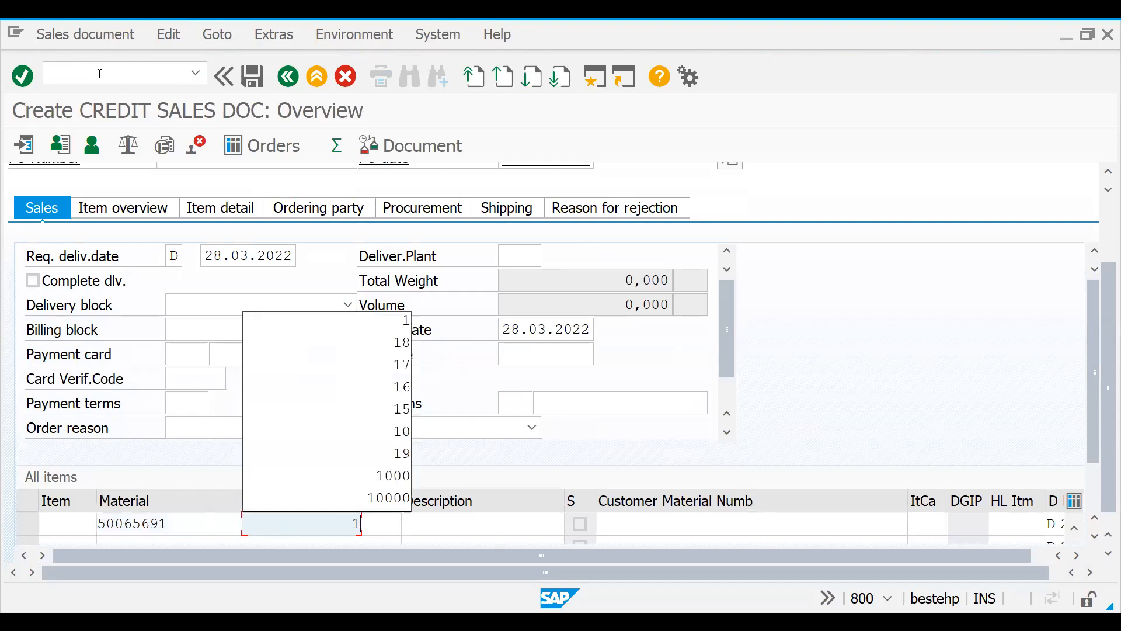
pyautogui.press('Return')
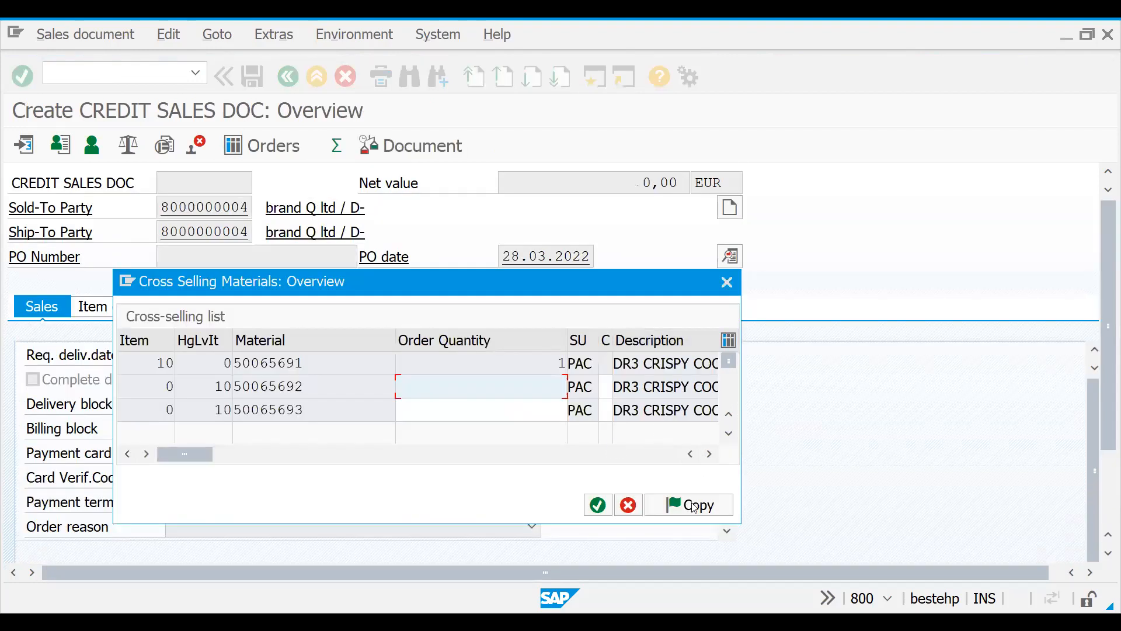
pyautogui.press('Return')
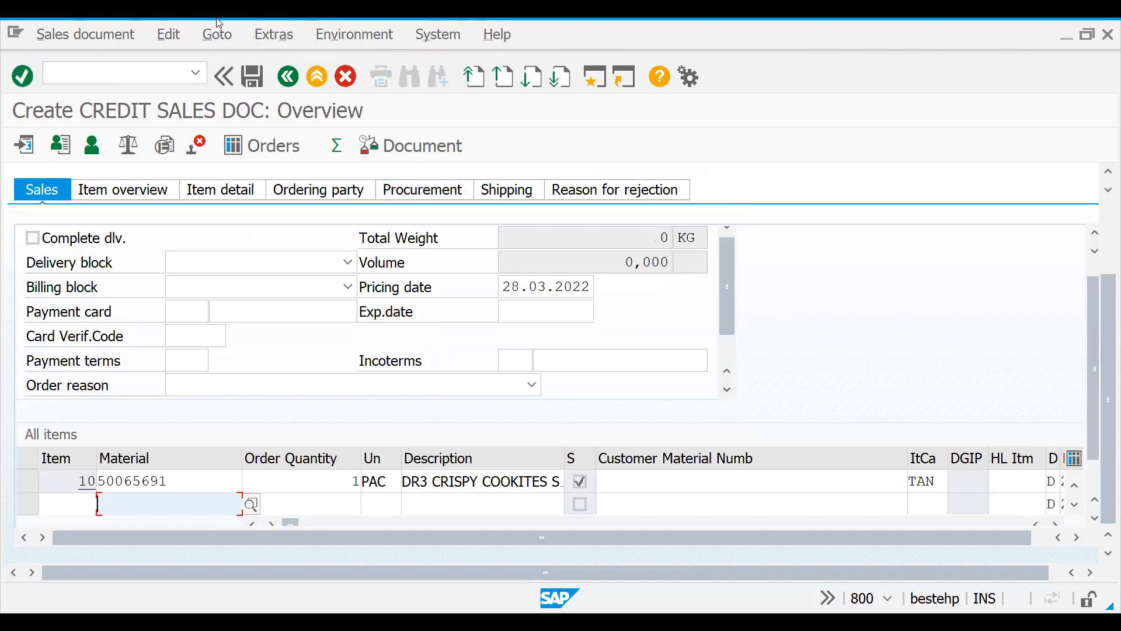
# Step: Open the order's incompletion log and complete the missing Incoterms with CIF and the location germany
pyautogui.click(181, 31)
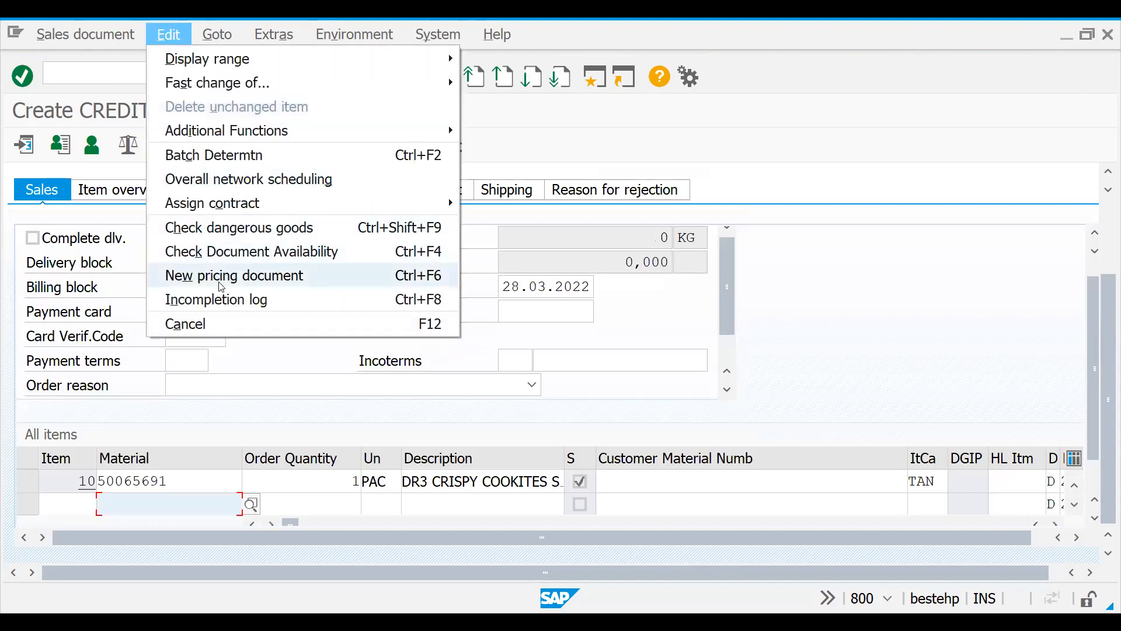
pyautogui.click(223, 298)
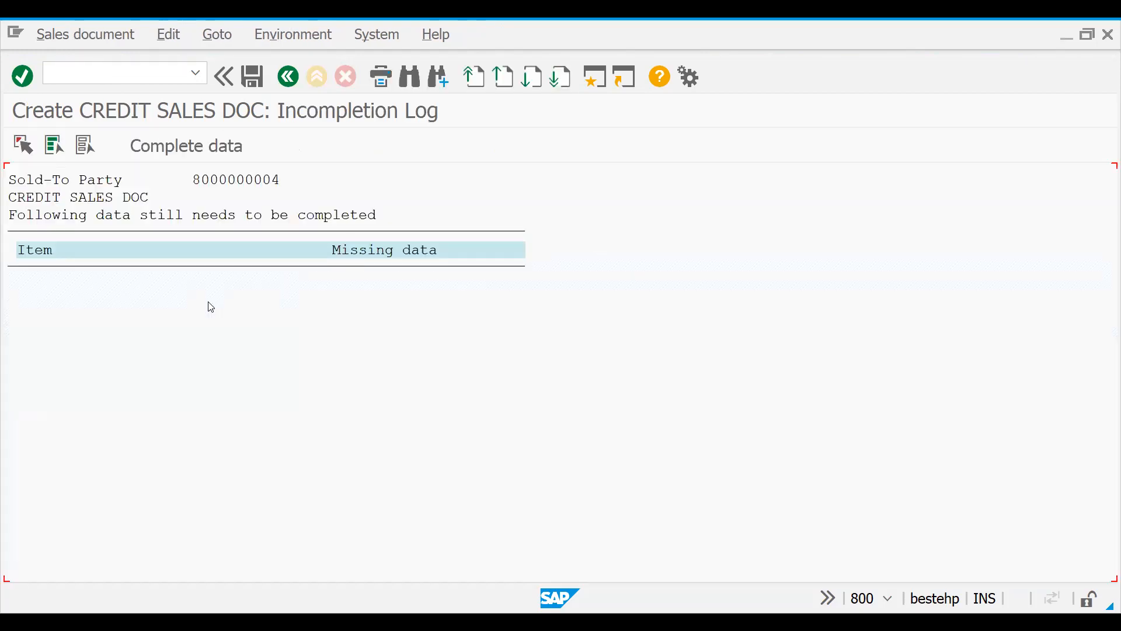
pyautogui.click(185, 146)
pyautogui.press('Down')
pyautogui.press('Return')
pyautogui.press('Tab')
pyautogui.press('Down')
pyautogui.press('Return')
pyautogui.press('Return')
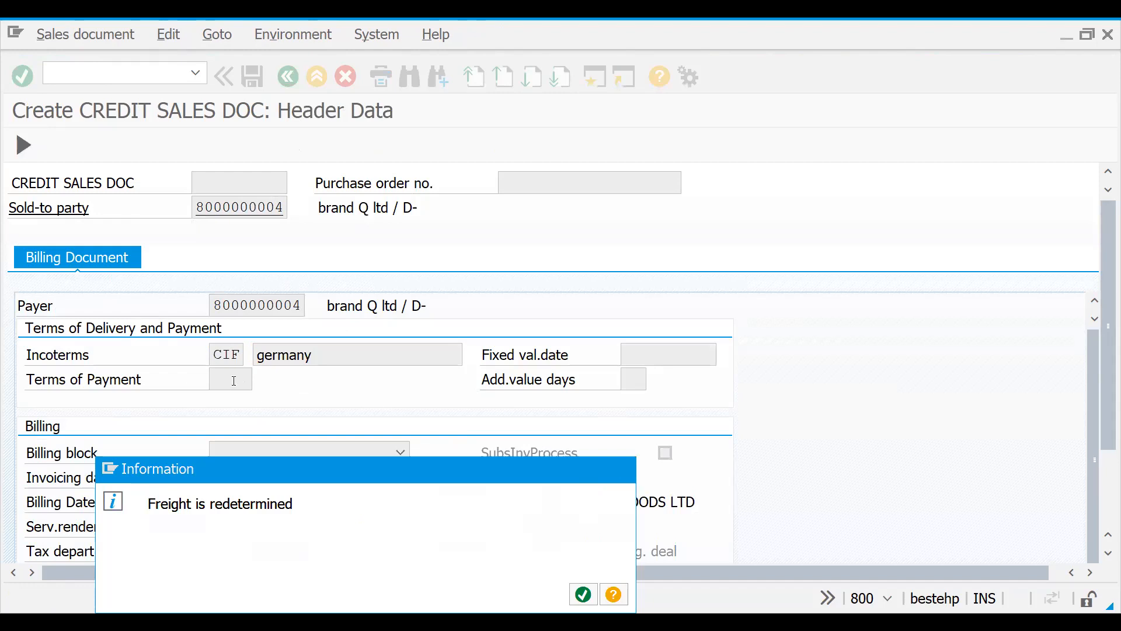
pyautogui.press('Return')
# Step: Set the terms of payment to 0005 in the billing data and return to the incompletion log
pyautogui.click(234, 381)
pyautogui.press('Down')
pyautogui.press('Return')
pyautogui.press('Return')
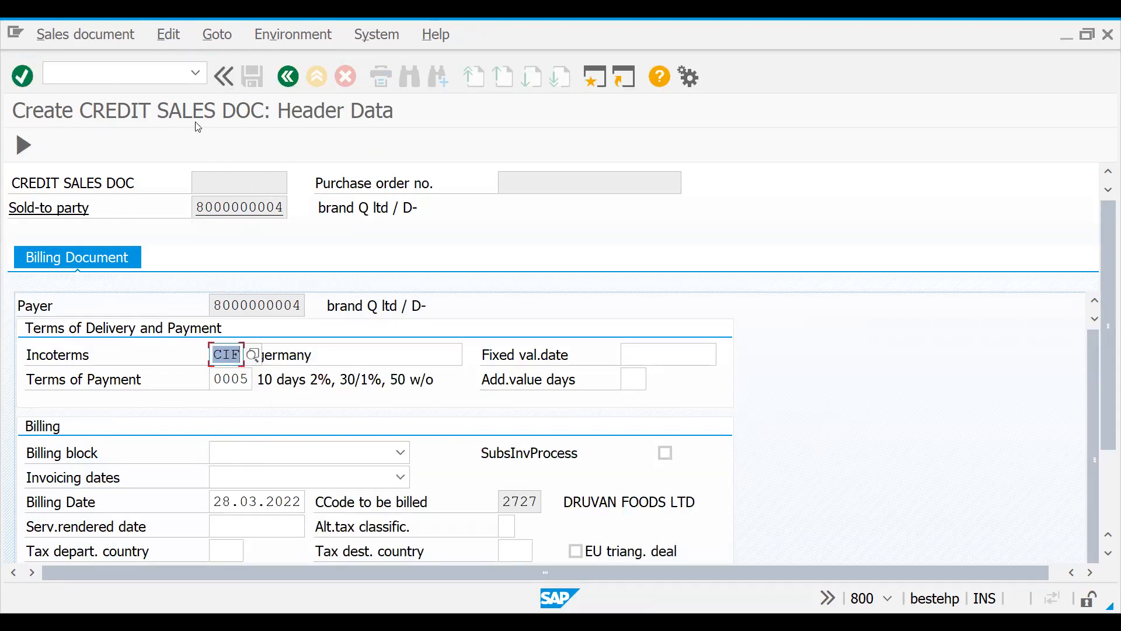
pyautogui.click(282, 82)
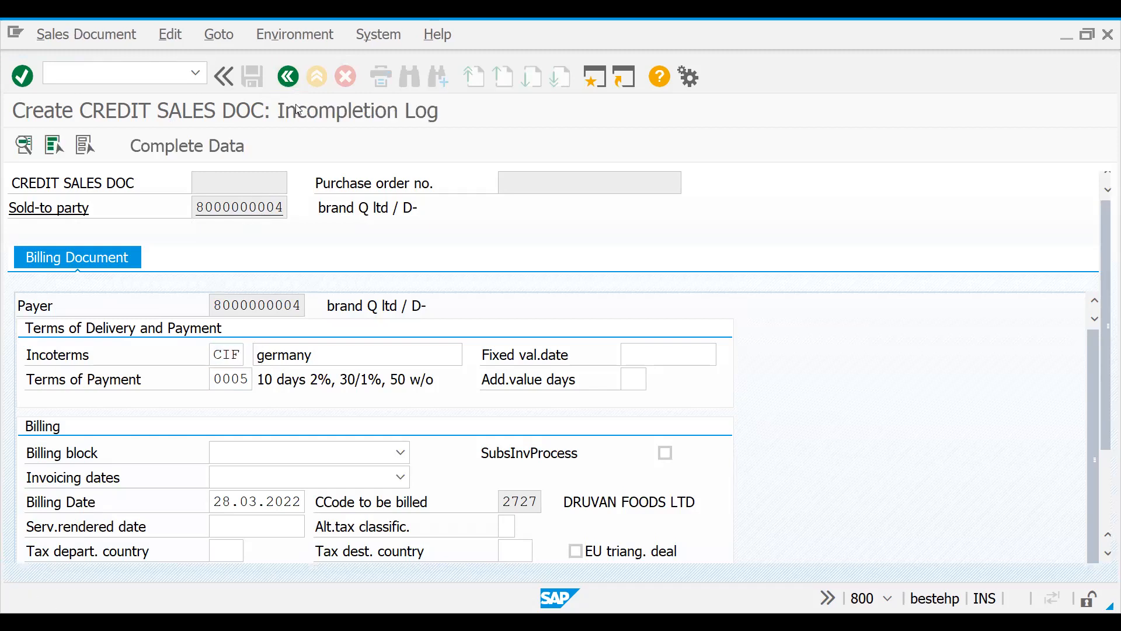
# Step: Set the missing net weight and gross weight of item 10 to 1 KG each and return to the order overview
pyautogui.doubleClick(204, 302)
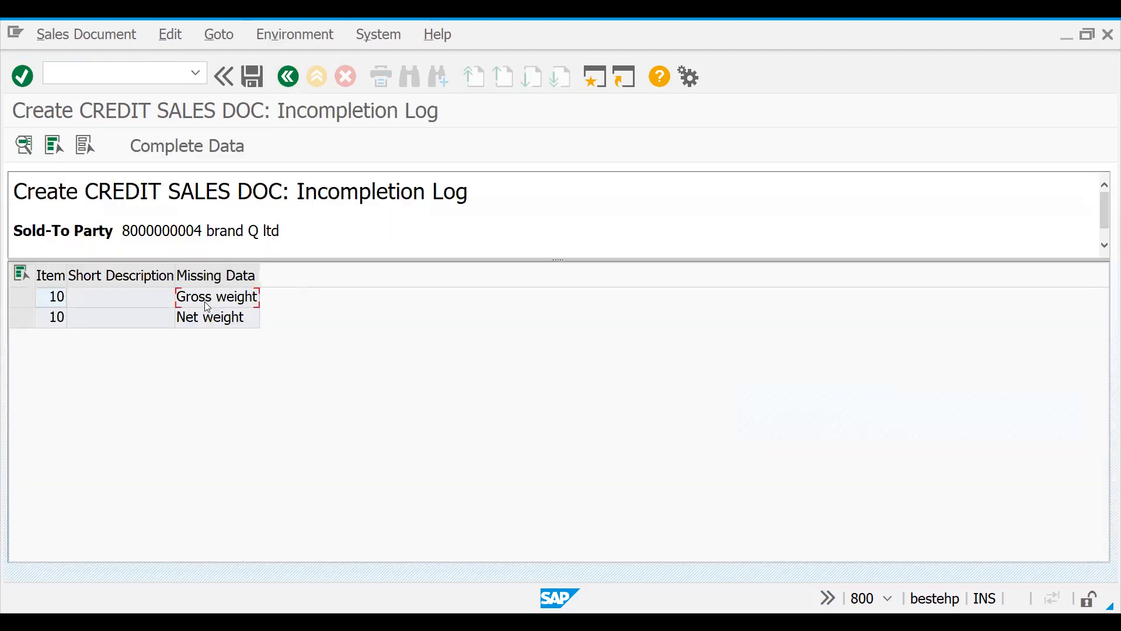
pyautogui.click(255, 483)
pyautogui.write('1')
pyautogui.press('Tab')
pyautogui.write('1')
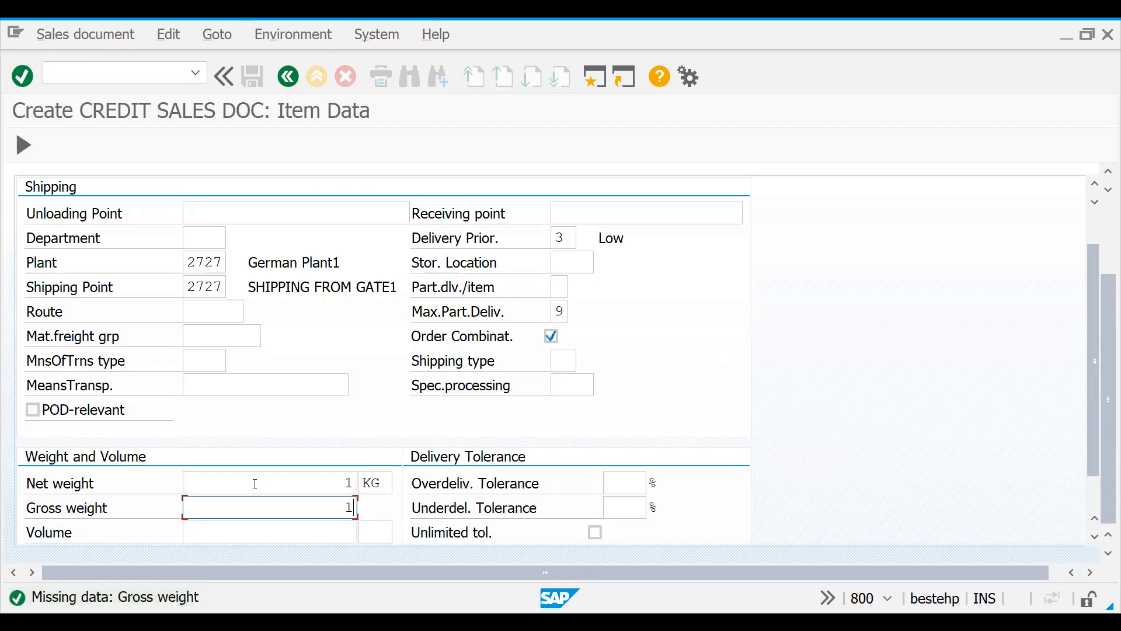
pyautogui.press('Return')
pyautogui.click(288, 75)
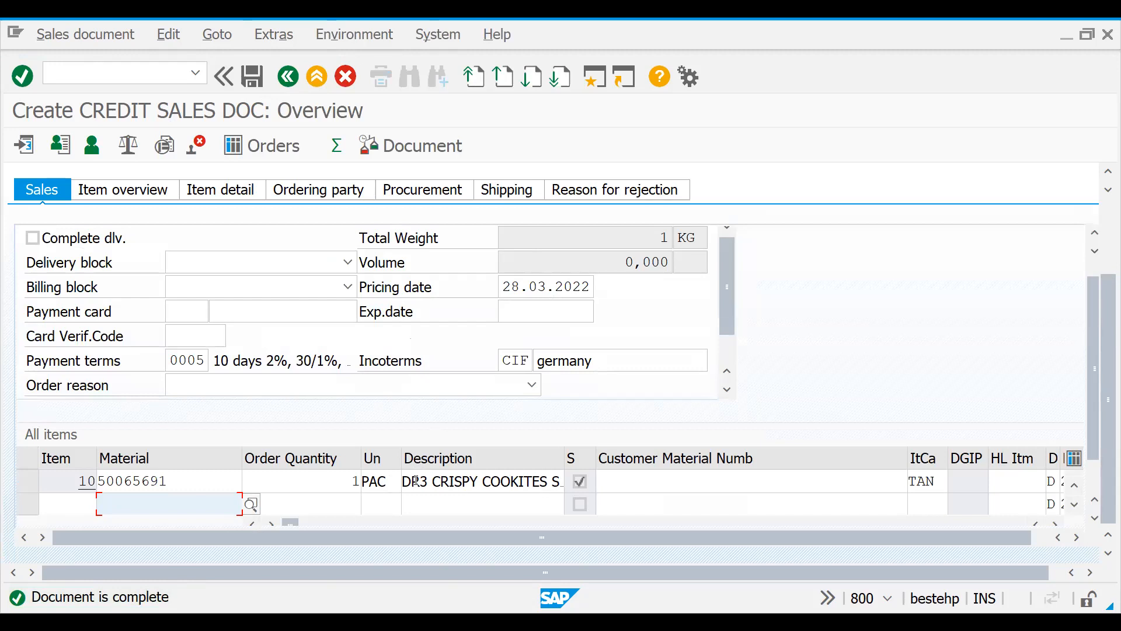
# Step: Open the schedule lines of item 10 and examine the delivery dates, confirmed quantities and schedule line category
pyautogui.doubleClick(418, 482)
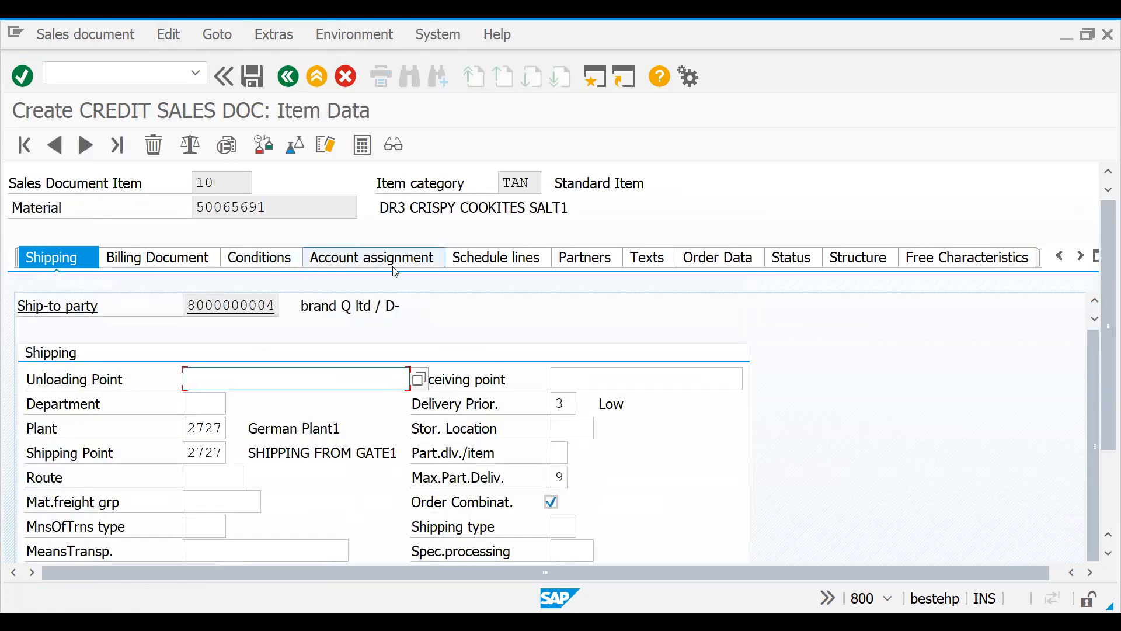
pyautogui.click(475, 261)
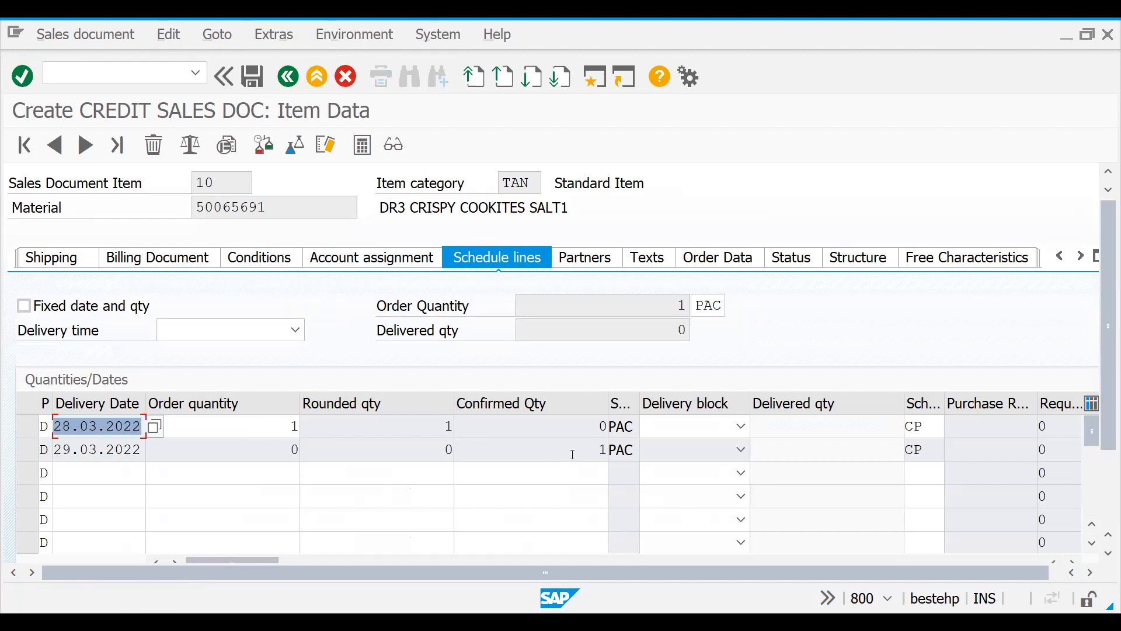
pyautogui.click(934, 450)
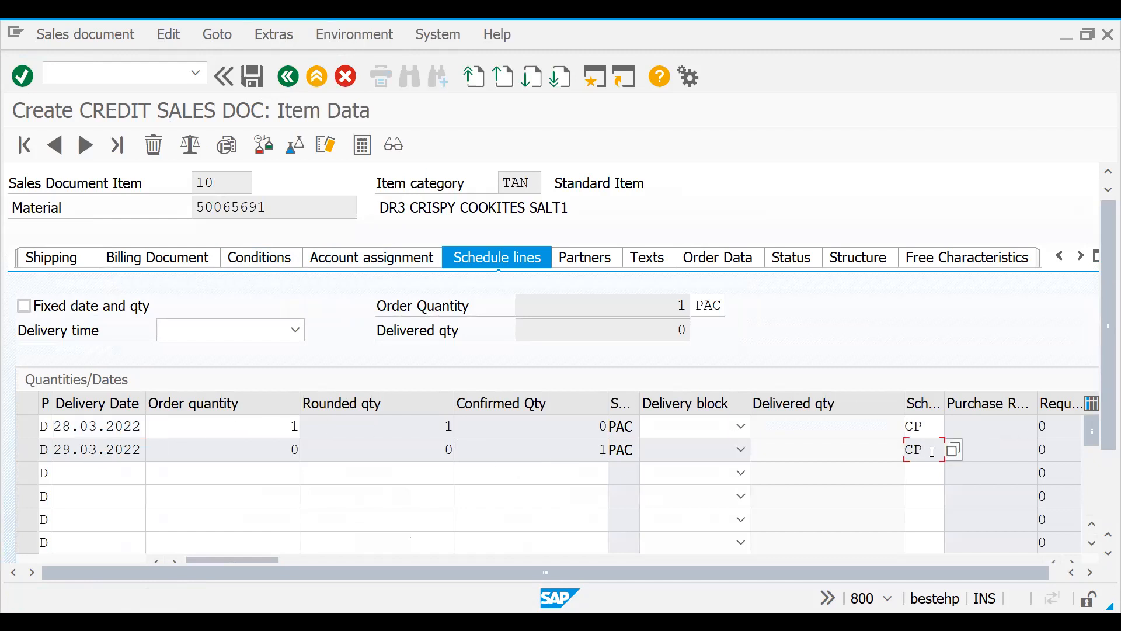
pyautogui.click(89, 37)
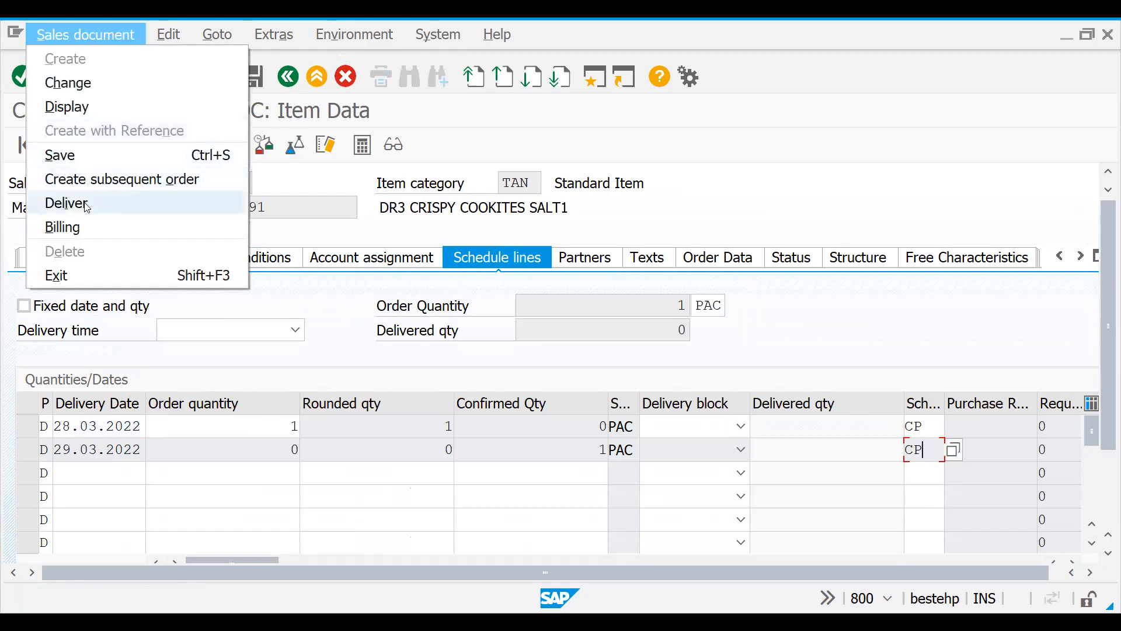
pyautogui.click(363, 303)
# Step: Examine the plant and shipping point in the shipping data of item 10
pyautogui.click(52, 258)
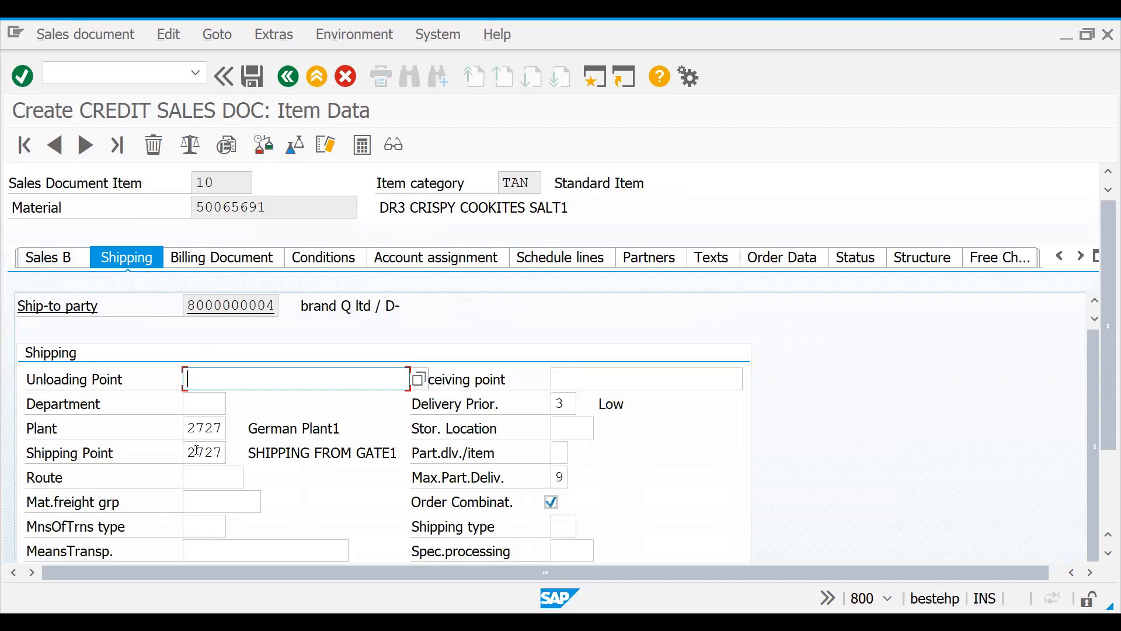
pyautogui.click(196, 428)
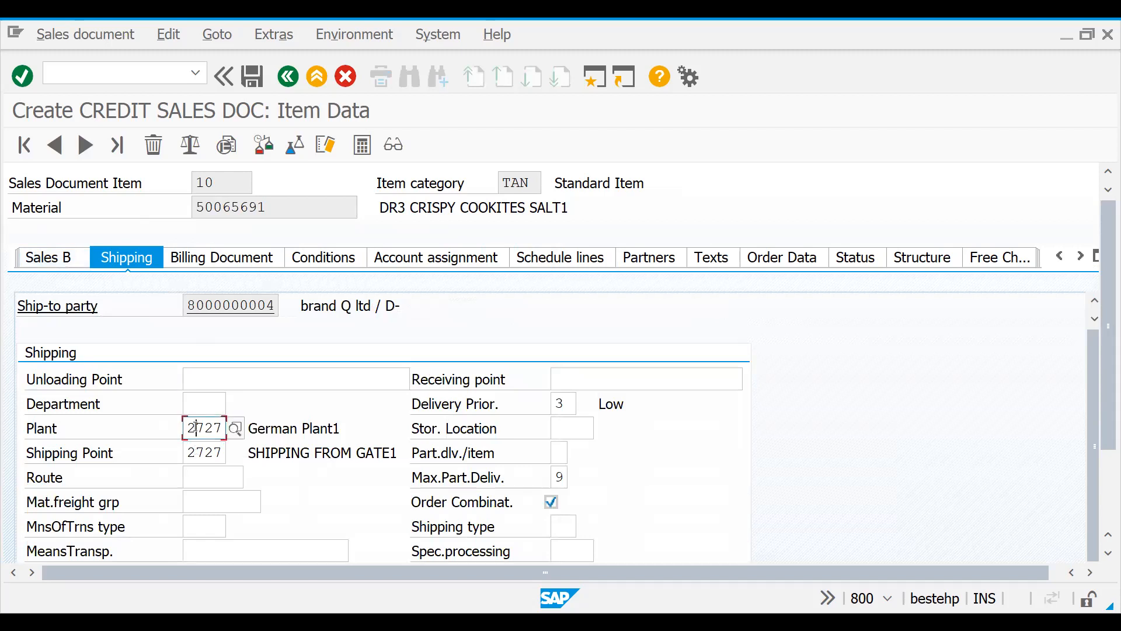
pyautogui.click(193, 448)
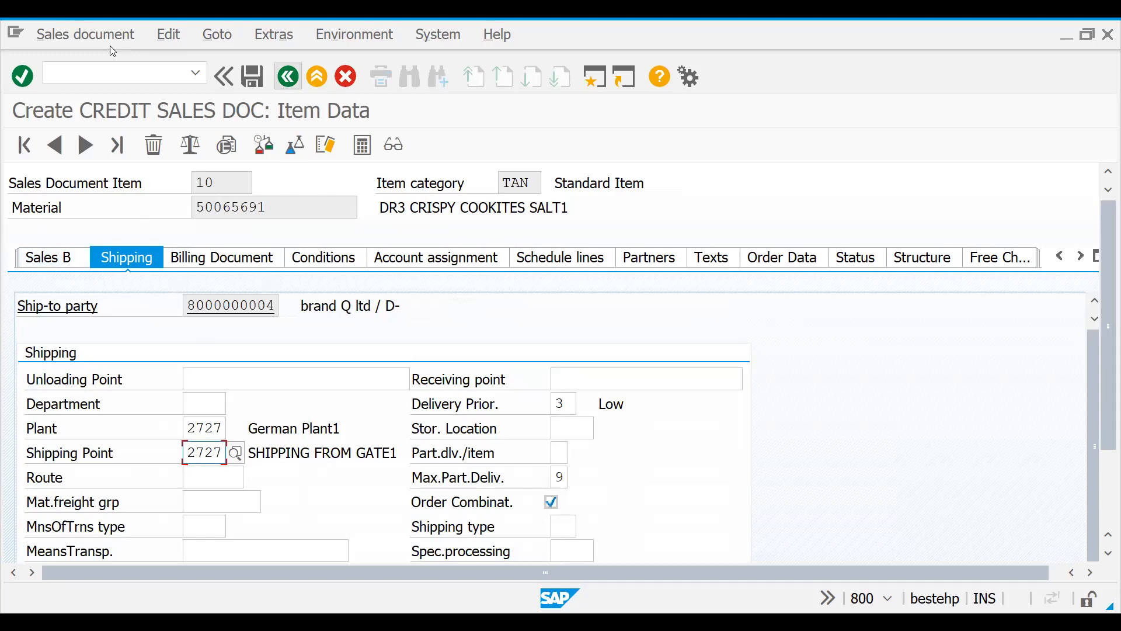
# Step: Try to deliver the sales order directly from the document, and leave the resulting log for the outbound delivery initial screen
pyautogui.click(88, 36)
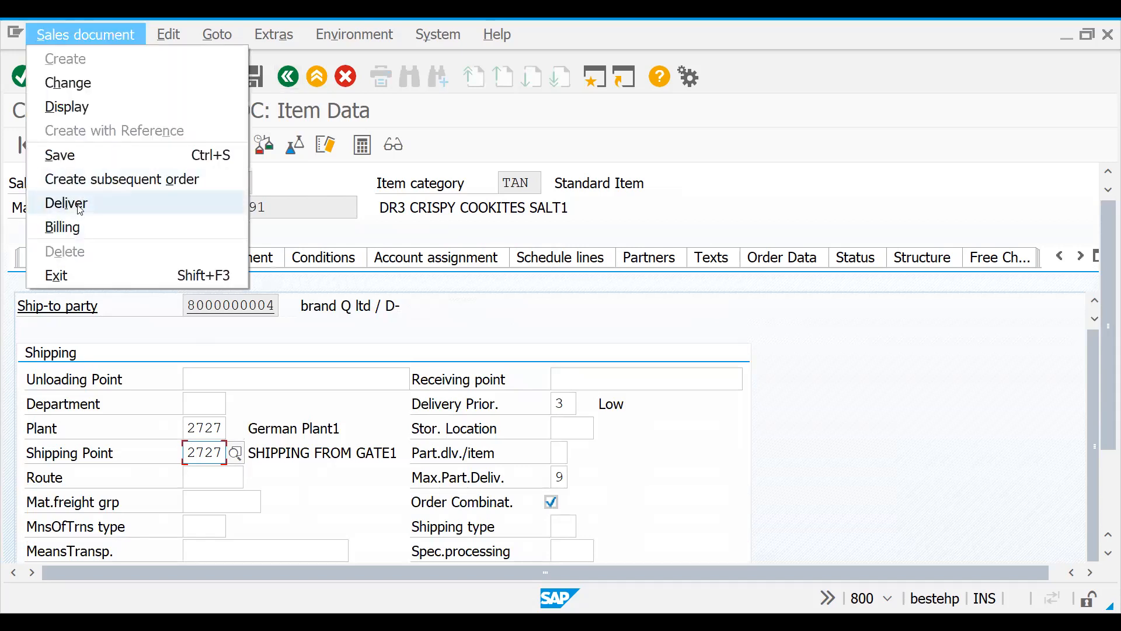
pyautogui.click(82, 203)
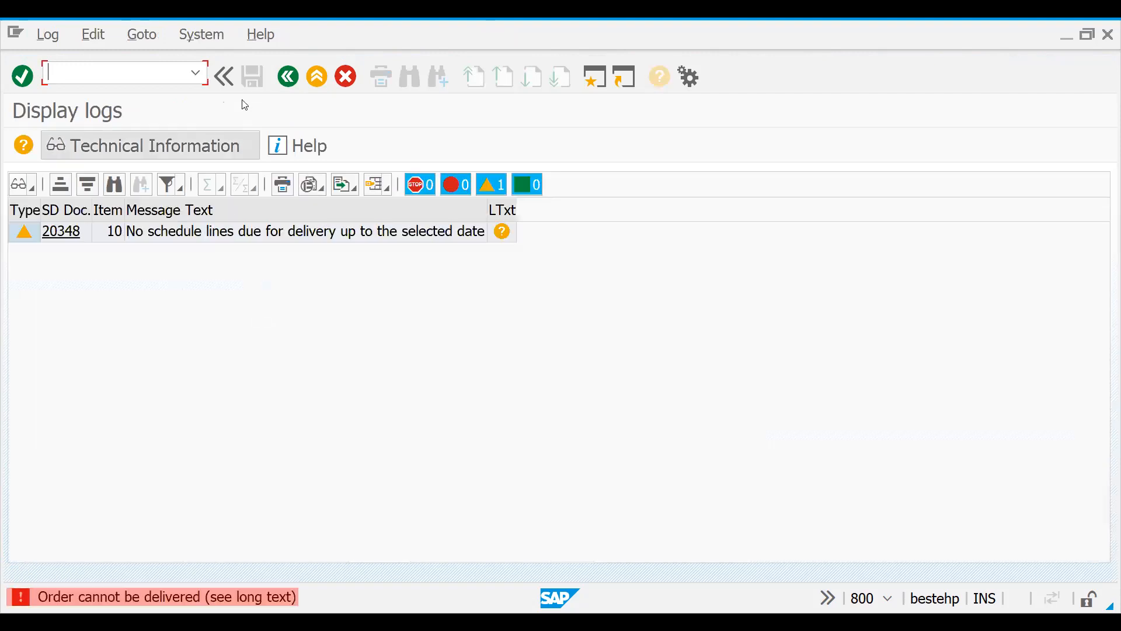
pyautogui.click(288, 76)
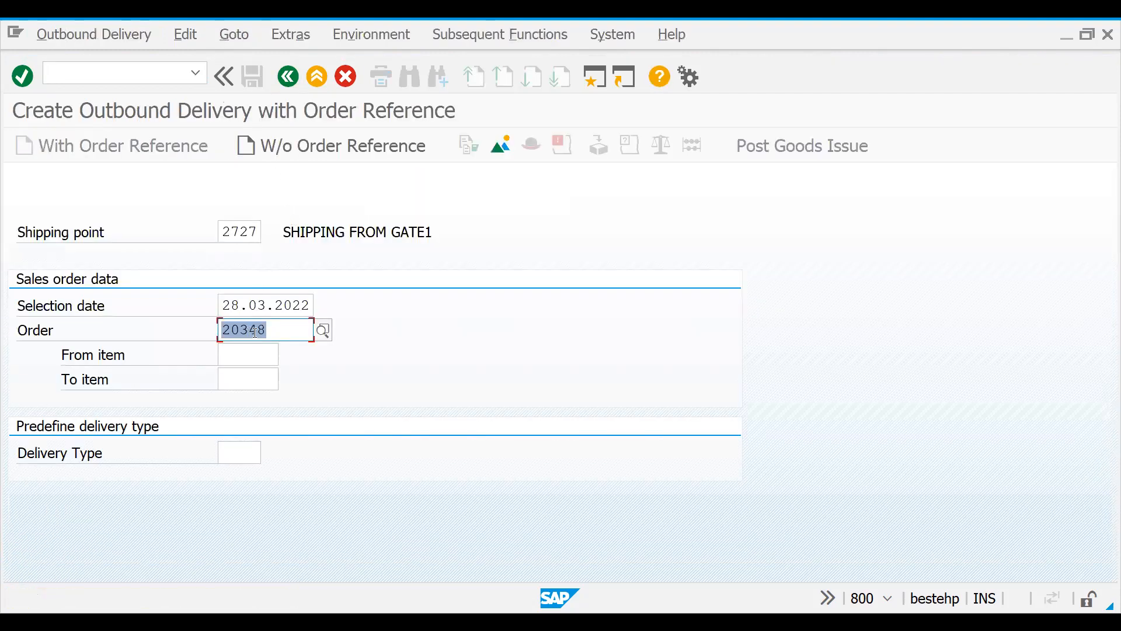
# Step: Set the selection date to 29.03.2022 and open the delivery overview for the sales order
pyautogui.moveTo(284, 309); pyautogui.dragTo(247, 310)
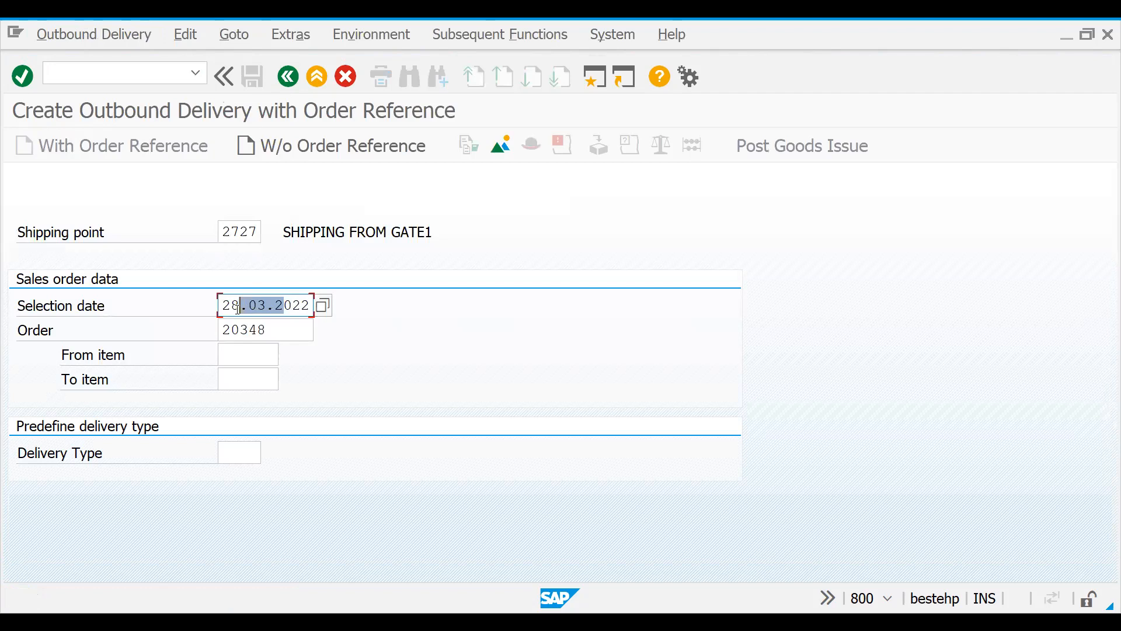
pyautogui.click(238, 308)
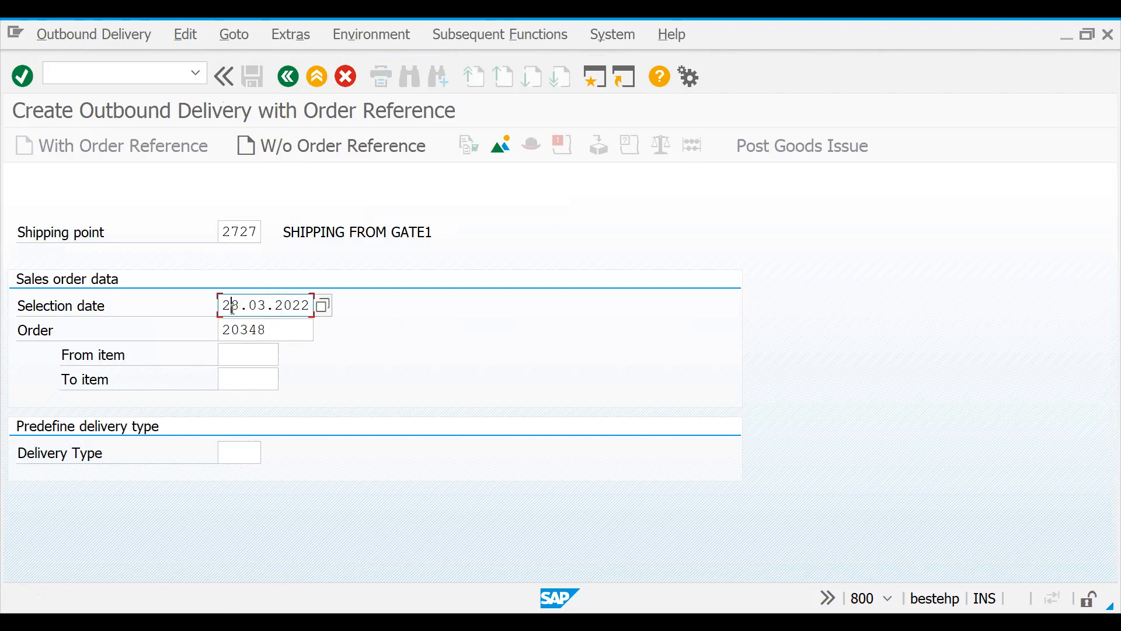
pyautogui.press('BackSpace')
pyautogui.write('0')
pyautogui.press('Return')
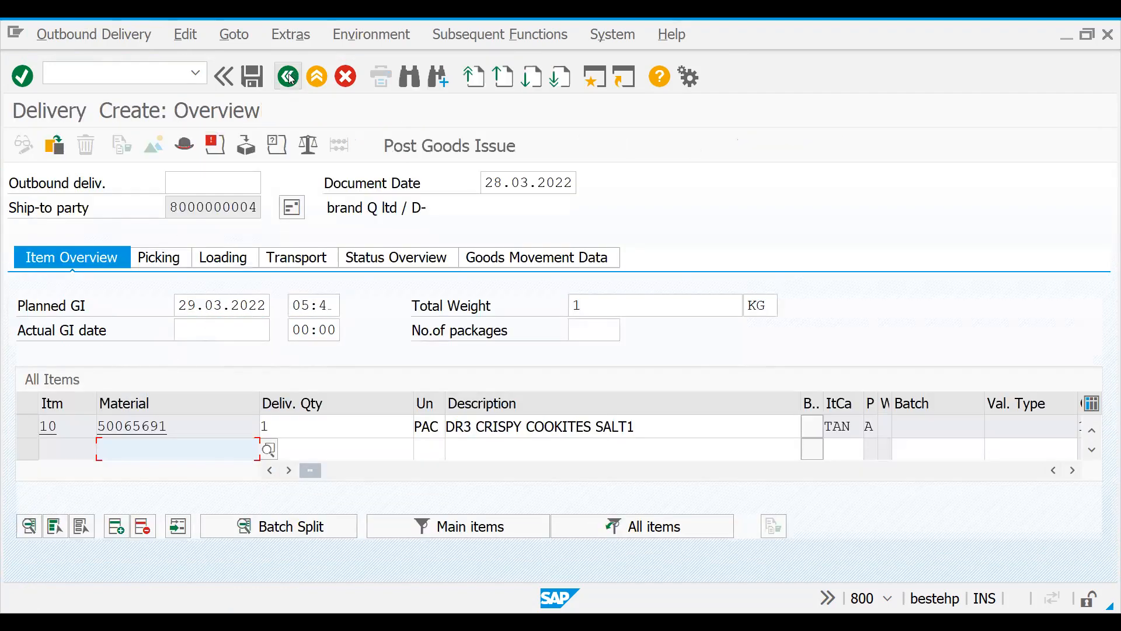
# Step: Exit the delivery without saving and call transaction VL01N again
pyautogui.press('F3')
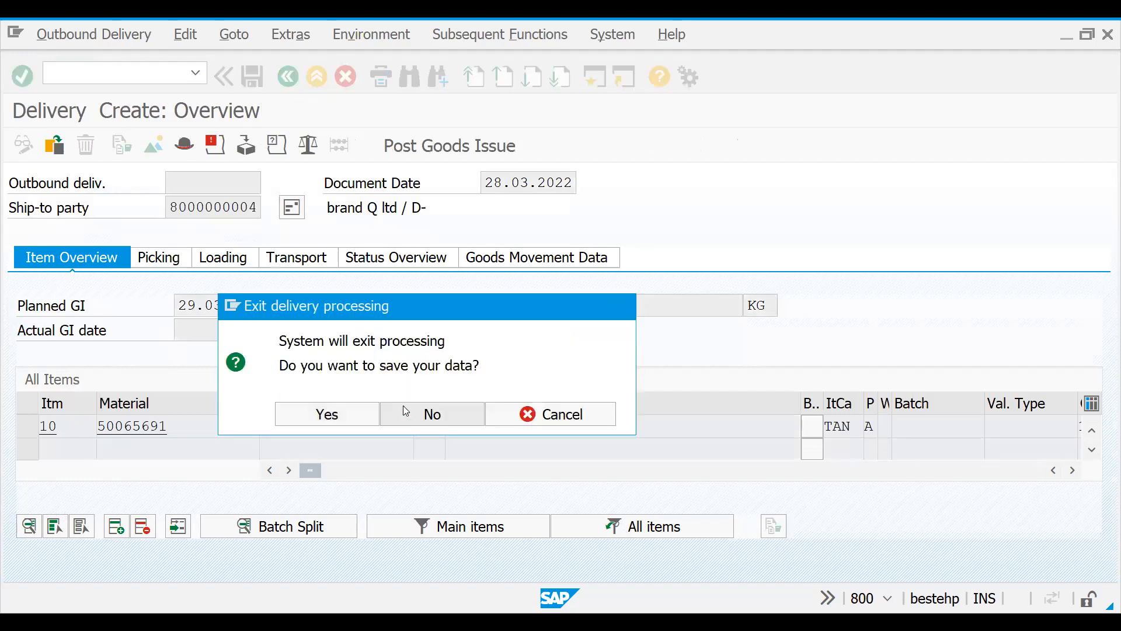
pyautogui.click(403, 405)
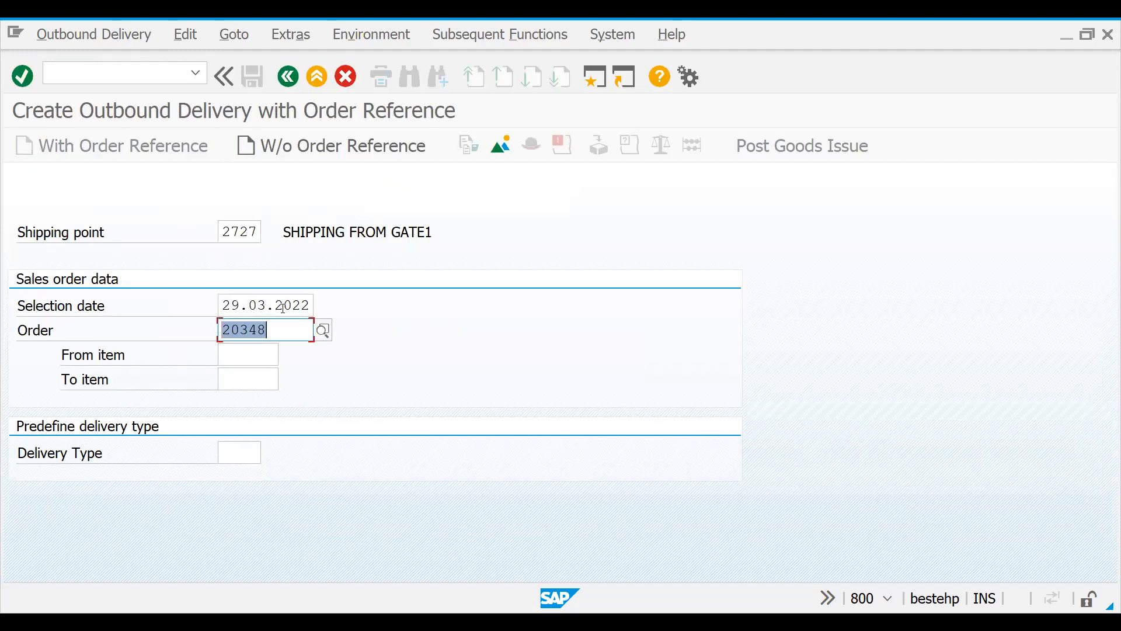
pyautogui.click(106, 77)
pyautogui.write('/NVLK')
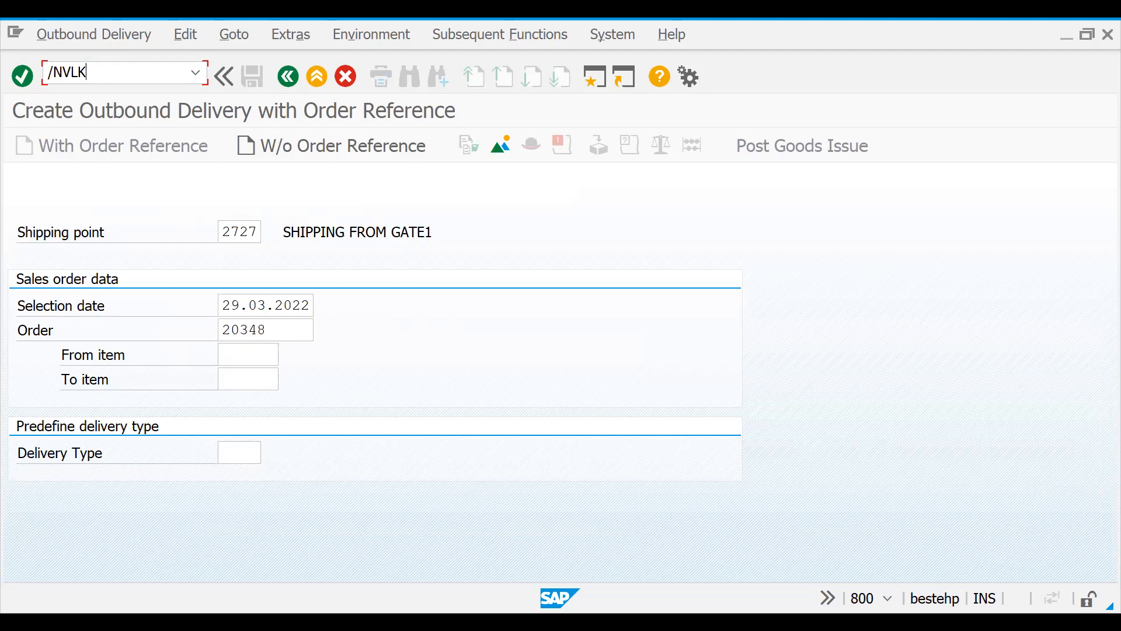
pyautogui.press('BackSpace')
pyautogui.write('01N')
pyautogui.press('Return')
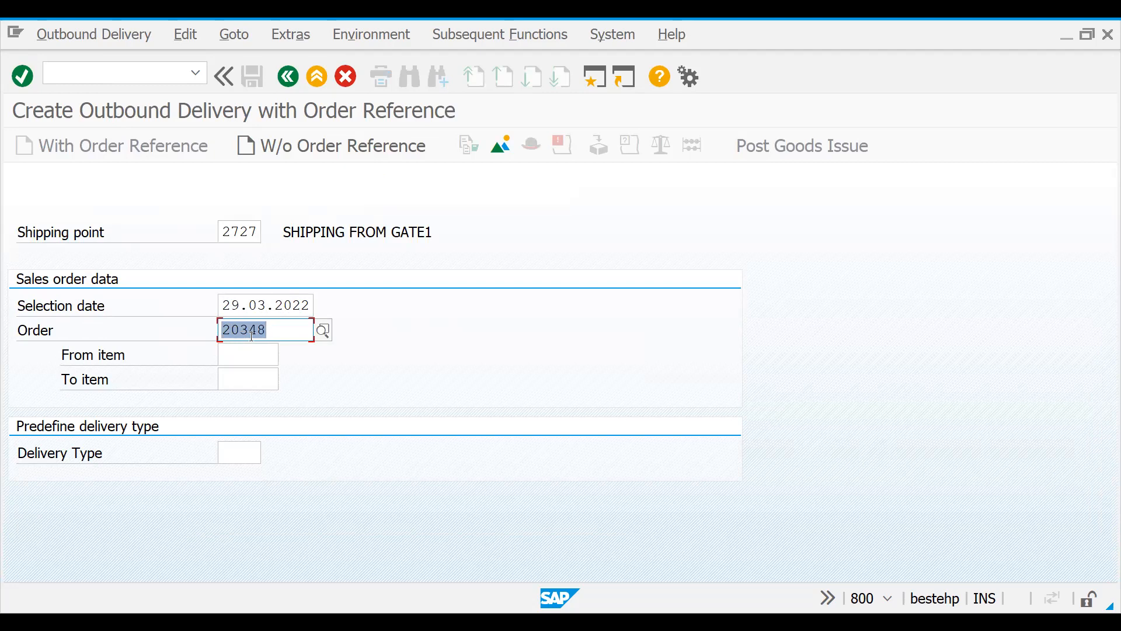
# Step: Call transaction VA01 and check the sales document functions for the option to deliver an order directly
pyautogui.click(110, 76)
pyautogui.write('/NVA01')
pyautogui.press('Return')
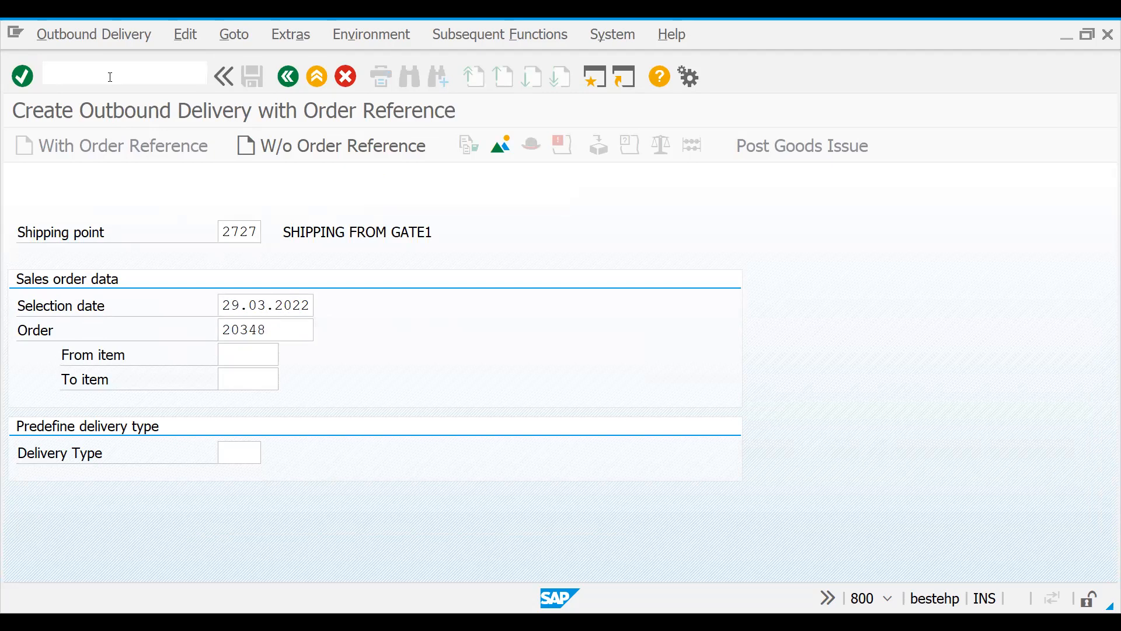
pyautogui.press('Return')
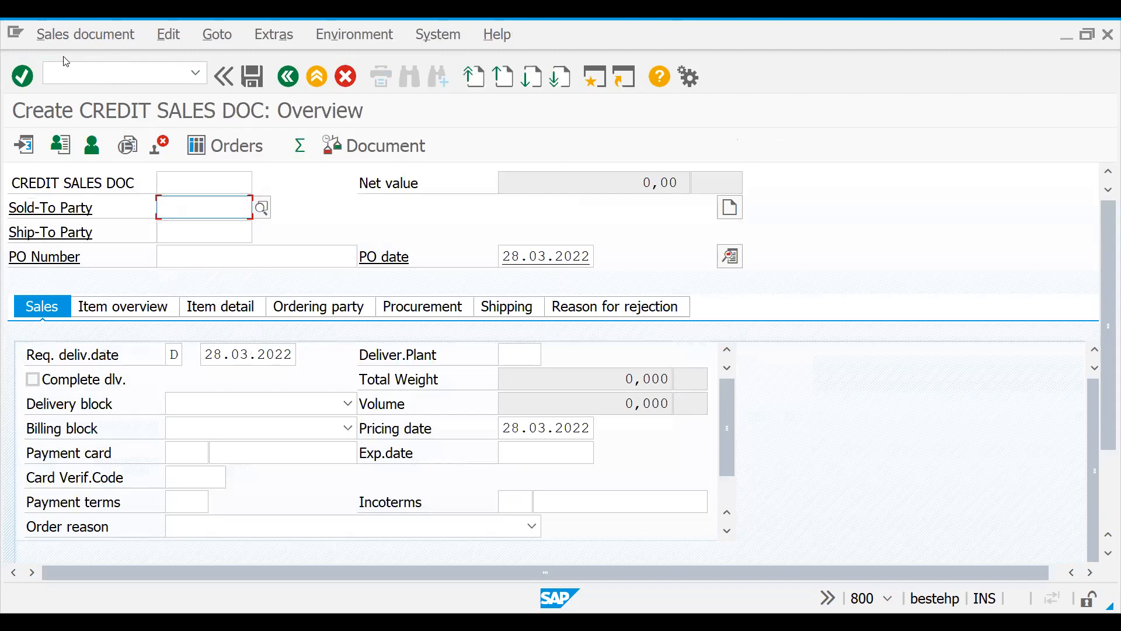
pyautogui.click(67, 36)
pyautogui.click(67, 36)
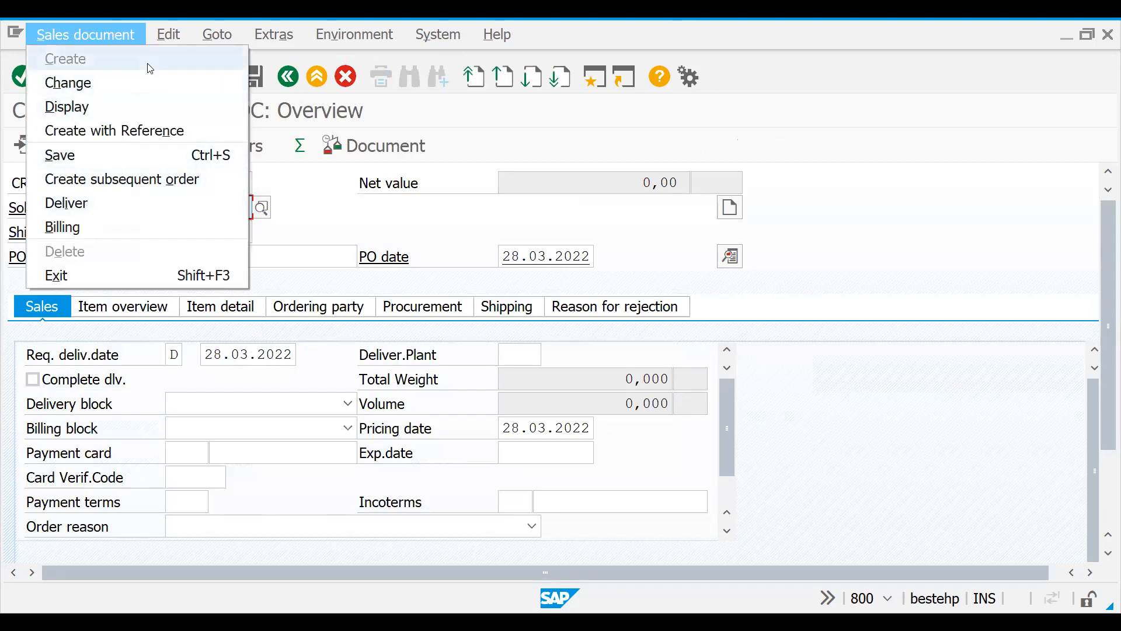
pyautogui.click(557, 109)
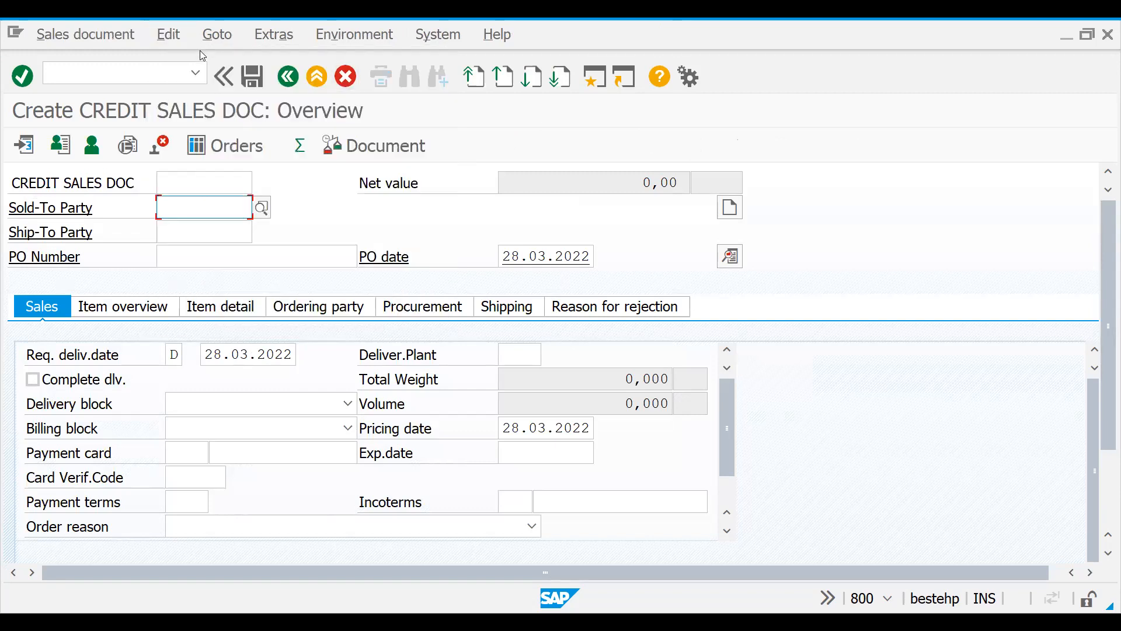
# Step: Call transaction VL01N and open the delivery overview with reference to the sales order
pyautogui.click(140, 75)
pyautogui.write('/NVL01N')
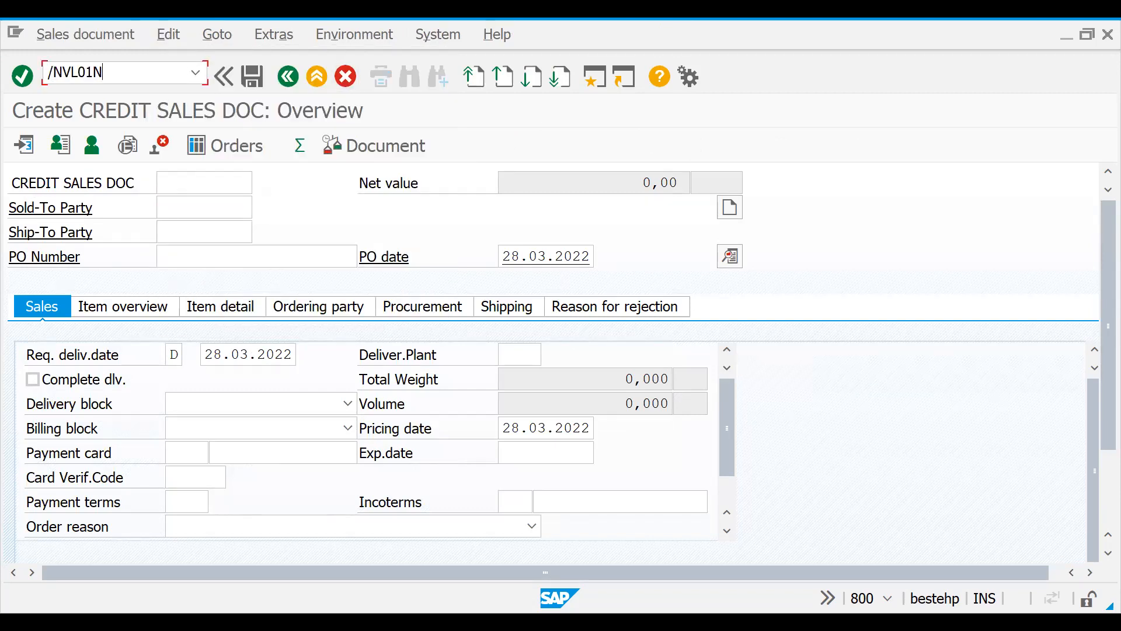
pyautogui.press('Return')
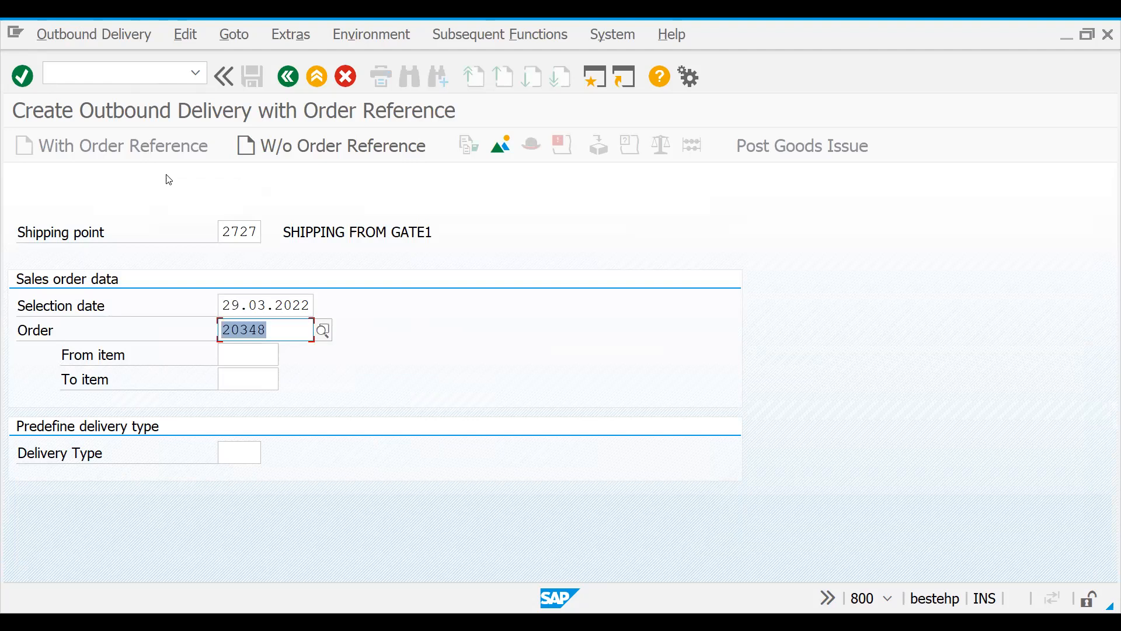
pyautogui.click(295, 329)
pyautogui.press('Return')
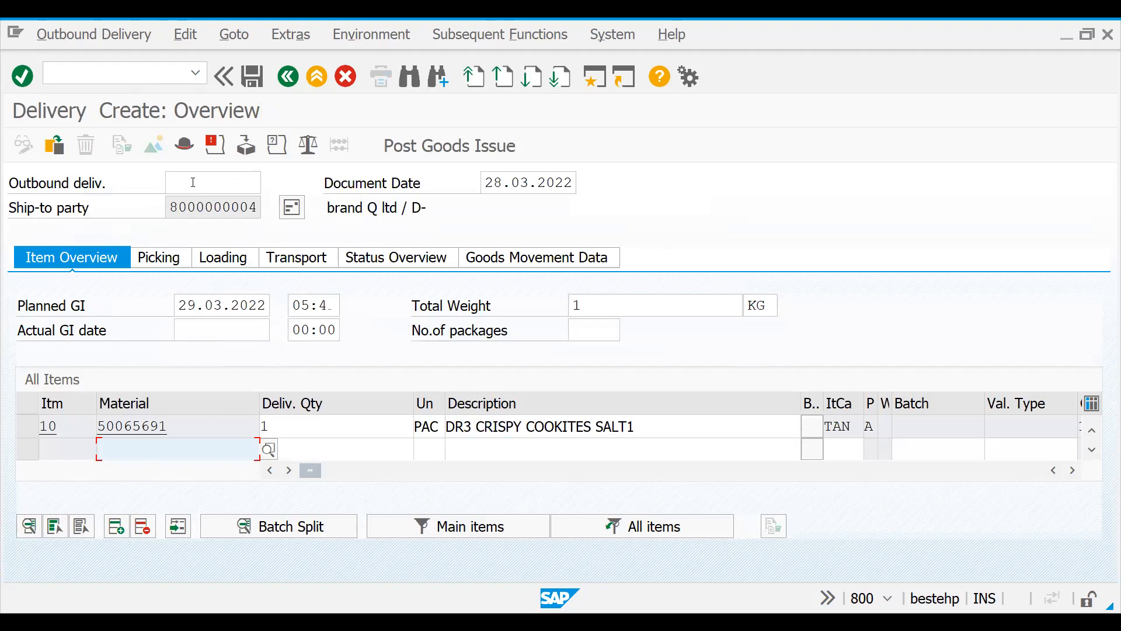
# Step: Examine the item category and processing status in the details of delivery item 10 and return to the overview
pyautogui.click(237, 182)
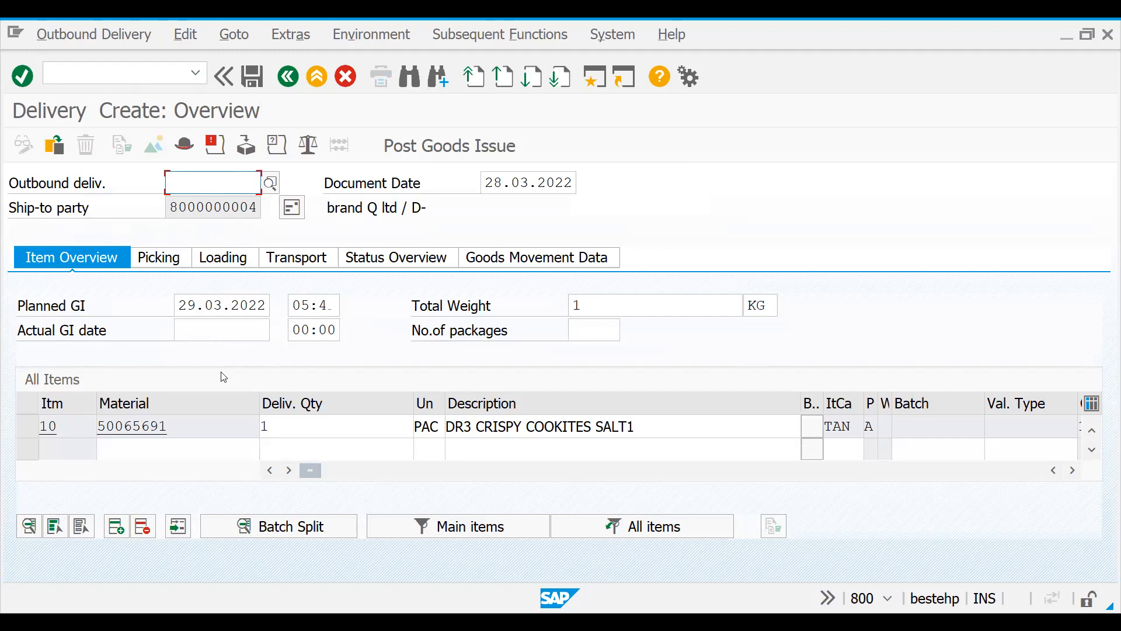
pyautogui.doubleClick(451, 422)
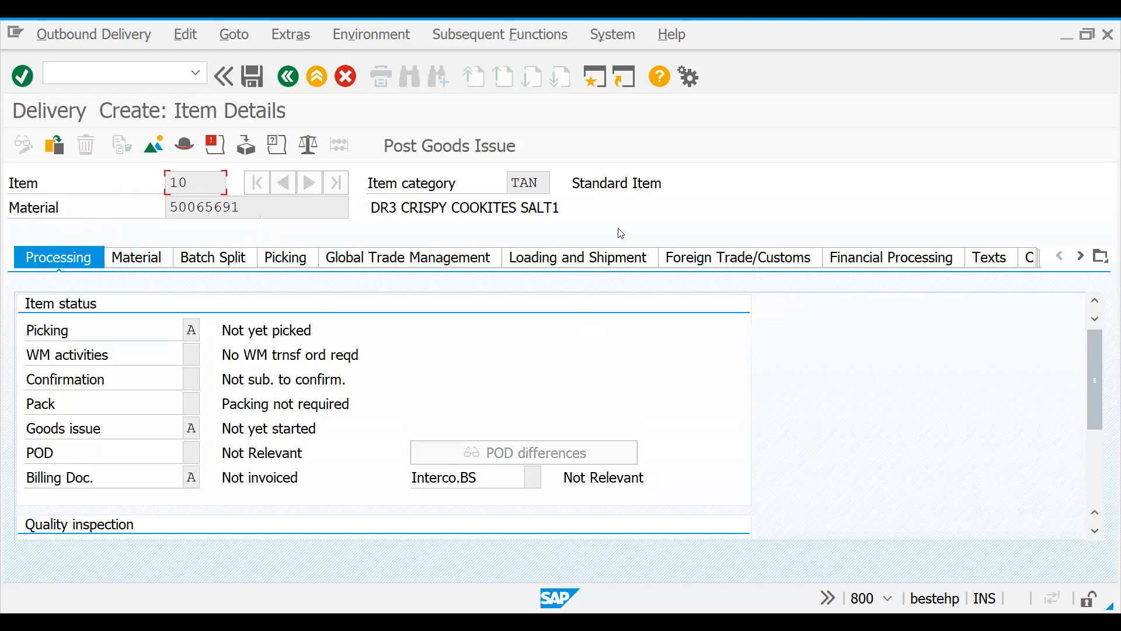
pyautogui.click(297, 86)
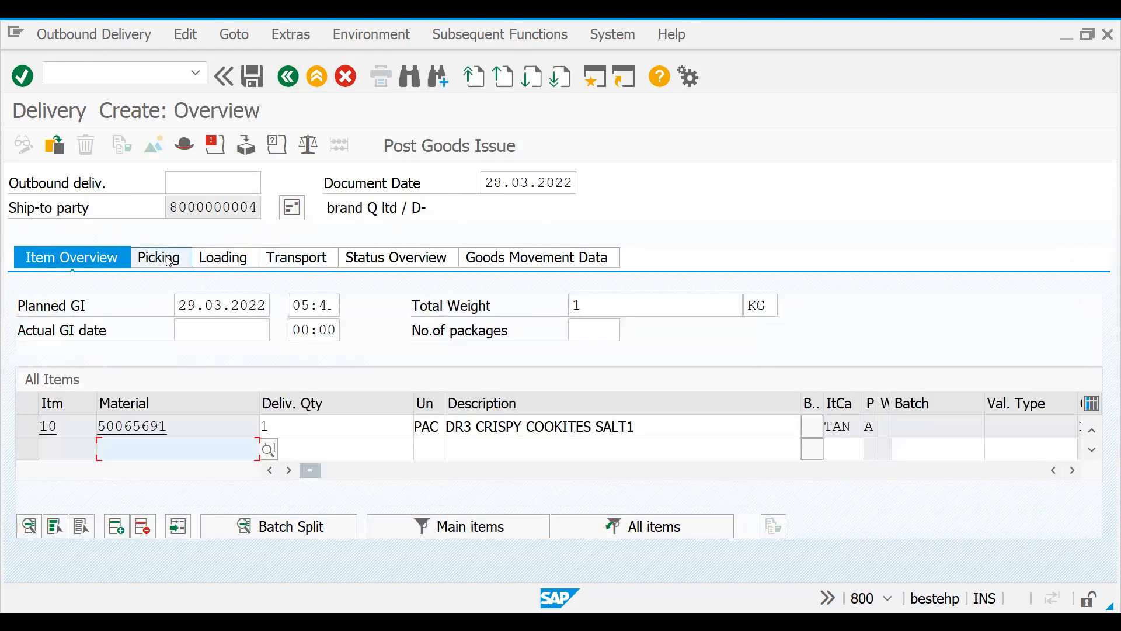
# Step: Review the delivery's picking, transport and status data, and examine the dates in its header details
pyautogui.click(168, 261)
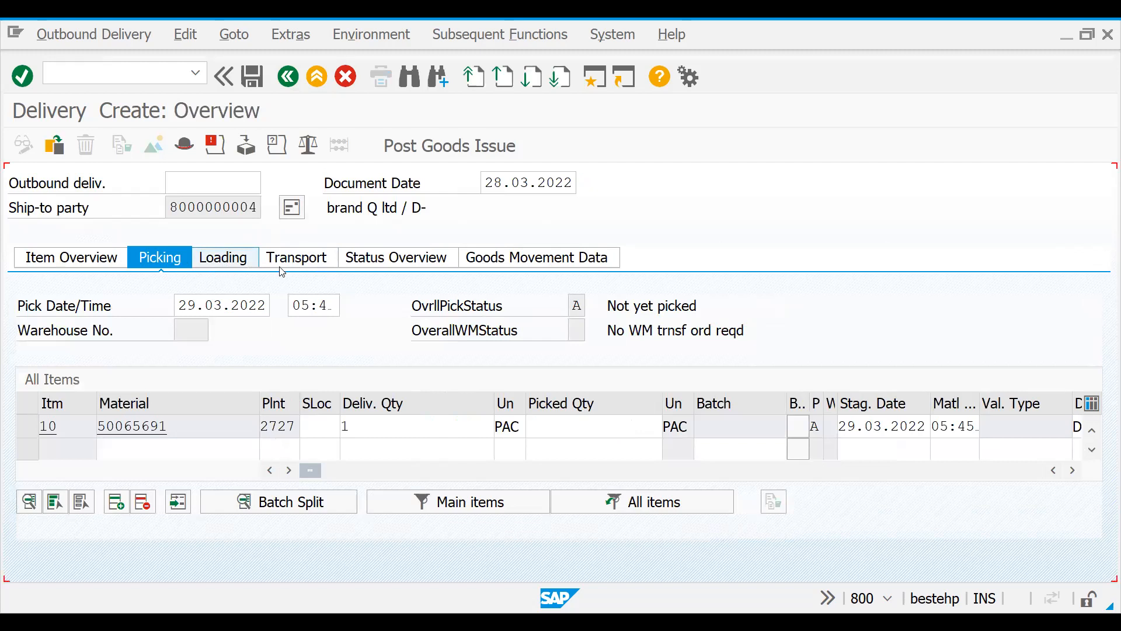
pyautogui.click(296, 257)
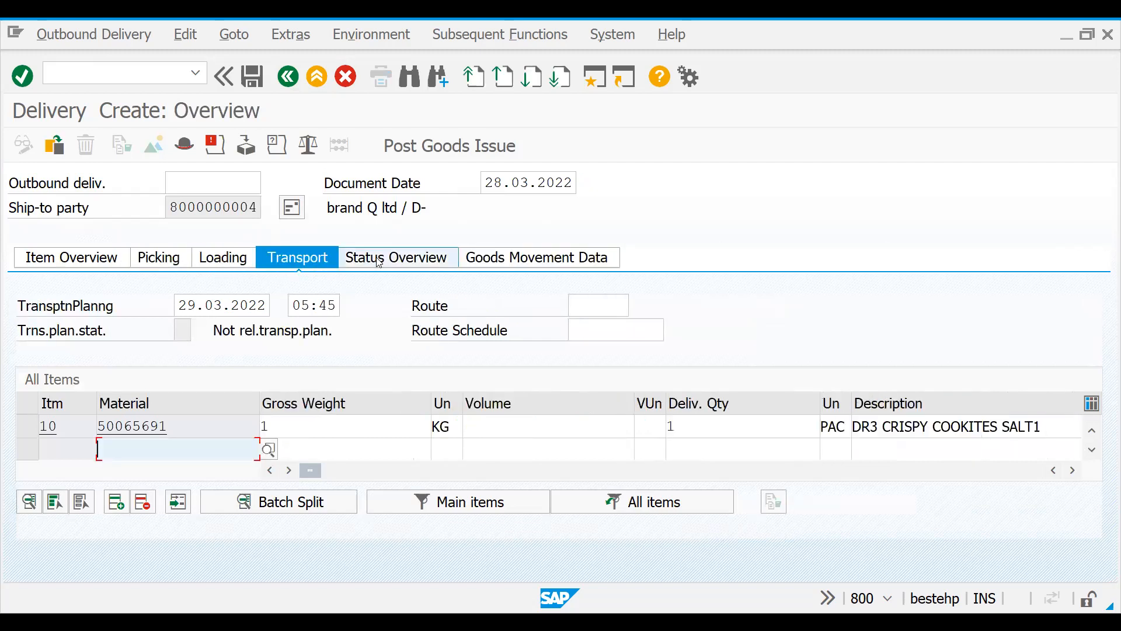
pyautogui.click(379, 262)
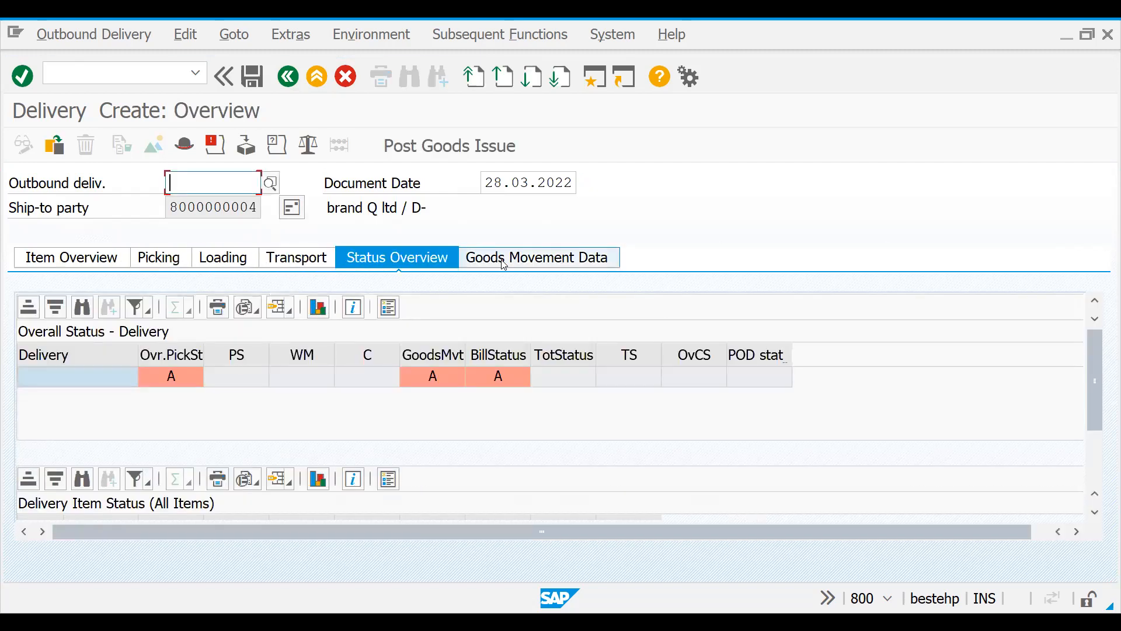
pyautogui.click(82, 264)
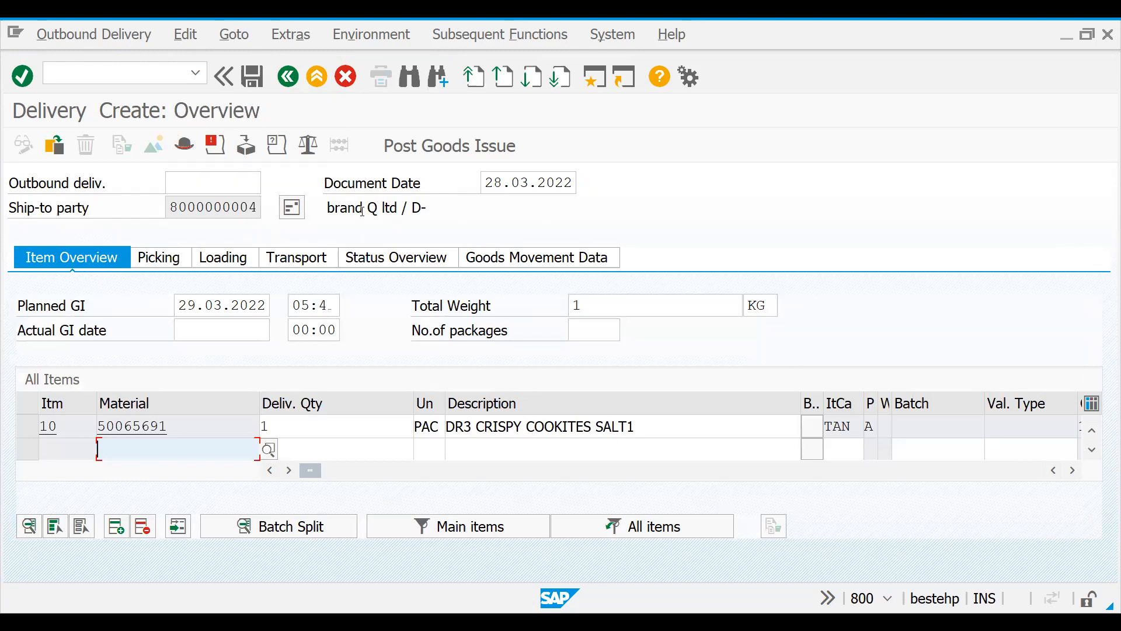
pyautogui.click(184, 146)
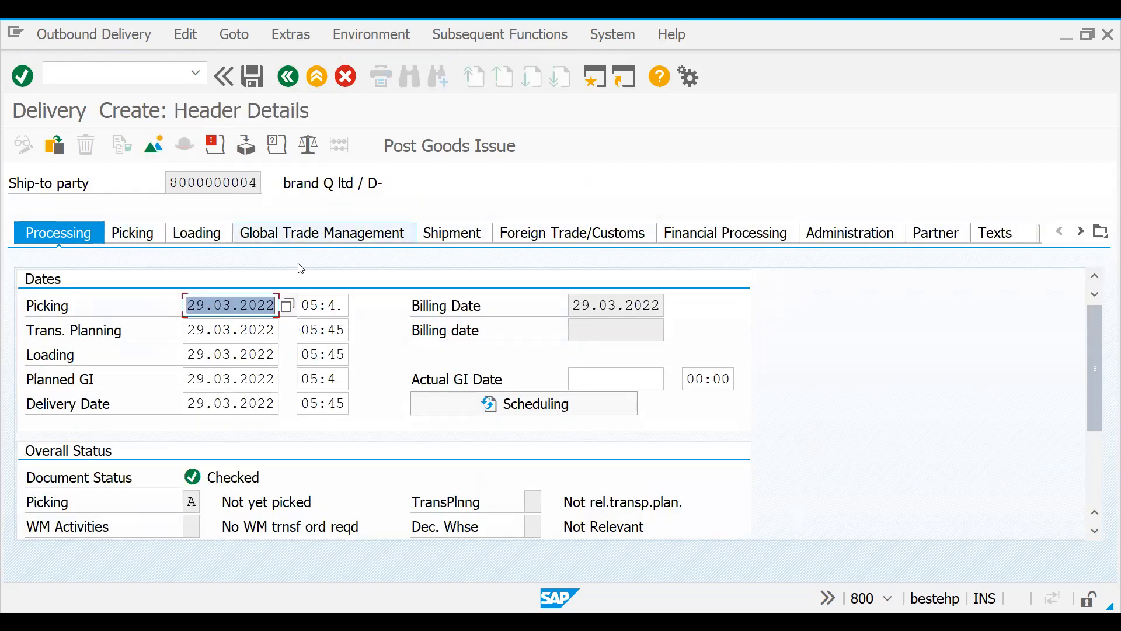
pyautogui.click(288, 77)
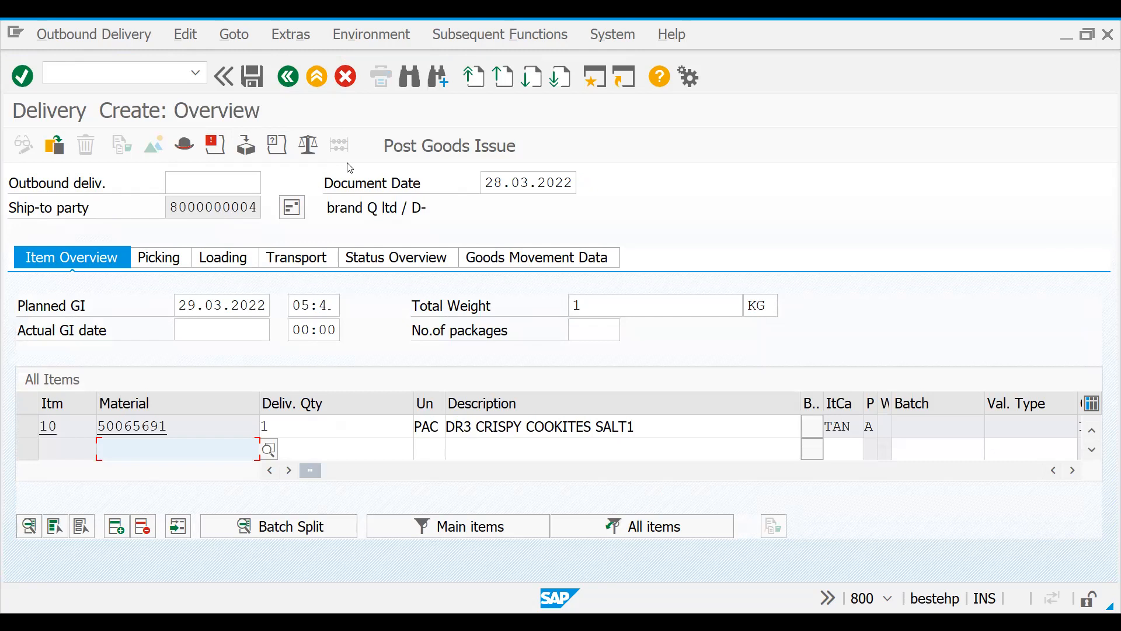
# Step: Switch to the Excel notes and enter 10 in cells S9 and T9 of the DELIVERY CONTROLS sheet
pyautogui.hotkey('alt', 'Tab')
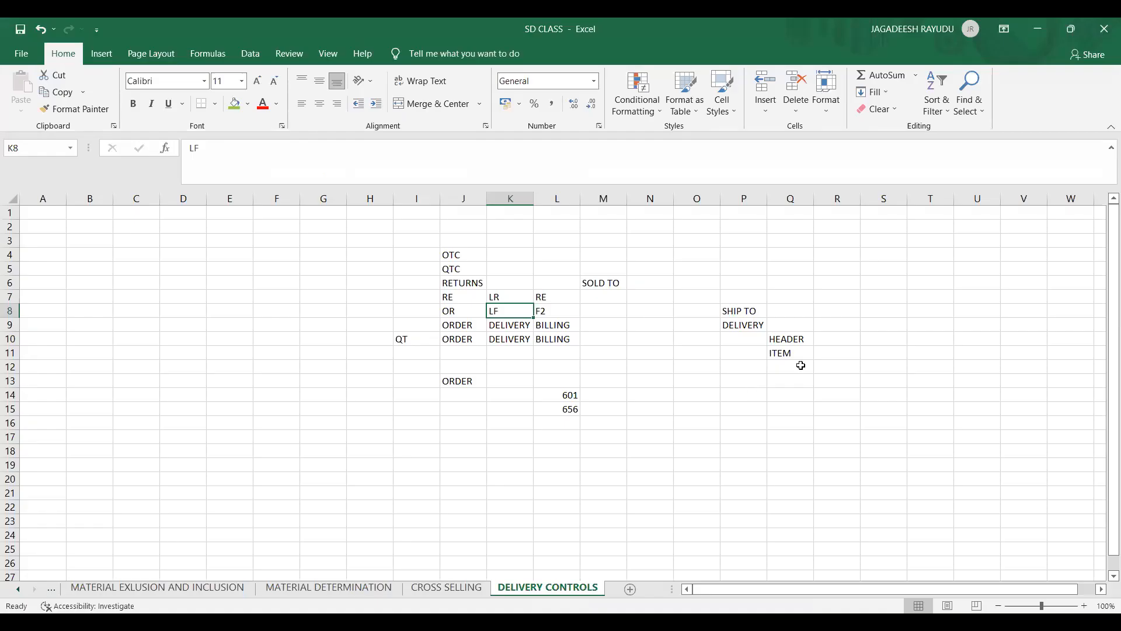
pyautogui.click(755, 320)
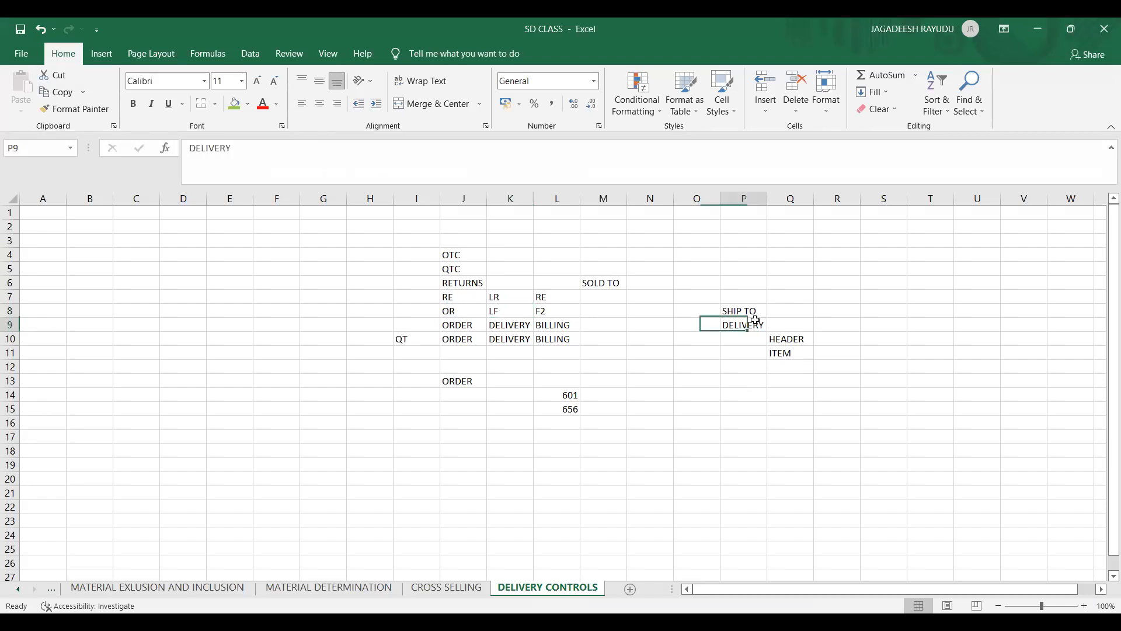
pyautogui.click(828, 335)
pyautogui.moveTo(842, 324); pyautogui.dragTo(885, 327)
pyautogui.click(885, 327)
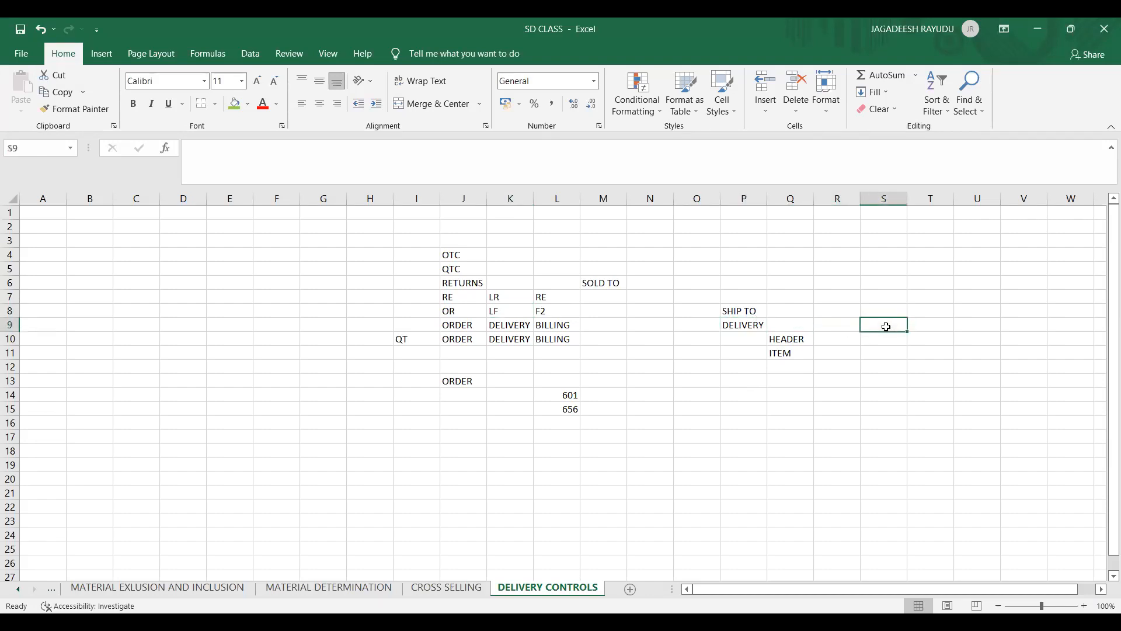
pyautogui.write('10')
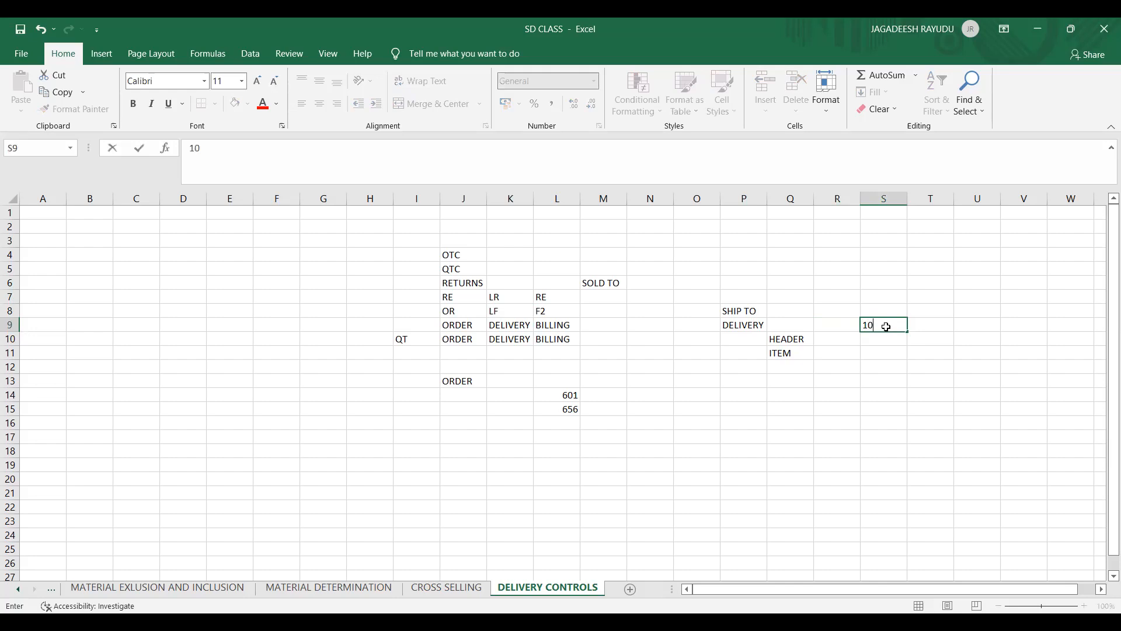
pyautogui.hotkey('ctrl', 'Return')
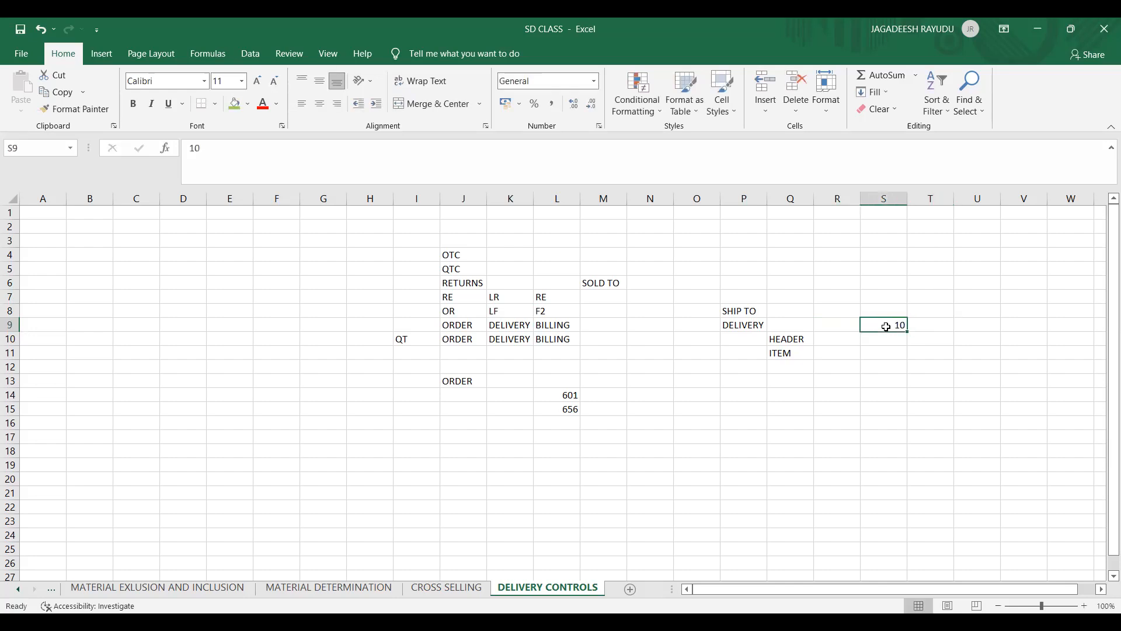
pyautogui.press('Tab')
pyautogui.write('10')
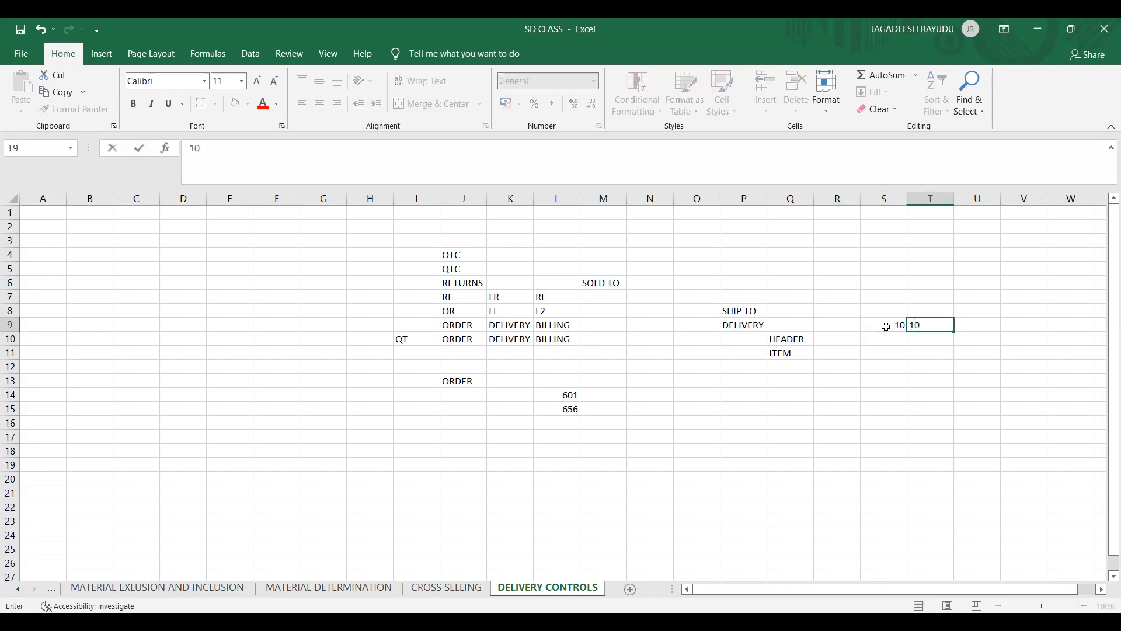
pyautogui.hotkey('ctrl', 'Return')
# Step: Enter the label PGI in cell U8, above and beside the two quantities
pyautogui.click(885, 326)
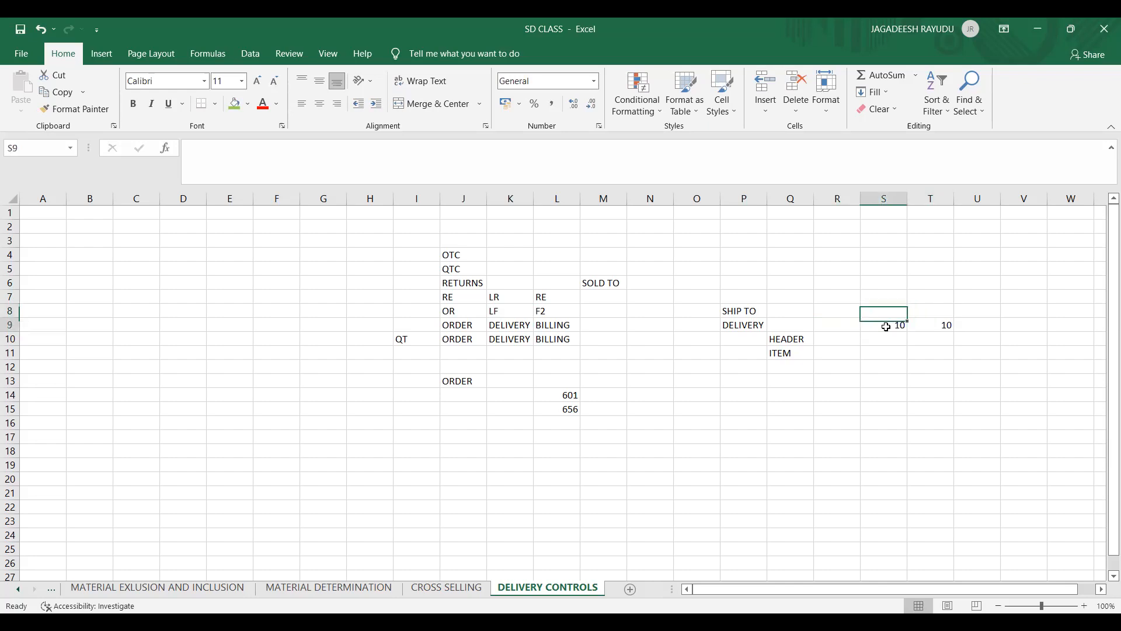
pyautogui.press('Right')
pyautogui.press('Left')
pyautogui.press('Right')
pyautogui.press('Right')
pyautogui.press('Up')
pyautogui.write('PGI')
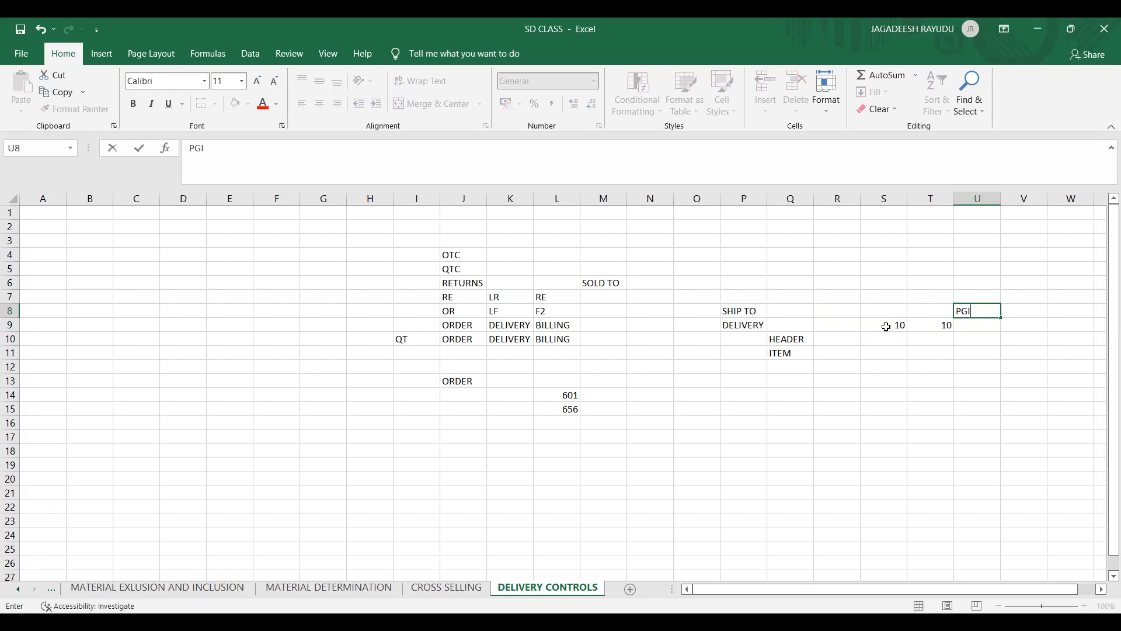
pyautogui.click(998, 338)
pyautogui.click(976, 317)
pyautogui.click(933, 315)
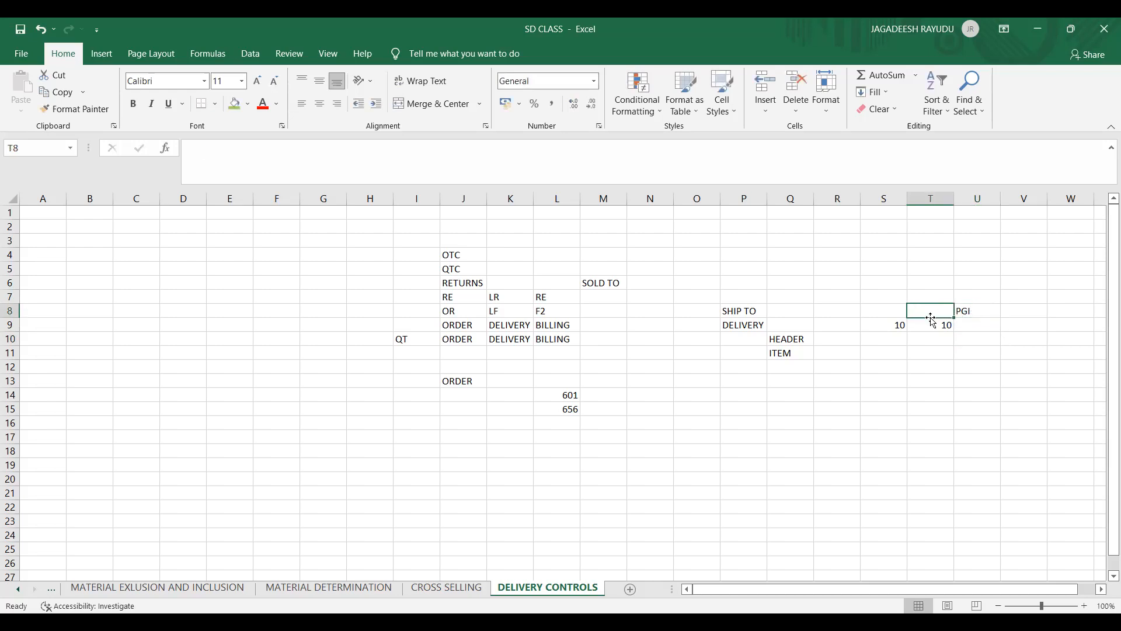
pyautogui.click(981, 316)
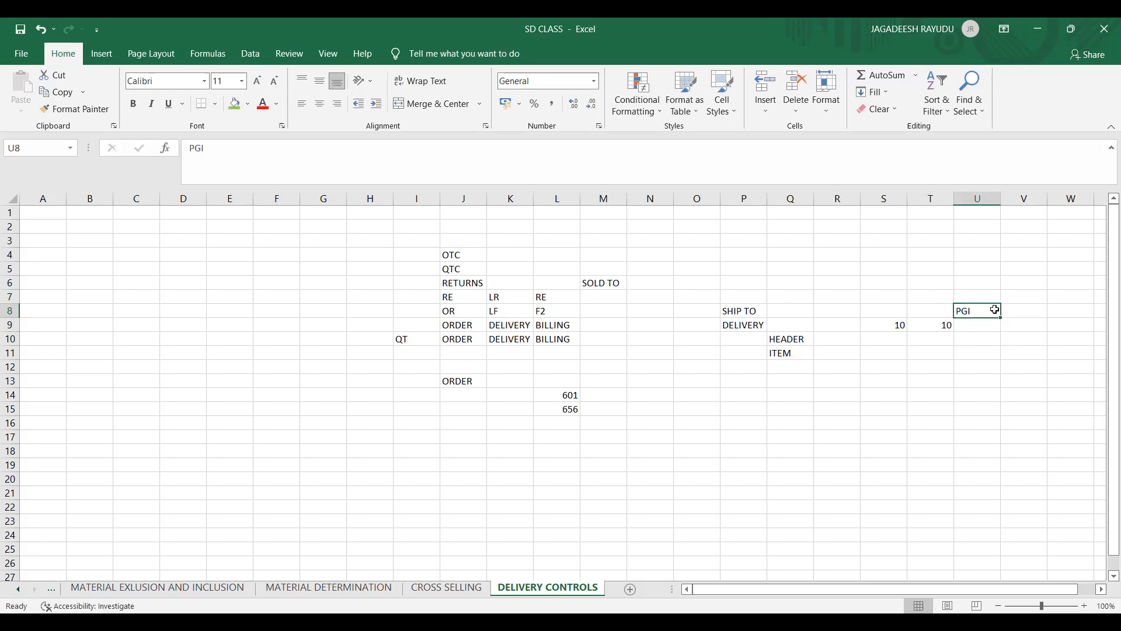
# Step: Enter the movement type 601 in cell V5 of the DELIVERY CONTROLS sheet
pyautogui.click(1015, 297)
pyautogui.click(1011, 272)
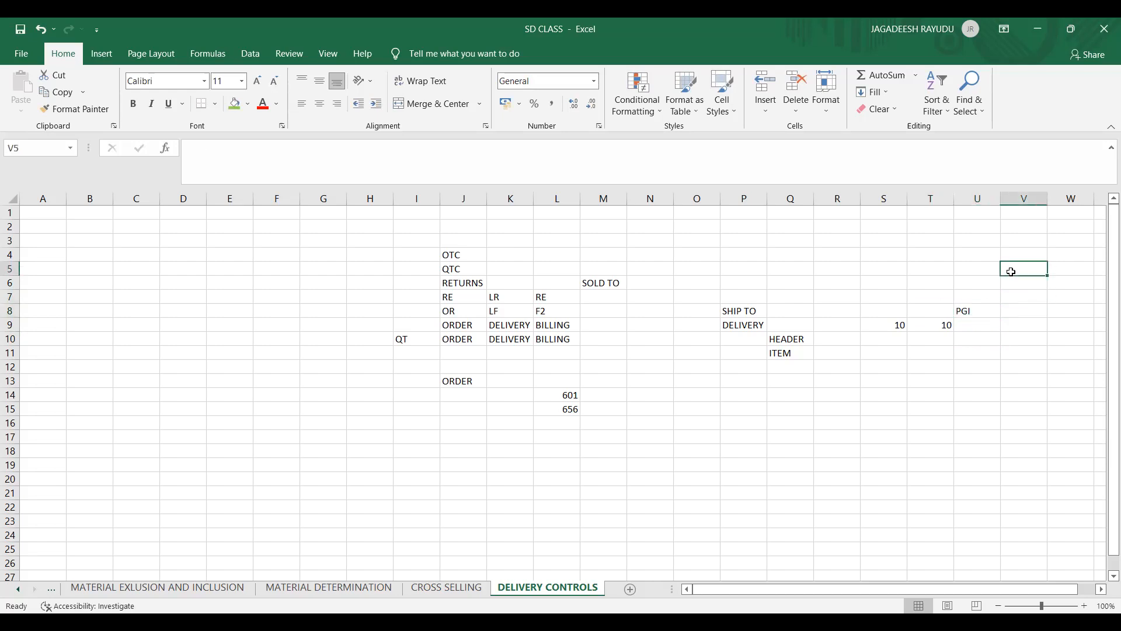
pyautogui.write('601')
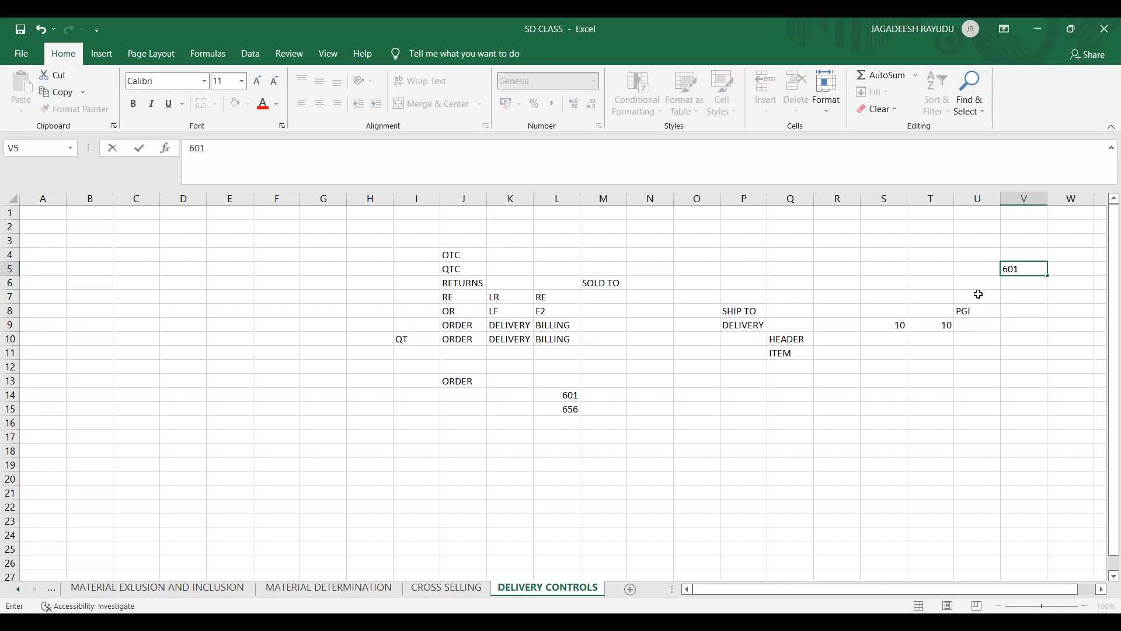
pyautogui.click(984, 309)
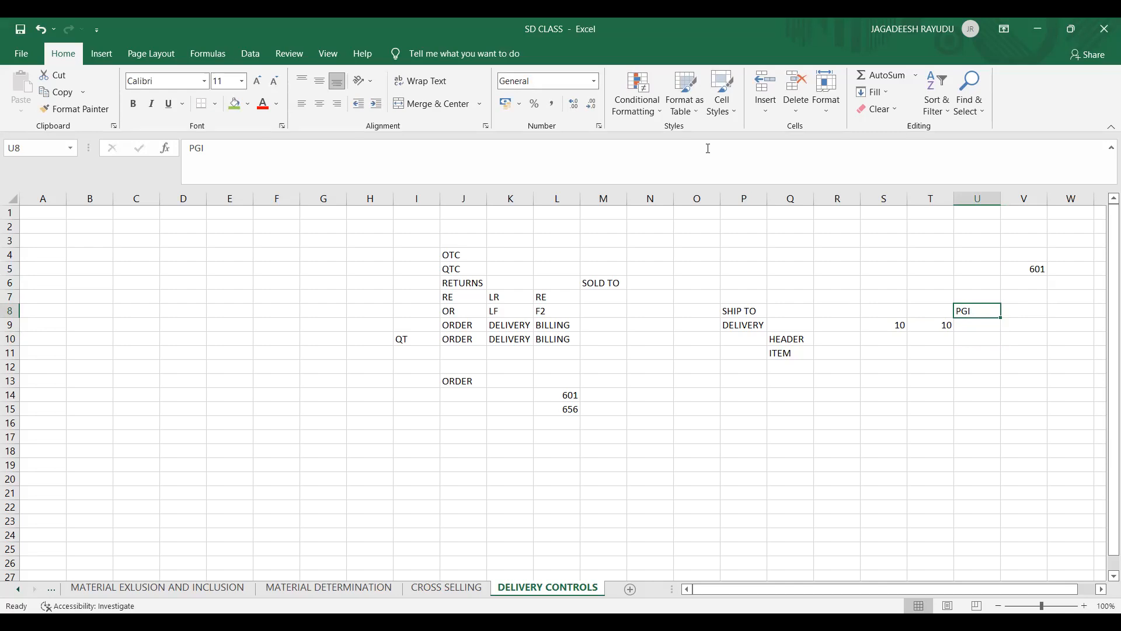
# Step: Switch to the SAP delivery and assign storage location SALE to item 10 in the picking data
pyautogui.hotkey('alt', 'Tab')
pyautogui.click(160, 256)
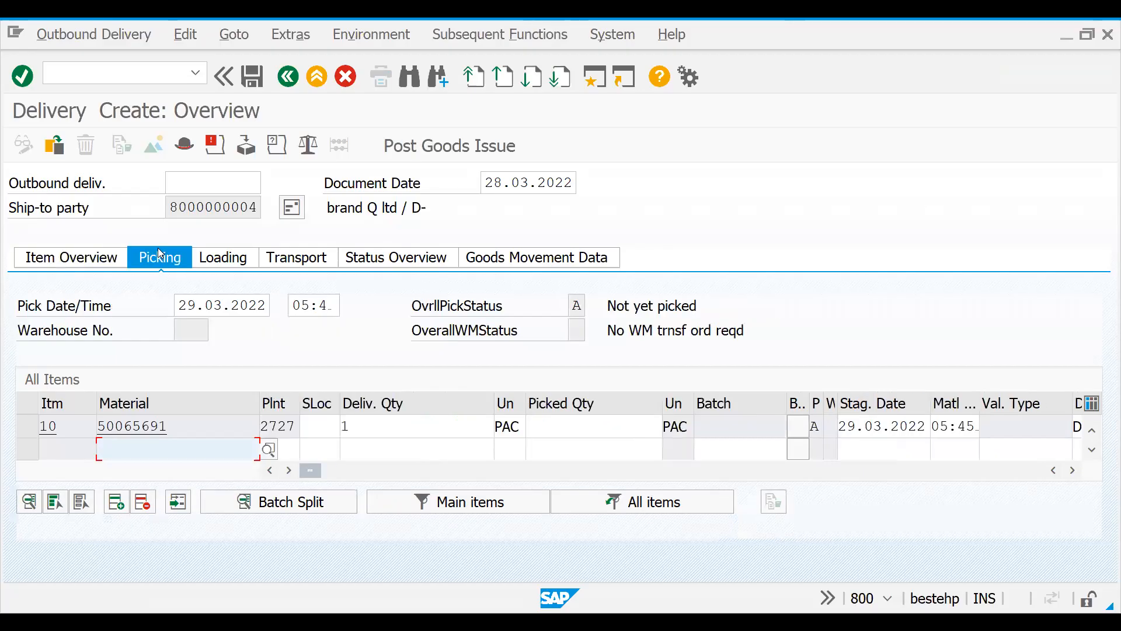
pyautogui.click(313, 432)
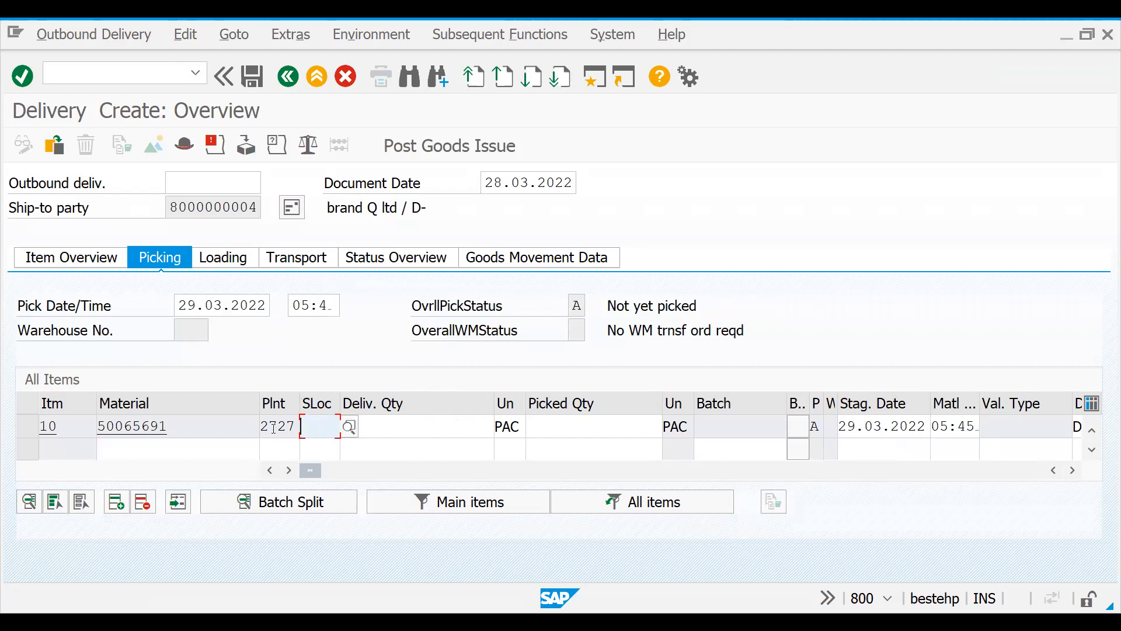
pyautogui.click(349, 429)
pyautogui.write('1')
pyautogui.press('Return')
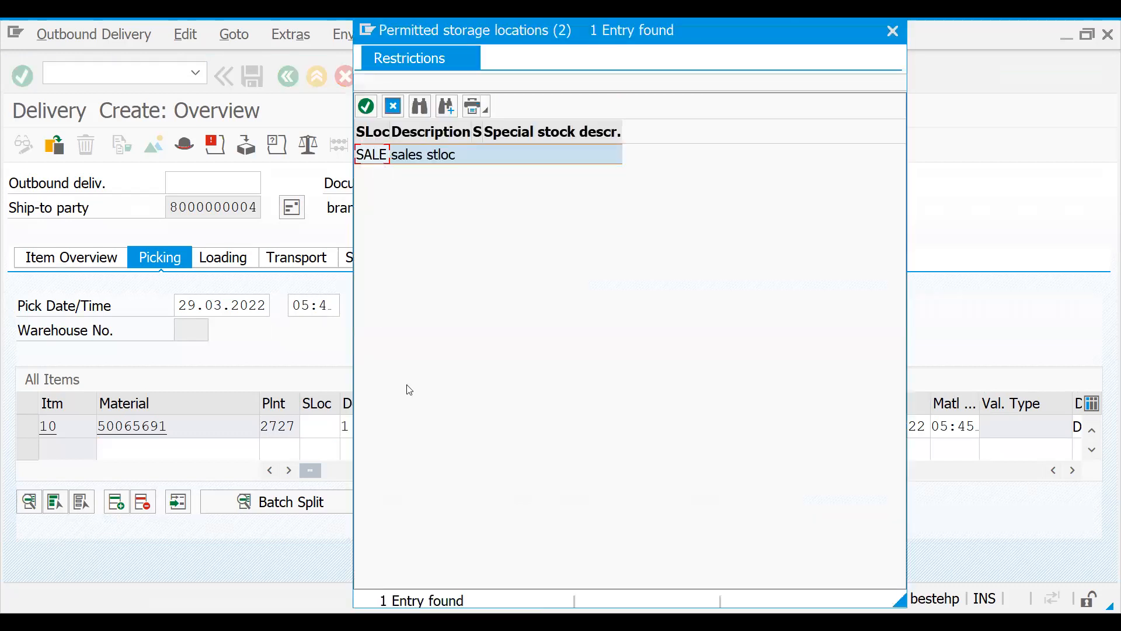
pyautogui.press('Return')
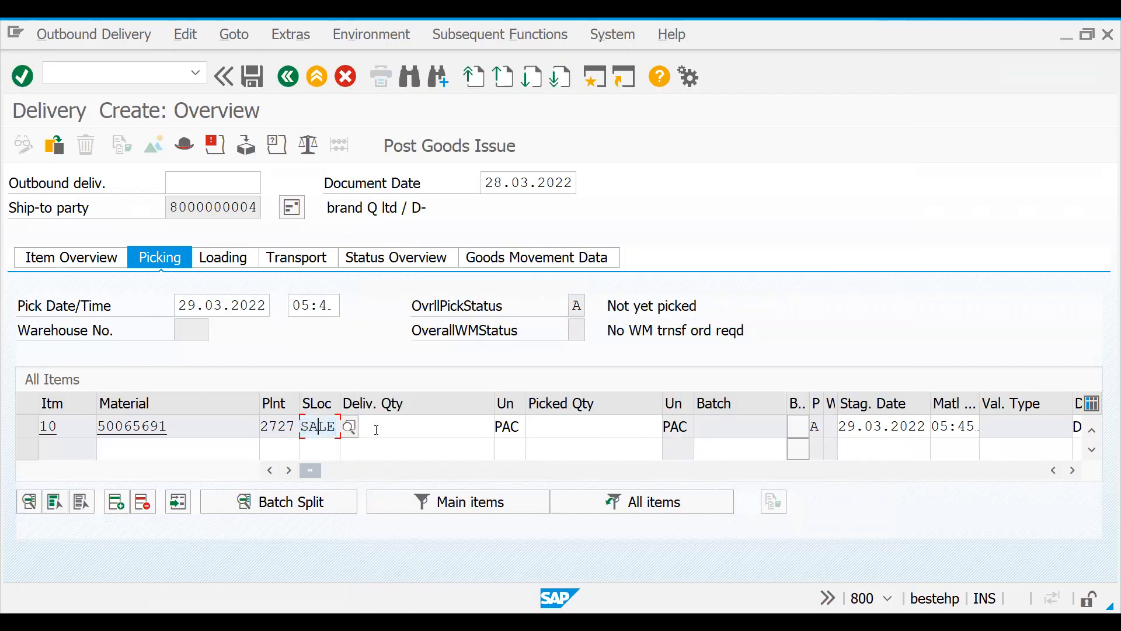
pyautogui.click(377, 430)
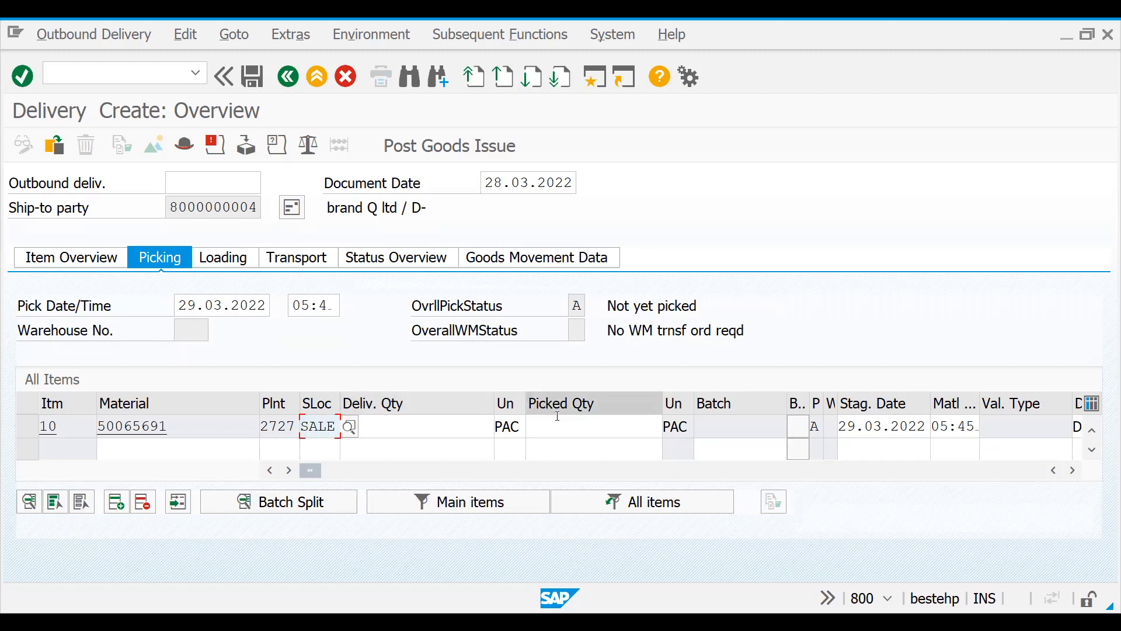
# Step: Set both the delivery quantity and the picked quantity of item 10 to 1 PAC
pyautogui.click(447, 435)
pyautogui.write('1')
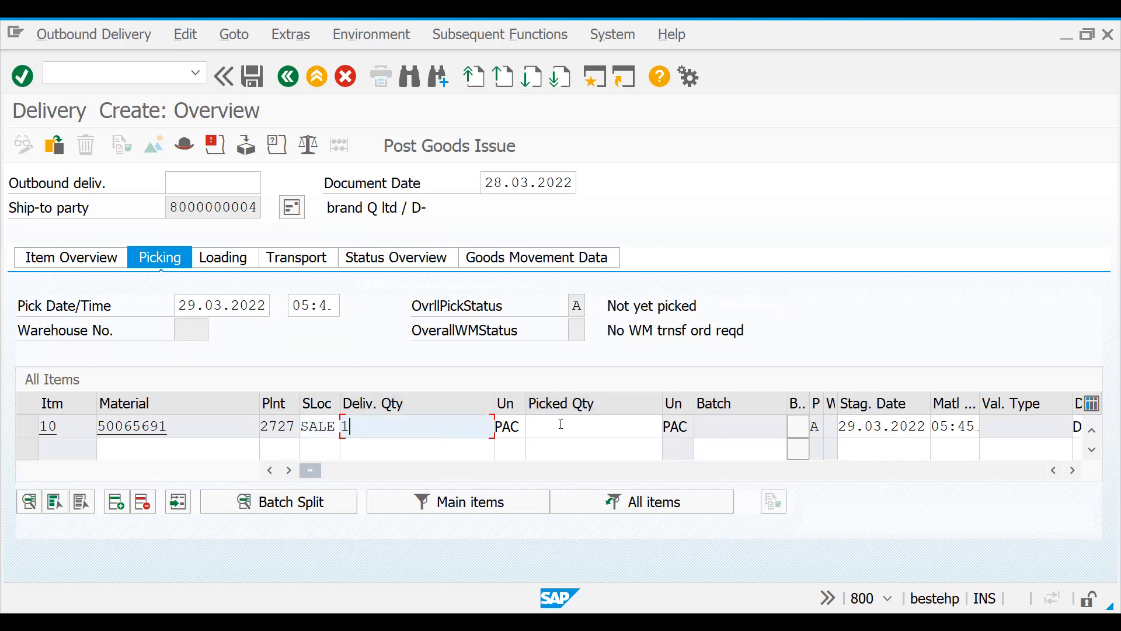
pyautogui.click(561, 425)
pyautogui.write('1')
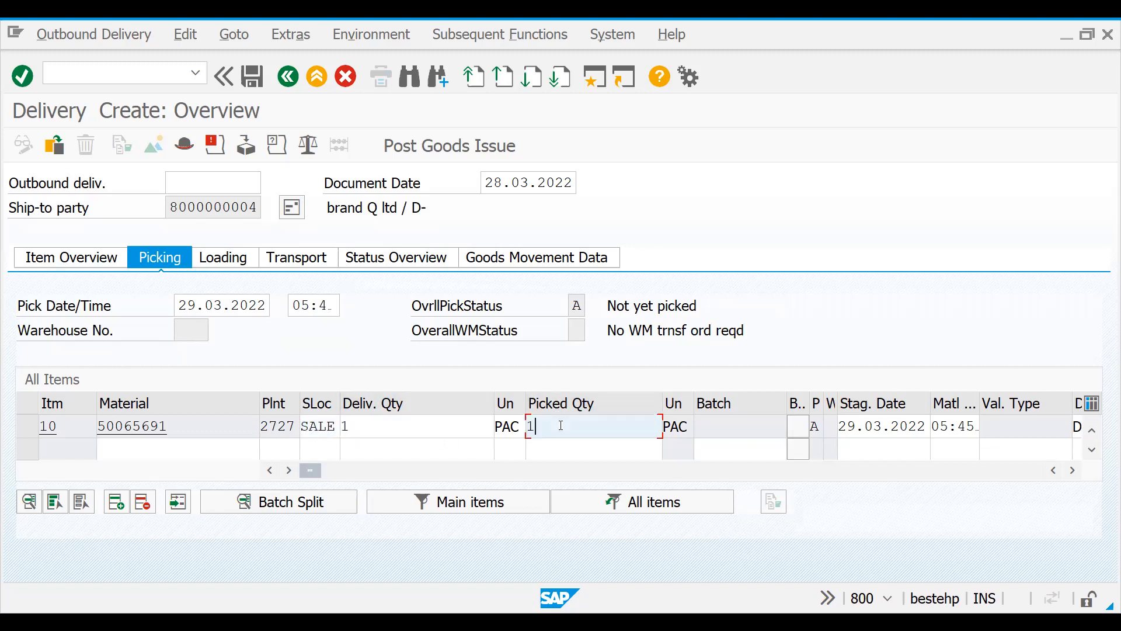
pyautogui.press('Return')
pyautogui.click(560, 425)
pyautogui.click(400, 430)
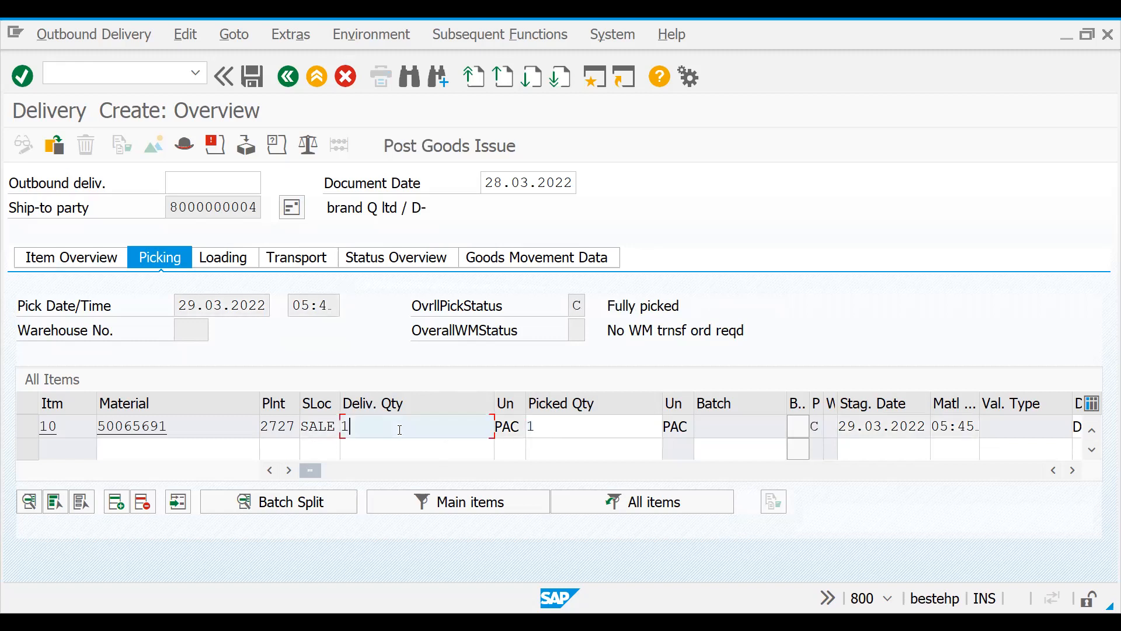
# Step: Try to set the picked quantity of item 10 to 2, above its delivery quantity
pyautogui.click(536, 429)
pyautogui.press('BackSpace')
pyautogui.write('2')
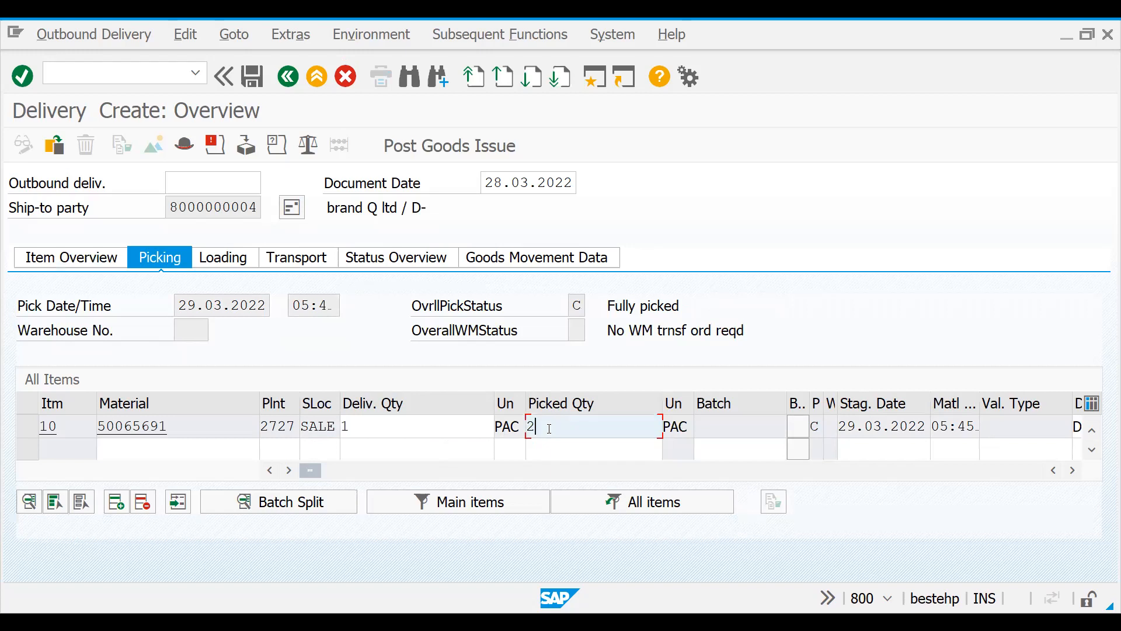
pyautogui.press('Return')
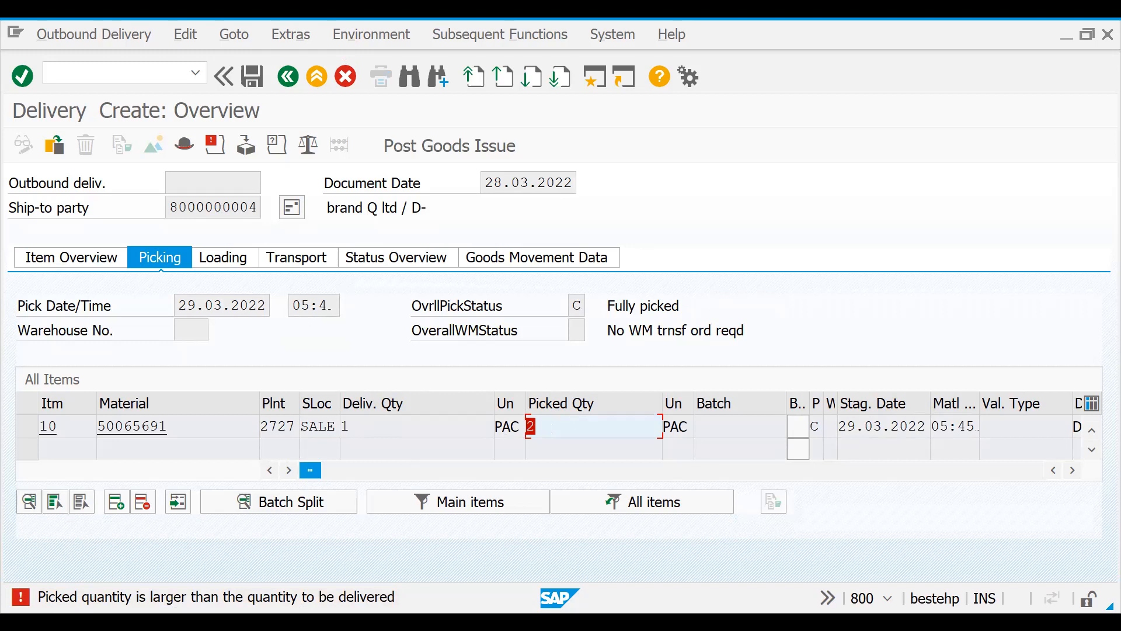
# Step: Correct the picked quantity of item 10 to 1 so it matches the delivery quantity
pyautogui.press('BackSpace')
pyautogui.write('1')
pyautogui.press('Return')
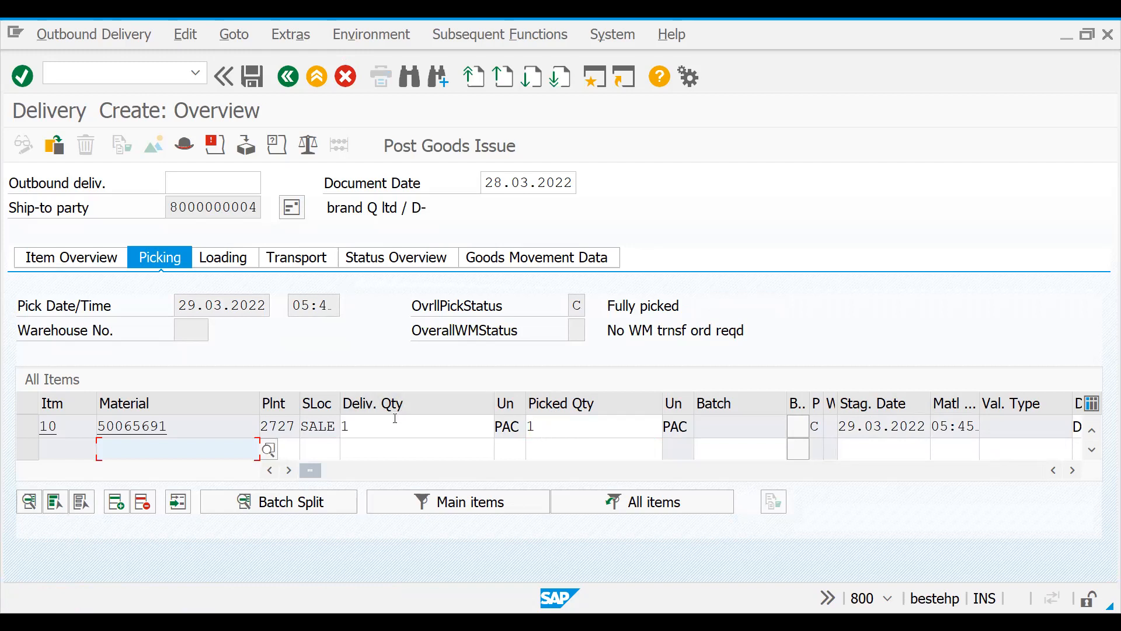
pyautogui.click(477, 424)
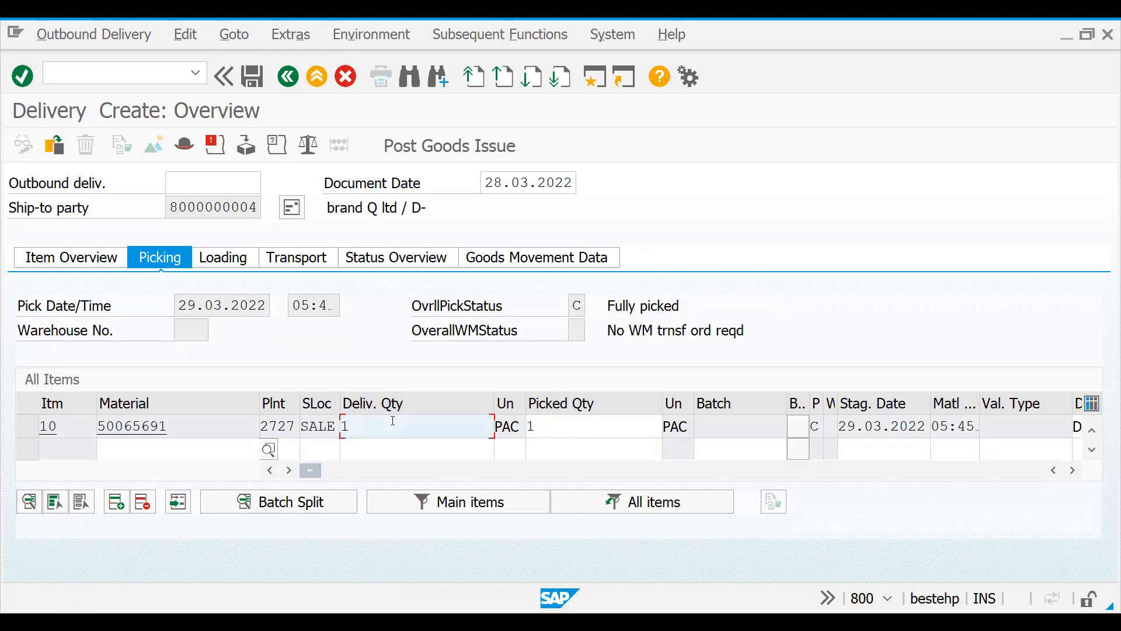
# Step: Clear the picked quantity of item 10 and update the delivery's picking status
pyautogui.click(551, 423)
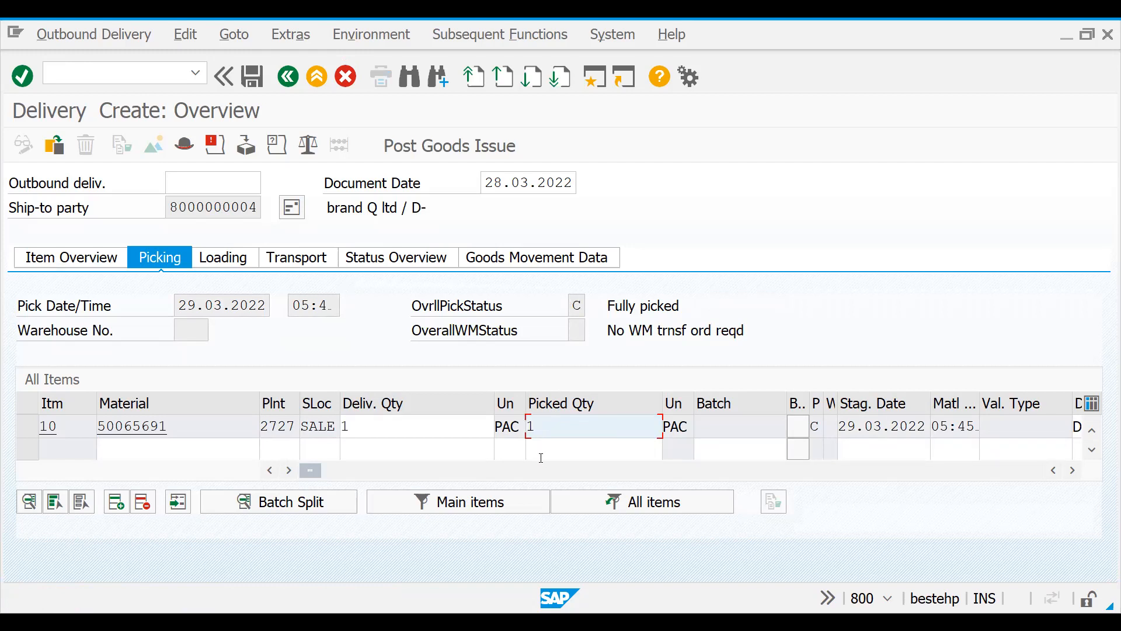
pyautogui.press('BackSpace')
pyautogui.press('Return')
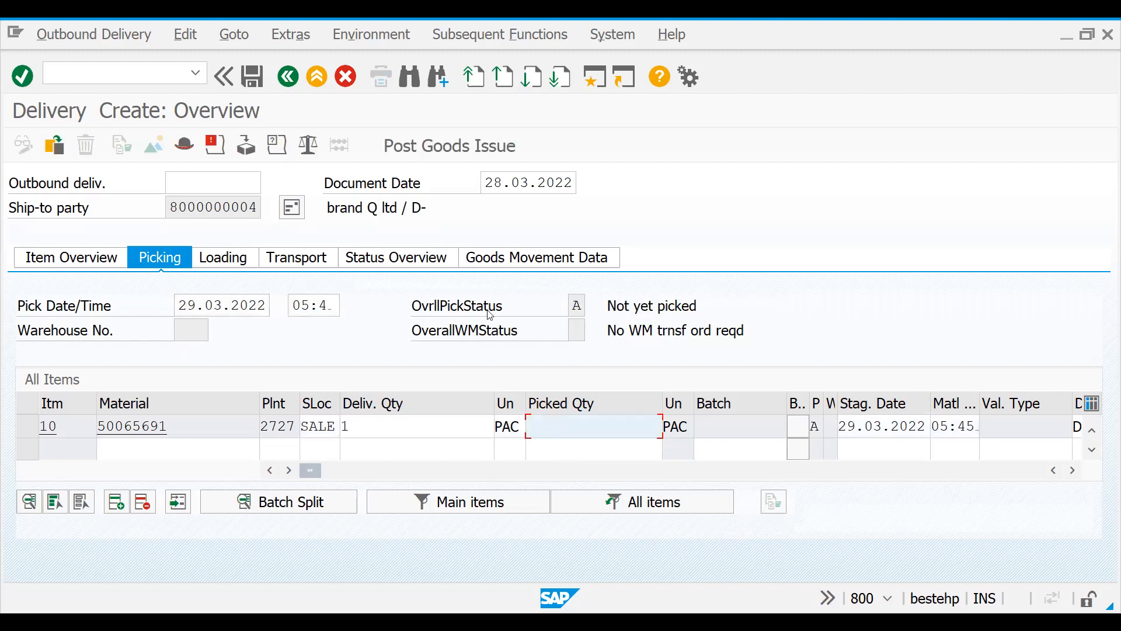
# Step: Set the delivery quantity of item 10 to 5 and its picked quantity to 4
pyautogui.click(379, 427)
pyautogui.press('BackSpace')
pyautogui.write('5')
pyautogui.press('Tab')
pyautogui.press('Tab')
pyautogui.write('4')
pyautogui.press('Return')
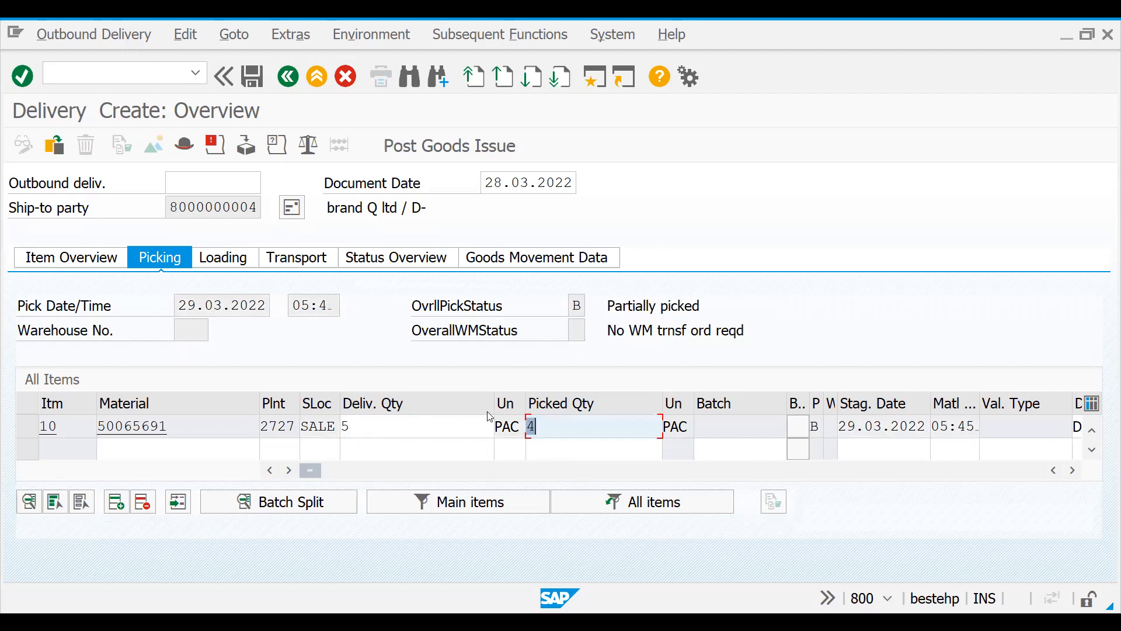
# Step: Try to set the picked quantity of item 10 to 6, above the delivery quantity of 5
pyautogui.click(445, 430)
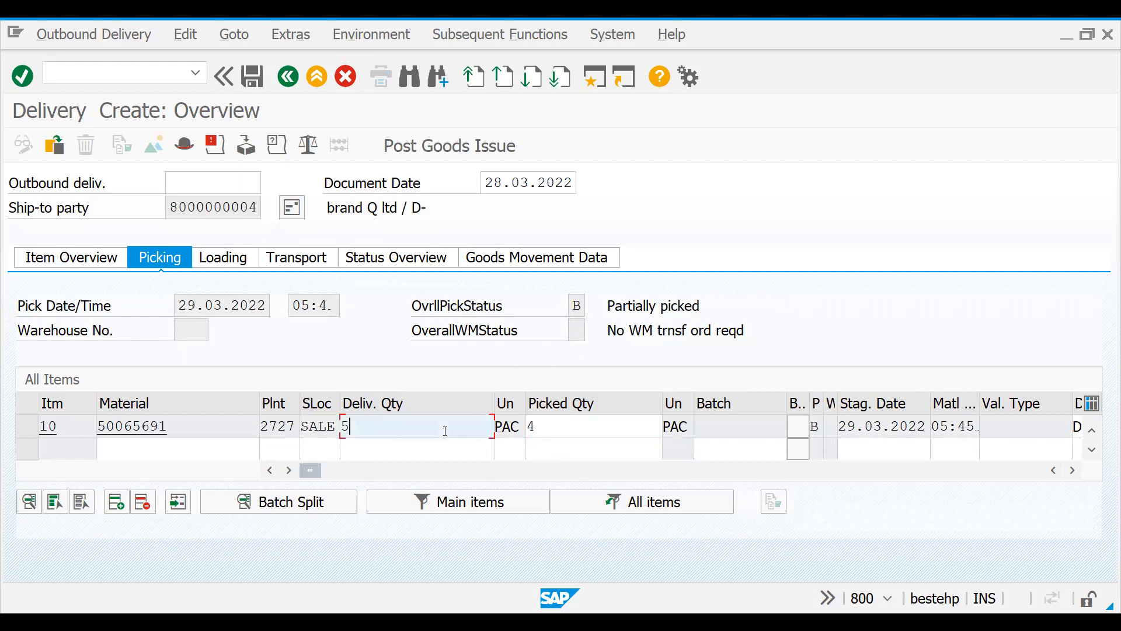
pyautogui.click(543, 428)
pyautogui.press('BackSpace')
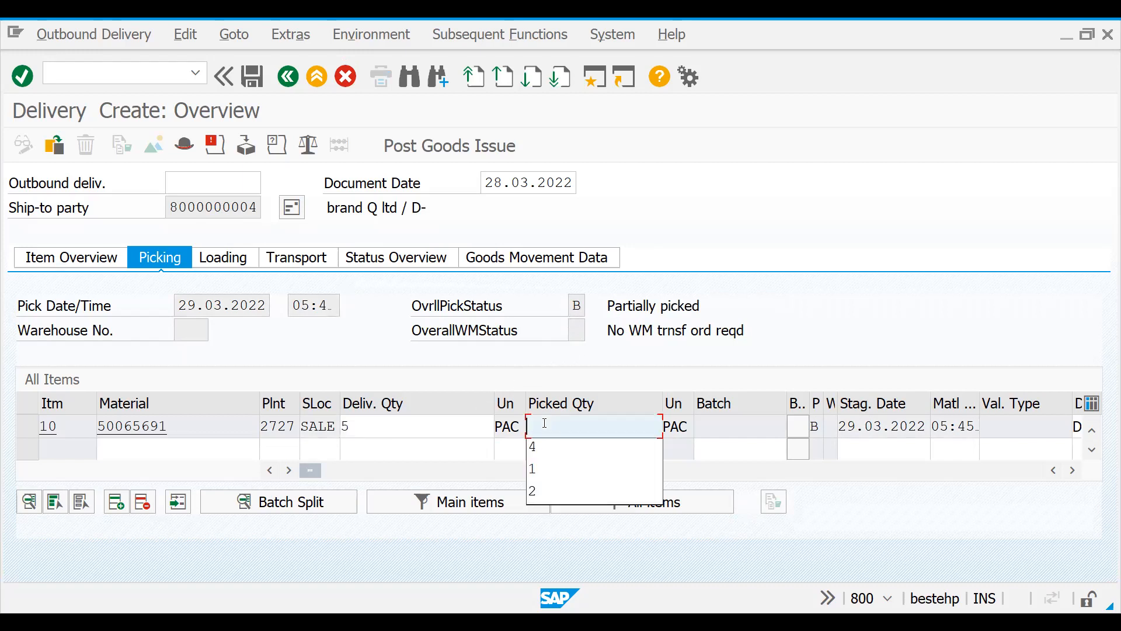
pyautogui.write('6')
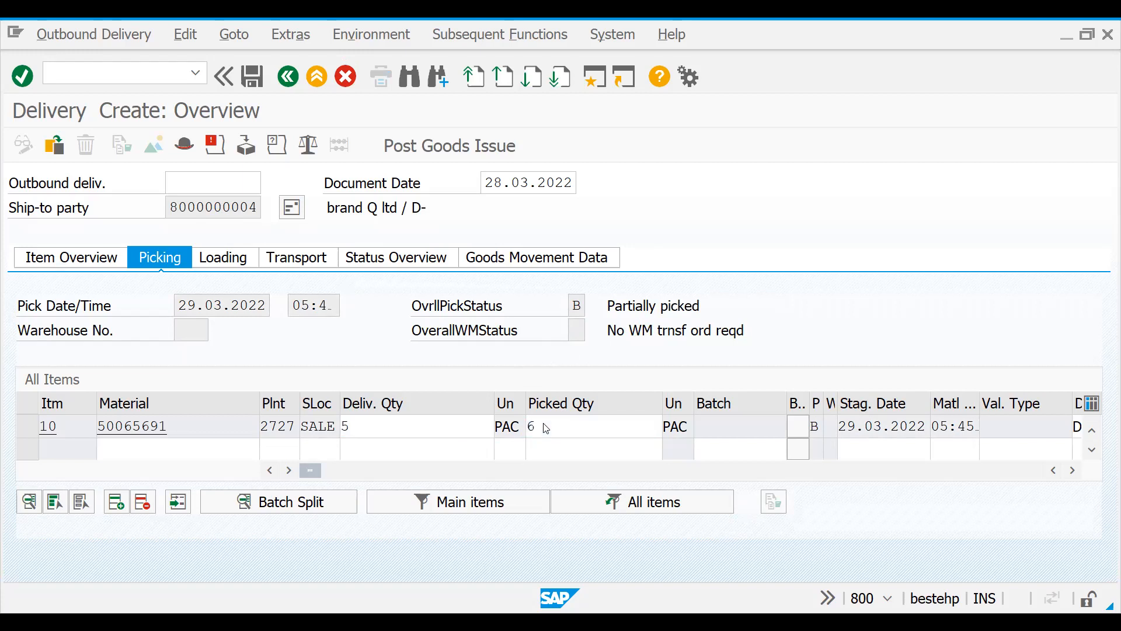
pyautogui.press('Return')
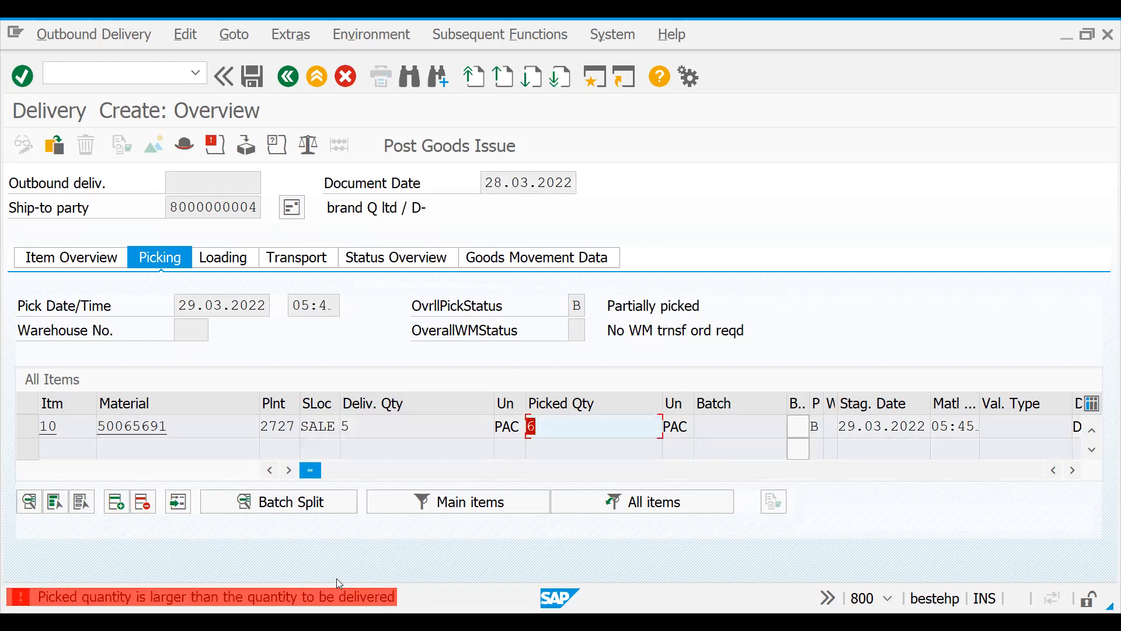
# Step: Set the picked quantity of item 10 to 5 to match the full delivery quantity
pyautogui.press('BackSpace')
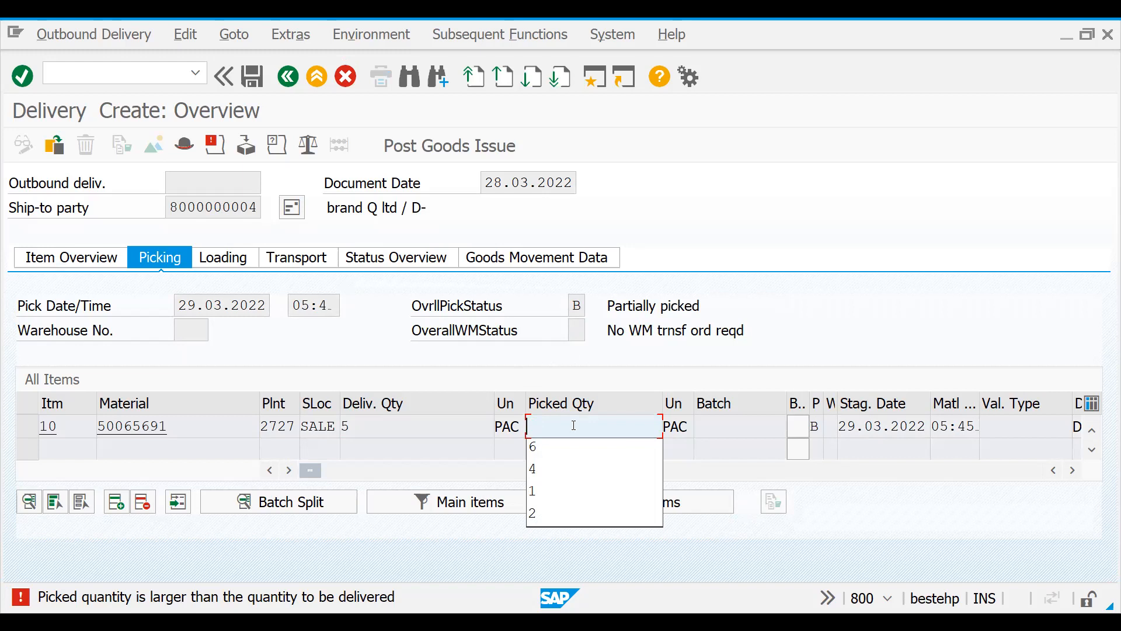
pyautogui.write('5')
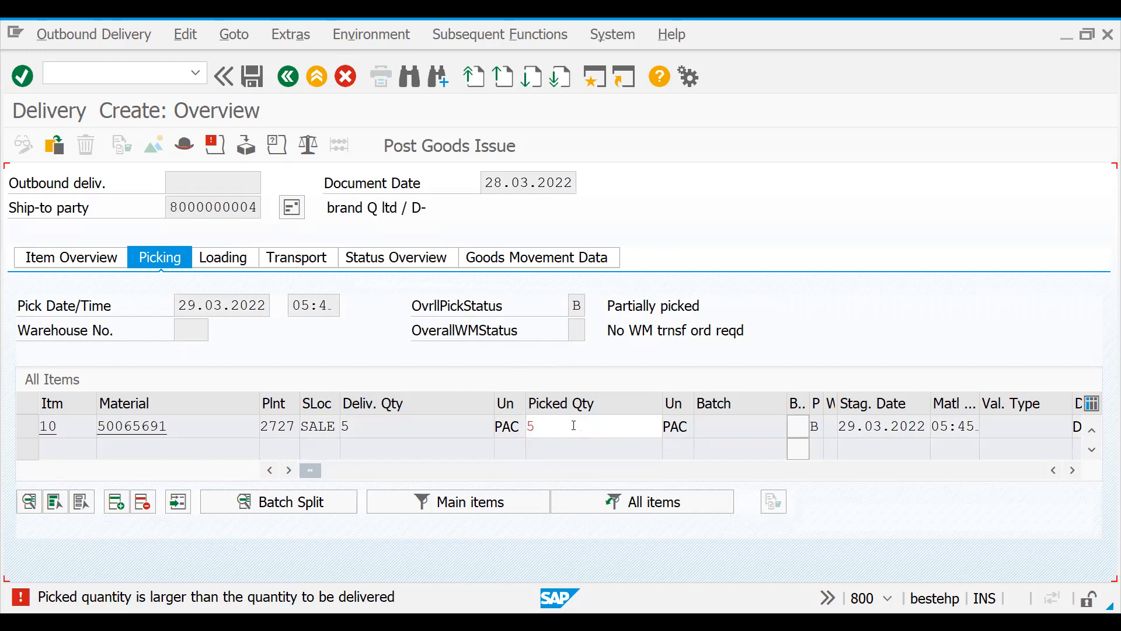
pyautogui.press('Return')
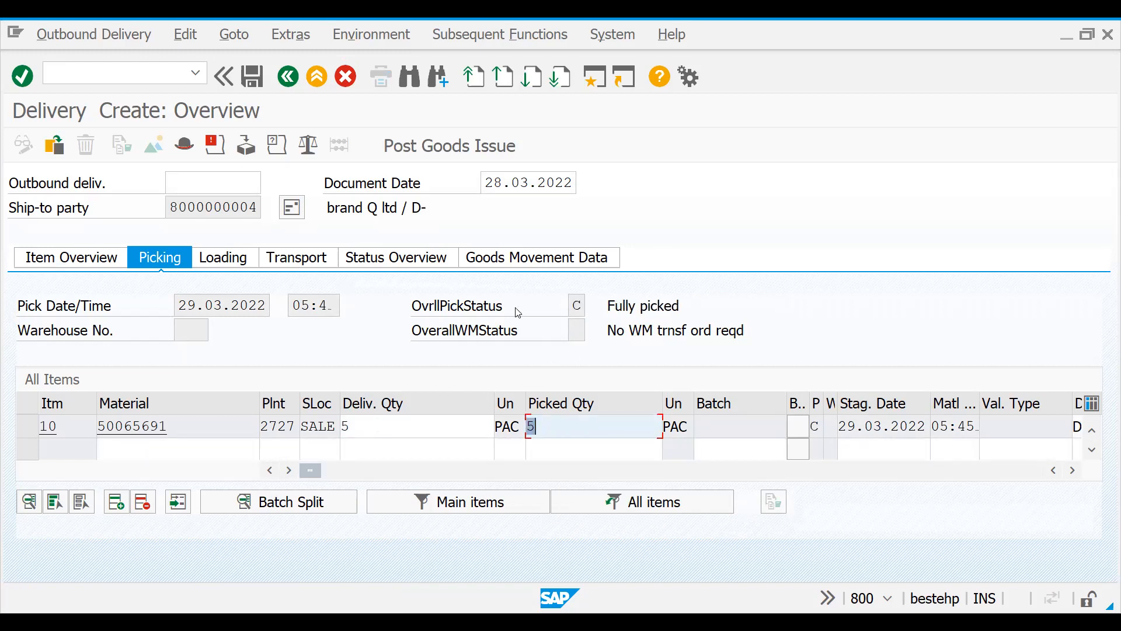
# Step: Try to post the goods issue for the delivery, and hide and redisplay the errors in the resulting log
pyautogui.click(469, 151)
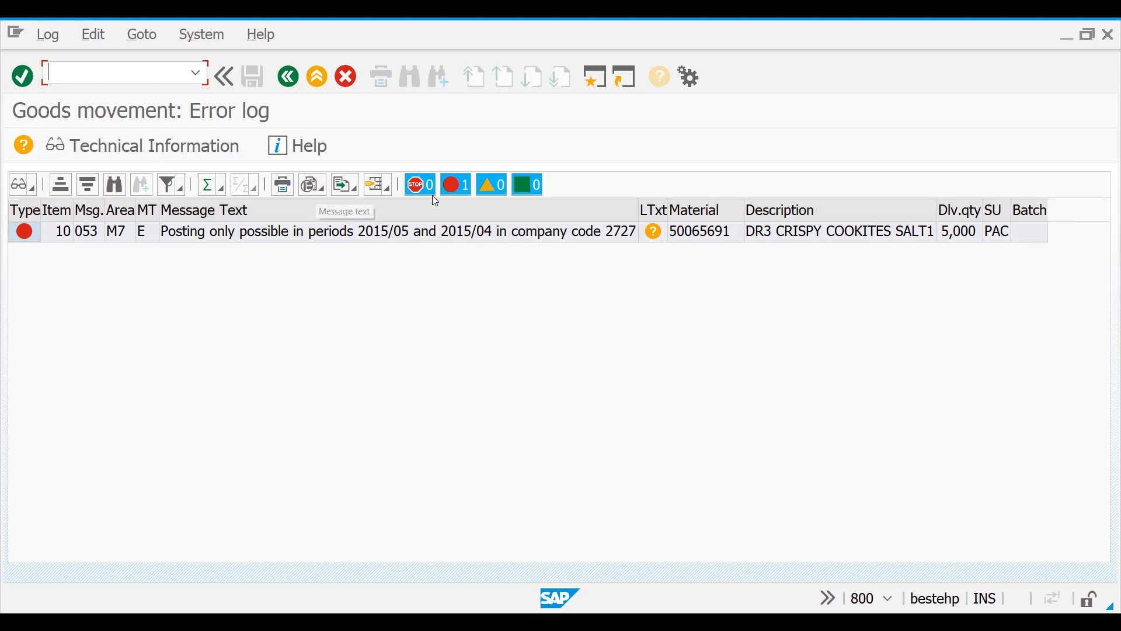
pyautogui.click(458, 185)
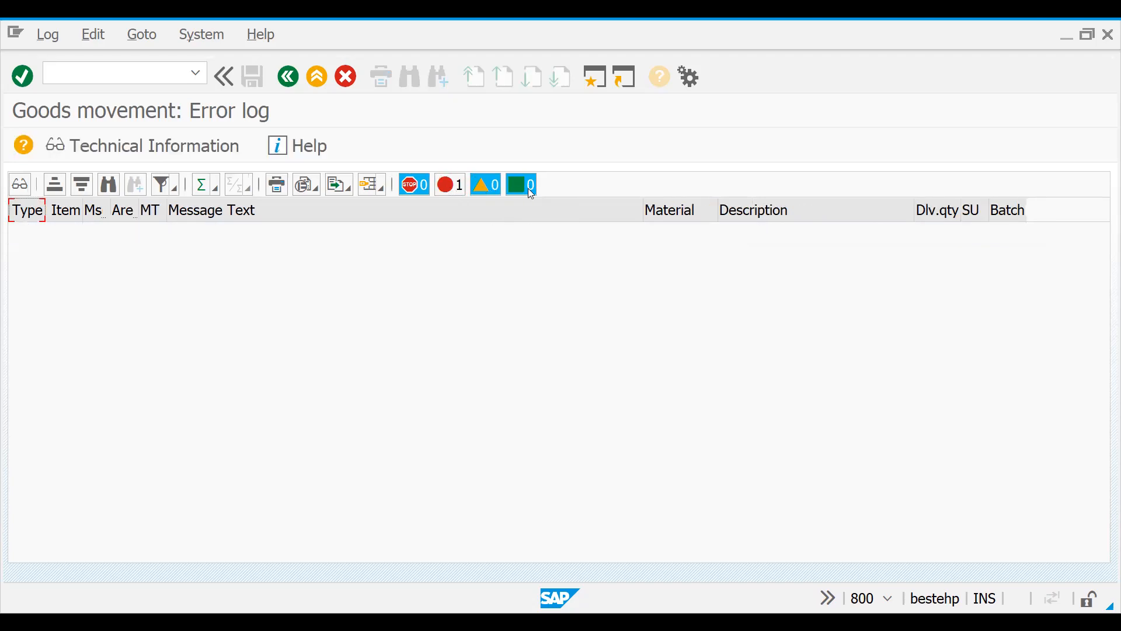
pyautogui.click(450, 190)
pyautogui.click(456, 193)
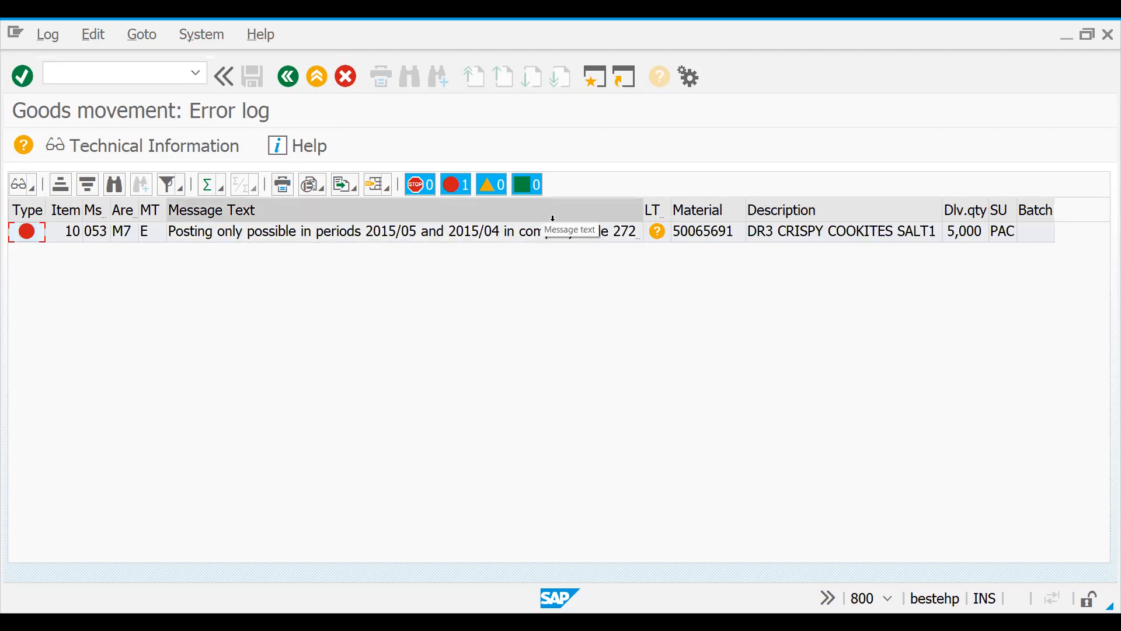
# Step: Read the long text of the error message for item 10 and return to the delivery overview
pyautogui.doubleClick(656, 238)
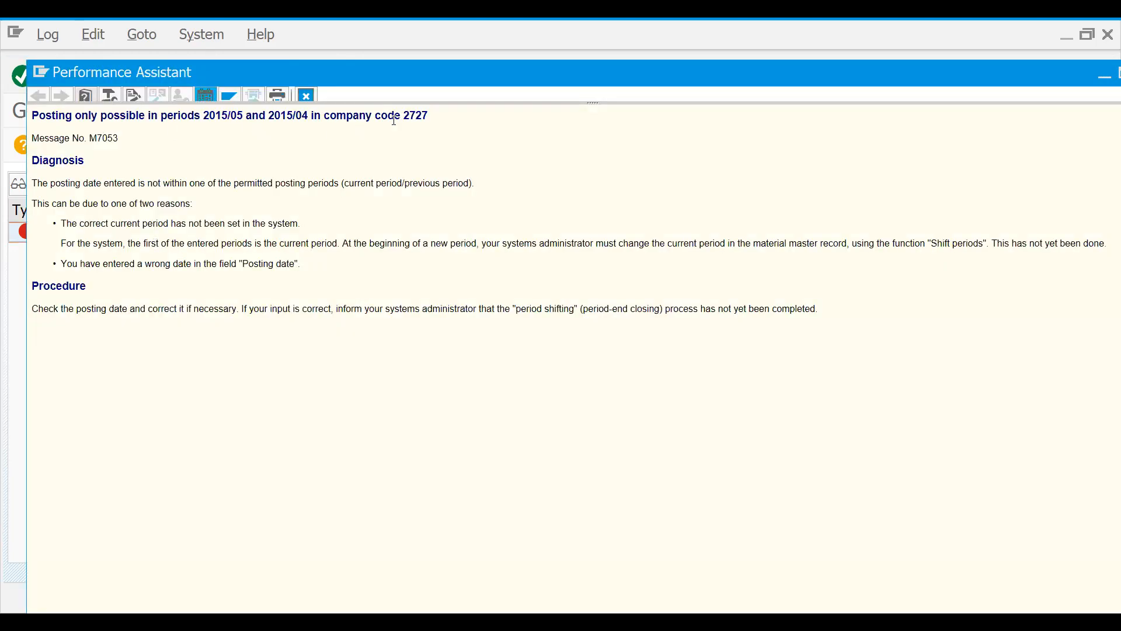
pyautogui.click(308, 96)
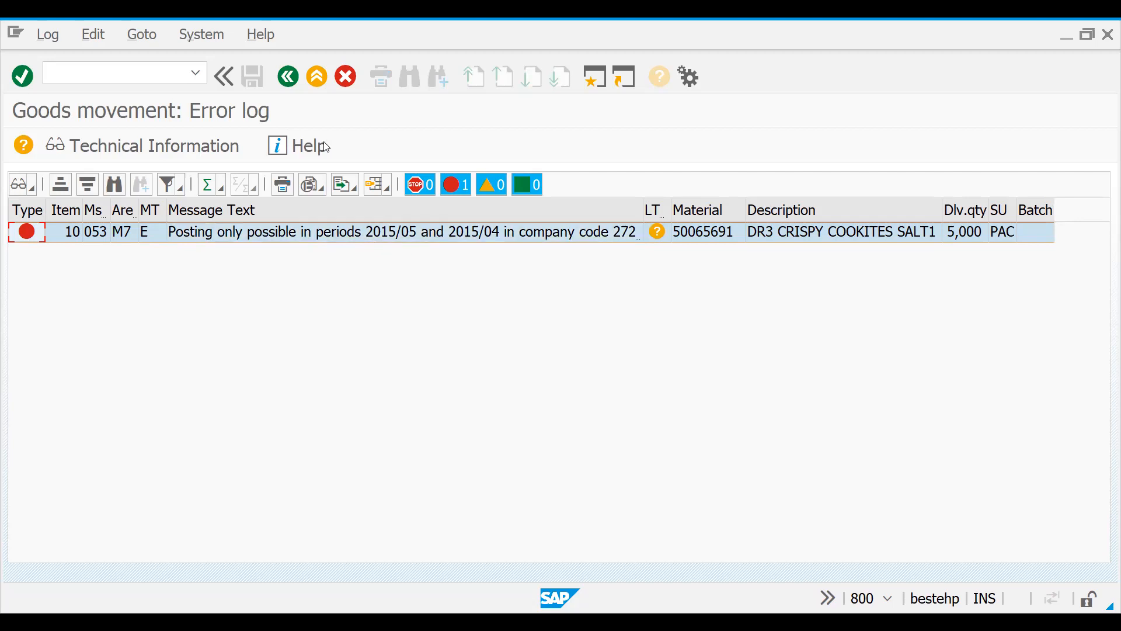
pyautogui.click(275, 79)
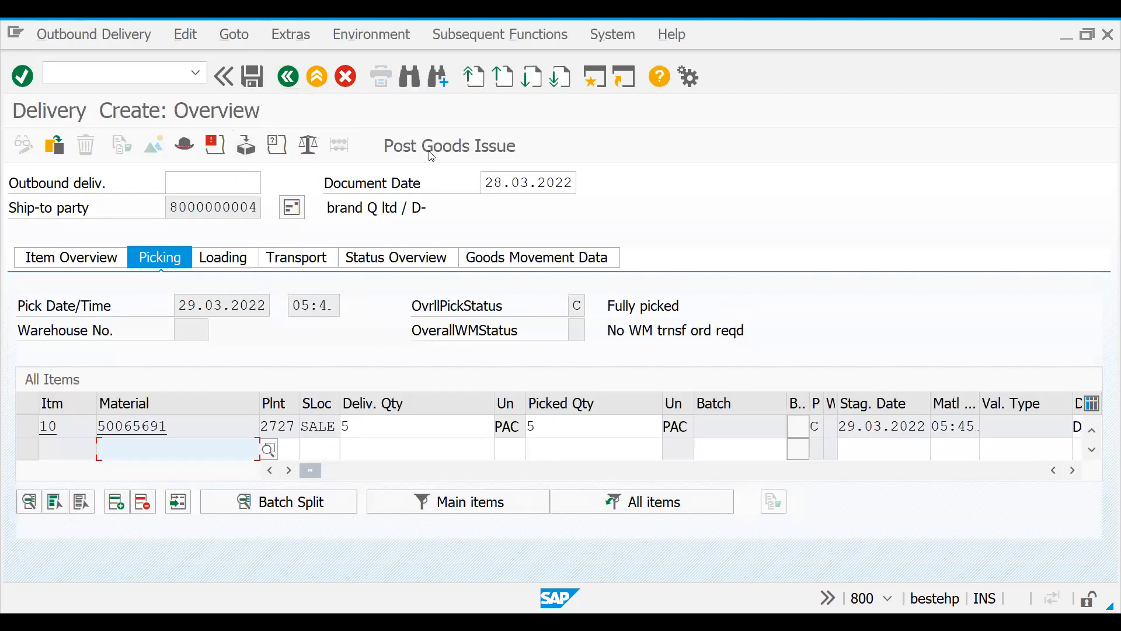
# Step: Try posting the goods issue again, return to the delivery and check its goods movement status in the status overview
pyautogui.click(429, 151)
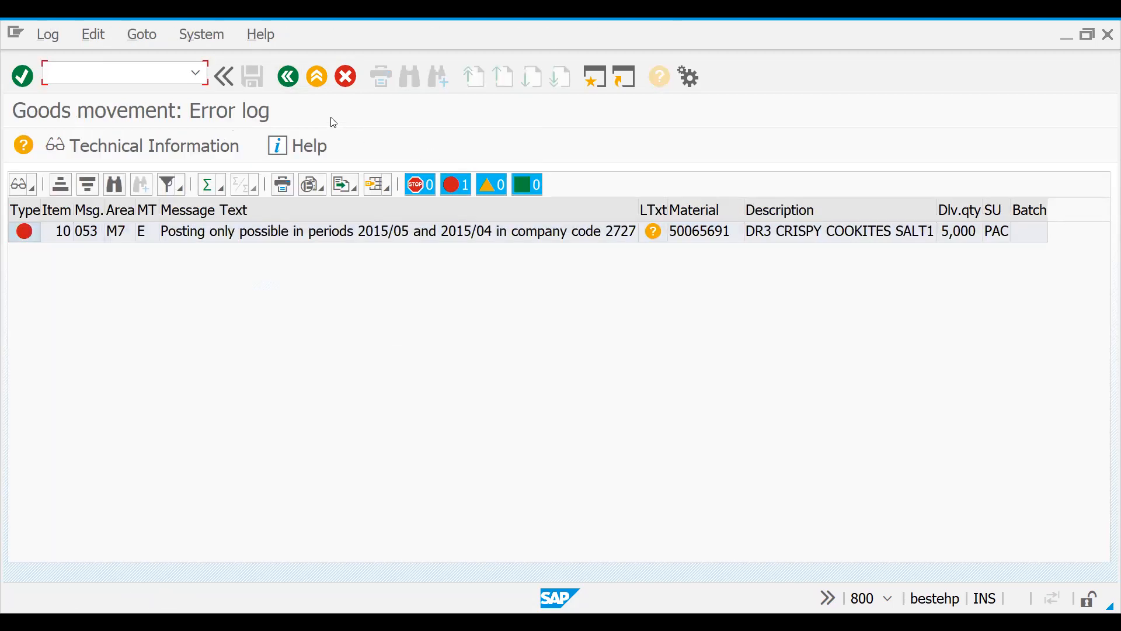
pyautogui.click(287, 76)
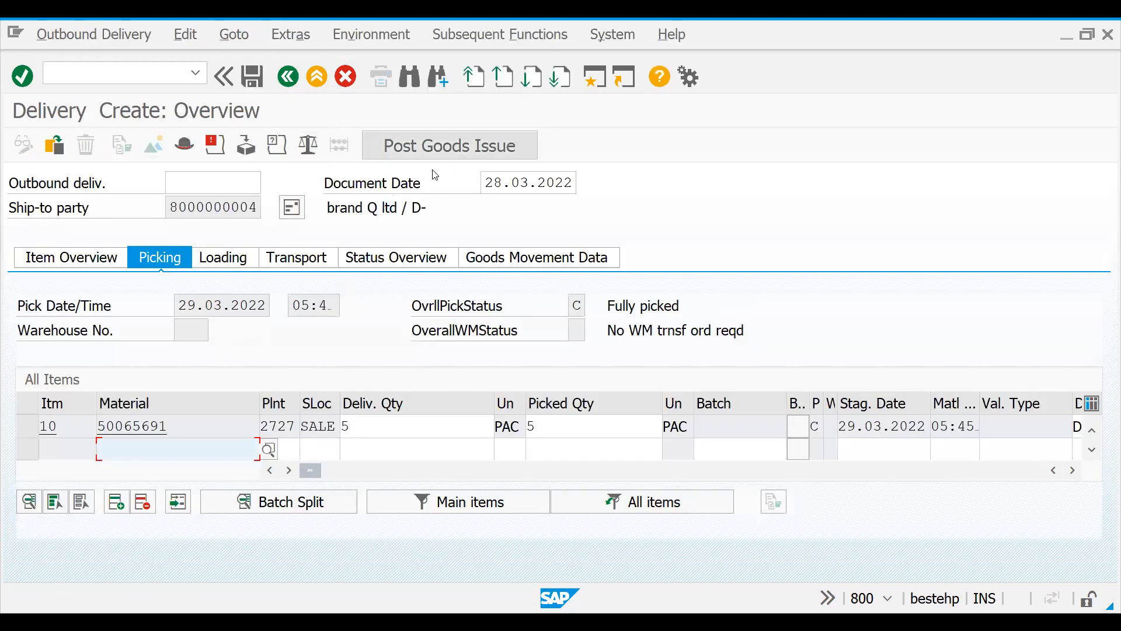
pyautogui.click(432, 260)
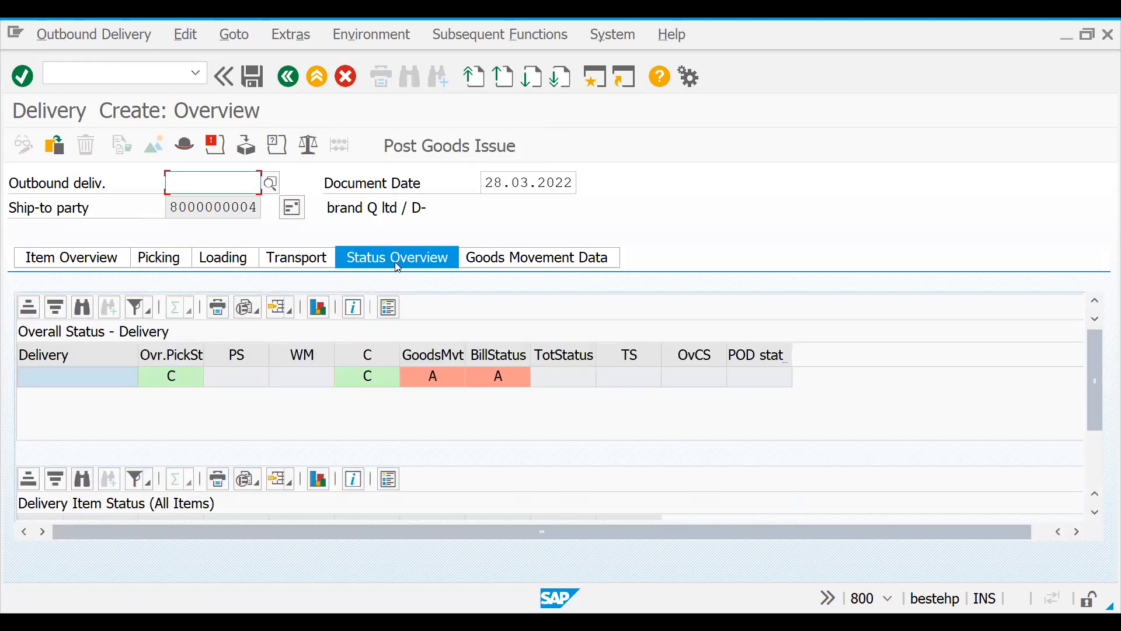
pyautogui.click(437, 377)
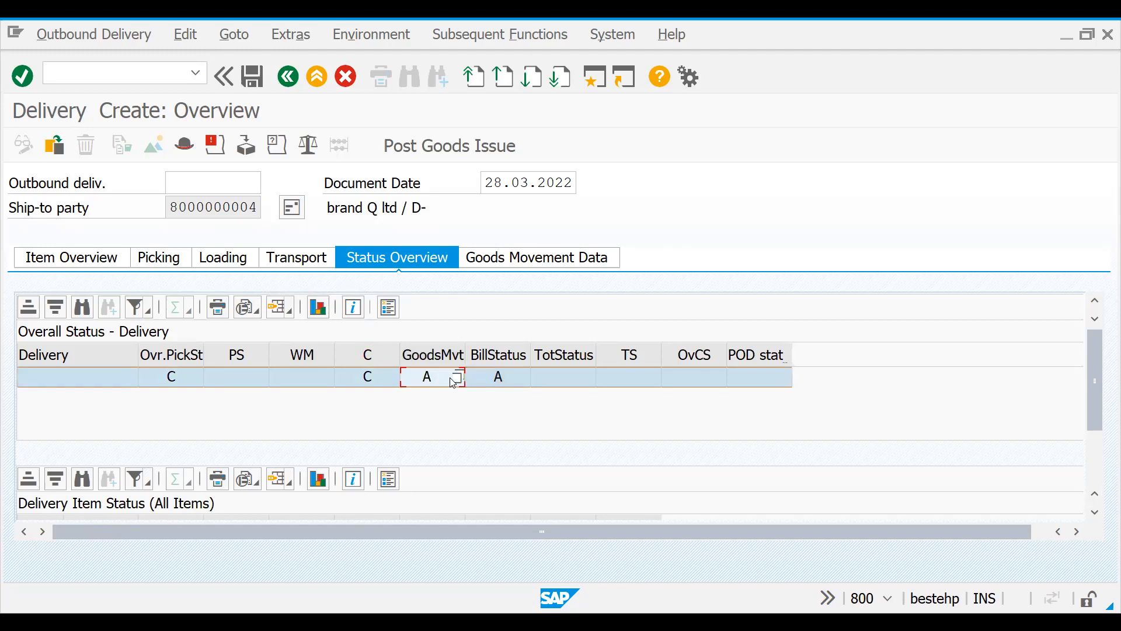
# Step: Look through the possible values of the delivery's overall goods movement status and close the list without changing it
pyautogui.click(456, 379)
pyautogui.click(497, 150)
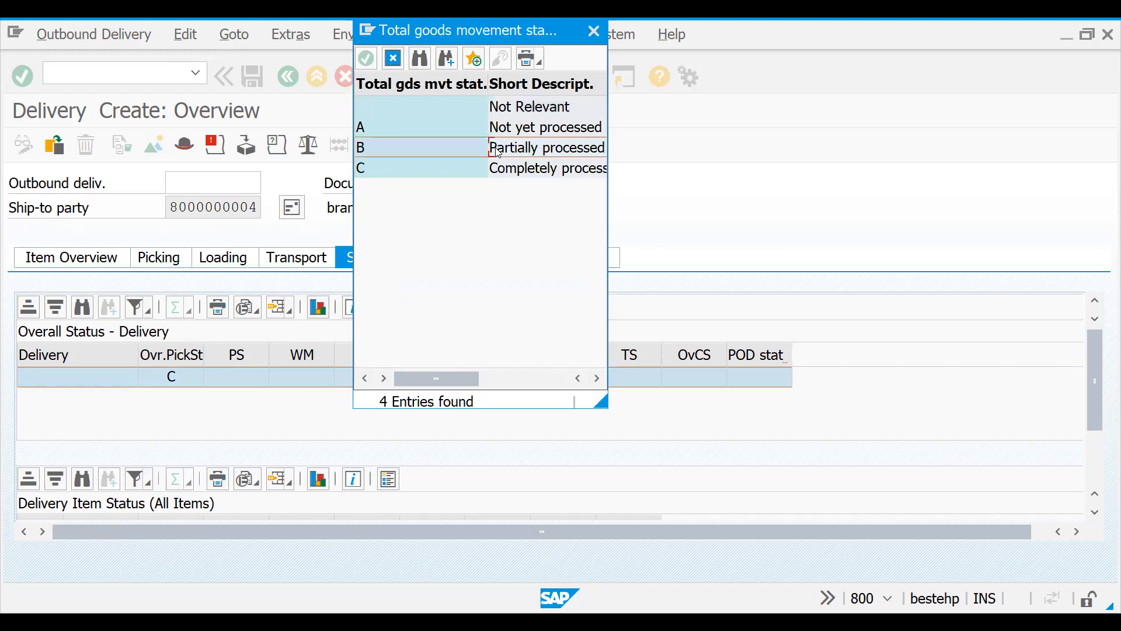
pyautogui.click(457, 162)
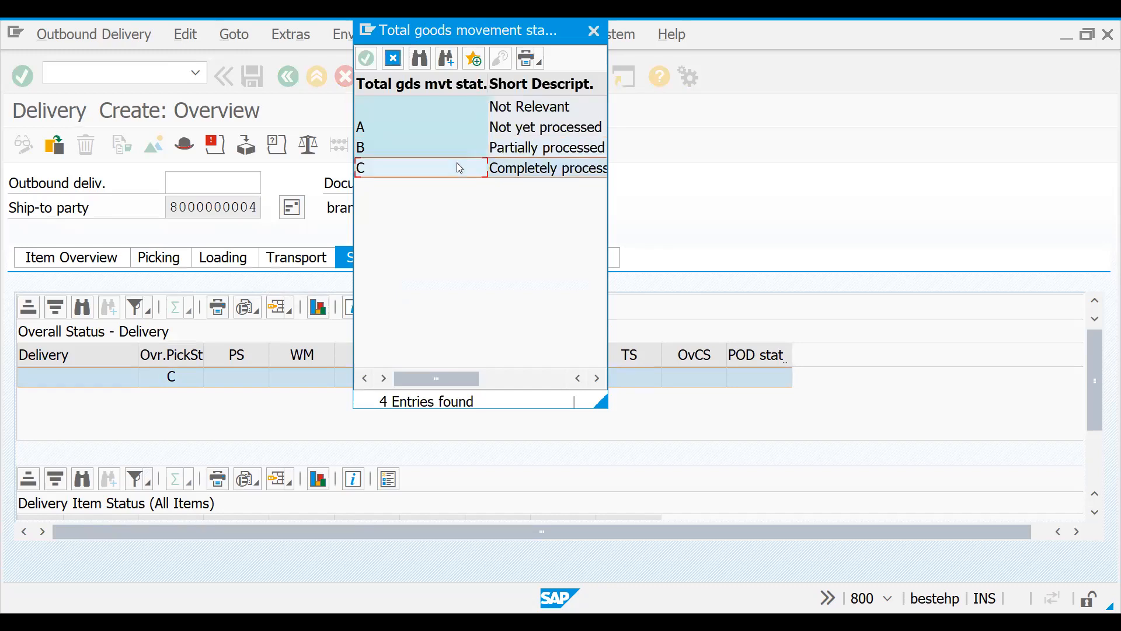
pyautogui.click(484, 133)
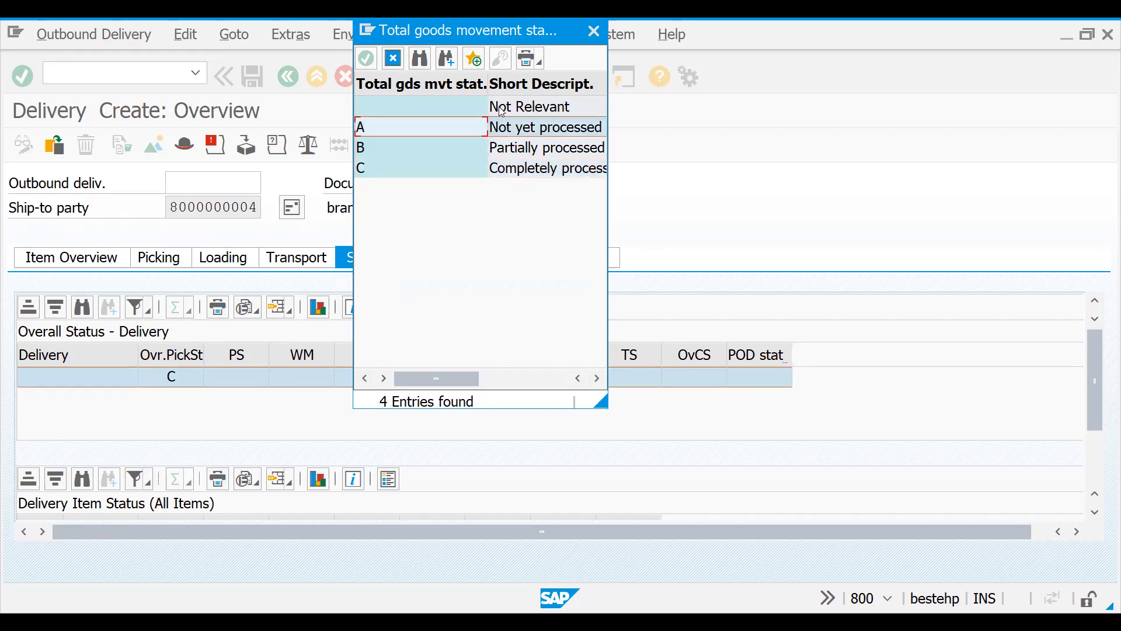
pyautogui.press('Return')
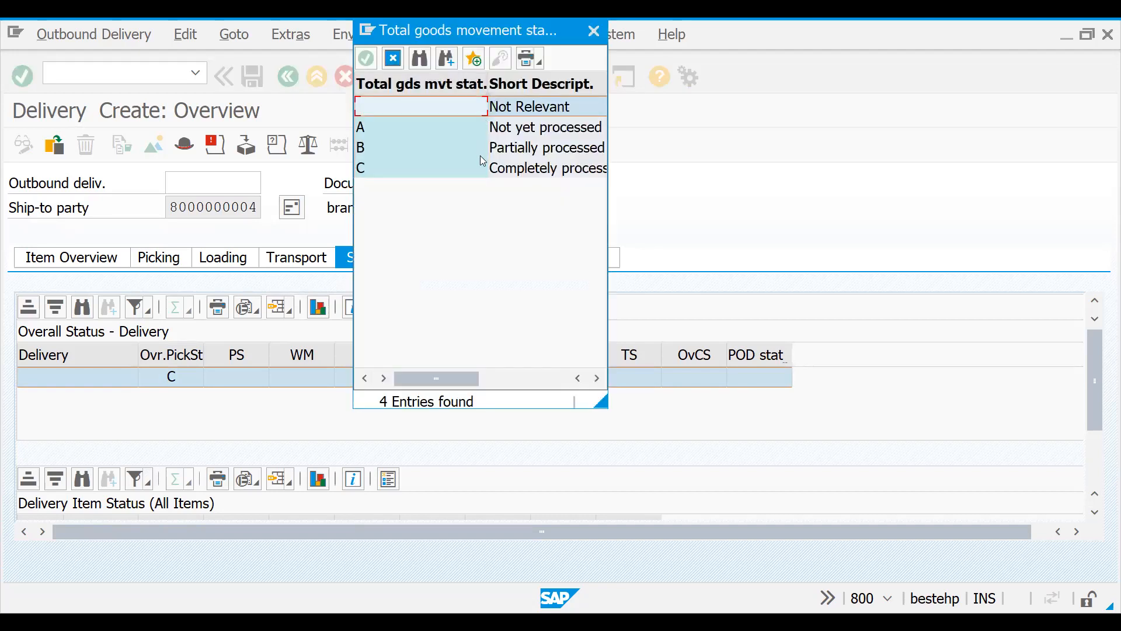
pyautogui.press('Escape')
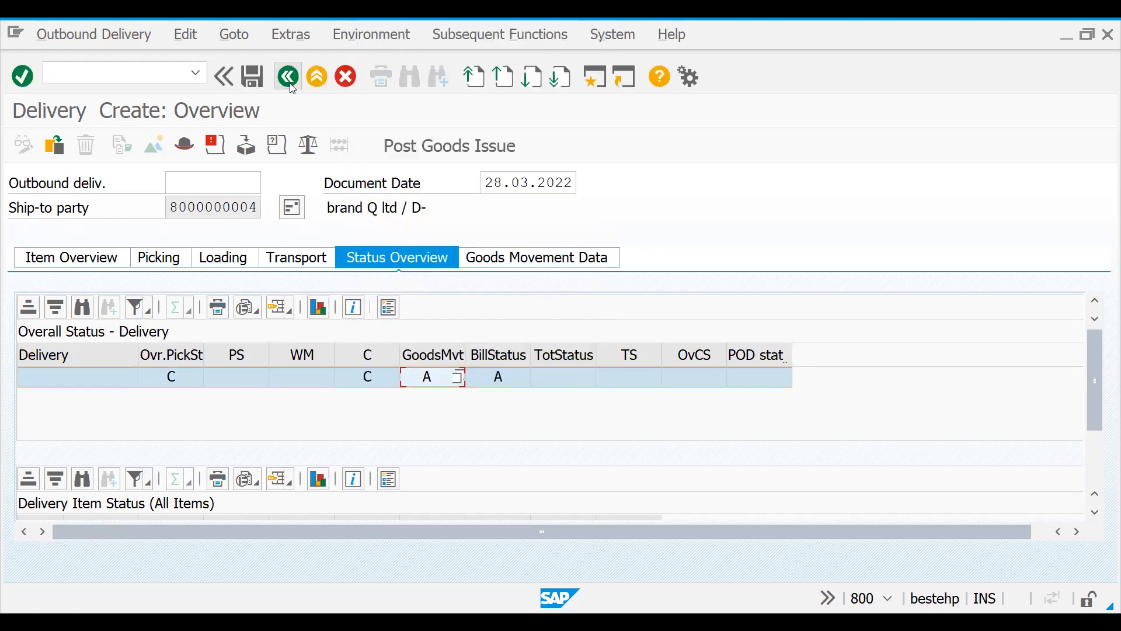
# Step: Exit the delivery being created without saving it
pyautogui.press('F3')
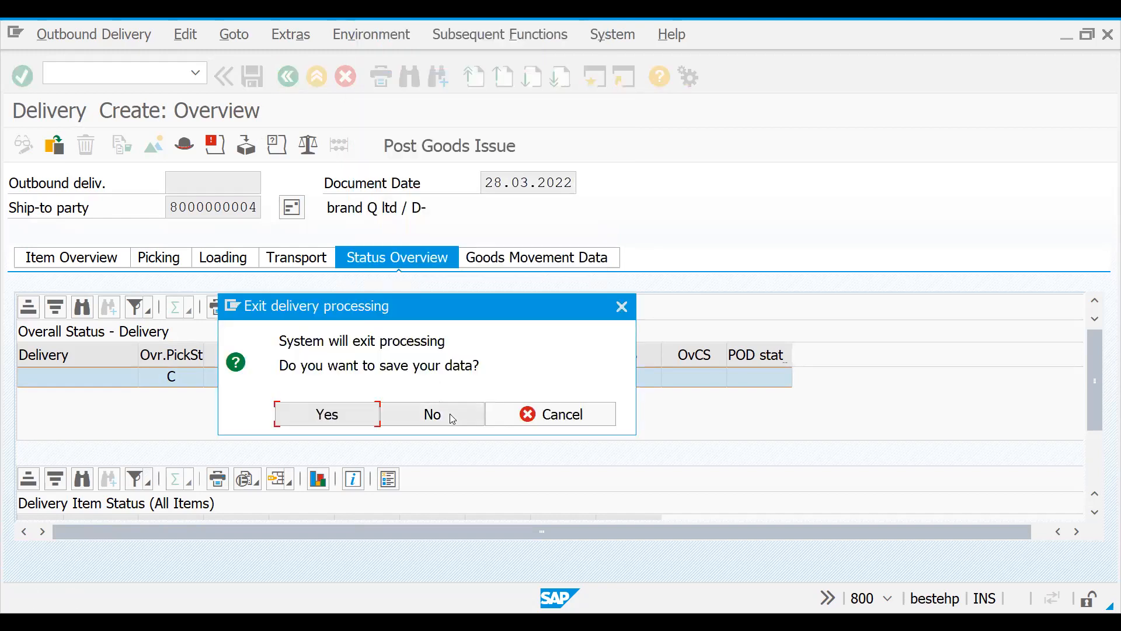
pyautogui.click(450, 413)
pyautogui.press('Return')
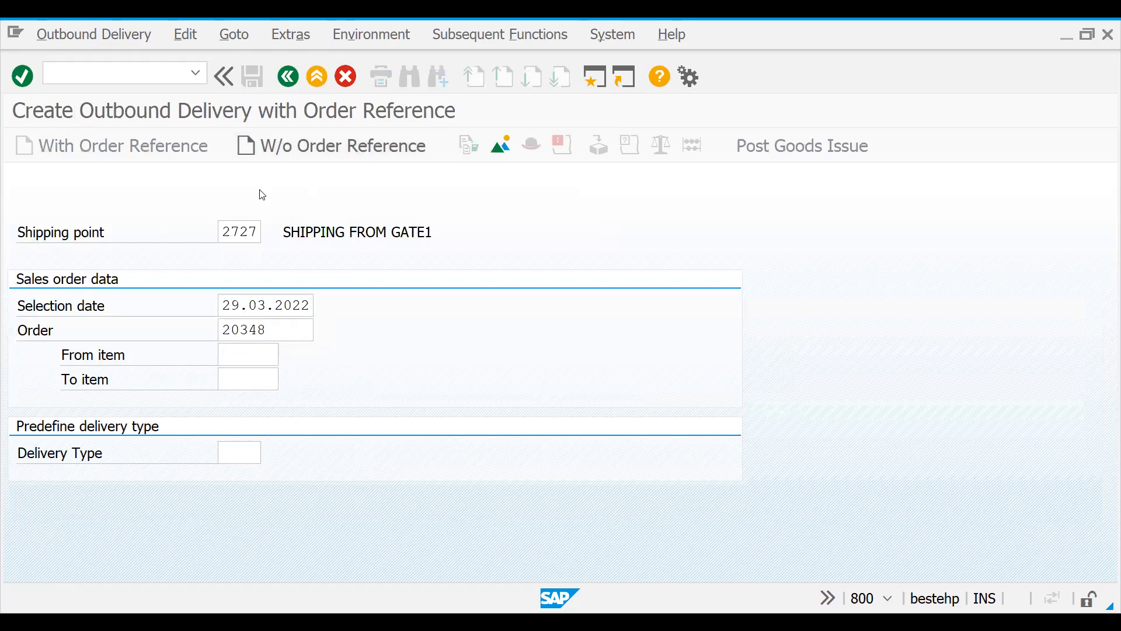
# Step: Create the outbound delivery again from the same order, with a picked quantity of 1 for item 10, and save it
pyautogui.press('Return')
pyautogui.click(563, 431)
pyautogui.write('1')
pyautogui.press('Return')
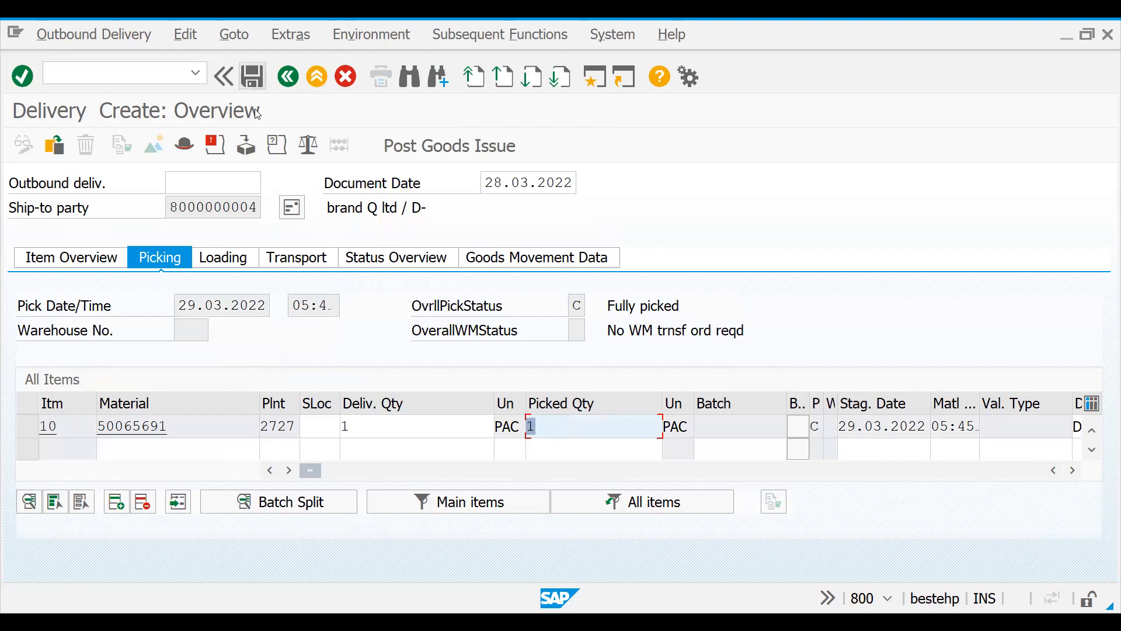
pyautogui.click(254, 77)
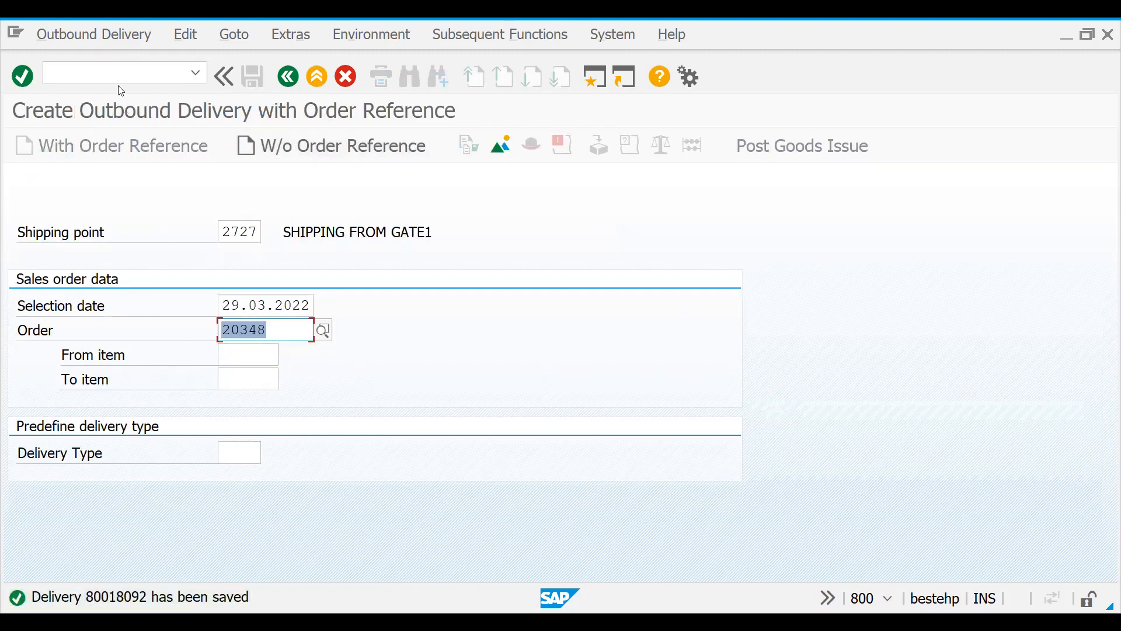
# Step: Open the saved delivery for changes with transaction VL02N and enter storage location SALE for item 10
pyautogui.click(110, 69)
pyautogui.write('/N')
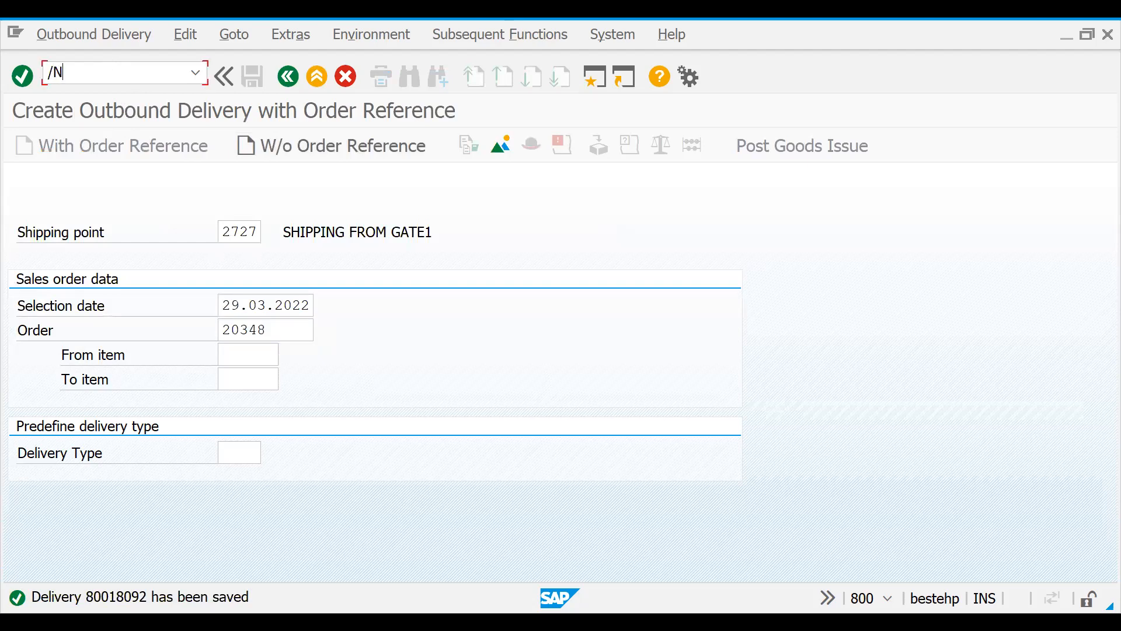
pyautogui.write('VL02N')
pyautogui.press('Return')
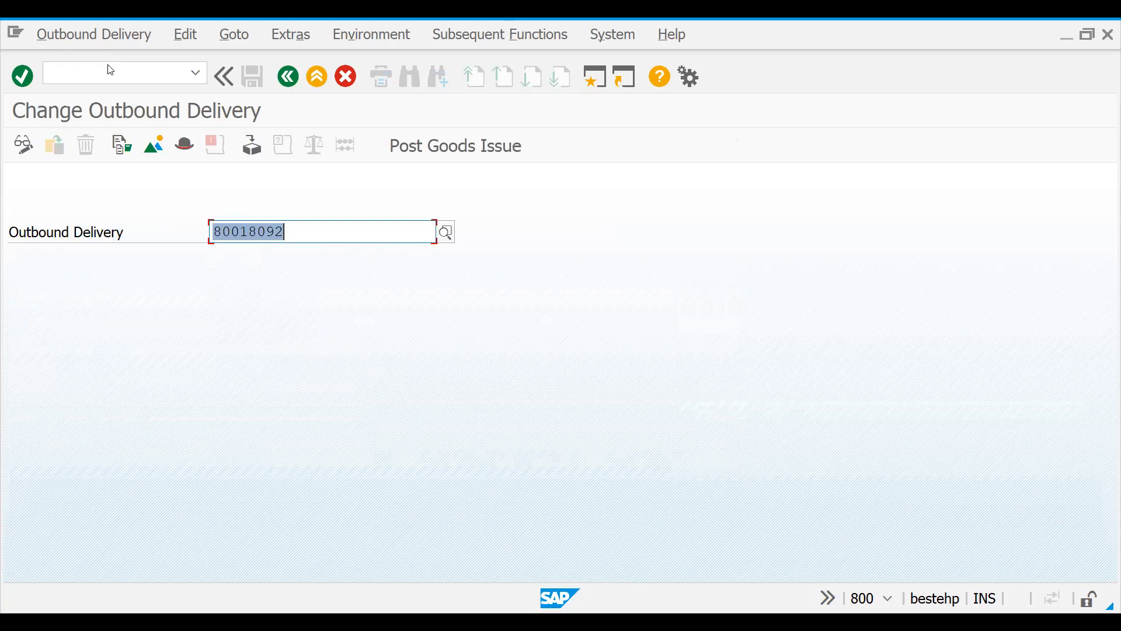
pyautogui.press('Return')
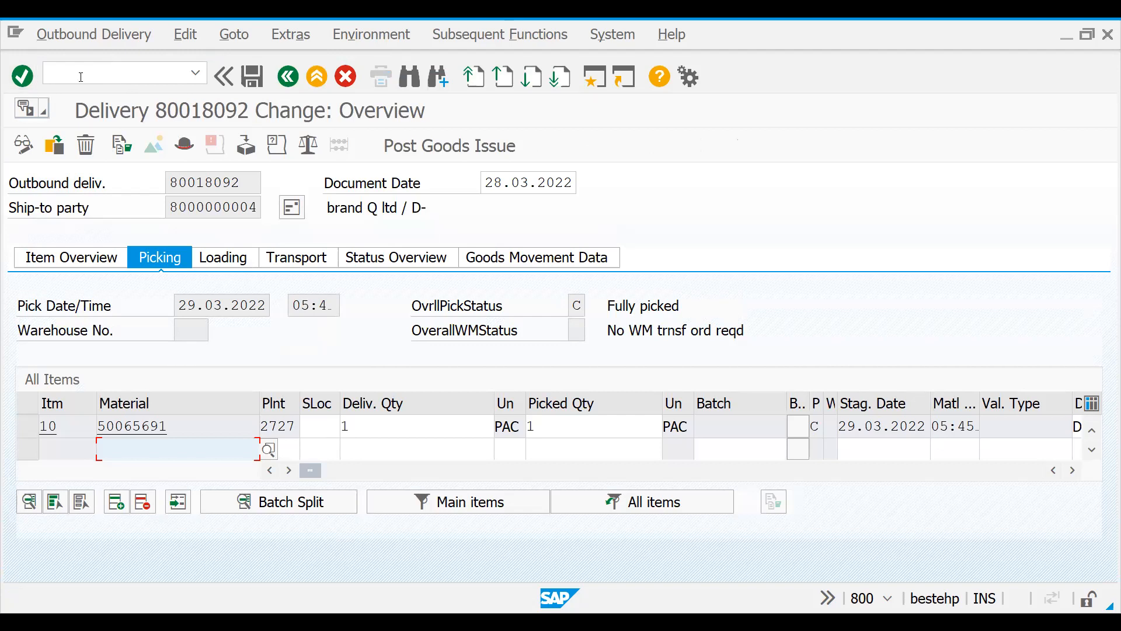
pyautogui.click(315, 430)
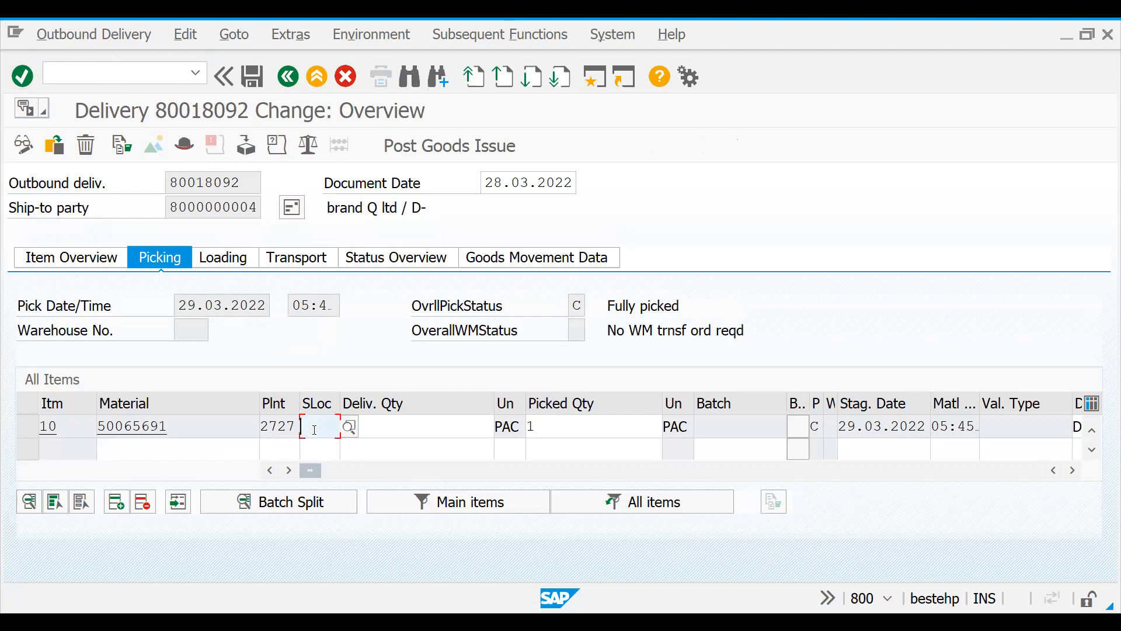
pyautogui.write('SALE')
# Step: Start transaction MB1C and enter movement type 561, plant 2727 and storage location SALE as defaults for the goods receipt
pyautogui.click(113, 67)
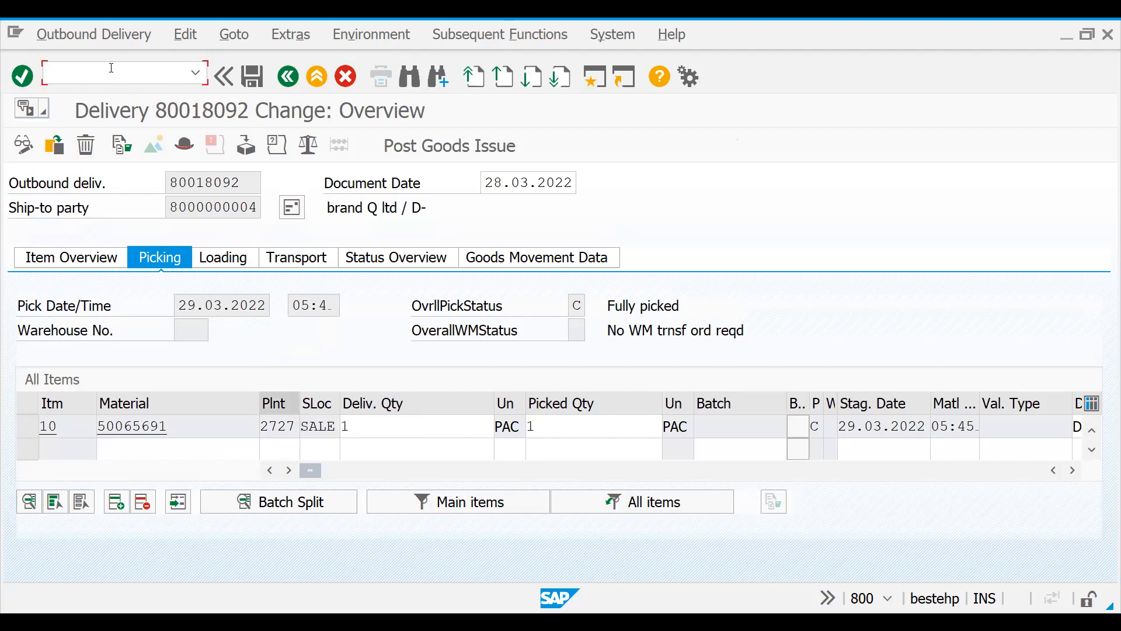
pyautogui.write('/NMB1')
pyautogui.write('C')
pyautogui.press('Return')
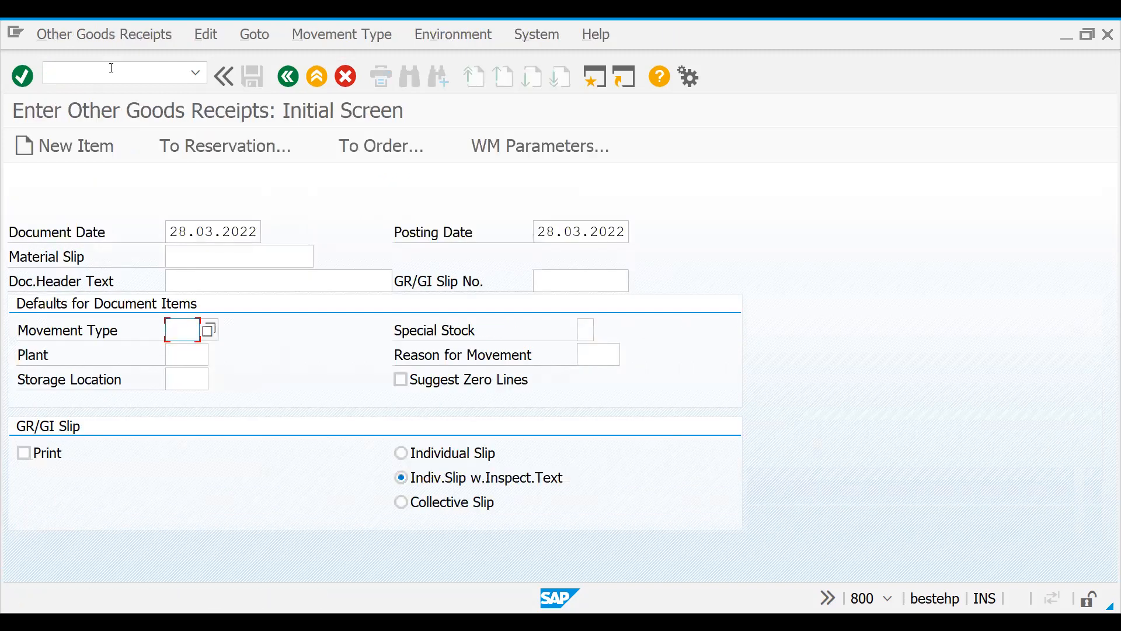
pyautogui.write('5')
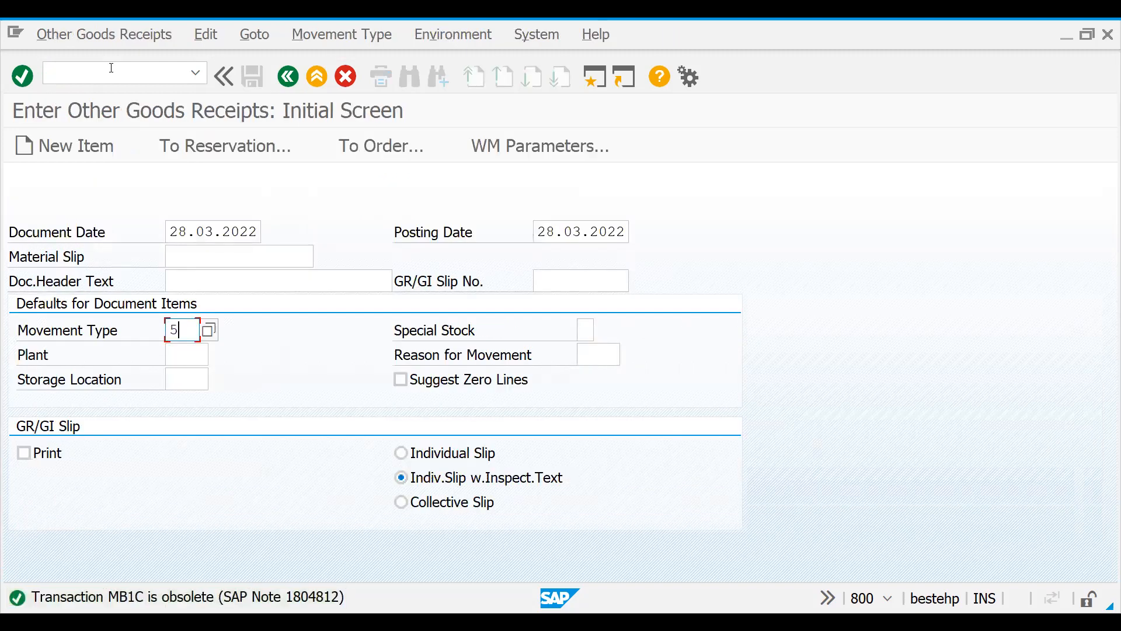
pyautogui.write('61')
pyautogui.click(190, 357)
pyautogui.write('2727')
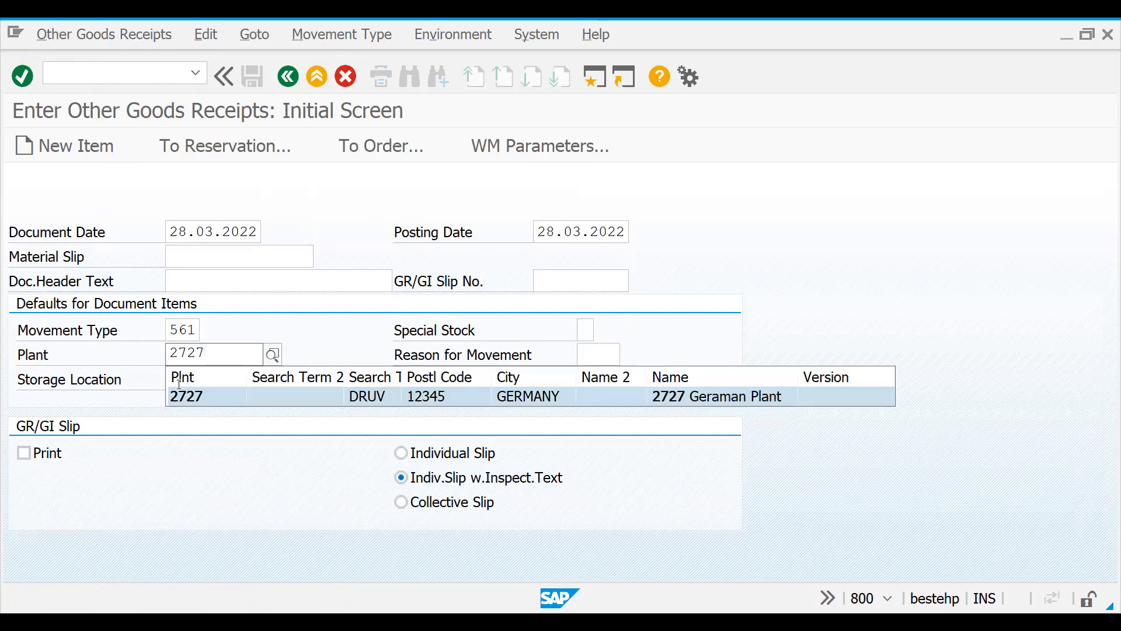
pyautogui.click(181, 397)
pyautogui.click(219, 381)
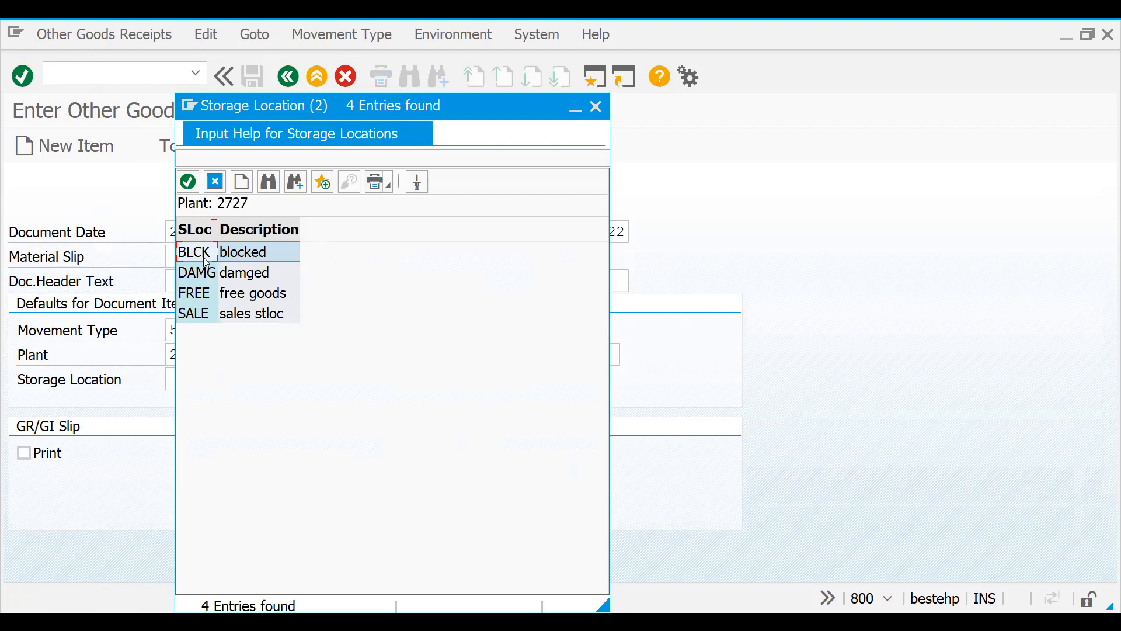
pyautogui.doubleClick(196, 315)
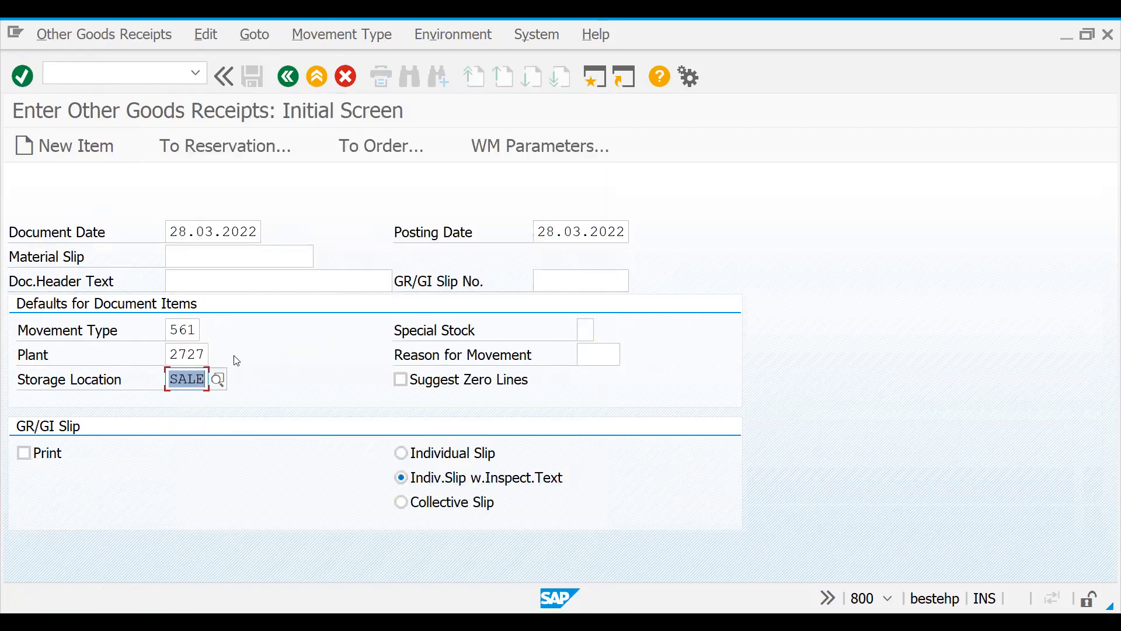
pyautogui.click(199, 79)
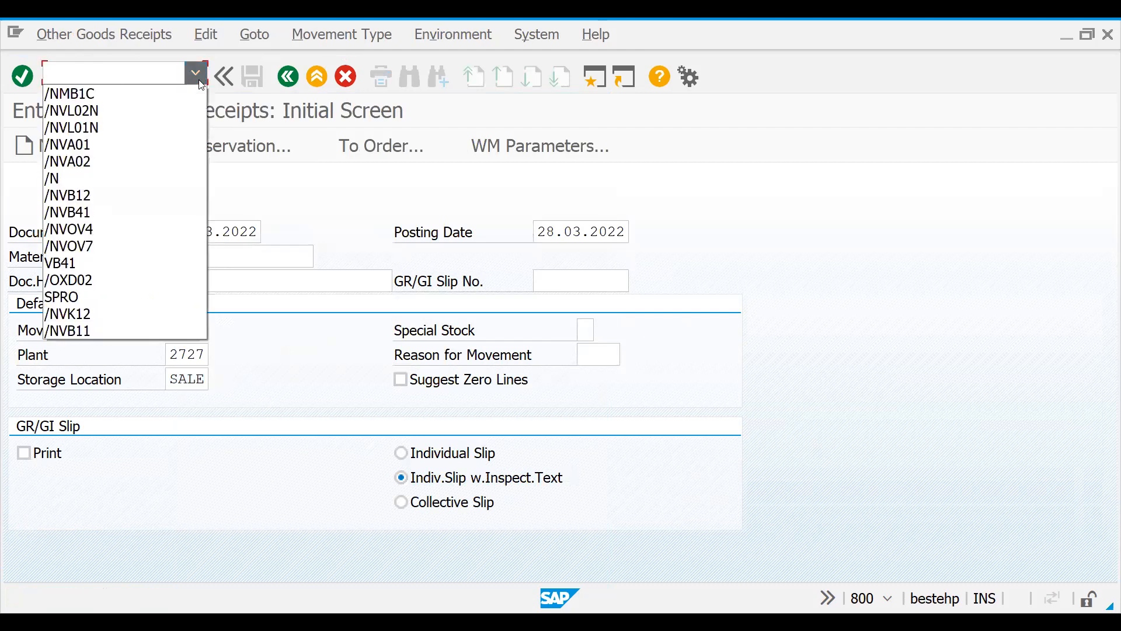
pyautogui.click(201, 85)
pyautogui.click(289, 386)
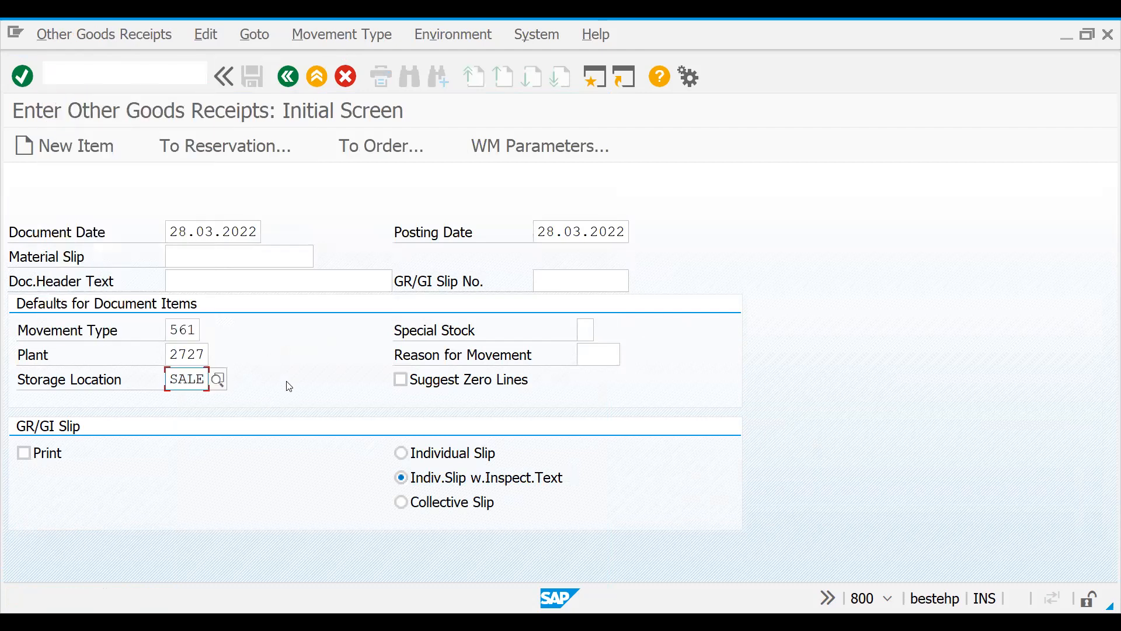
# Step: Submit the goods receipt defaults and follow the message's help text to the Plant Parameters customizing activity, opening its plant settings overview
pyautogui.press('Return')
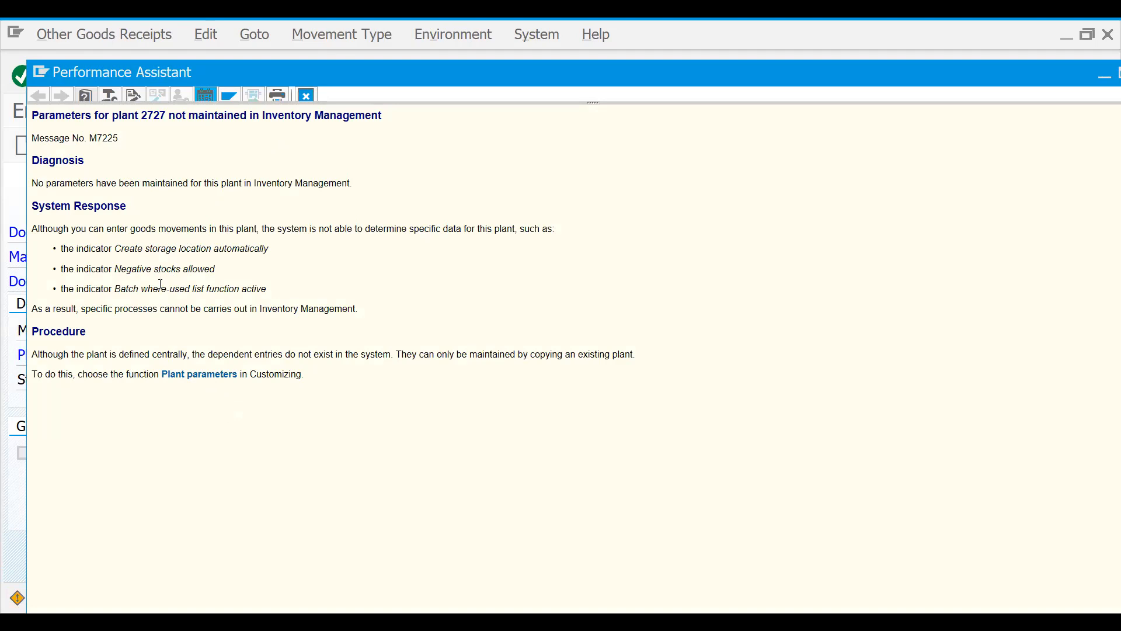
pyautogui.click(200, 377)
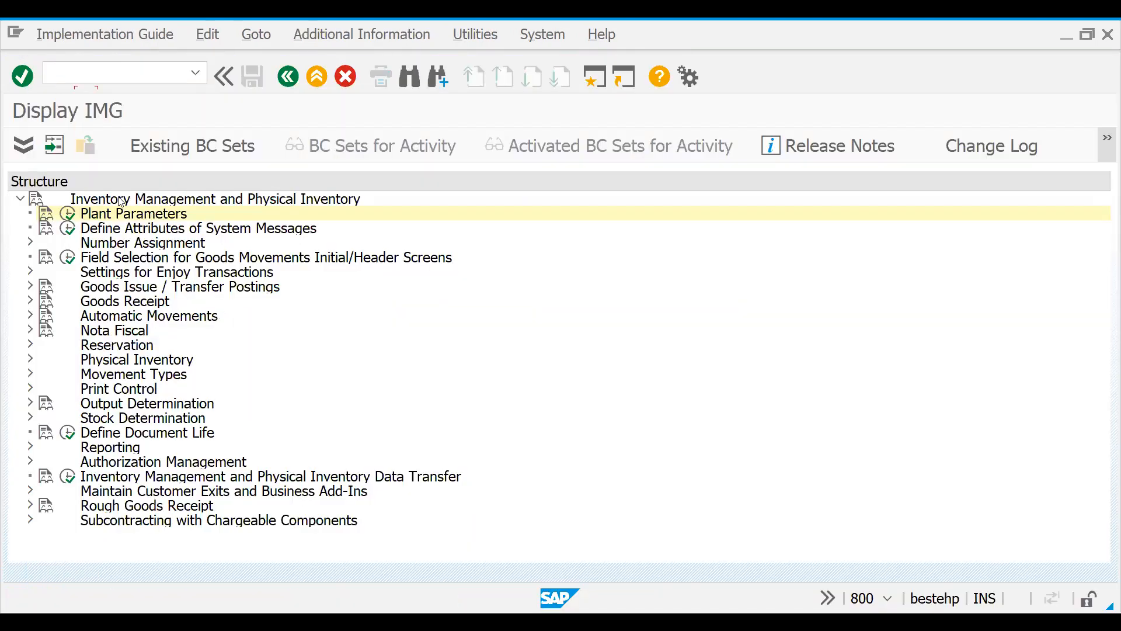
pyautogui.click(290, 77)
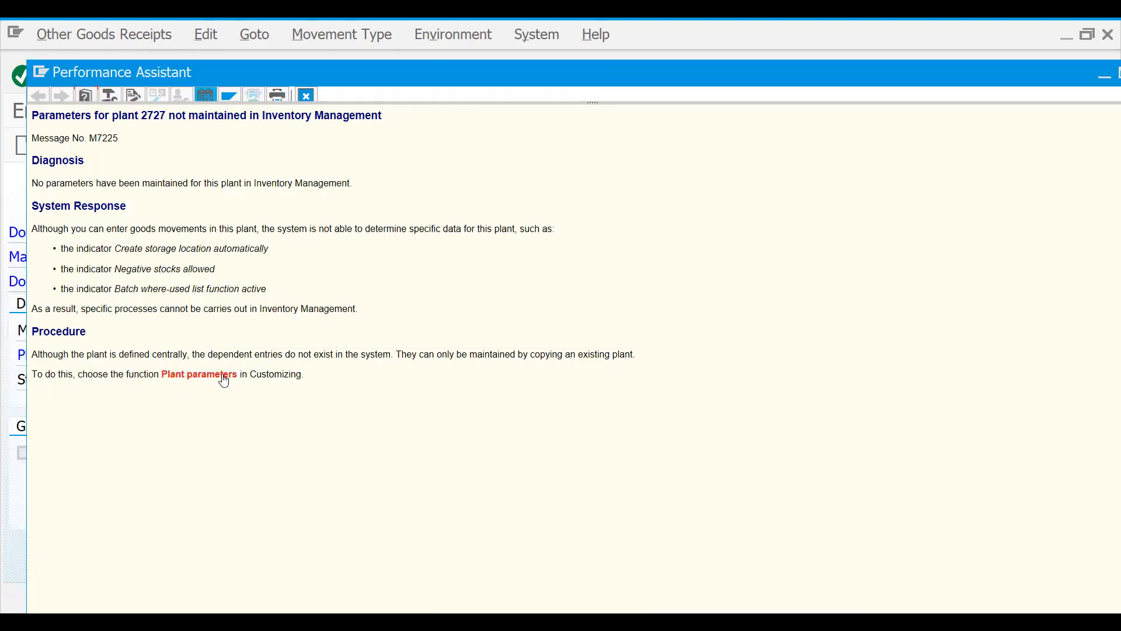
pyautogui.click(170, 380)
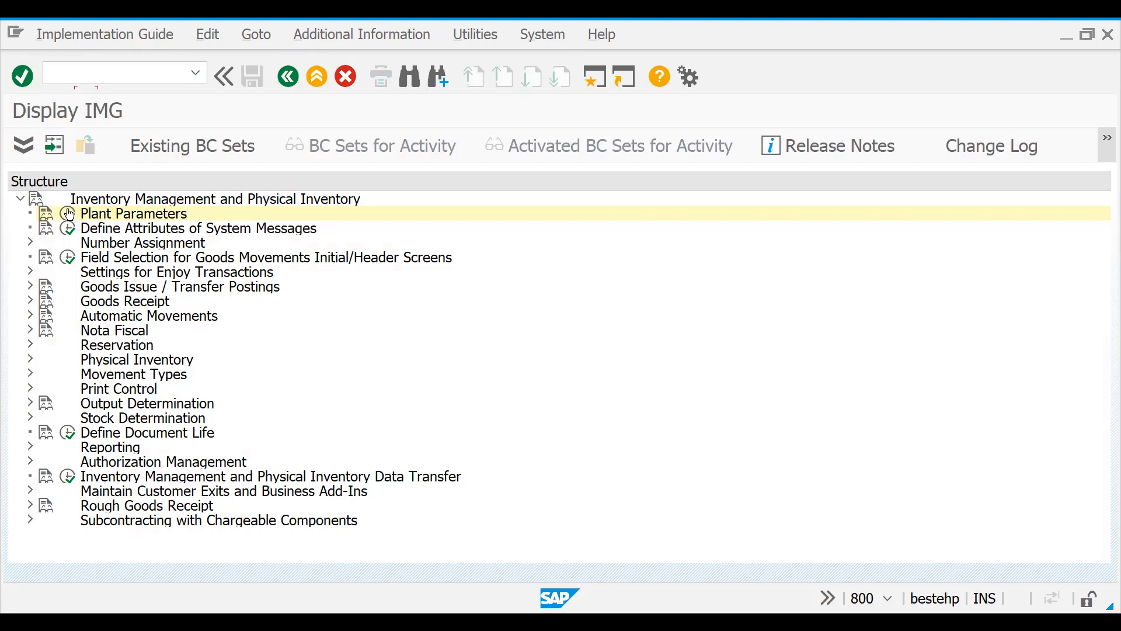
pyautogui.click(67, 214)
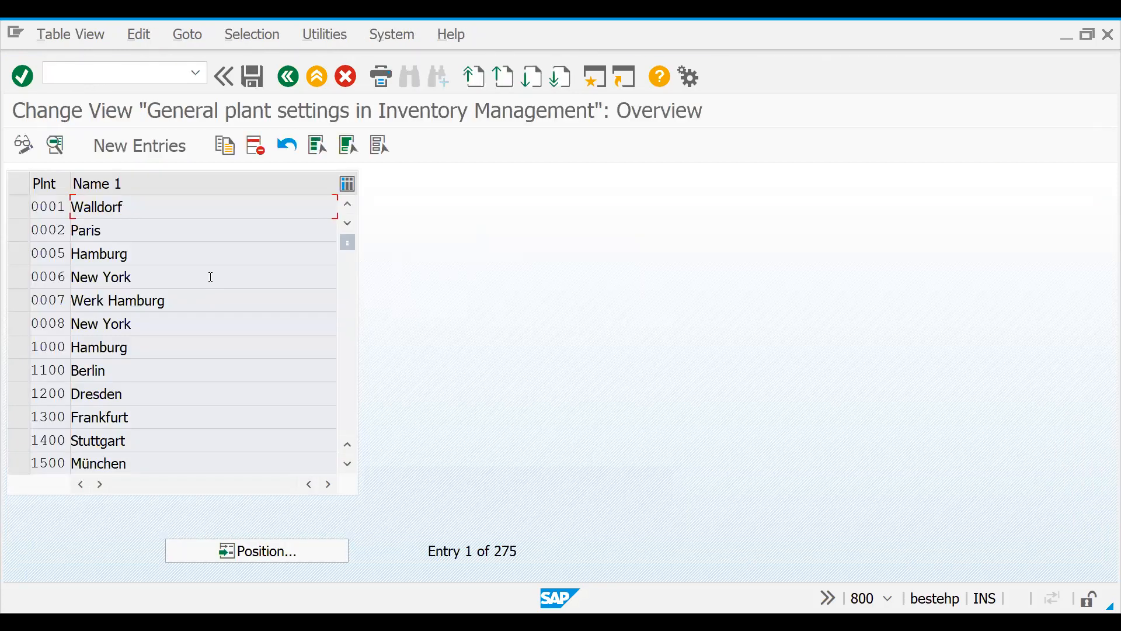
# Step: Start copying plant 0001 to review its inventory management settings and the stock type options, and cancel the copy
pyautogui.click(19, 210)
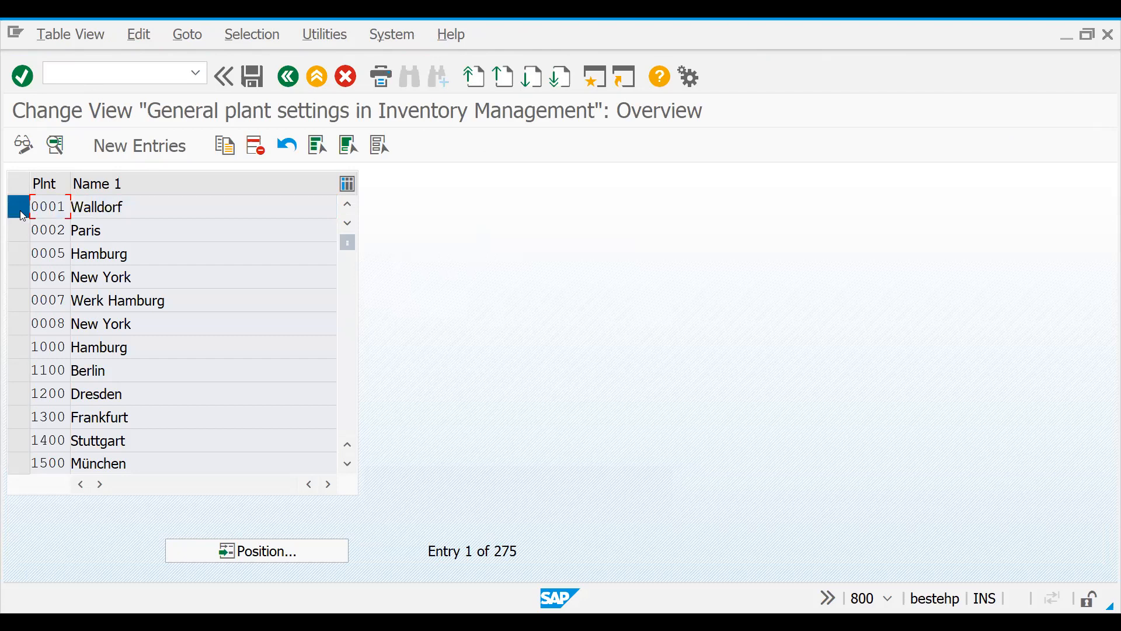
pyautogui.click(224, 146)
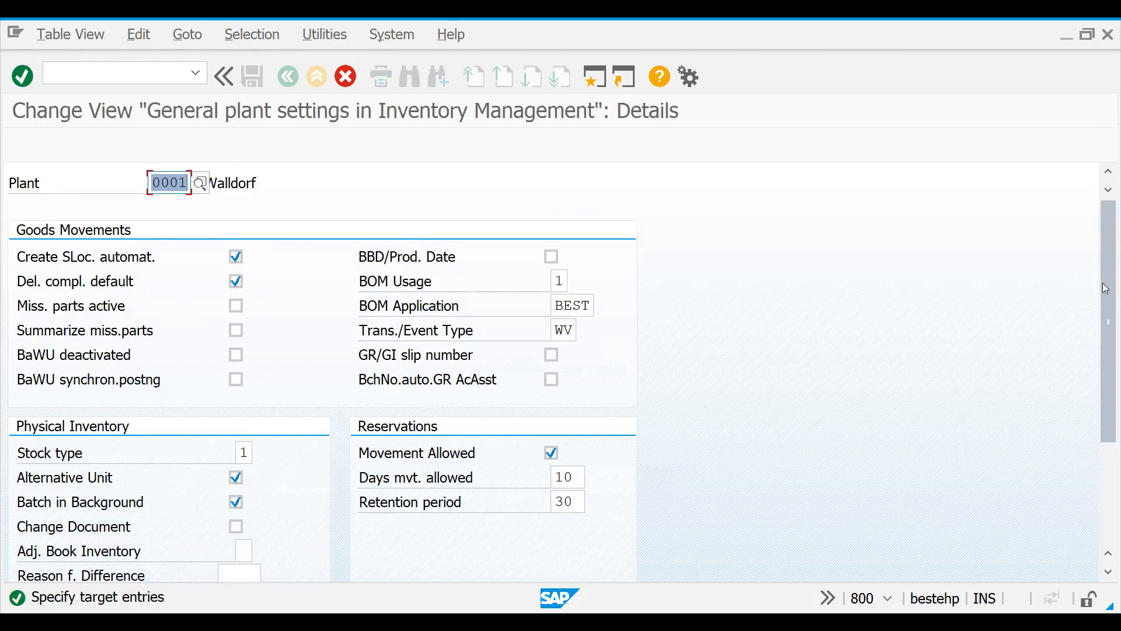
pyautogui.moveTo(1103, 358); pyautogui.dragTo(1107, 318)
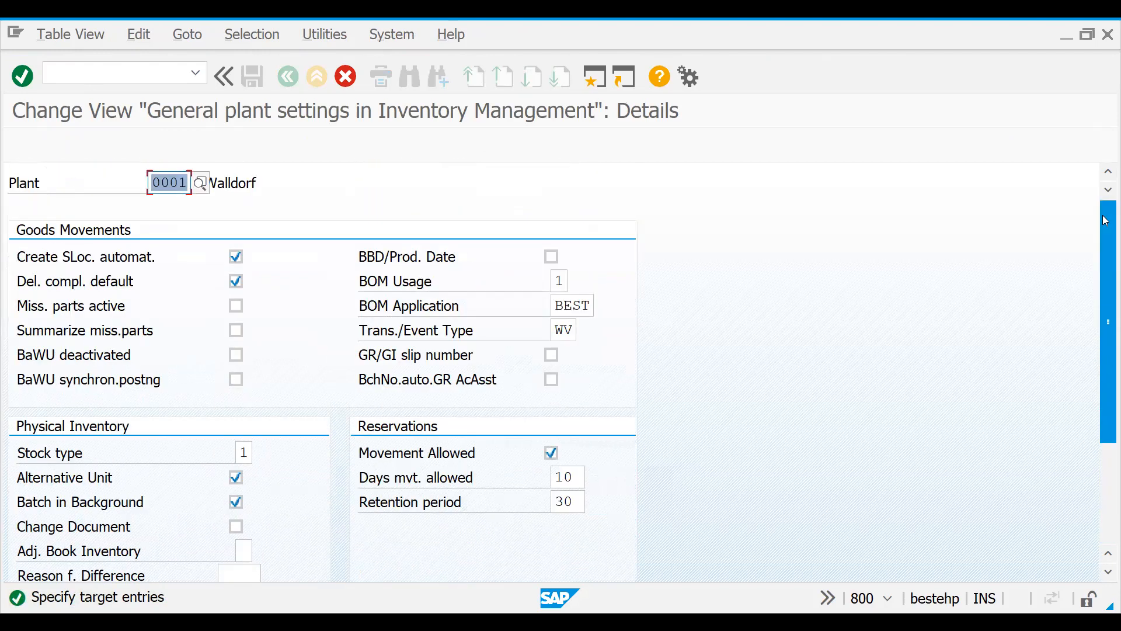
pyautogui.click(244, 453)
pyautogui.click(261, 453)
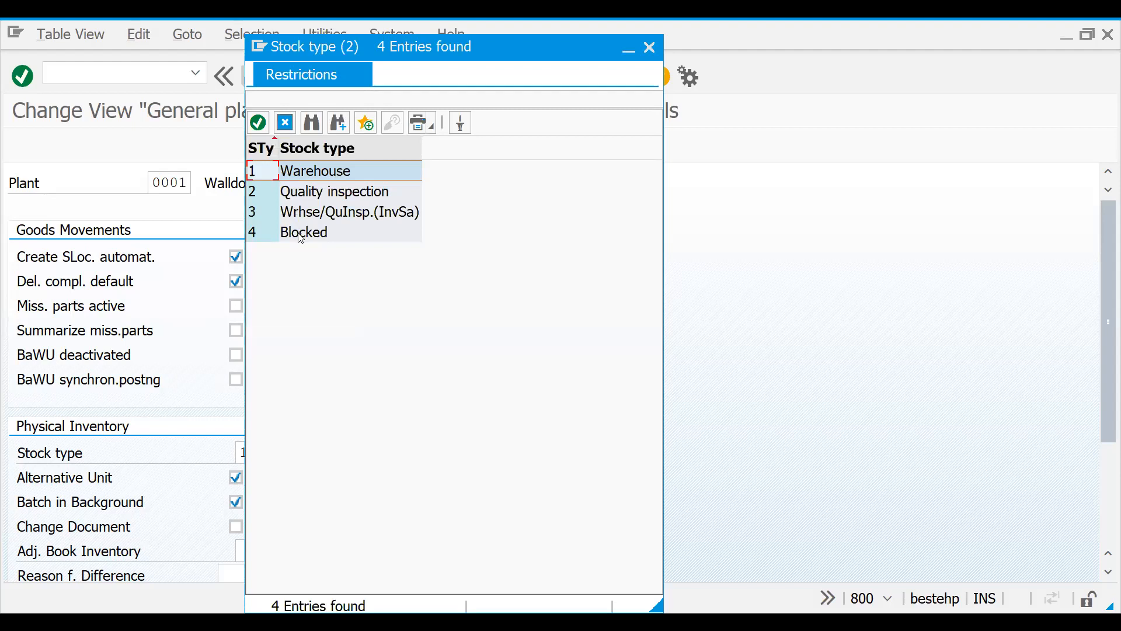
pyautogui.press('Escape')
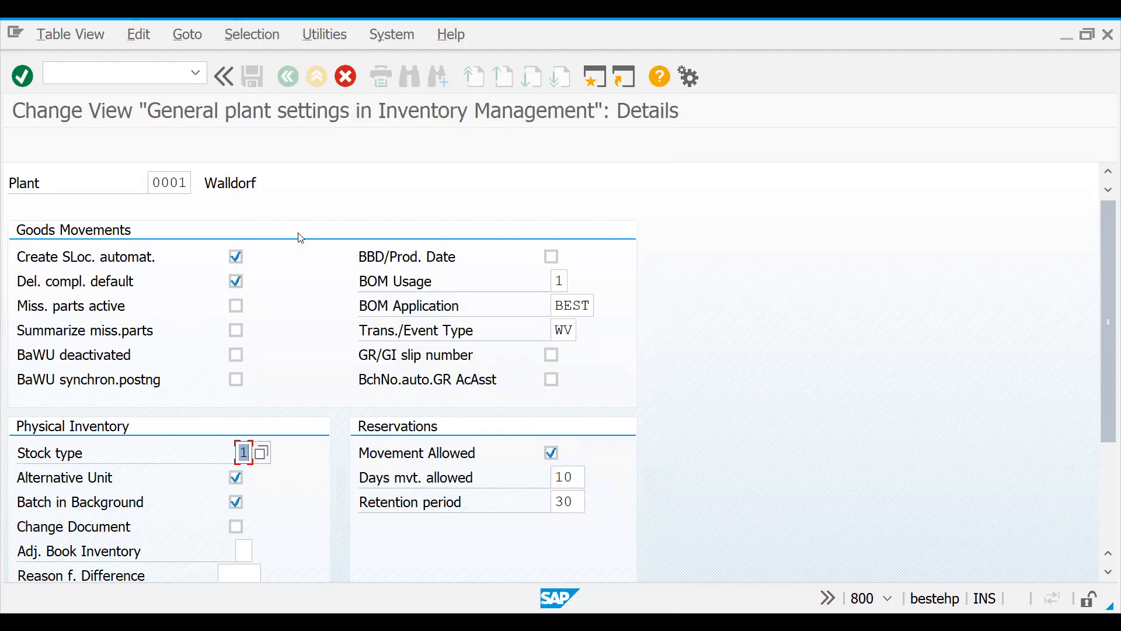
pyautogui.click(346, 76)
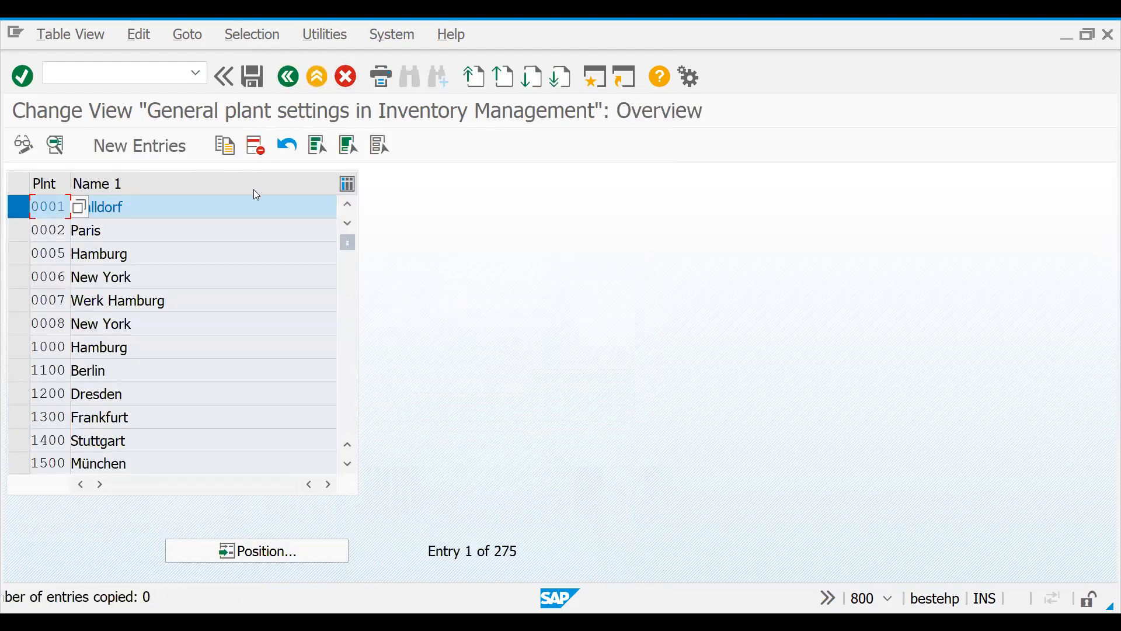
# Step: View the detailed inventory management settings of plant 0005 and return to the plant overview
pyautogui.click(20, 207)
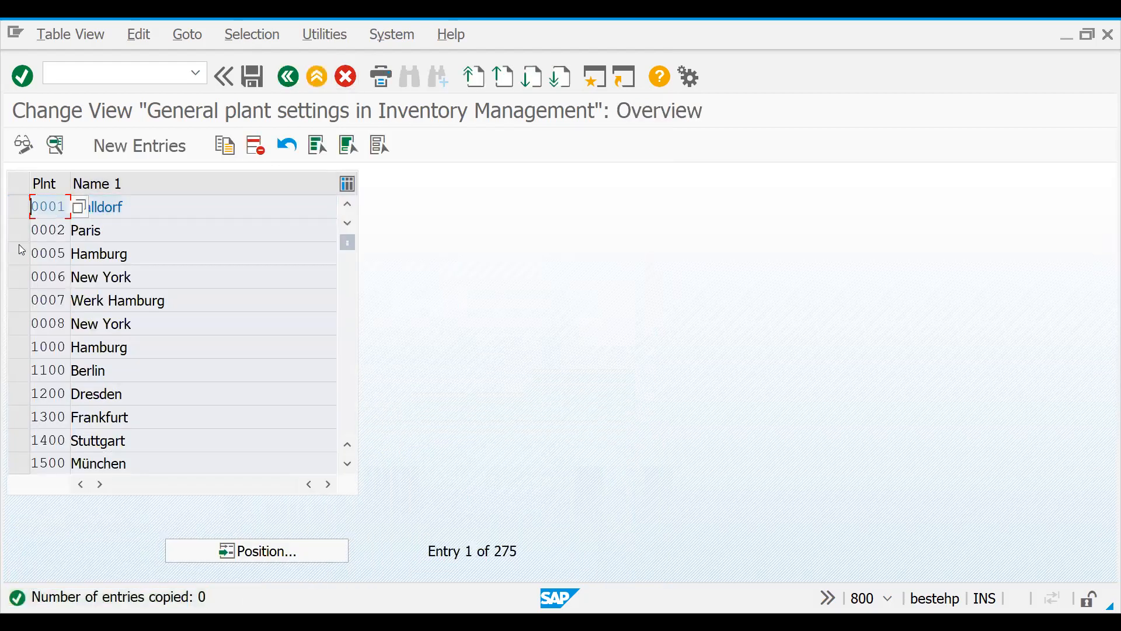
pyautogui.click(21, 251)
pyautogui.doubleClick(50, 255)
pyautogui.press('space')
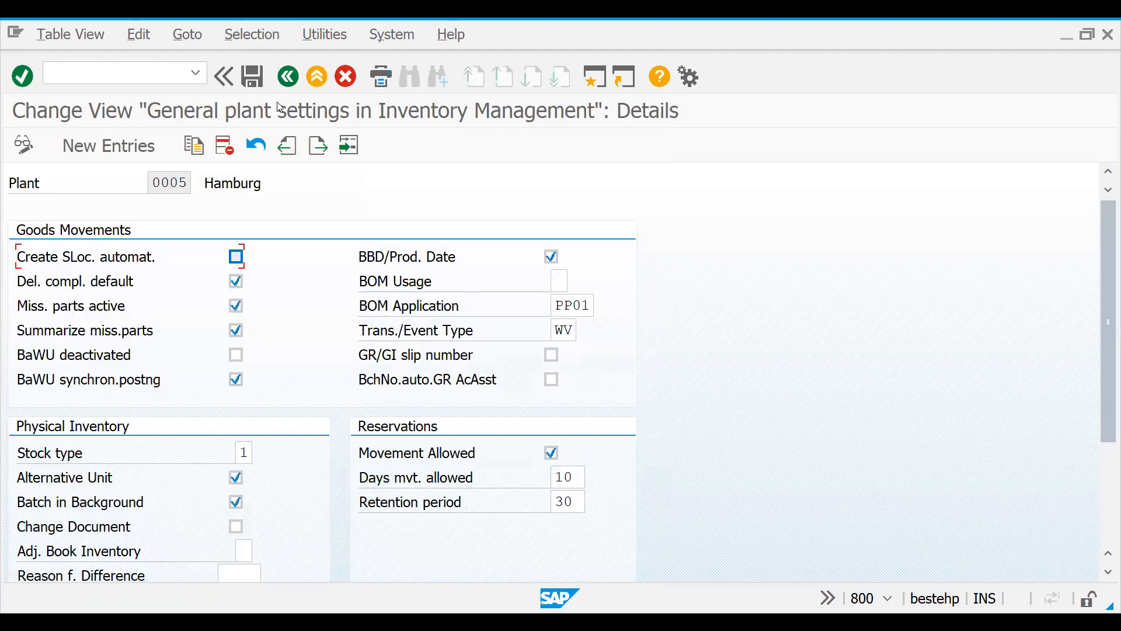
pyautogui.click(290, 80)
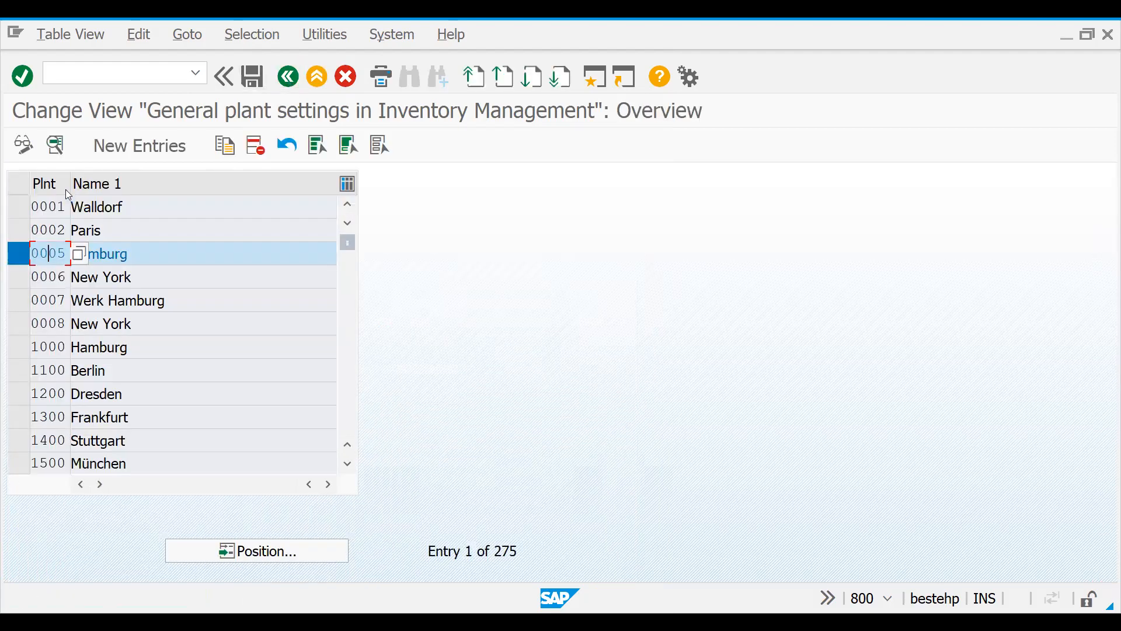
# Step: View the detailed inventory management settings of plant 1000 and return to the list of plants
pyautogui.click(18, 253)
pyautogui.click(20, 207)
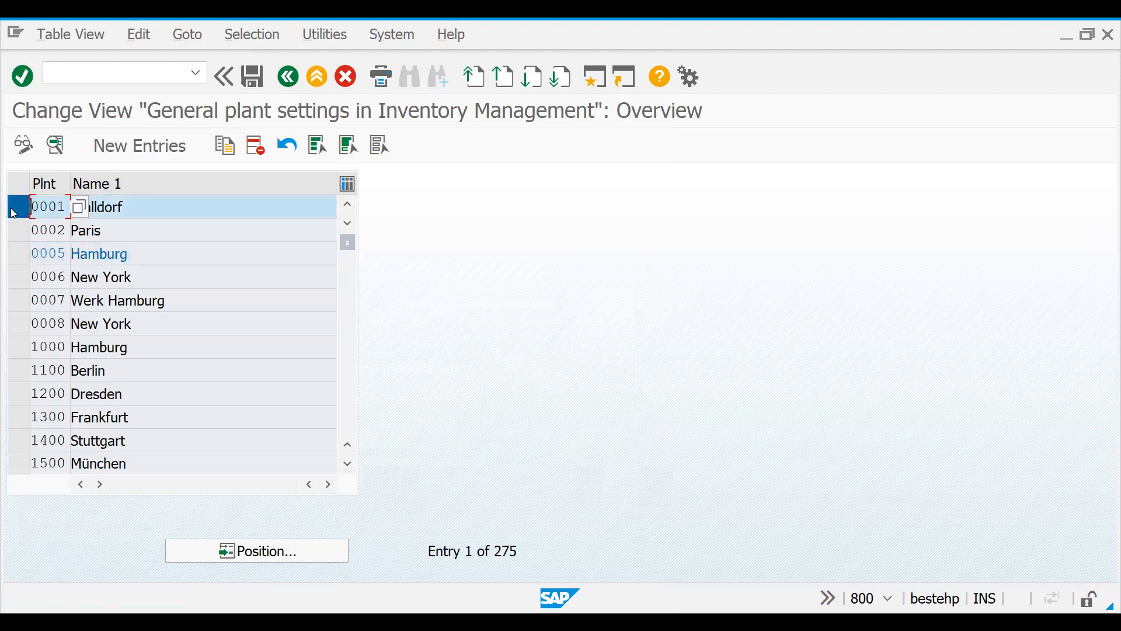
pyautogui.click(18, 207)
pyautogui.click(24, 347)
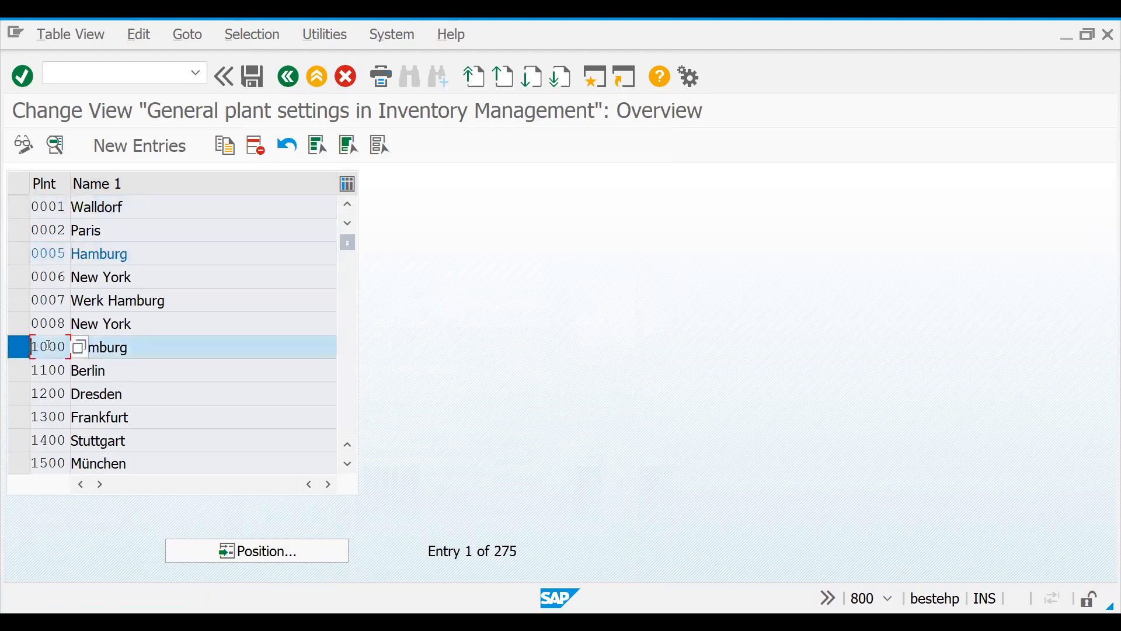
pyautogui.doubleClick(40, 347)
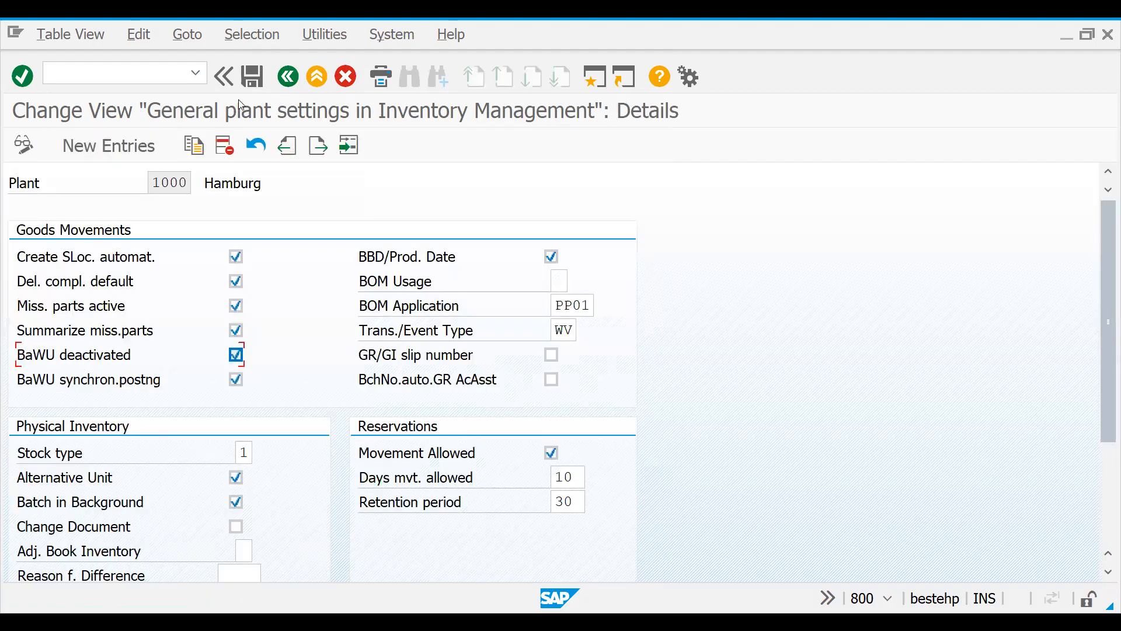
pyautogui.click(289, 77)
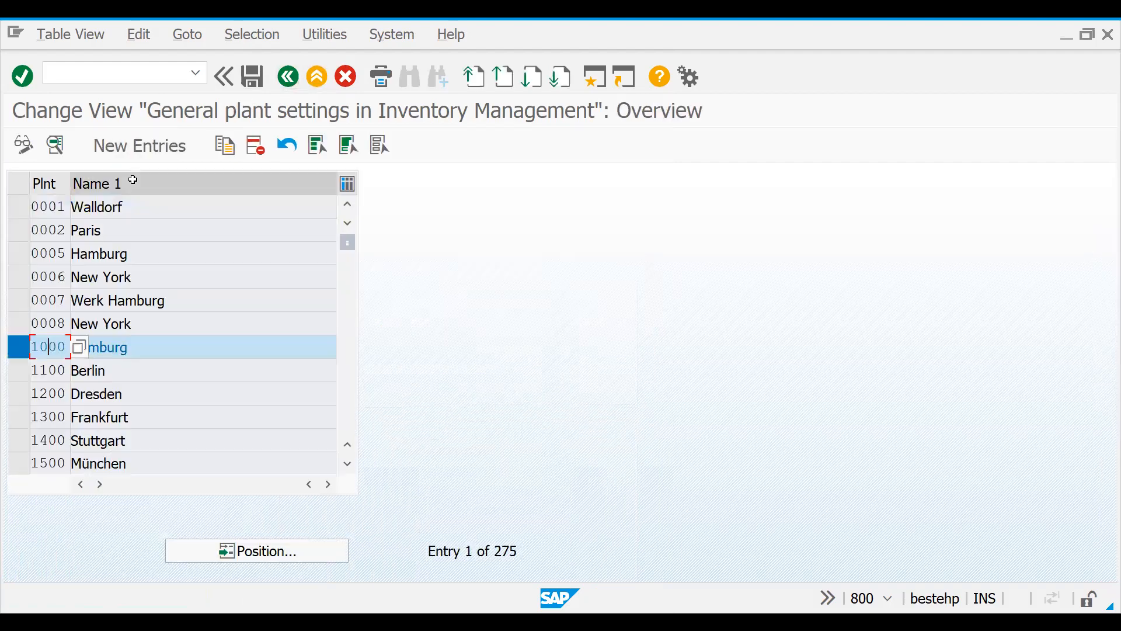
# Step: Copy the inventory management settings of plant 0001 to plant 2727
pyautogui.click(19, 207)
pyautogui.click(224, 156)
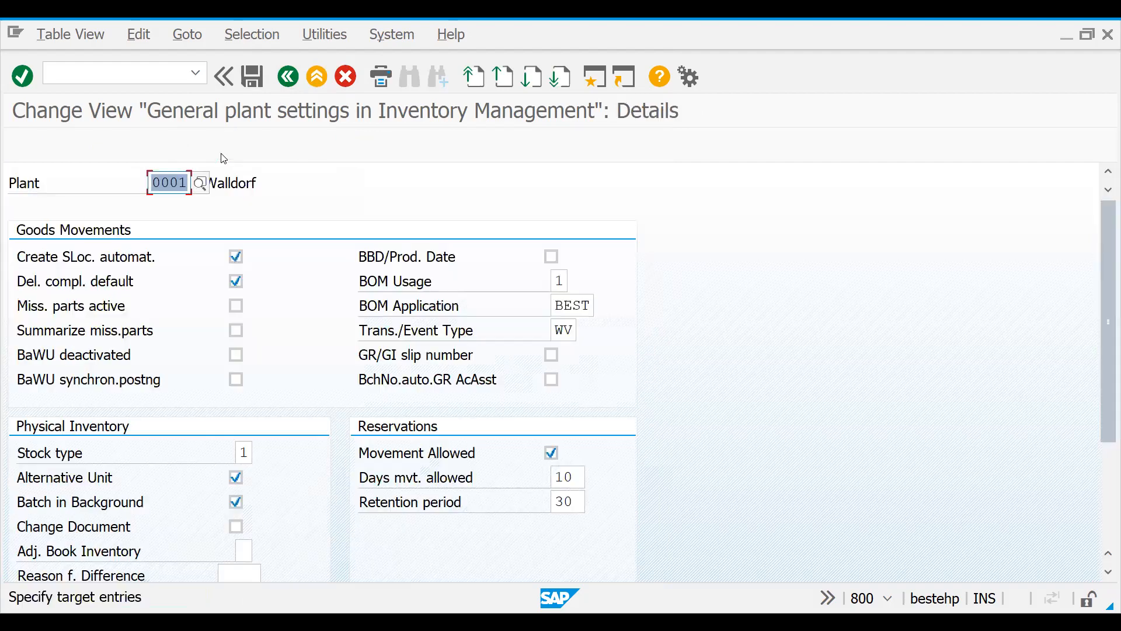
pyautogui.write('2727')
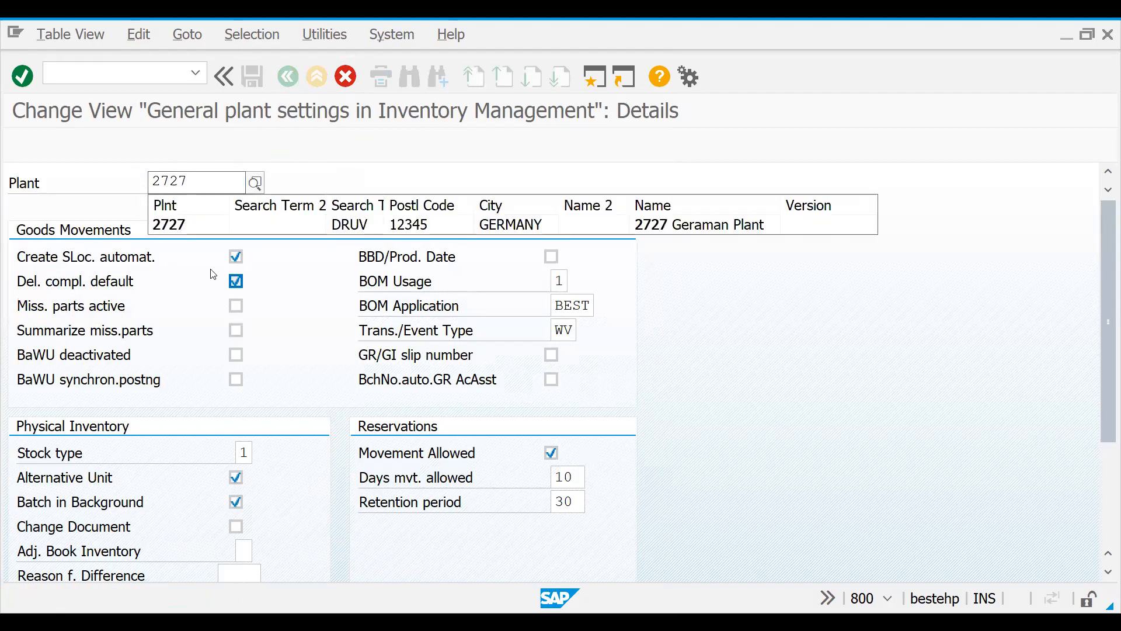
pyautogui.click(182, 223)
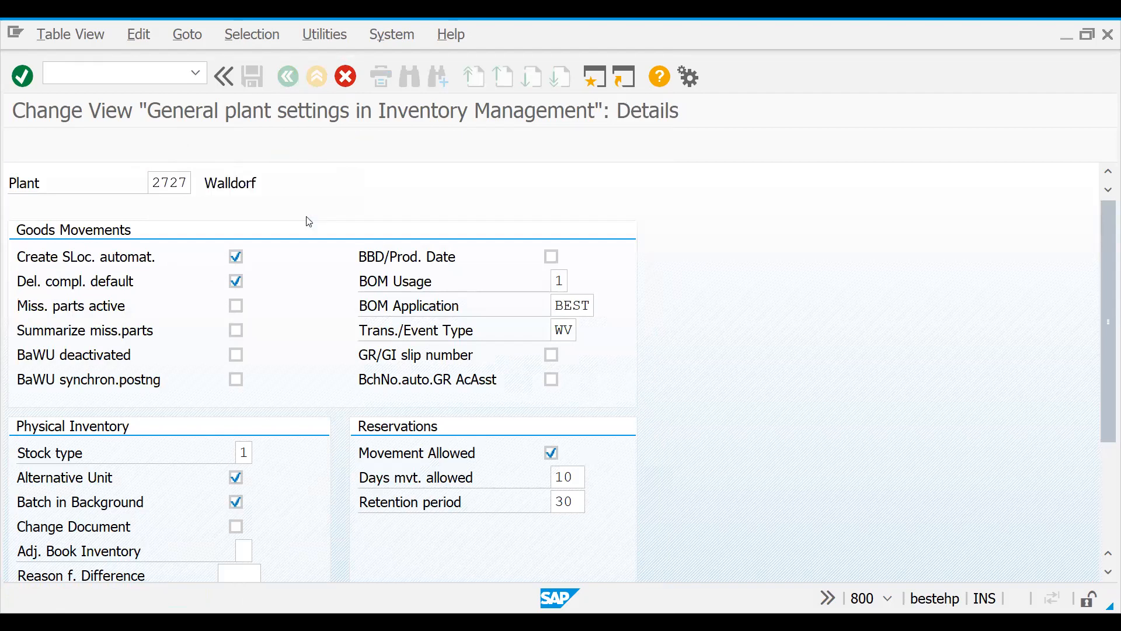
pyautogui.press('Return')
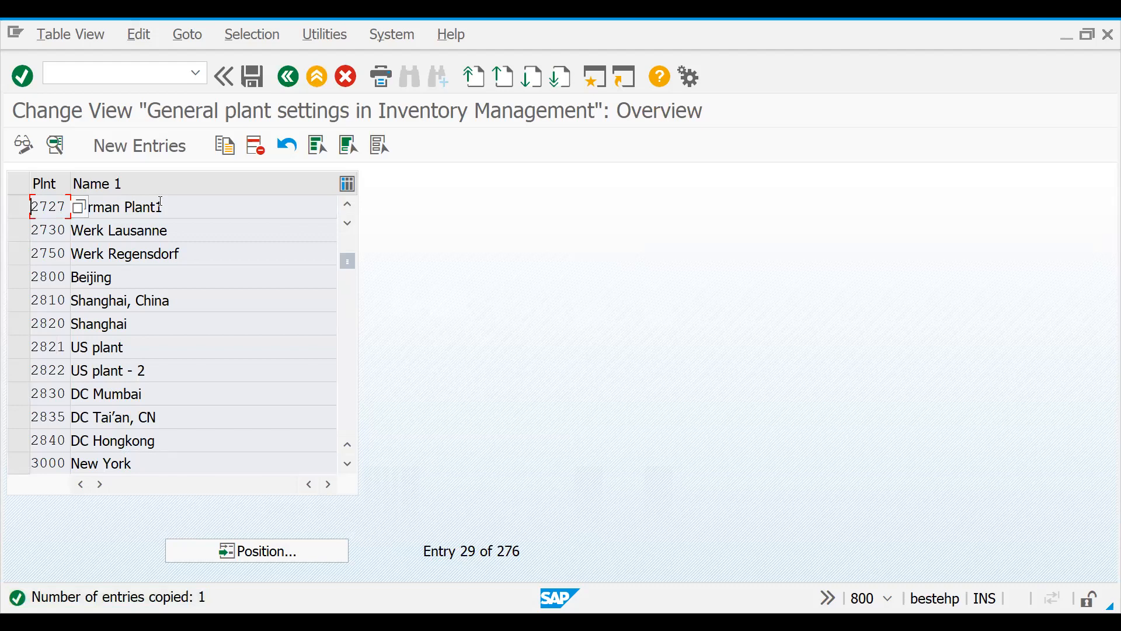
# Step: Save the new plant settings in the "sales settings" customizing request and return to the goods receipt entry, closing the message help
pyautogui.hotkey('ctrl', 's')
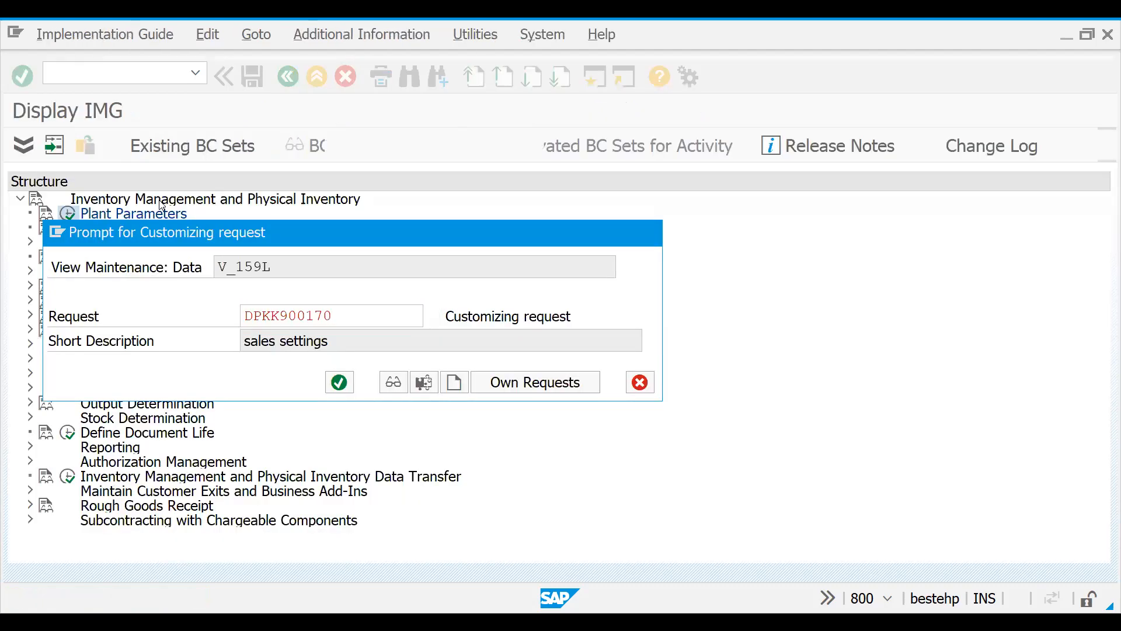
pyautogui.press('Return')
pyautogui.click(289, 76)
pyautogui.click(288, 76)
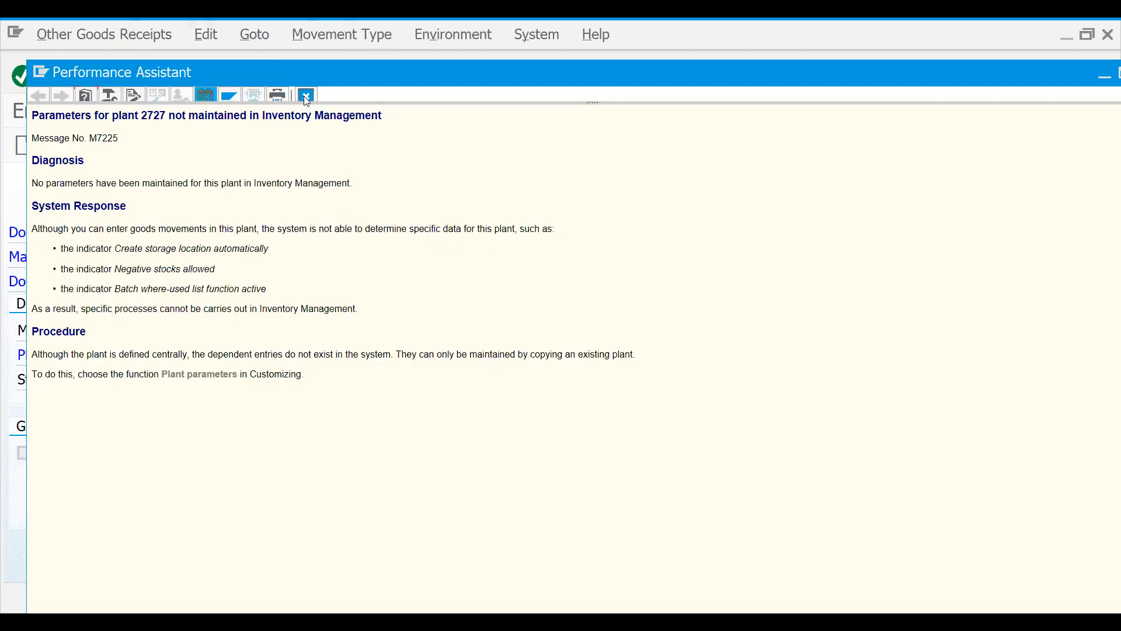
pyautogui.click(306, 96)
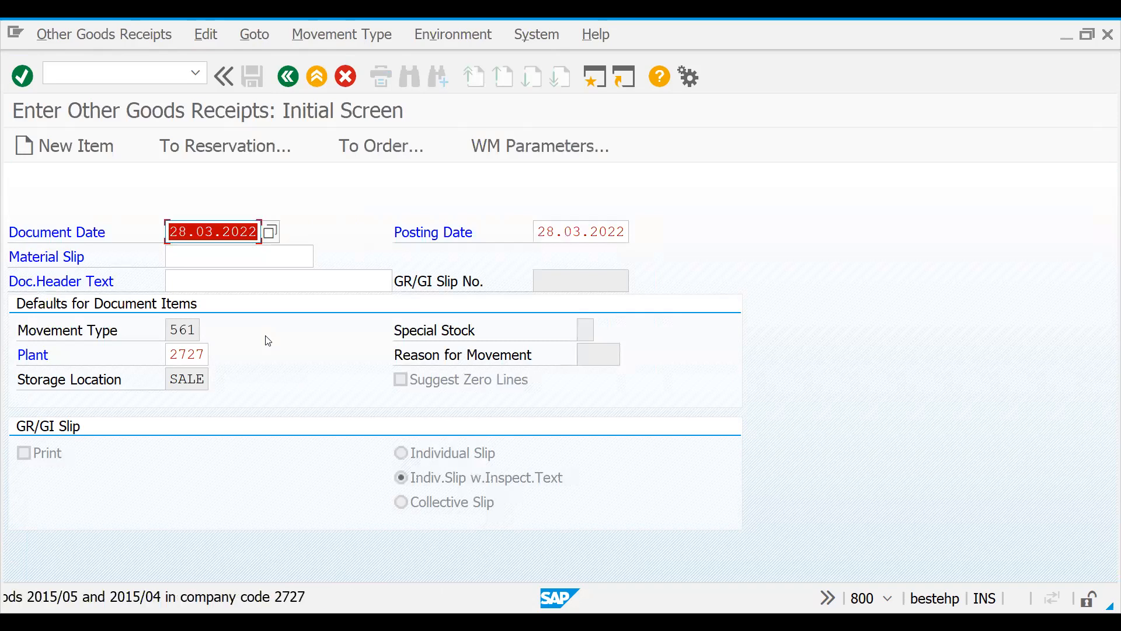
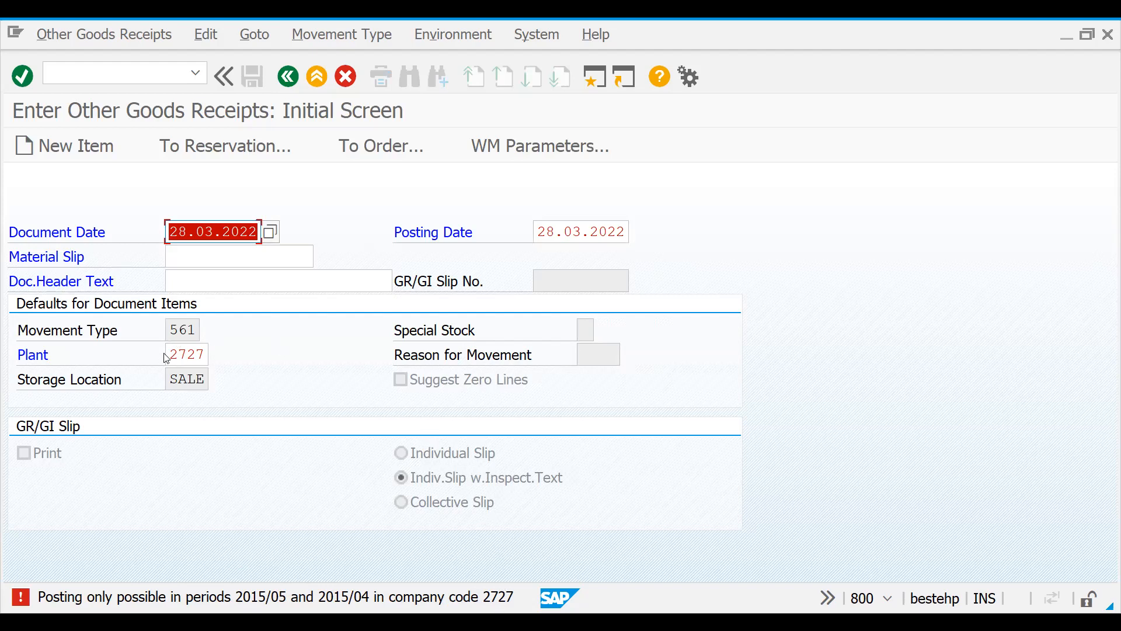
# Step: Start transaction MMPV and enter 2727 as both the from and to company code for the period closing
pyautogui.click(124, 74)
pyautogui.write('/NMMPV')
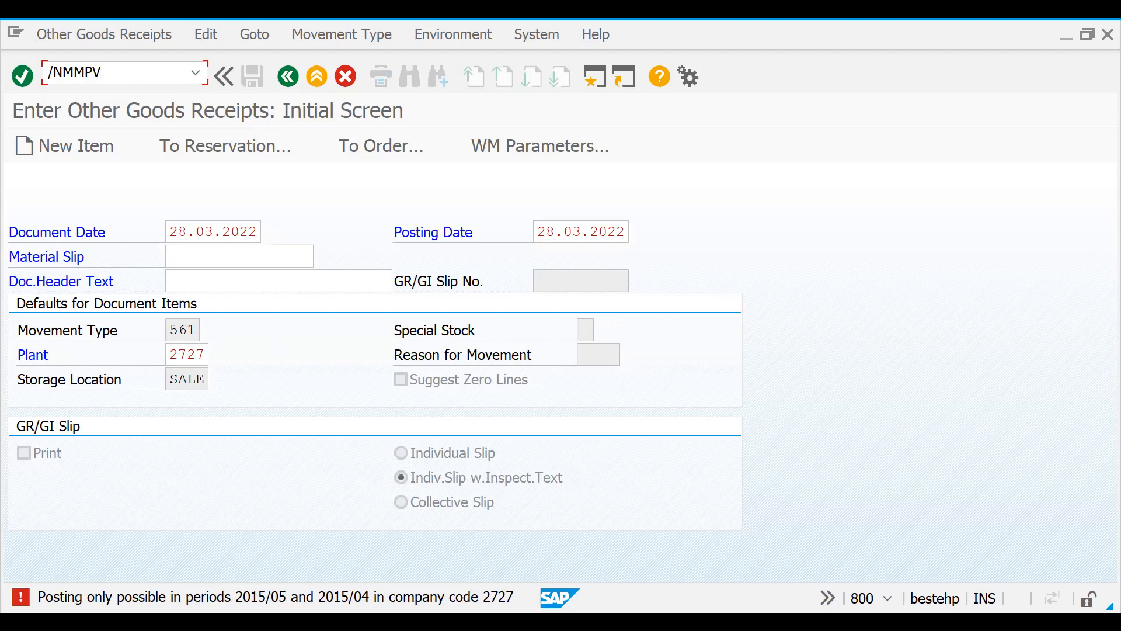
pyautogui.press('Return')
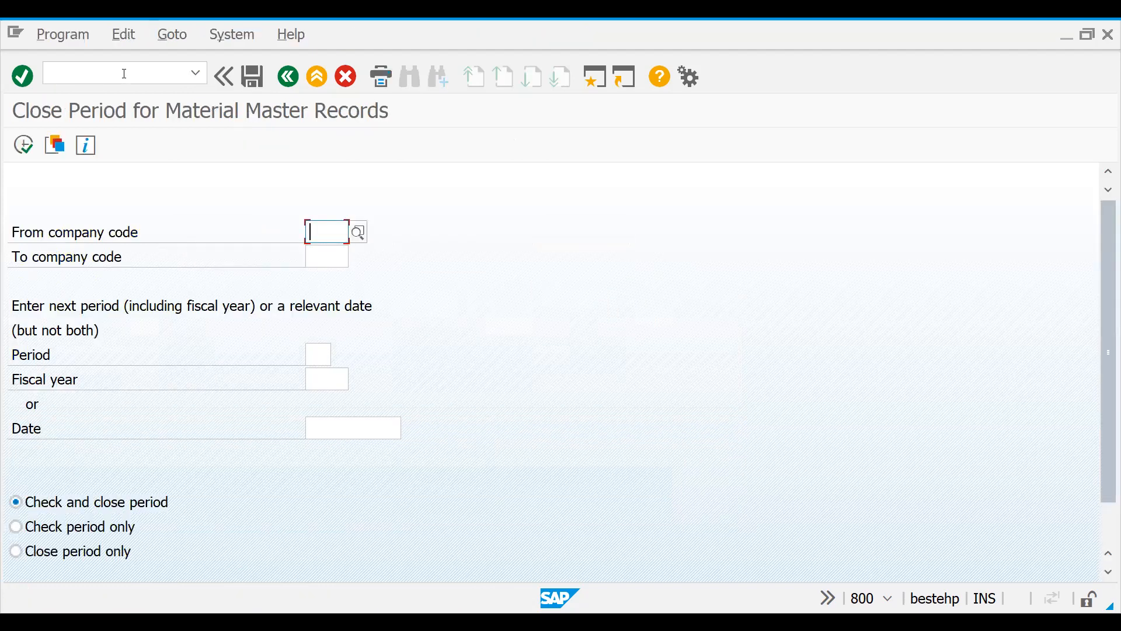
pyautogui.write('2727')
pyautogui.press('Tab')
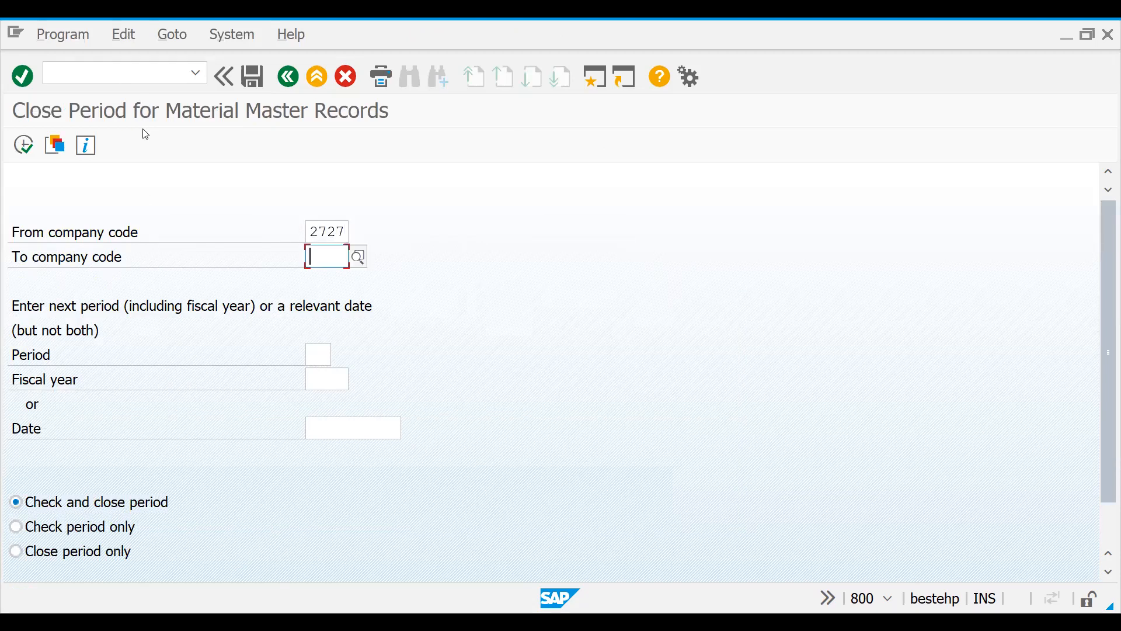
pyautogui.write('2727')
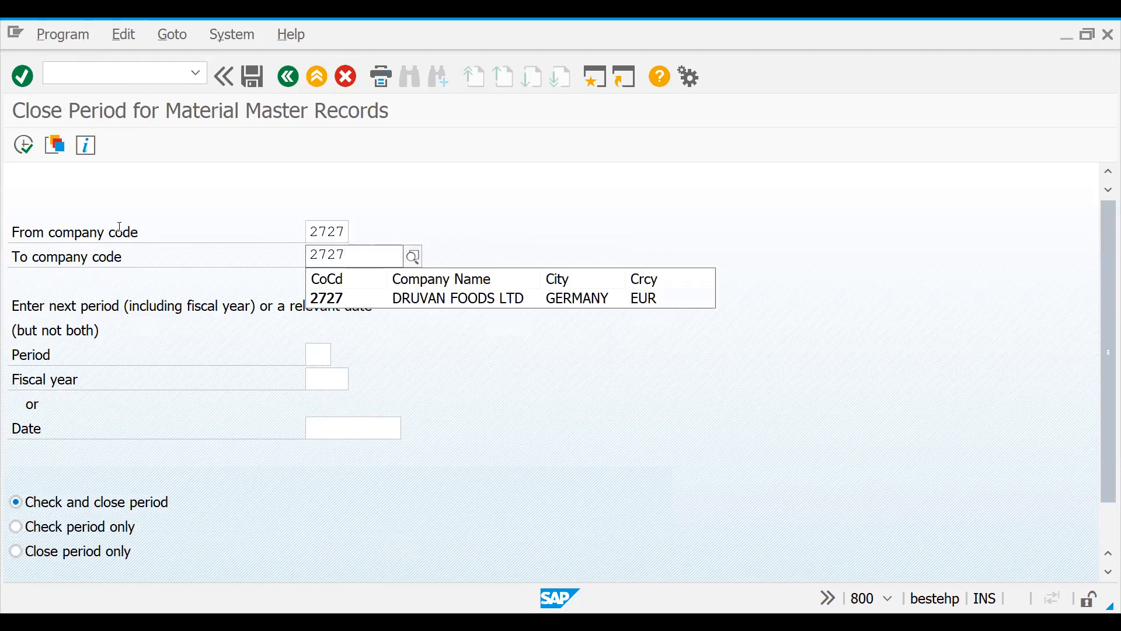
pyautogui.click(184, 263)
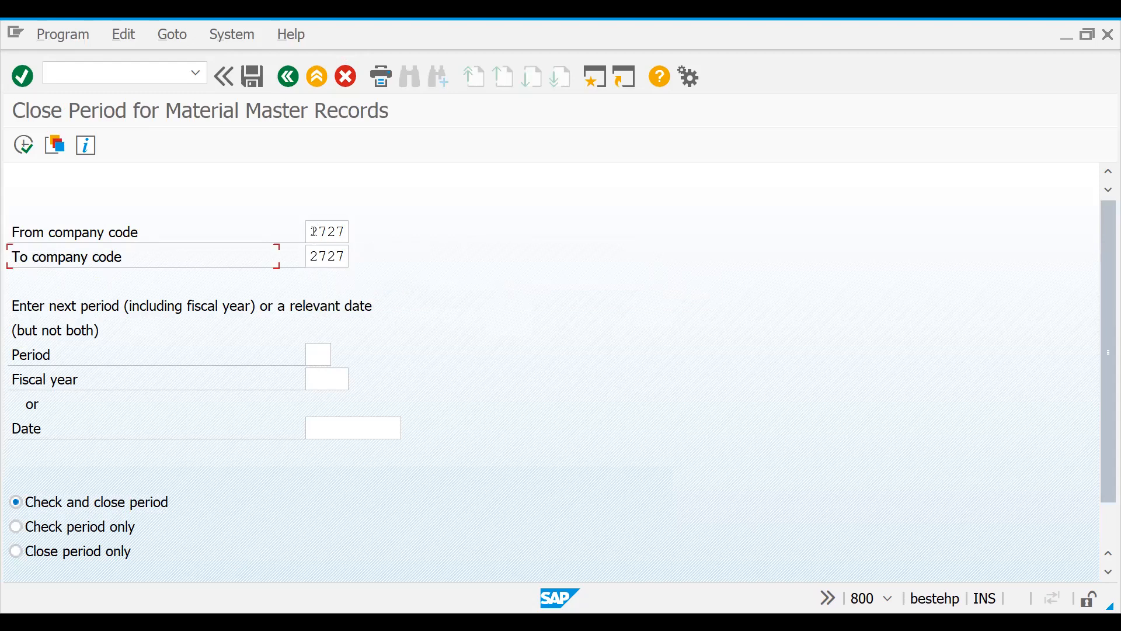
# Step: Try to check and close the period for company code 2727 with period 05 of fiscal year 2015, returning to the selection screen
pyautogui.click(320, 348)
pyautogui.write('05')
pyautogui.click(317, 385)
pyautogui.write('2015')
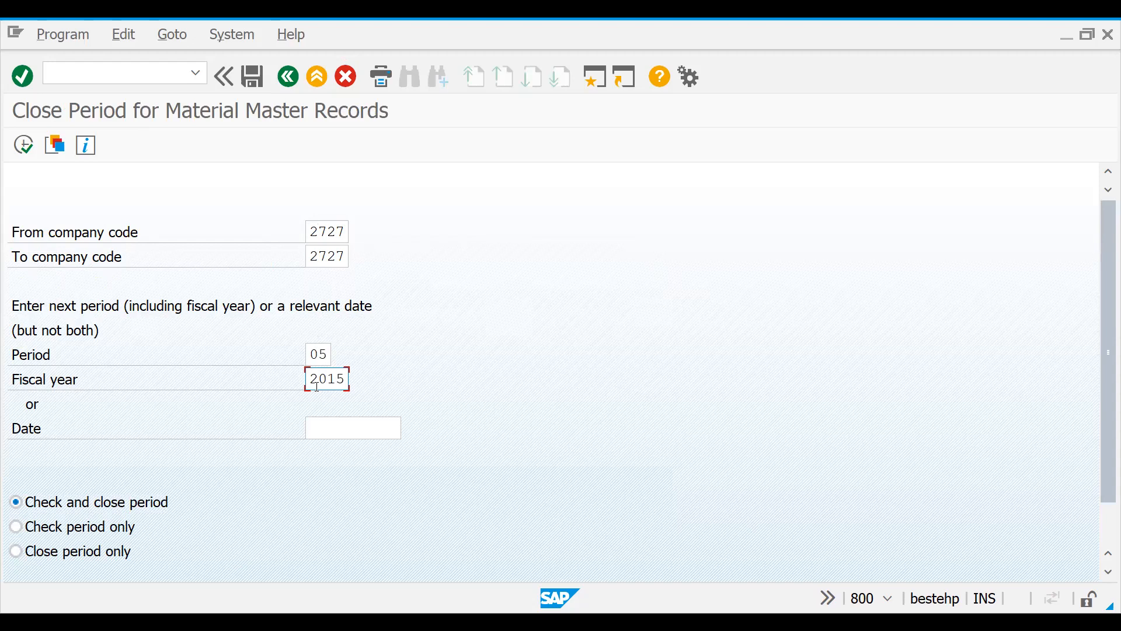
pyautogui.press('Return')
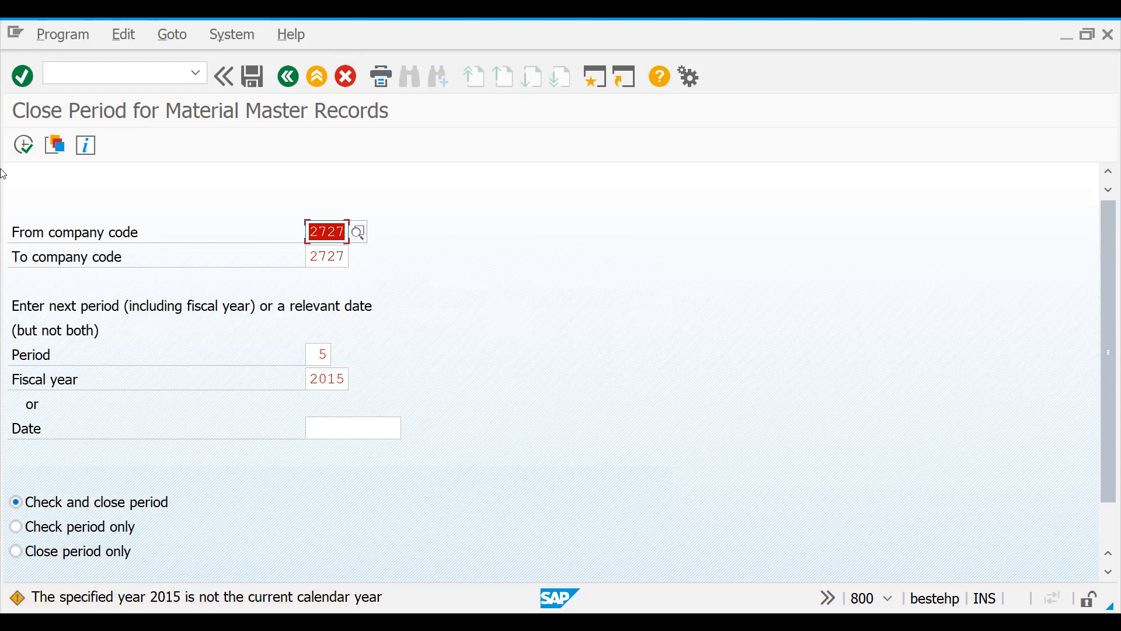
pyautogui.click(29, 142)
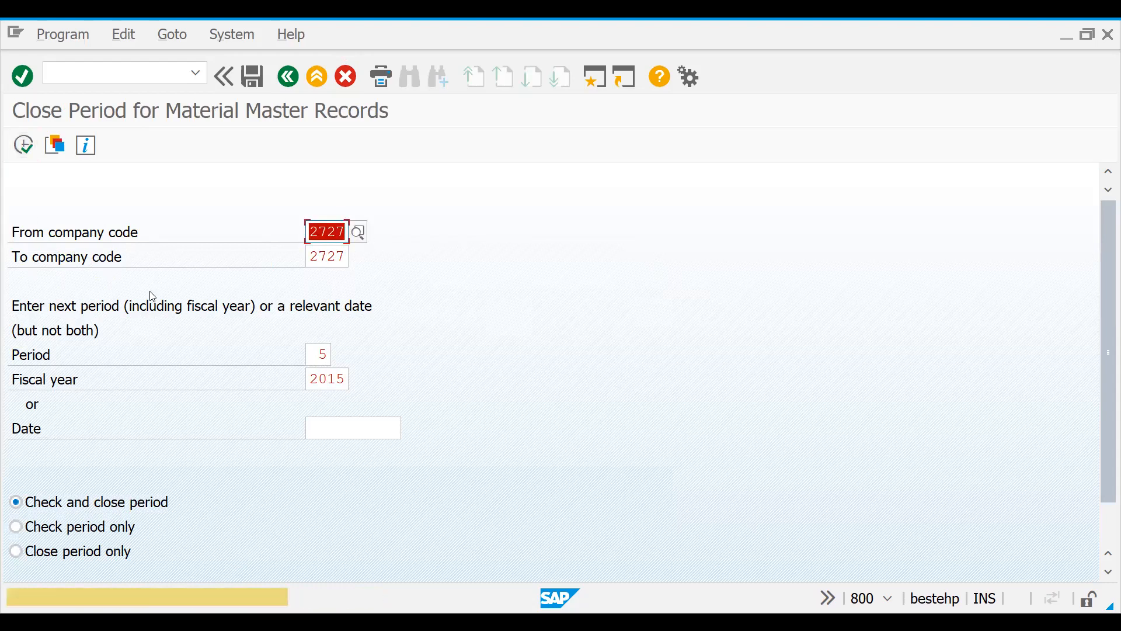
pyautogui.press('Return')
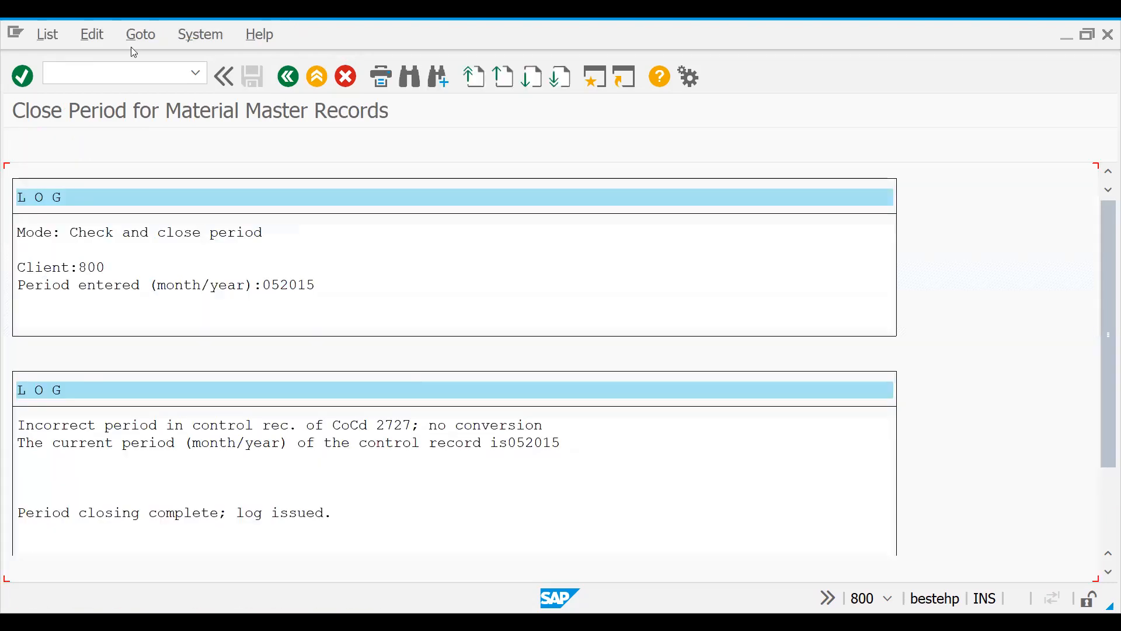
pyautogui.click(286, 76)
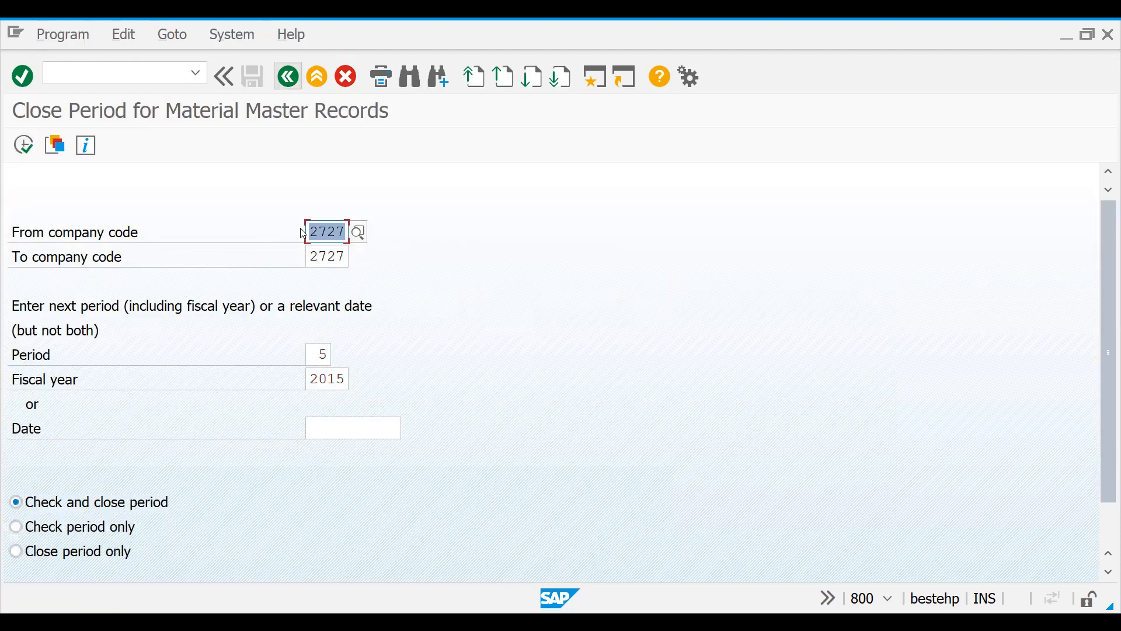
# Step: Set the period to 6, execute the period closing for 2015 past the warning, and return from the log
pyautogui.click(320, 355)
pyautogui.doubleClick(320, 355)
pyautogui.write('6')
pyautogui.press('Return')
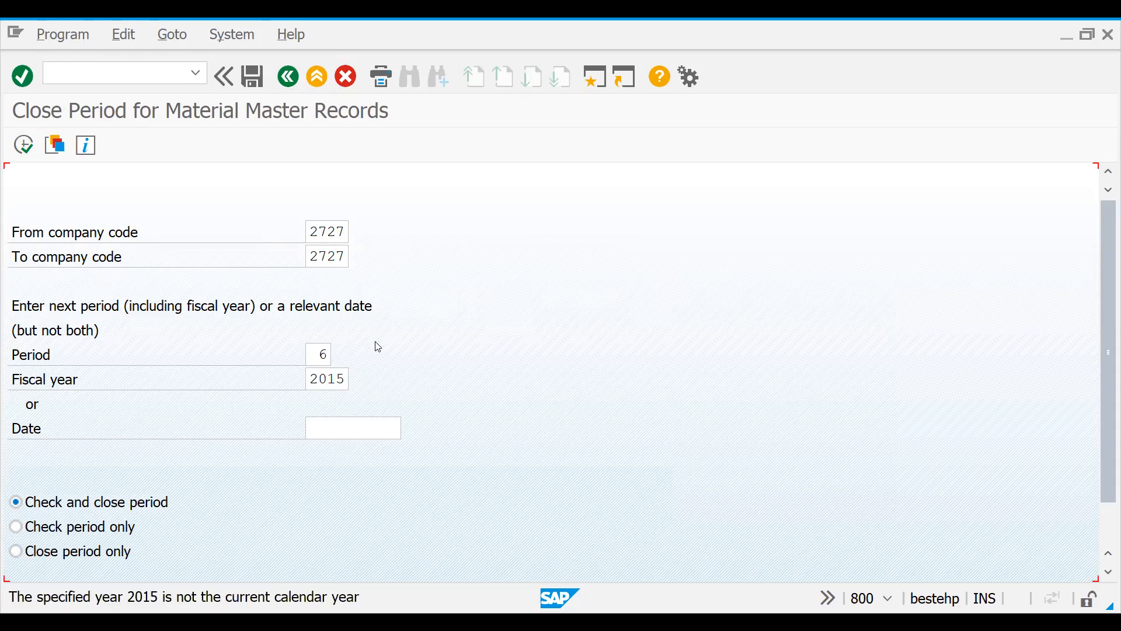
pyautogui.press('Return')
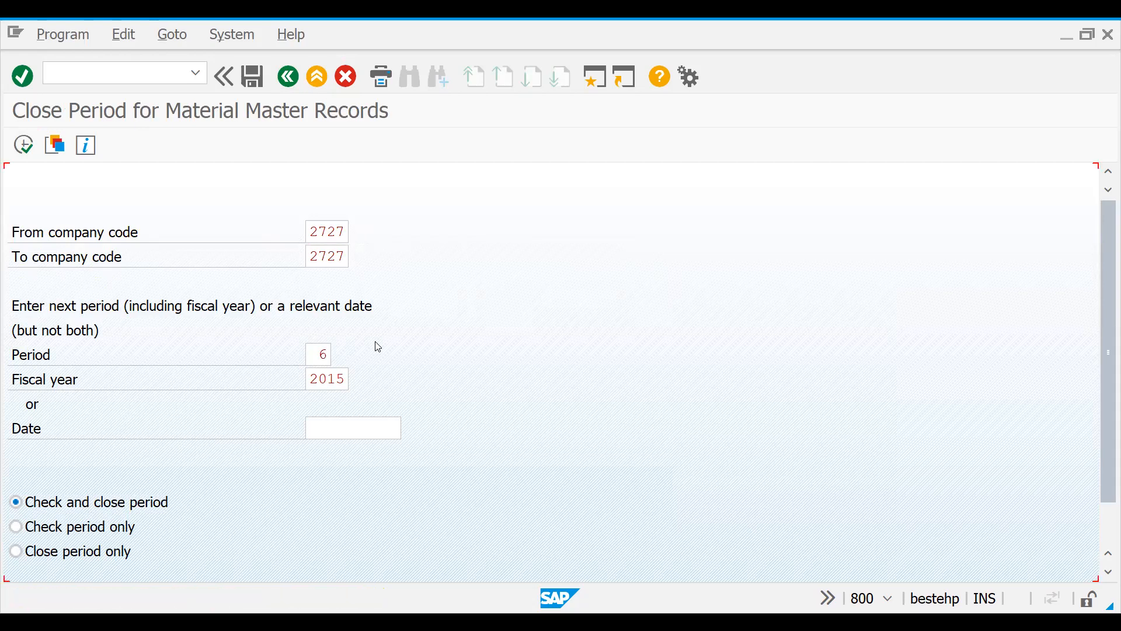
pyautogui.click(24, 145)
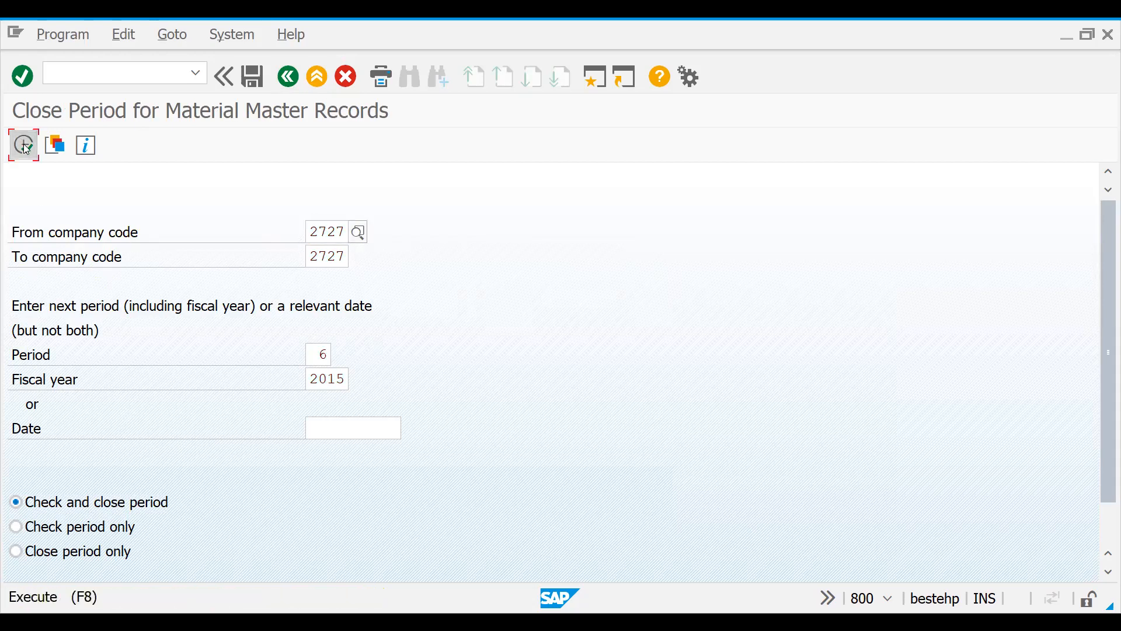
pyautogui.press('Return')
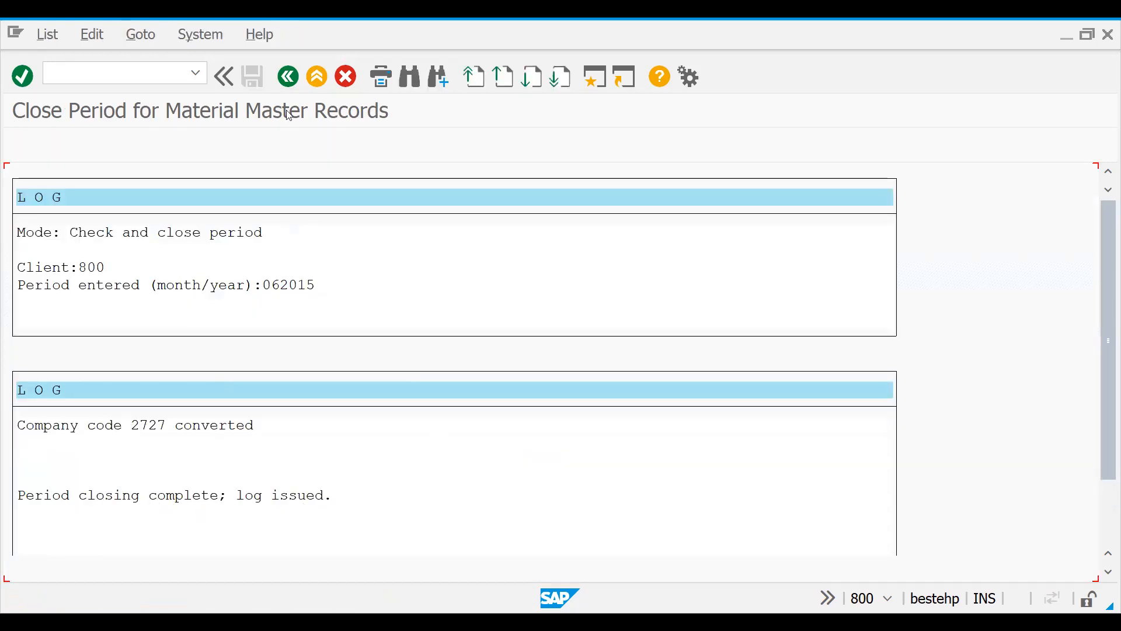
pyautogui.click(292, 75)
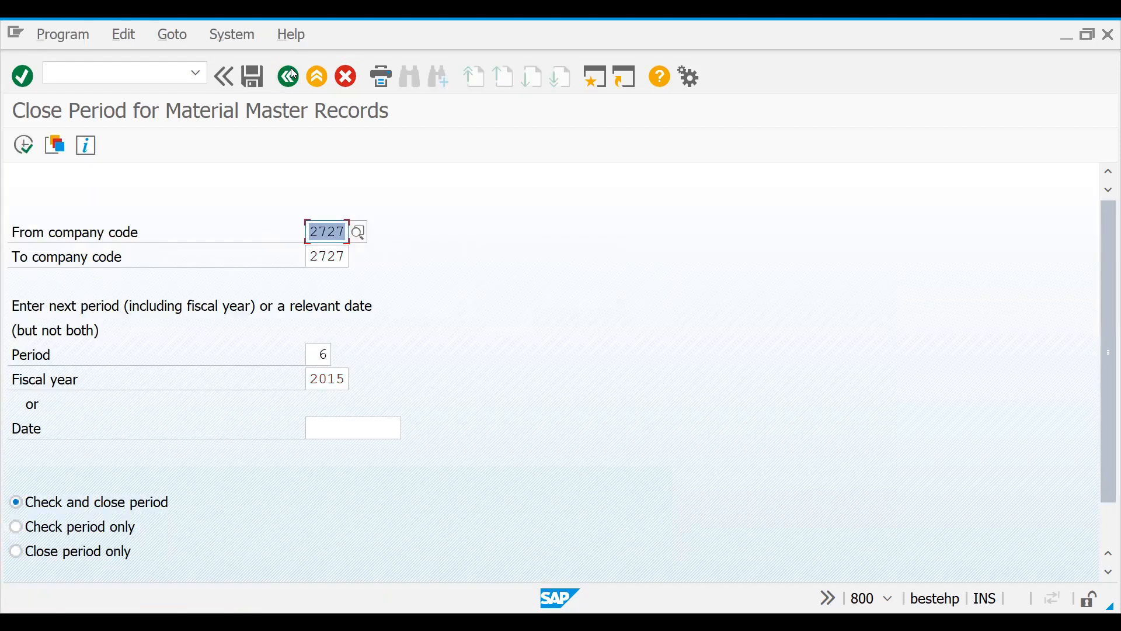
# Step: Run the check and close for period 7 of fiscal year 2015 and leave its log
pyautogui.doubleClick(323, 356)
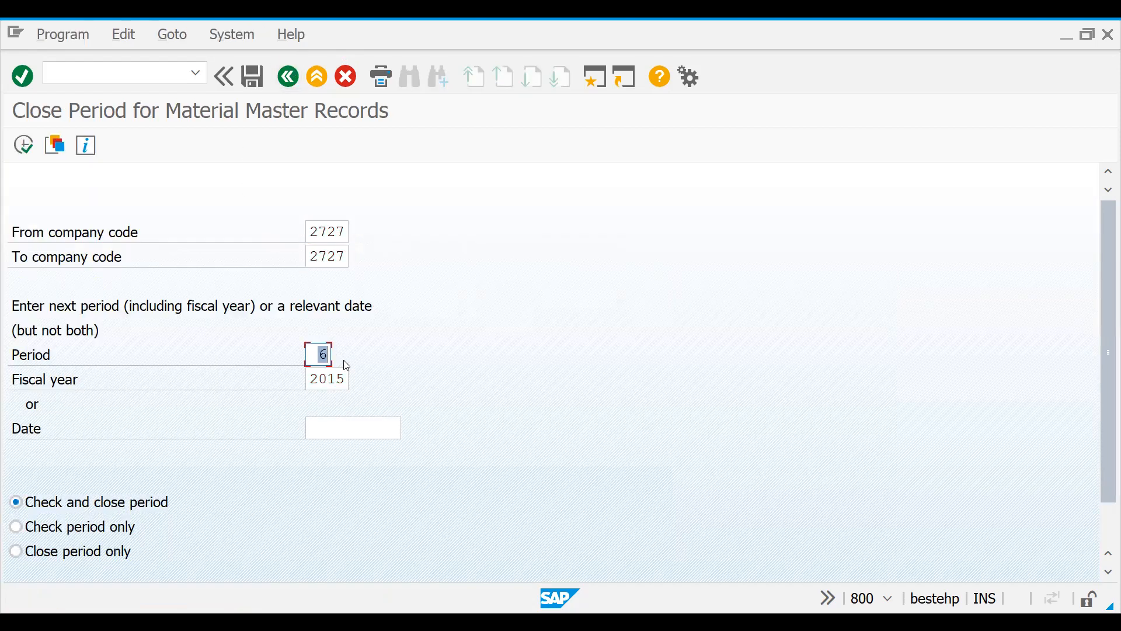
pyautogui.write('7')
pyautogui.click(24, 146)
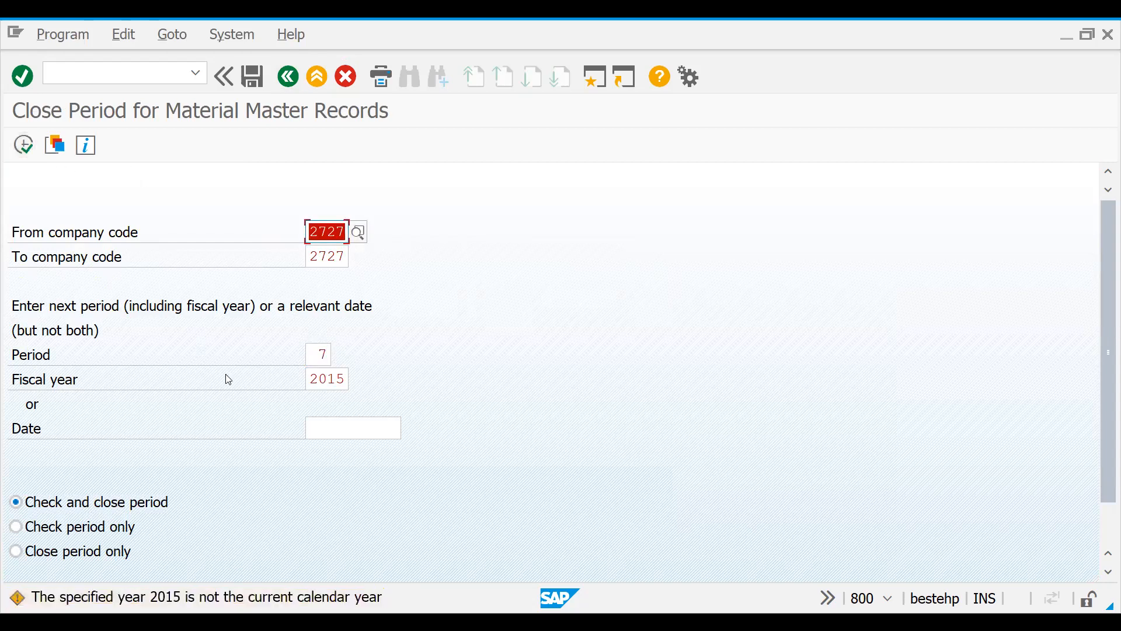
pyautogui.press('Return')
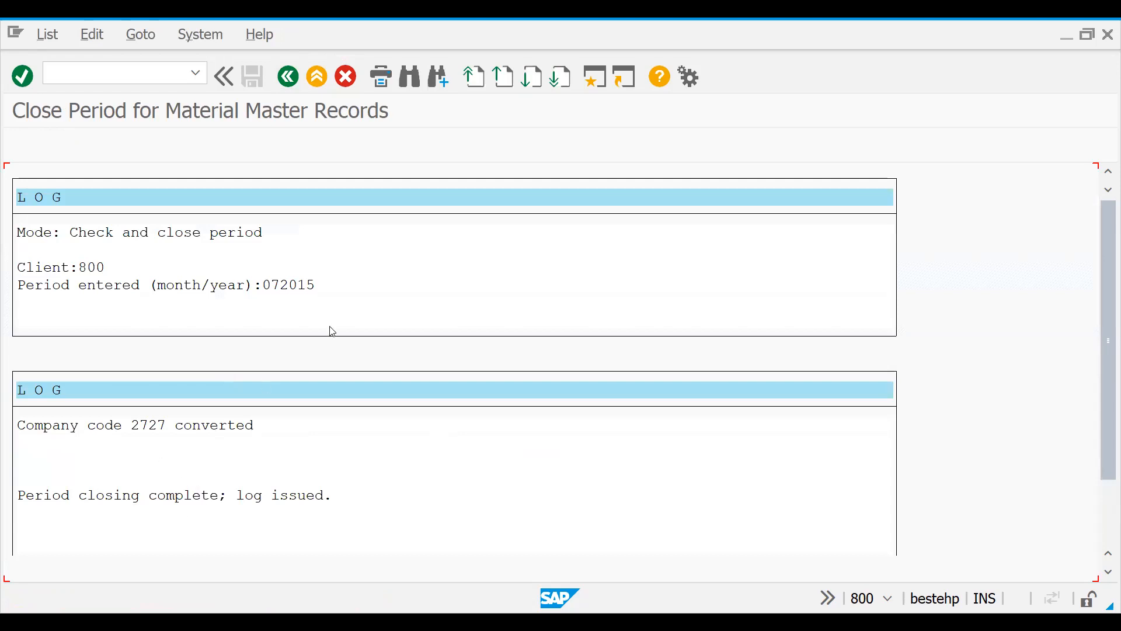
pyautogui.click(289, 86)
# Step: Change the period to 8, execute the closing for company code 2727 and go back to the selection screen
pyautogui.doubleClick(310, 355)
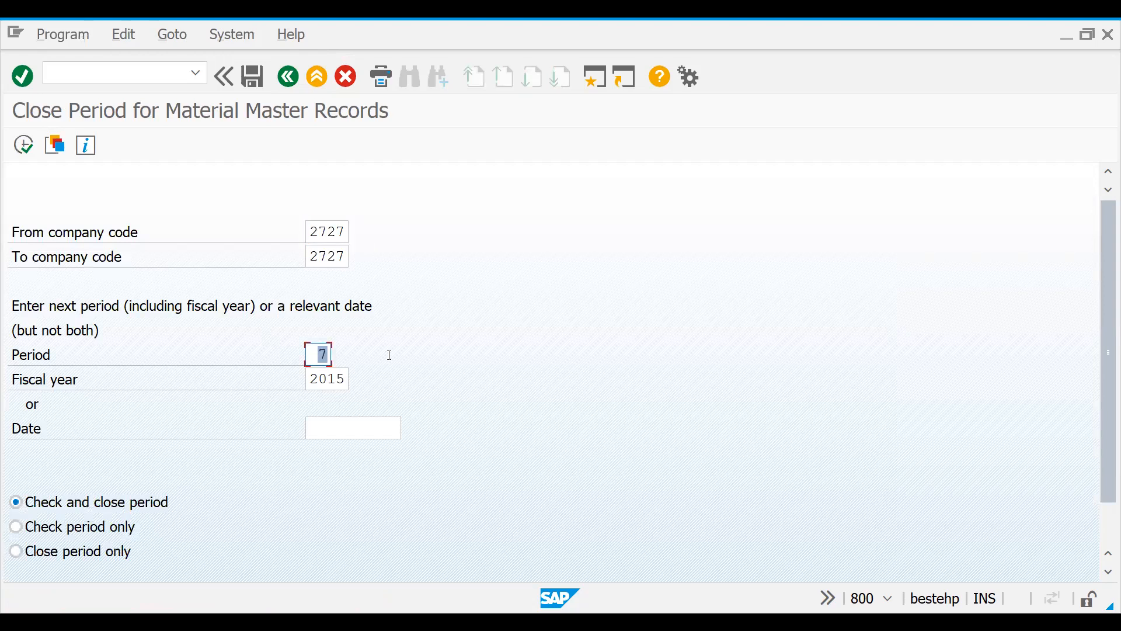
pyautogui.write('8')
pyautogui.press('Return')
pyautogui.press('Return')
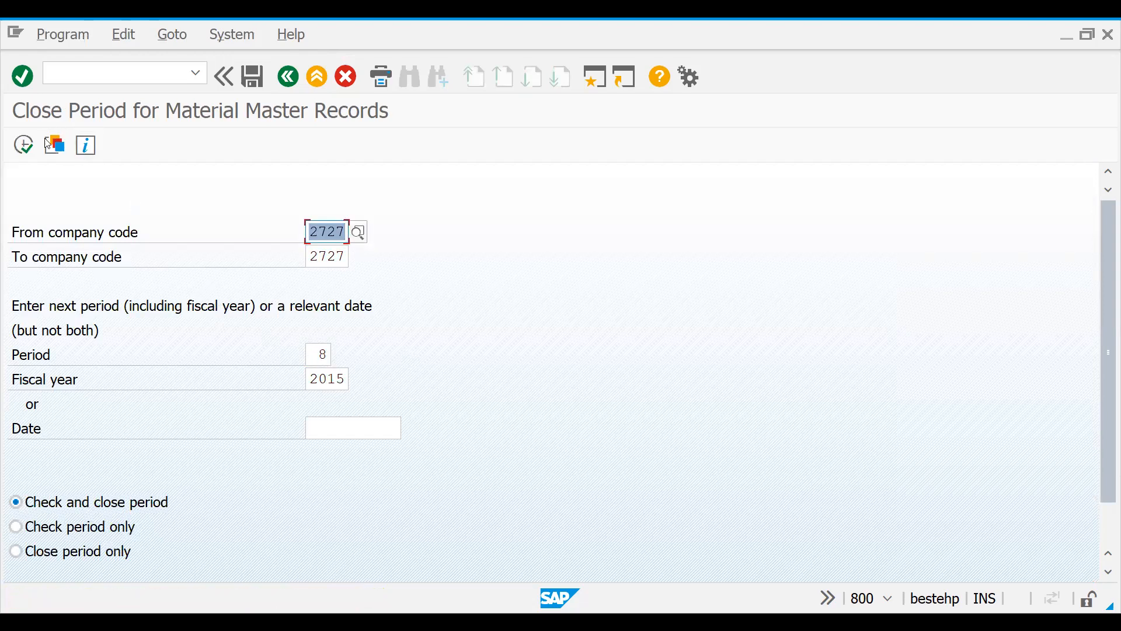
pyautogui.click(23, 151)
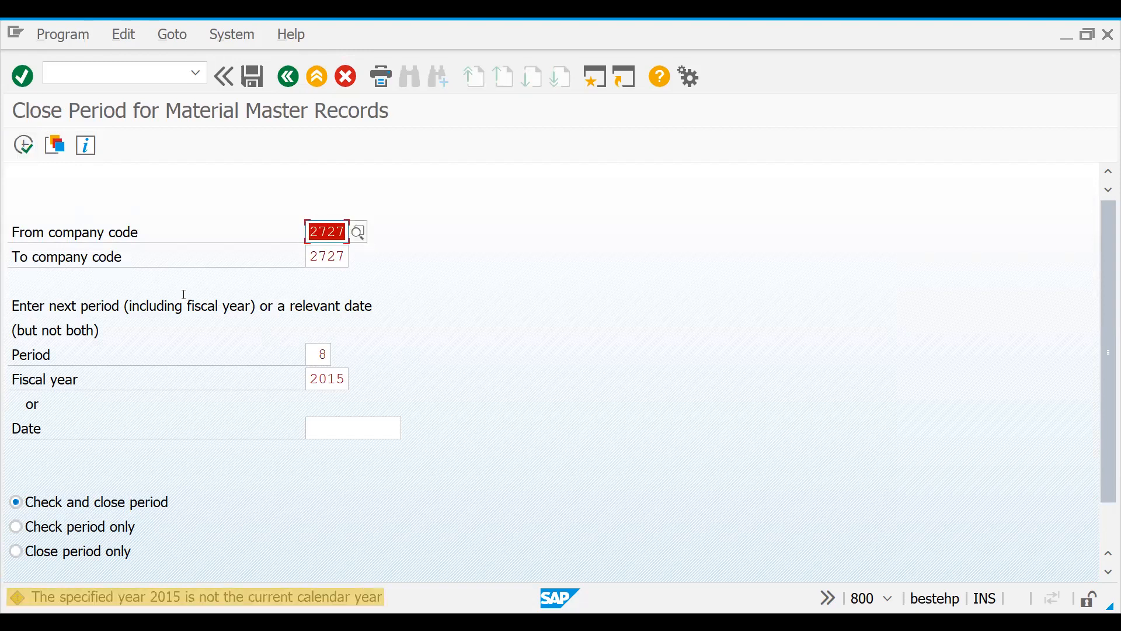
pyautogui.press('Return')
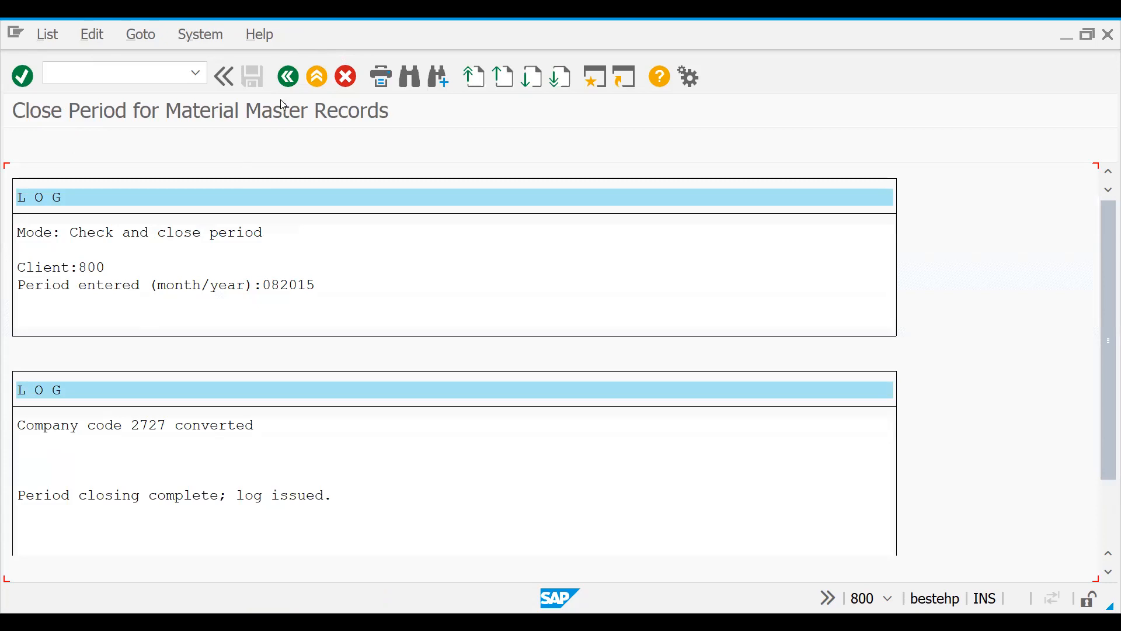
pyautogui.click(287, 77)
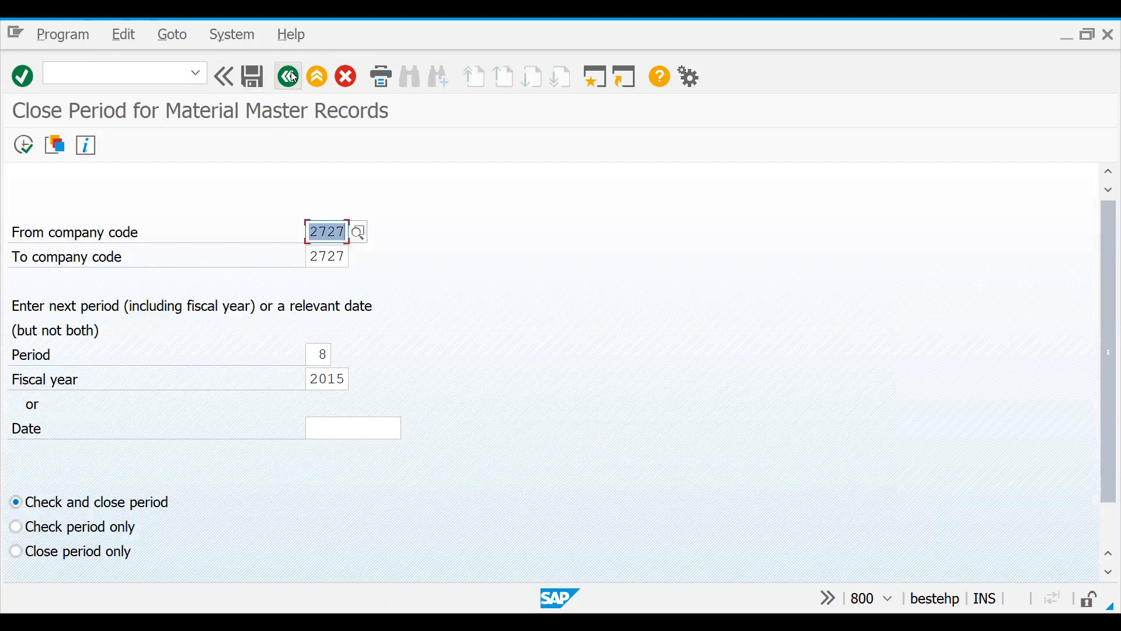
# Step: Leave the period closing screen and display the SAP Reference IMG through transaction SPRO
pyautogui.click(288, 77)
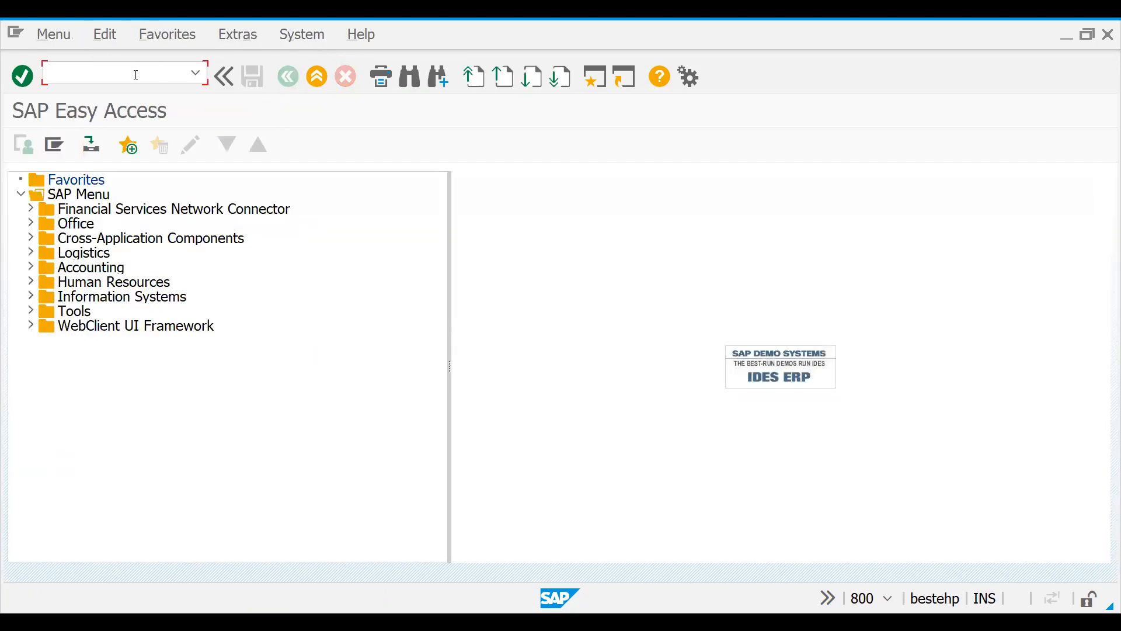
pyautogui.write('/NSPRO')
pyautogui.press('Return')
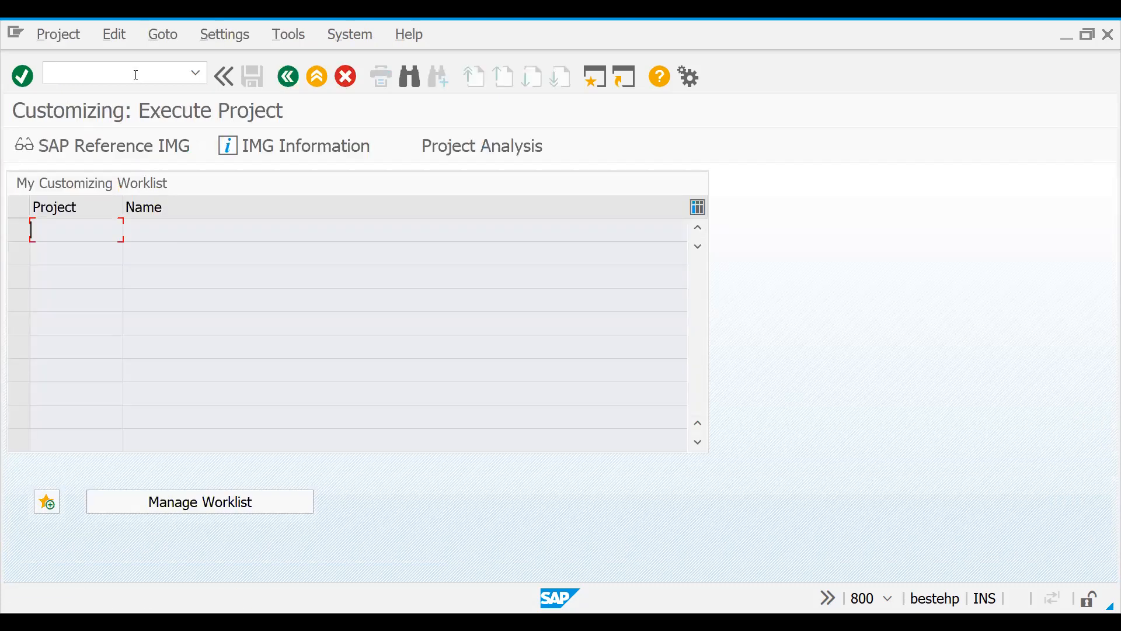
pyautogui.click(117, 141)
# Step: Expand Enterprise Structure in the implementation guide to reach its definition and assignment nodes
pyautogui.click(96, 299)
pyautogui.press('Down')
pyautogui.press('Down')
pyautogui.press('Down')
pyautogui.press('Right')
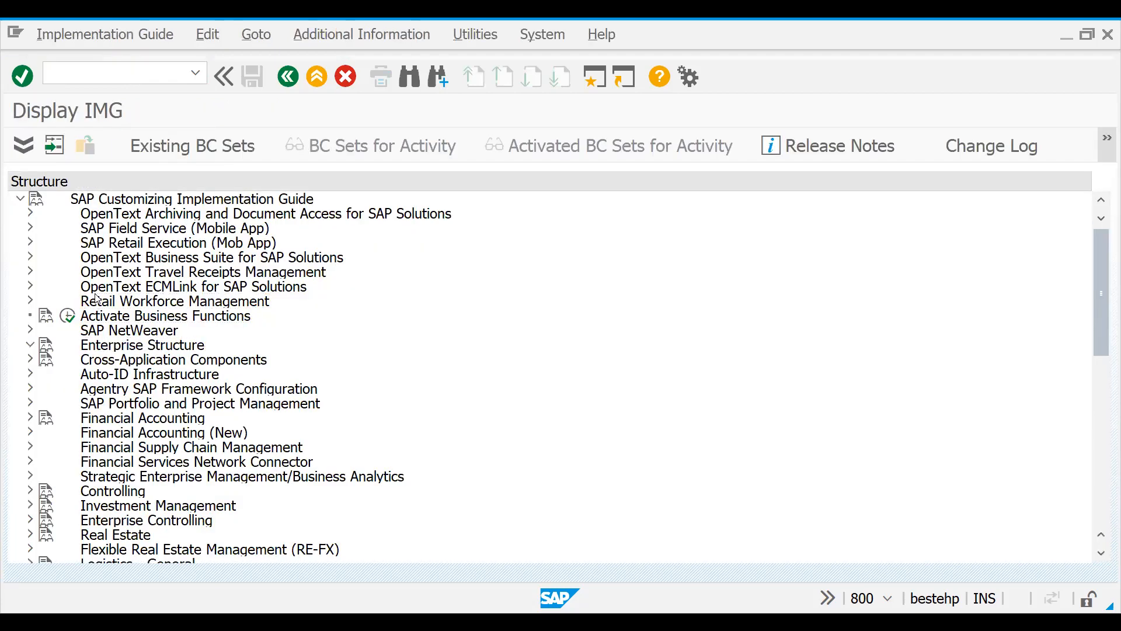
pyautogui.press('Down')
pyautogui.press('Down')
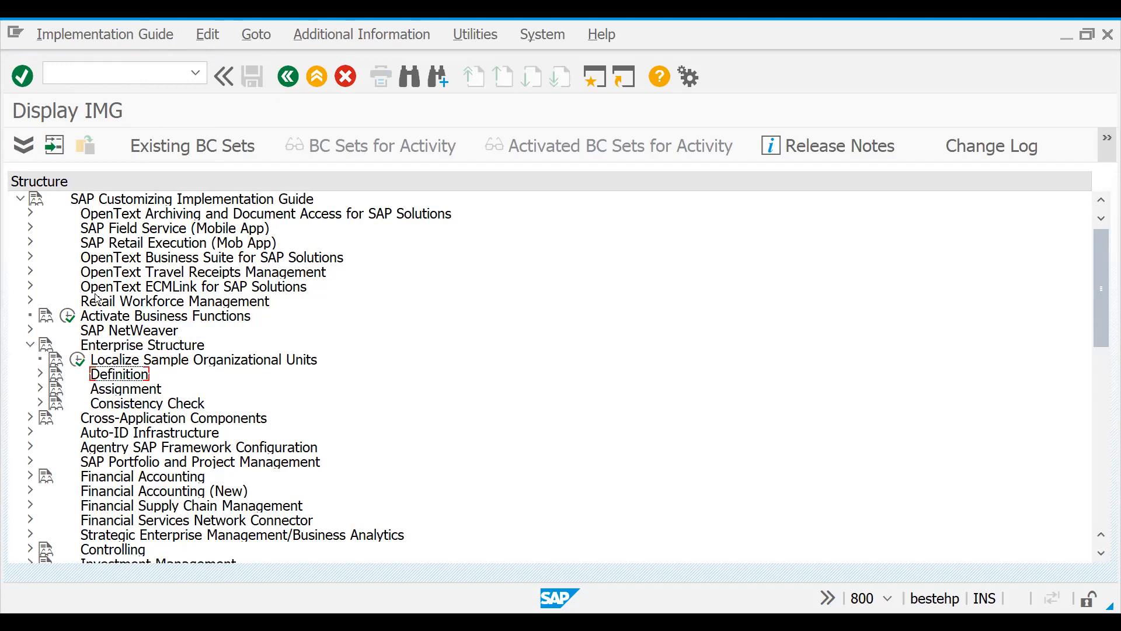
# Step: Expand the Assignment node of Enterprise Structure and its Logistics - General subnode
pyautogui.press('Down')
pyautogui.press('Right')
pyautogui.press('Down')
pyautogui.press('Down')
pyautogui.press('Down')
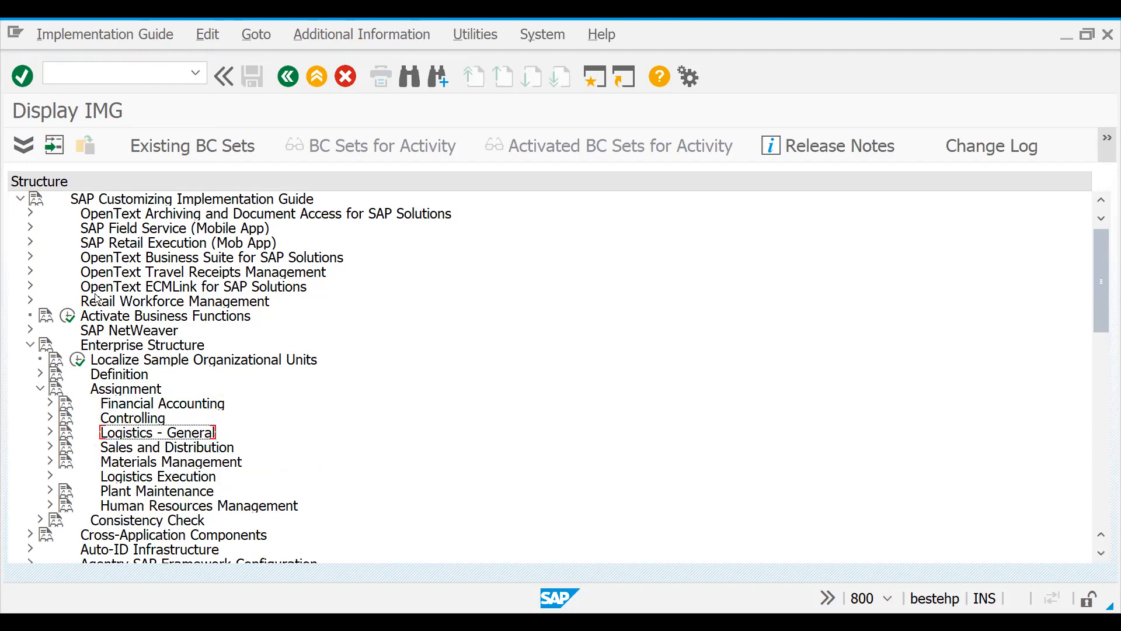
pyautogui.press('Up')
pyautogui.press('Up')
pyautogui.press('Down')
pyautogui.press('Down')
pyautogui.press('Right')
pyautogui.click(96, 297)
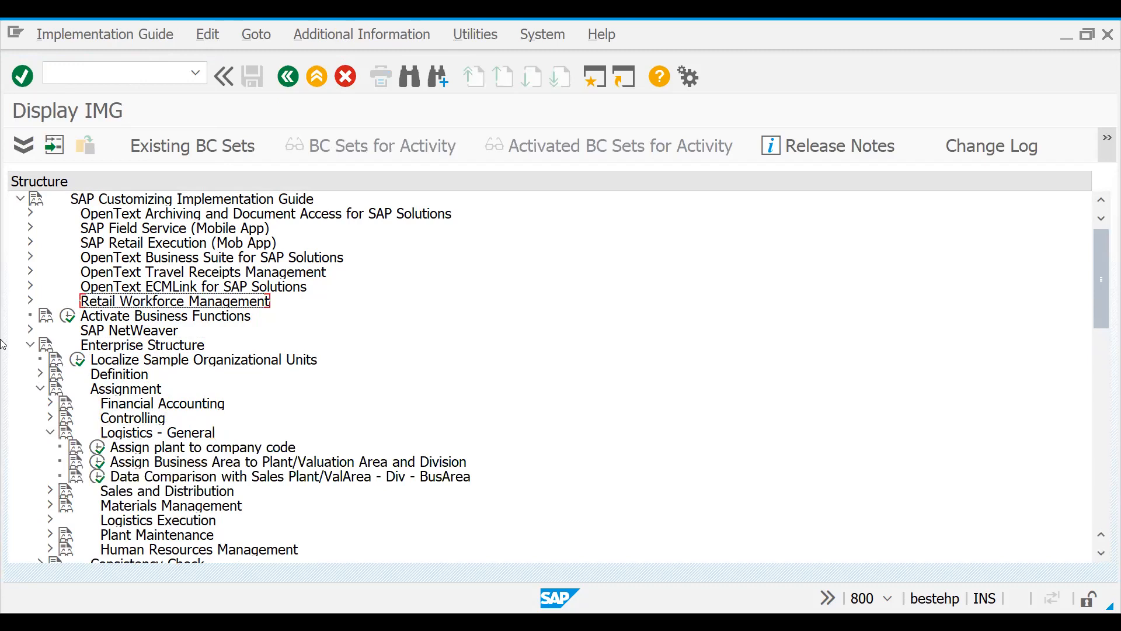
# Step: Open the Assign plant to company code activity and position the list at 2727
pyautogui.click(105, 447)
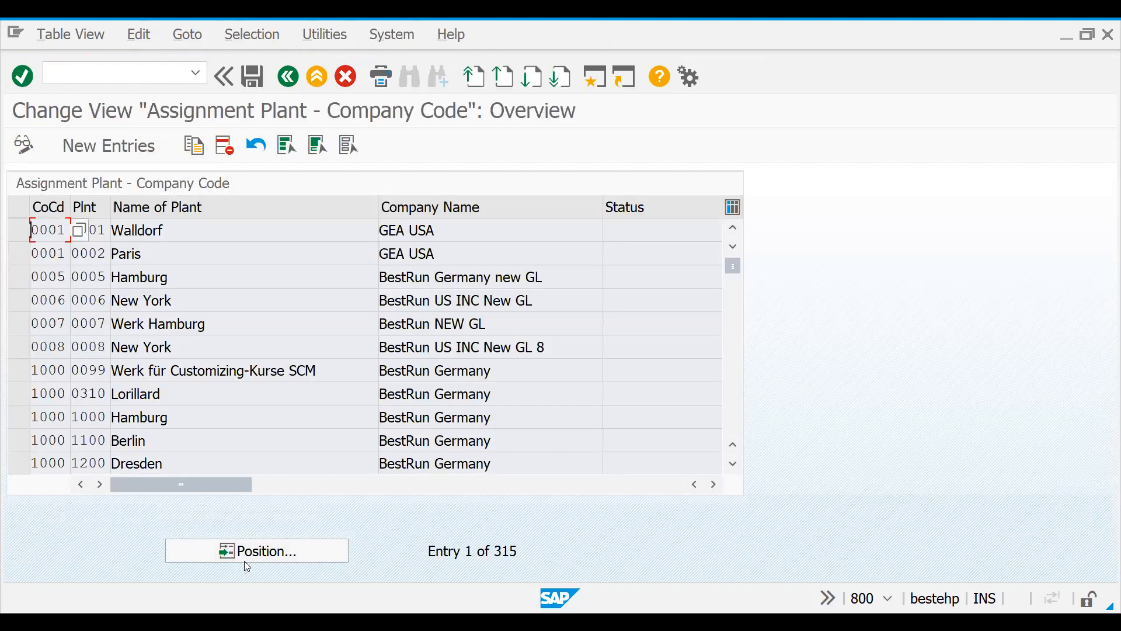
pyautogui.click(246, 558)
pyautogui.write('2727')
pyautogui.press('Return')
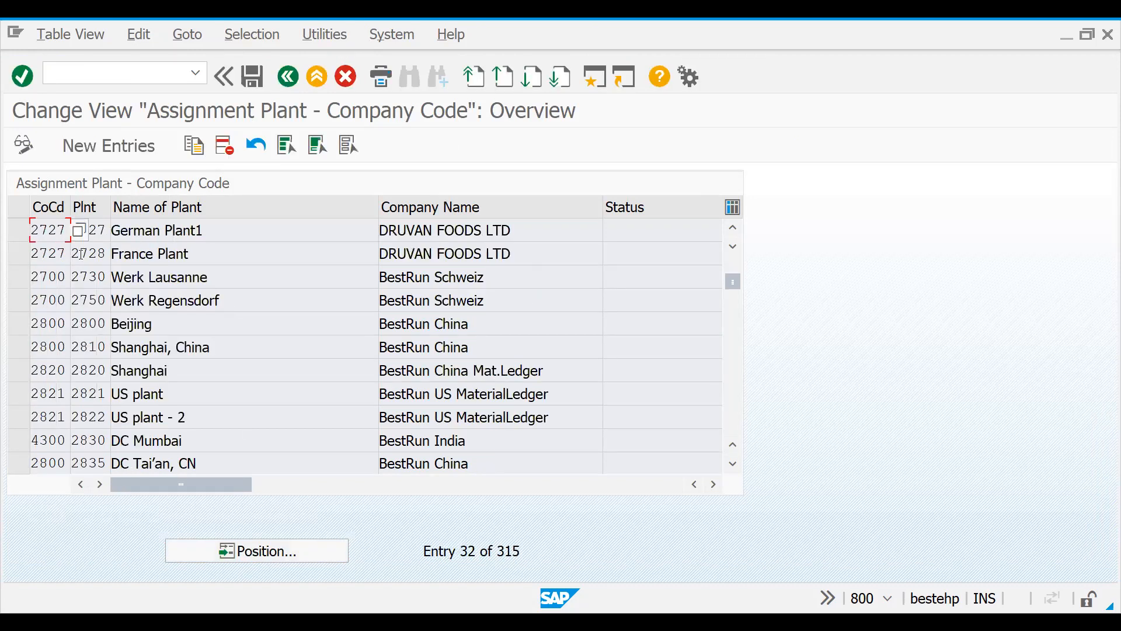
# Step: Delete the assignment of plant 2727 to company code 2727 despite its valuation grouping code, and save it in the sales settings request
pyautogui.click(18, 230)
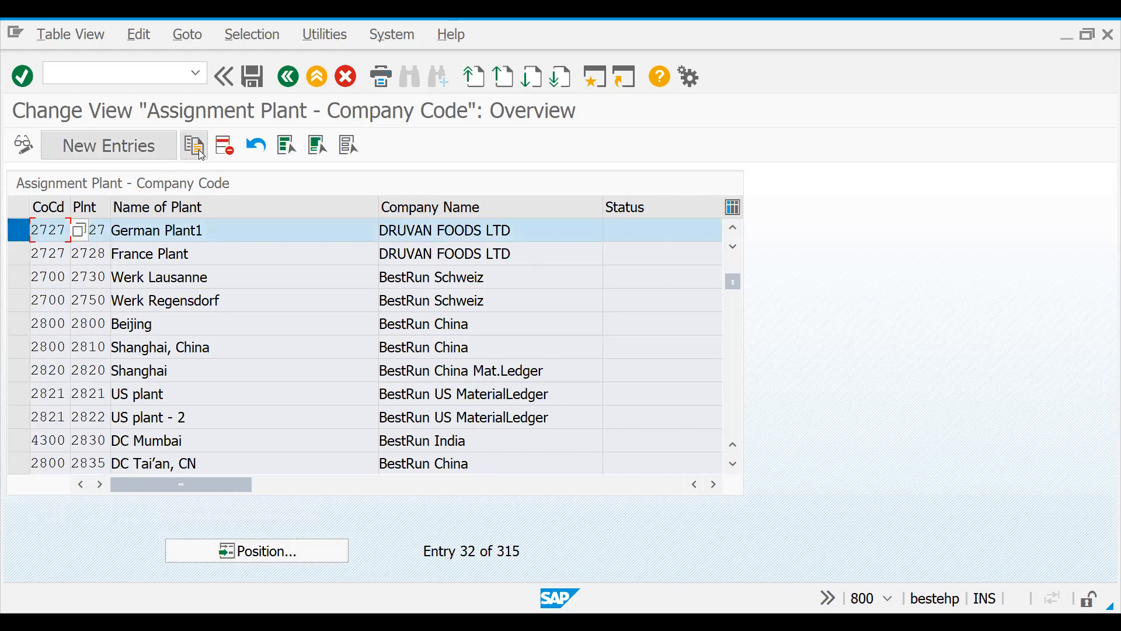
pyautogui.click(224, 148)
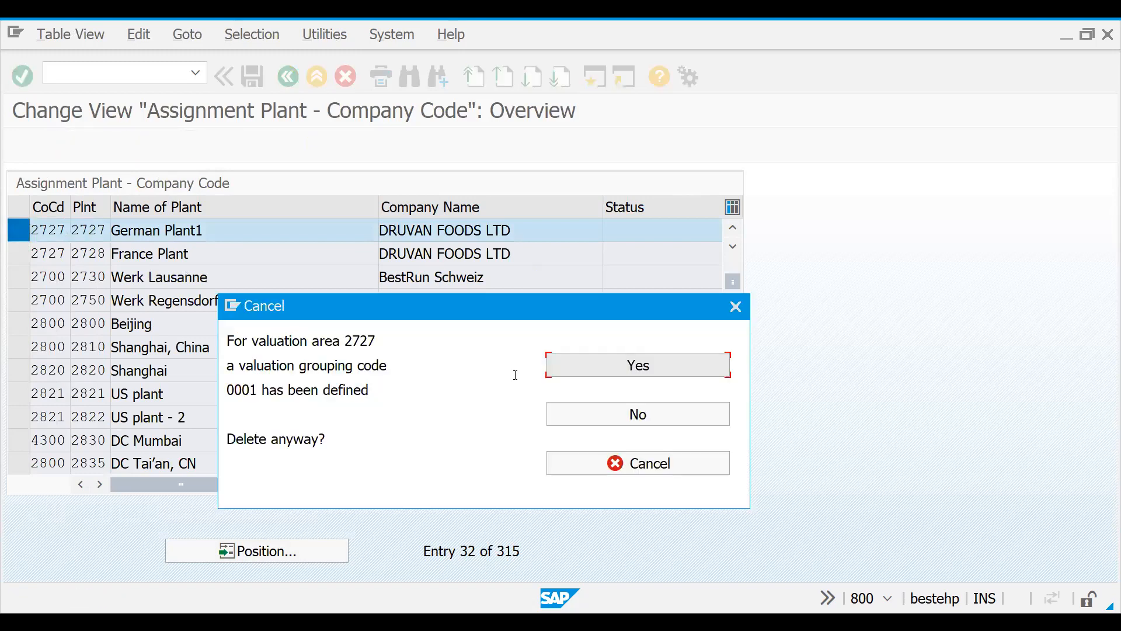
pyautogui.click(598, 373)
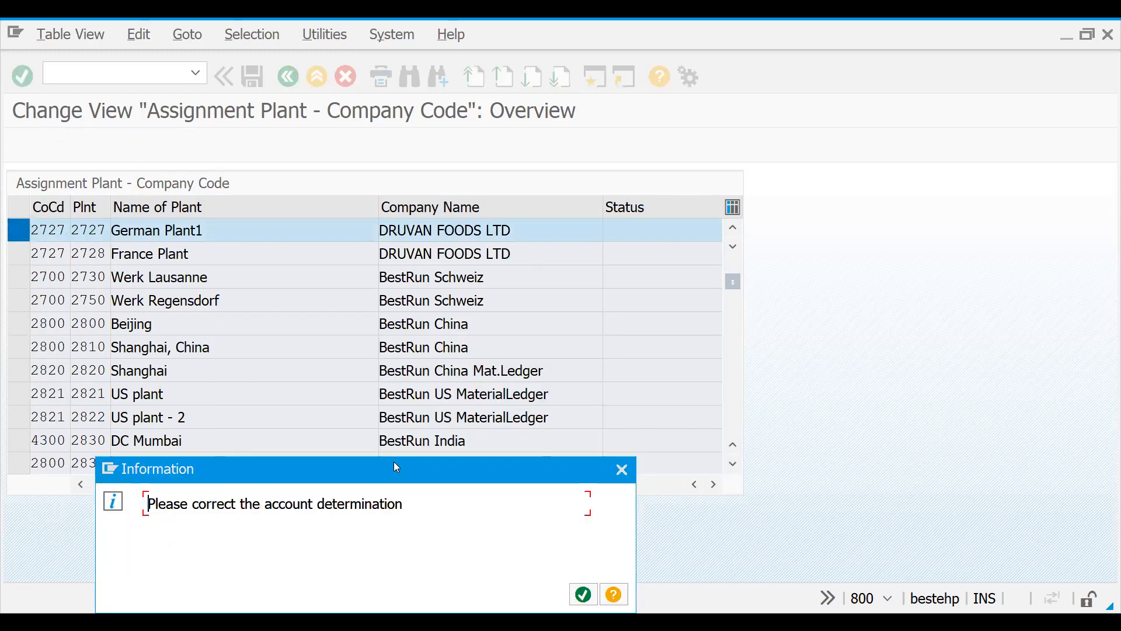
pyautogui.press('Return')
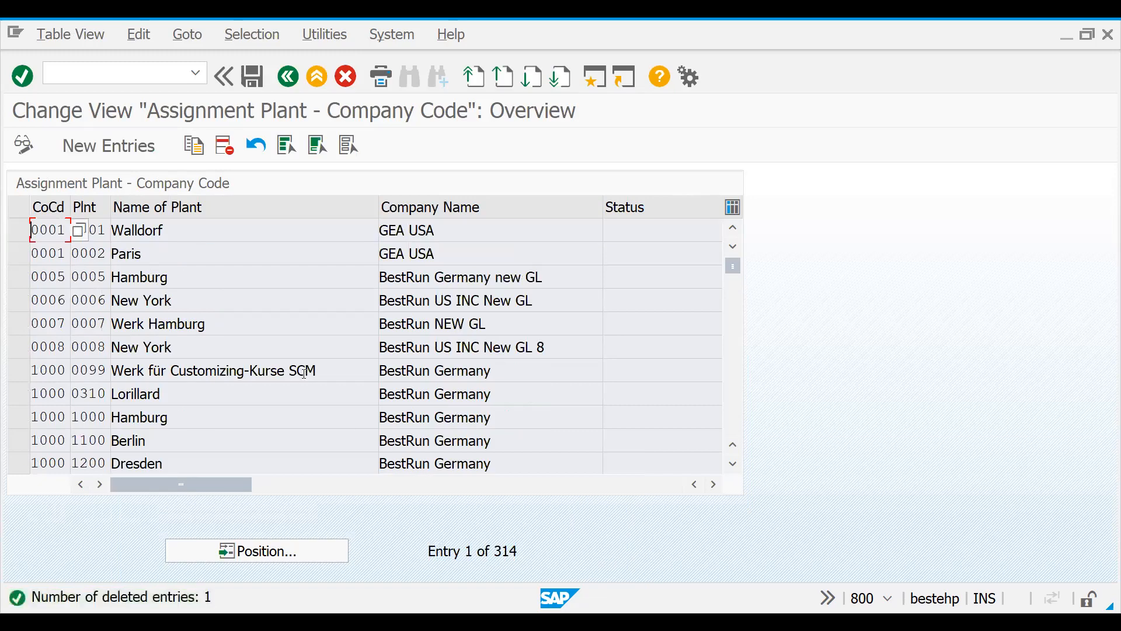
pyautogui.hotkey('ctrl', 's')
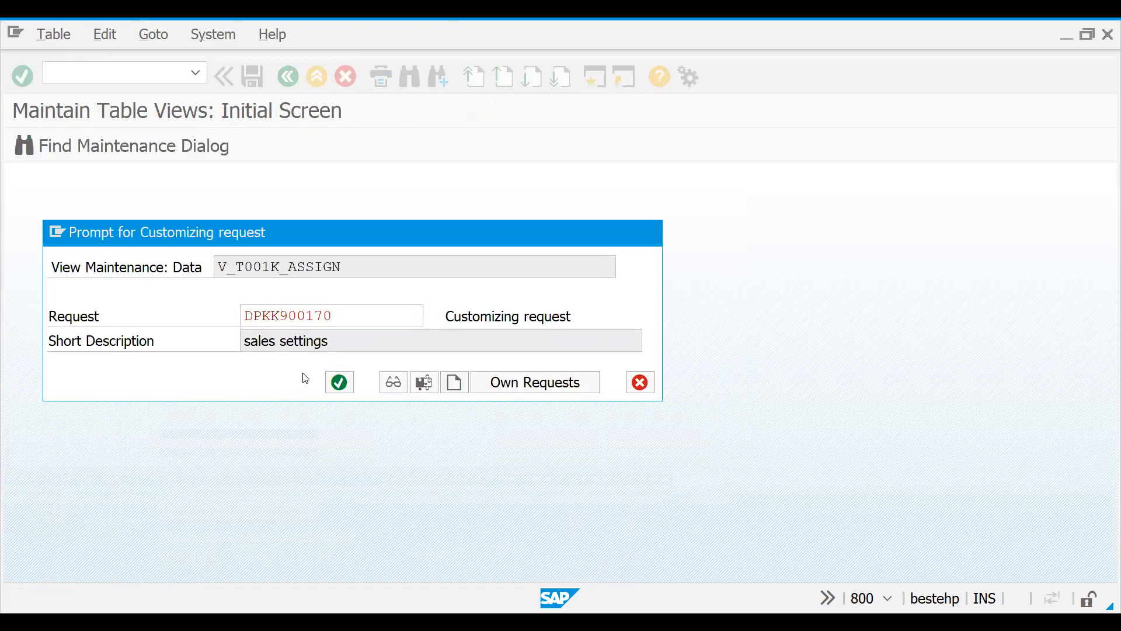
pyautogui.press('Return')
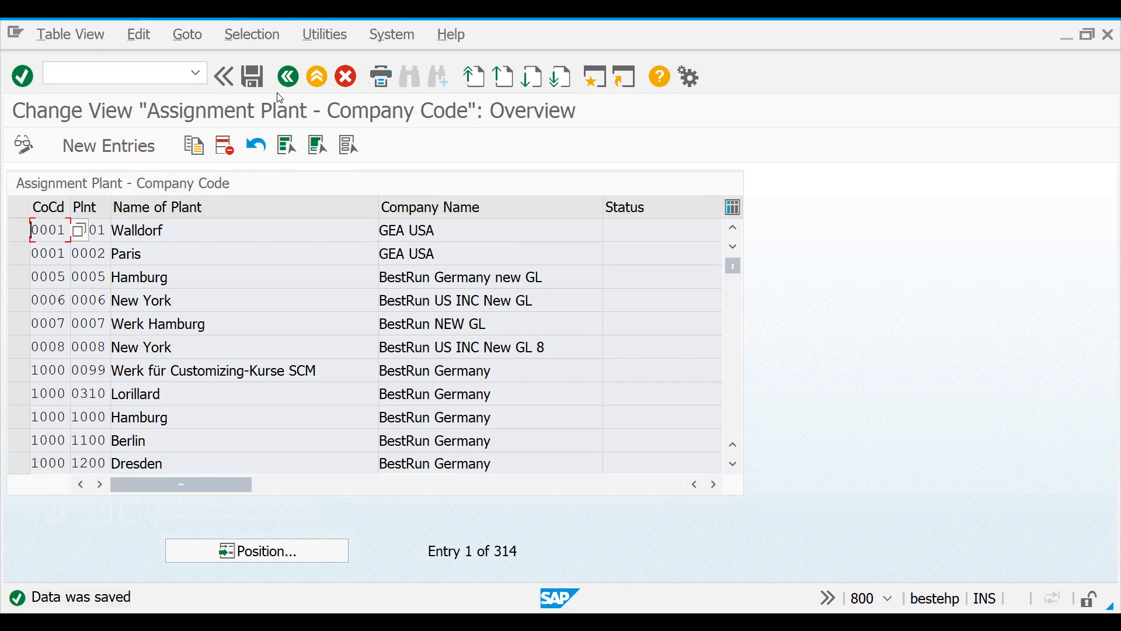
# Step: Run transaction OMSY and position the materials management view at company code 2727
pyautogui.click(92, 76)
pyautogui.write('/NOM')
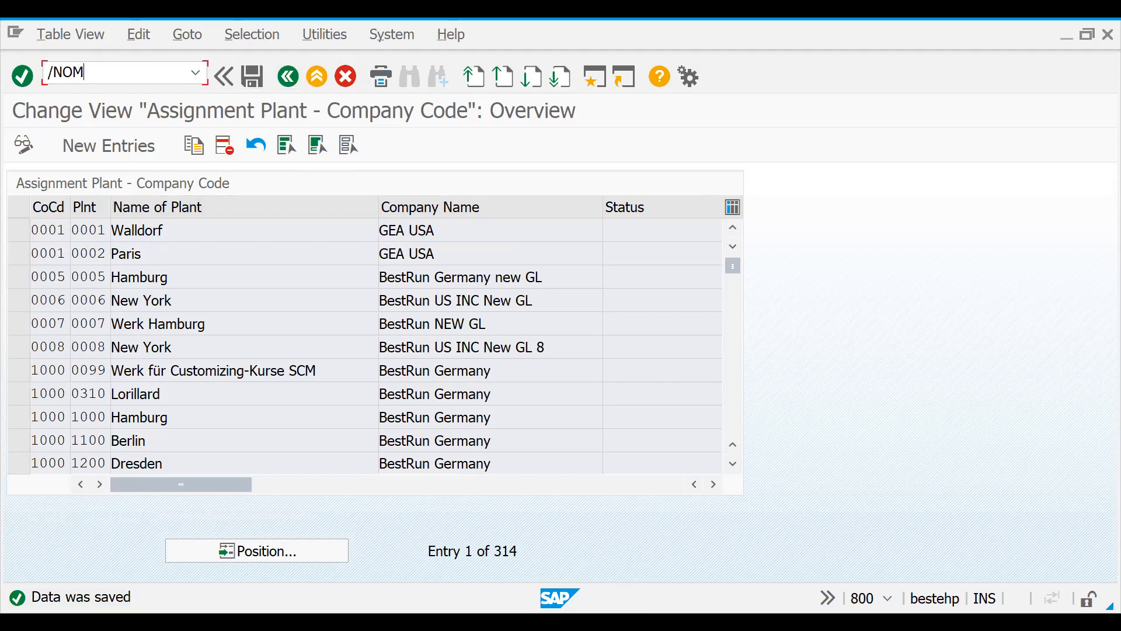
pyautogui.write('SY')
pyautogui.press('Return')
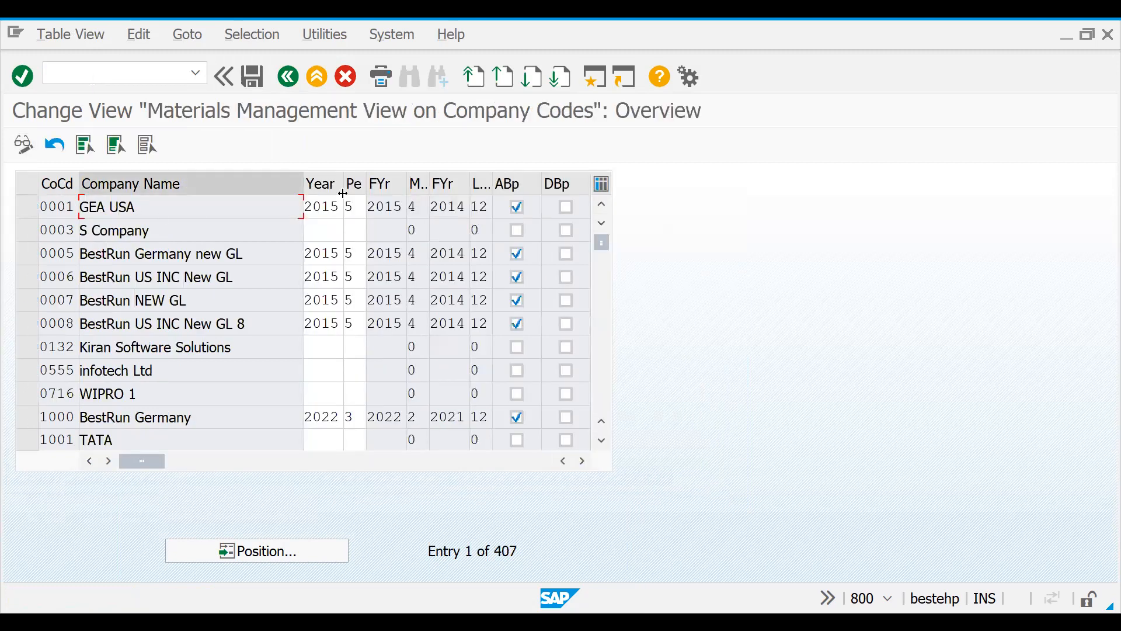
pyautogui.click(286, 556)
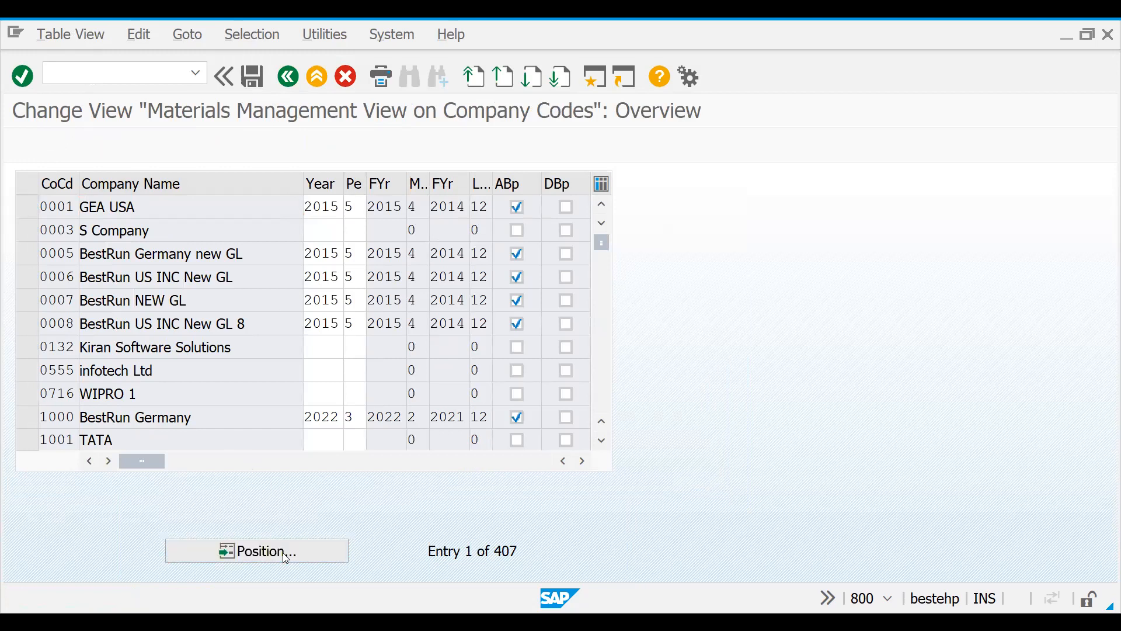
pyautogui.write('2727')
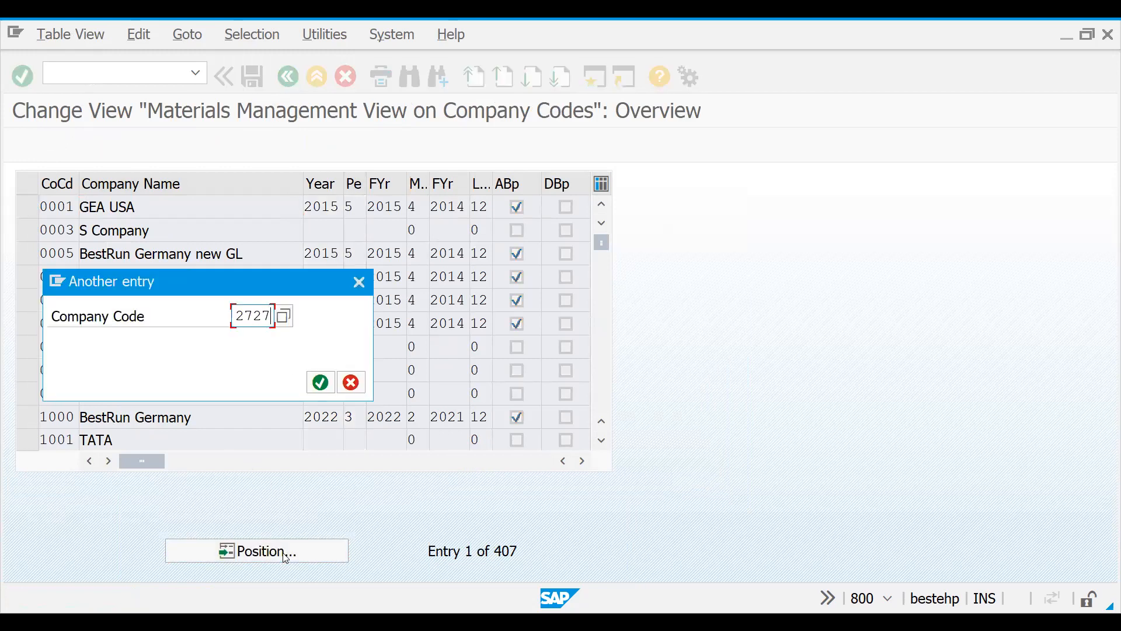
pyautogui.press('Return')
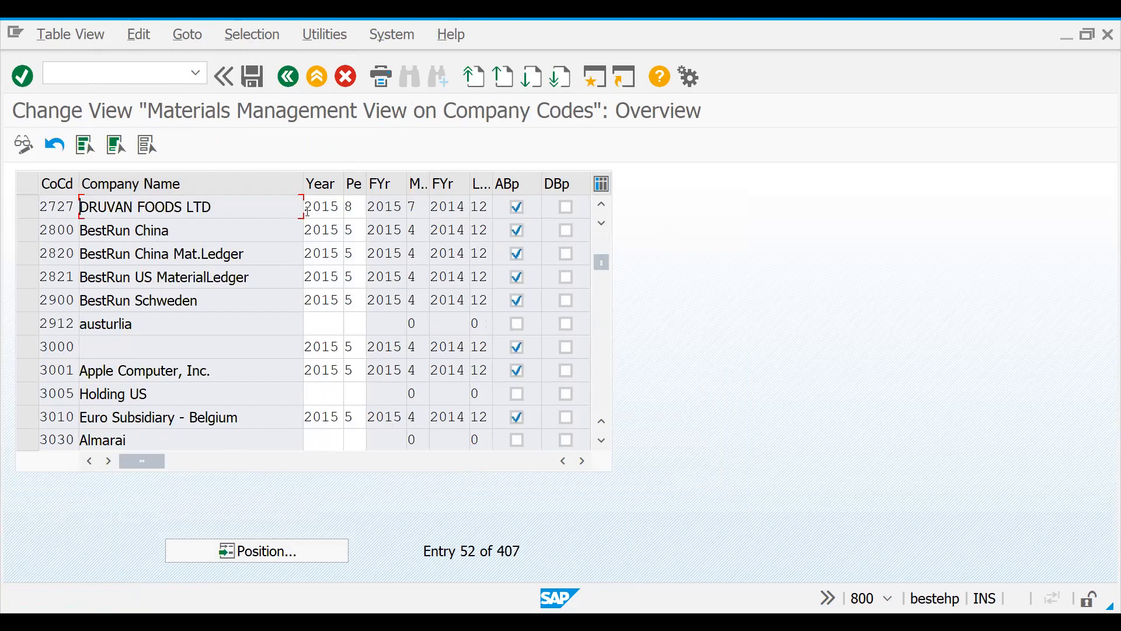
# Step: Set company code 2727 to fiscal year 2022 and period 2, accept the warning and save in the sales settings request
pyautogui.moveTo(308, 211); pyautogui.dragTo(346, 208)
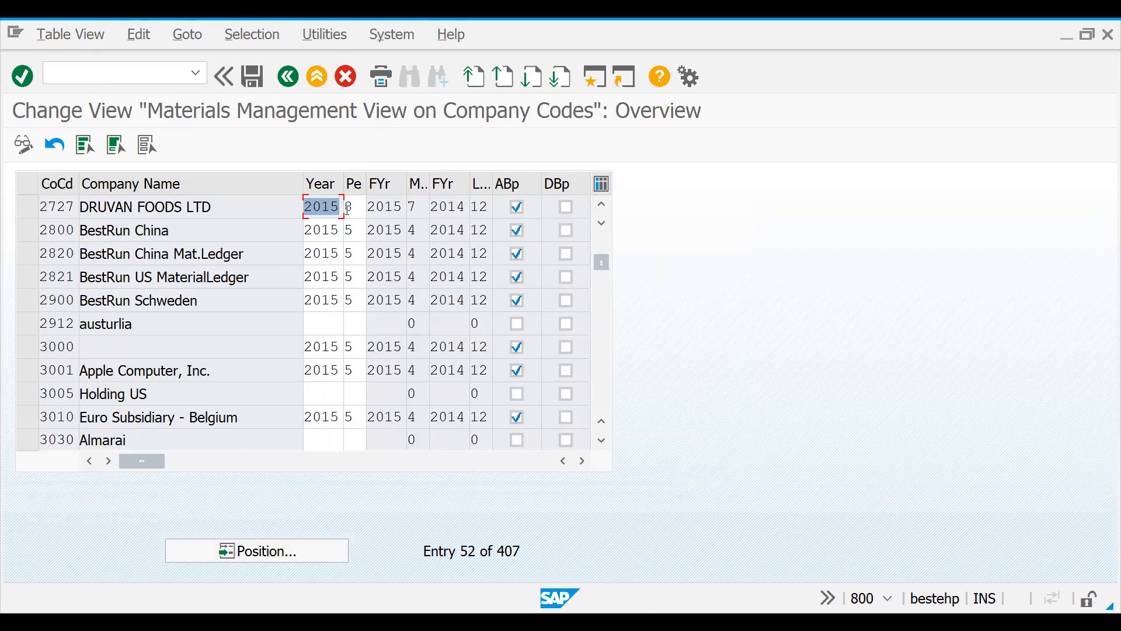
pyautogui.write('2022')
pyautogui.press('Tab')
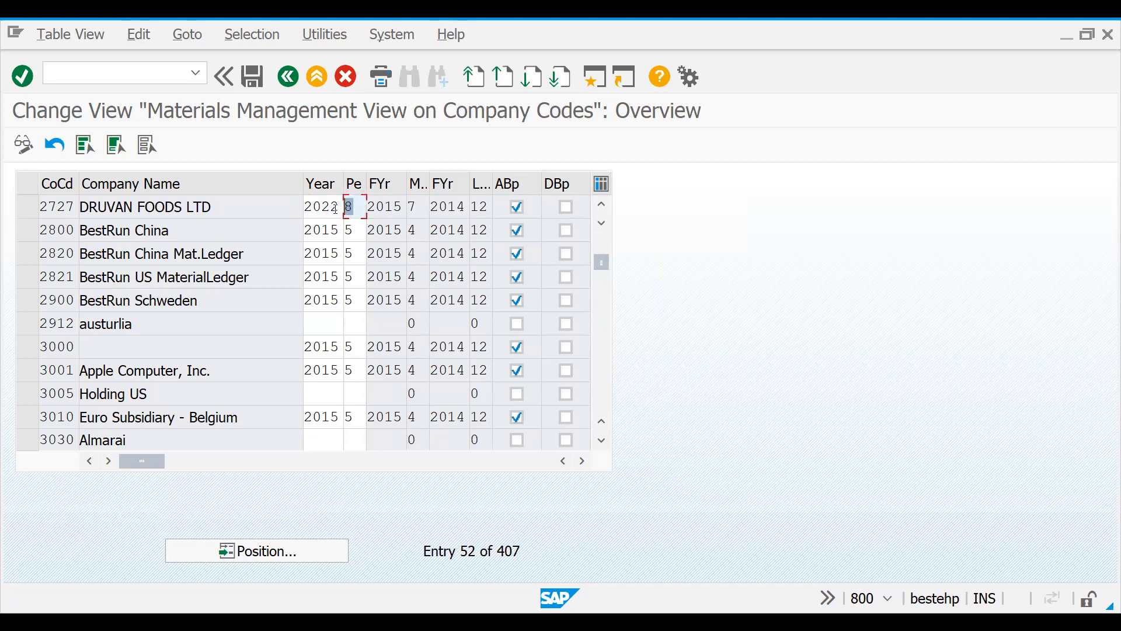
pyautogui.write('2')
pyautogui.press('Return')
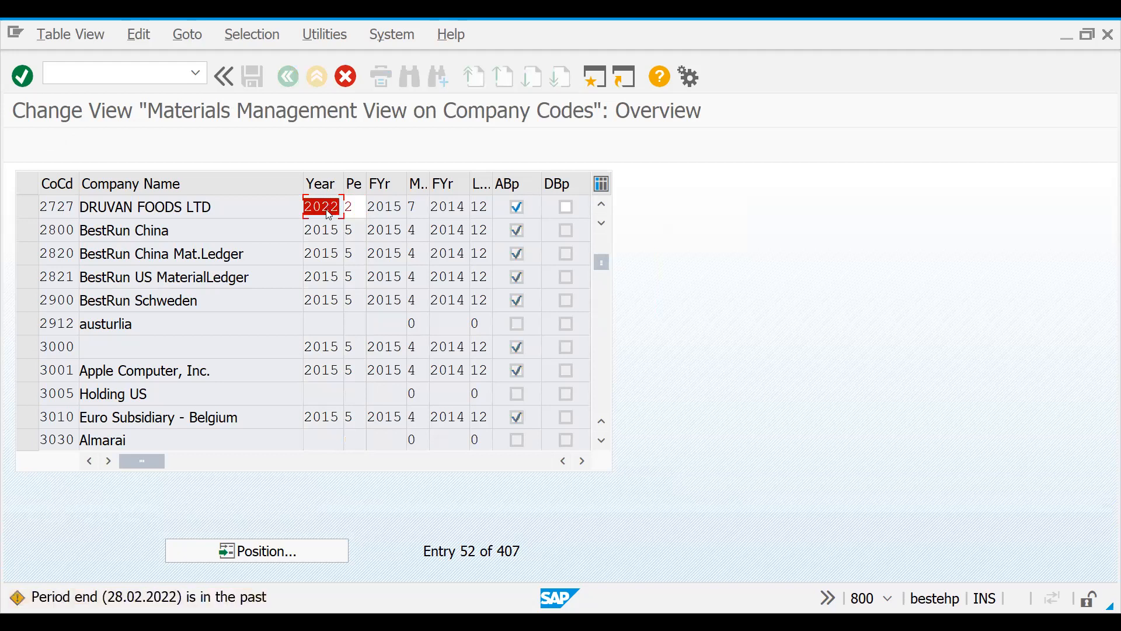
pyautogui.press('Return')
pyautogui.click(252, 82)
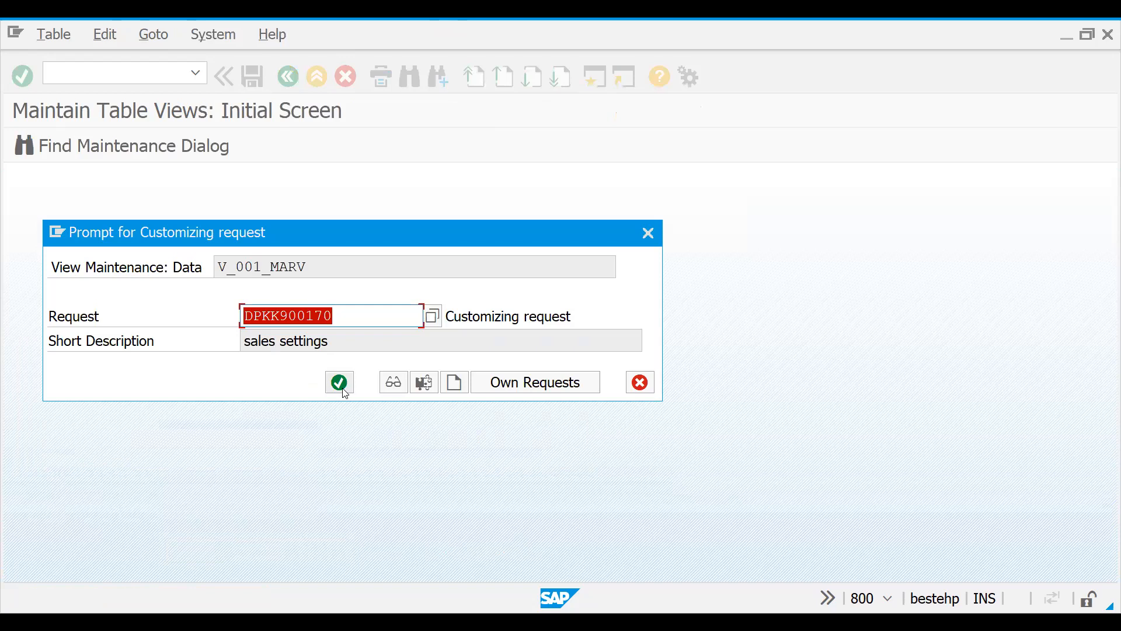
pyautogui.click(339, 383)
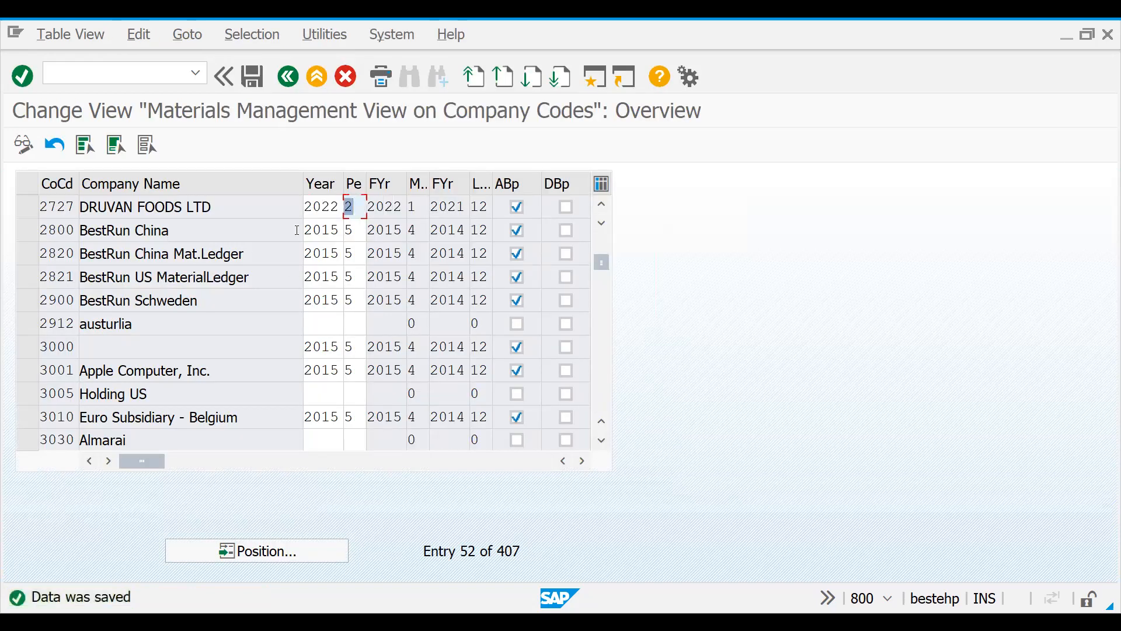
# Step: Exit the company code period view and reopen the SAP Reference IMG with transaction SPRO
pyautogui.click(289, 80)
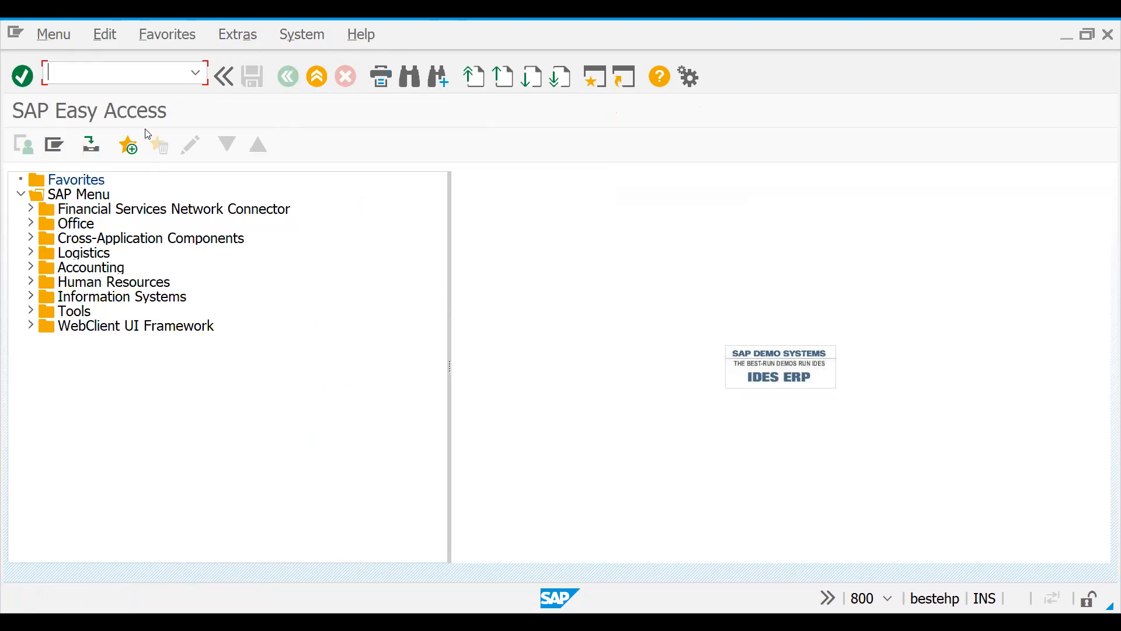
pyautogui.write('/NSPRO')
pyautogui.press('Return')
pyautogui.click(121, 142)
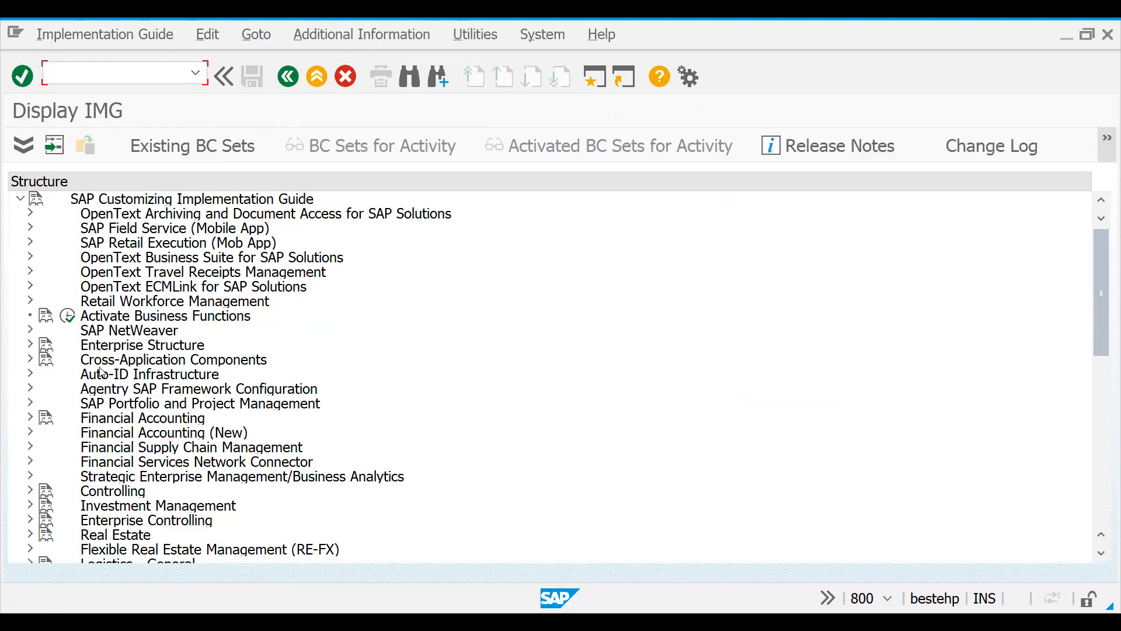
# Step: Expand Enterprise Structure, Assignment and Logistics - General again in the implementation guide
pyautogui.click(97, 346)
pyautogui.press('Right')
pyautogui.press('Down')
pyautogui.press('Down')
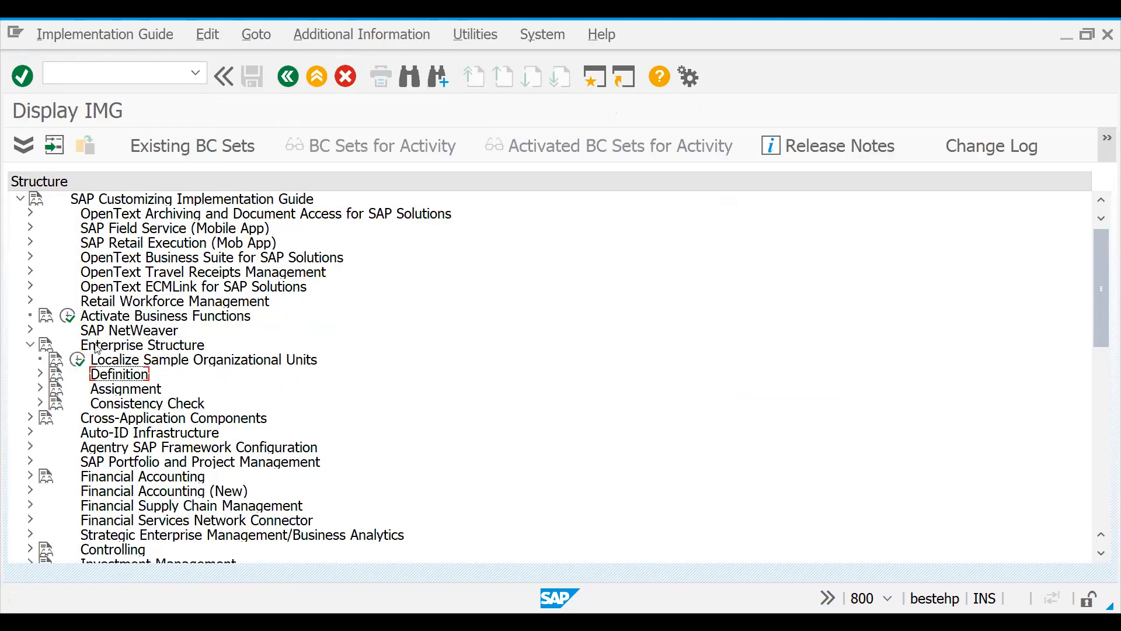
pyautogui.press('Right')
pyautogui.press('Left')
pyautogui.press('Down')
pyautogui.press('Right')
pyautogui.press('Down')
pyautogui.press('Down')
pyautogui.press('Down')
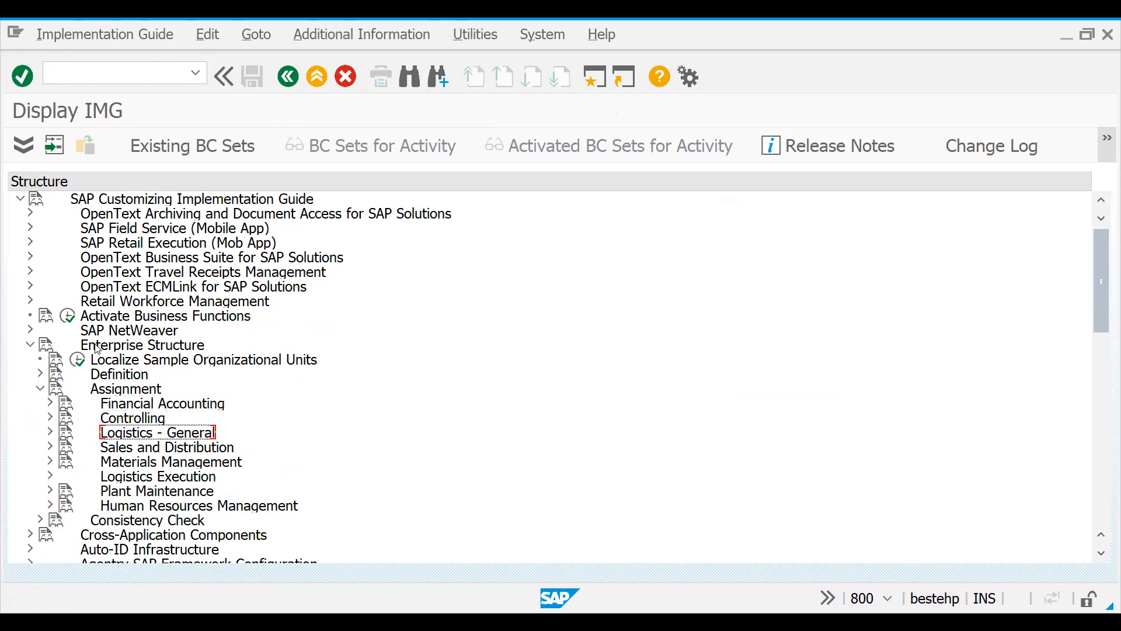
pyautogui.press('Right')
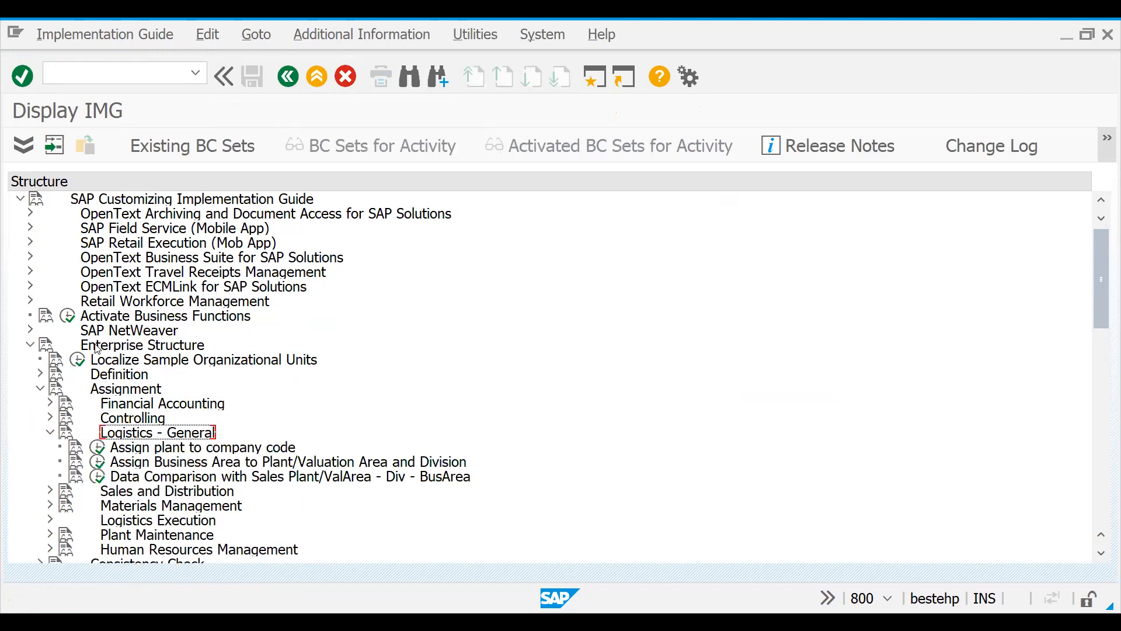
# Step: Add a new entry assigning plant 2727 to company code 2727 and save it in the sales settings request
pyautogui.click(100, 449)
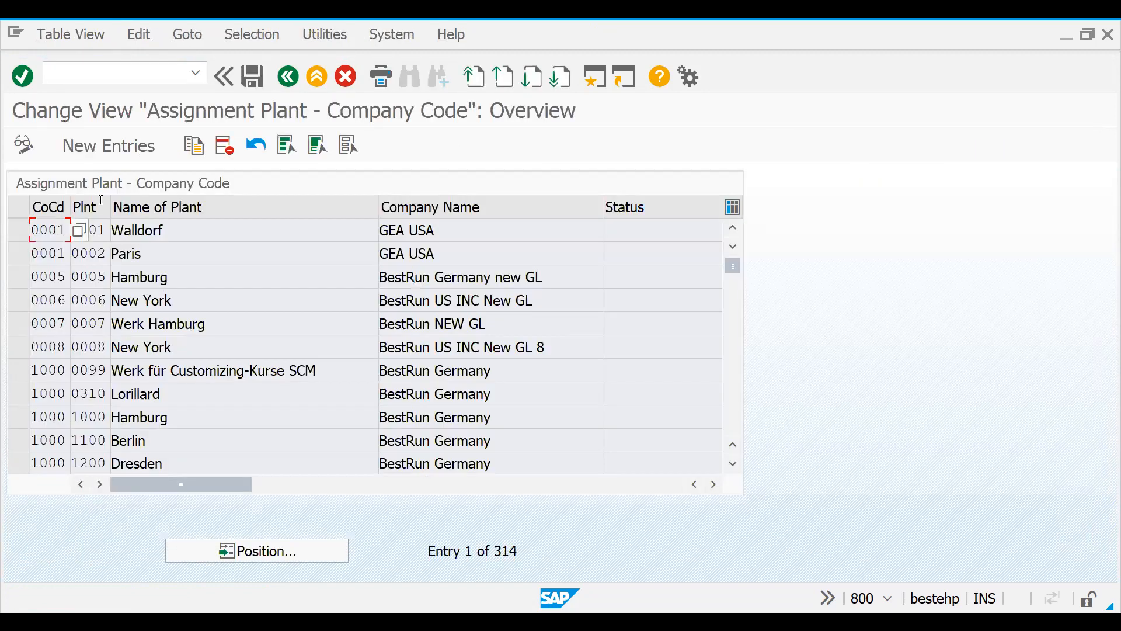
pyautogui.click(108, 146)
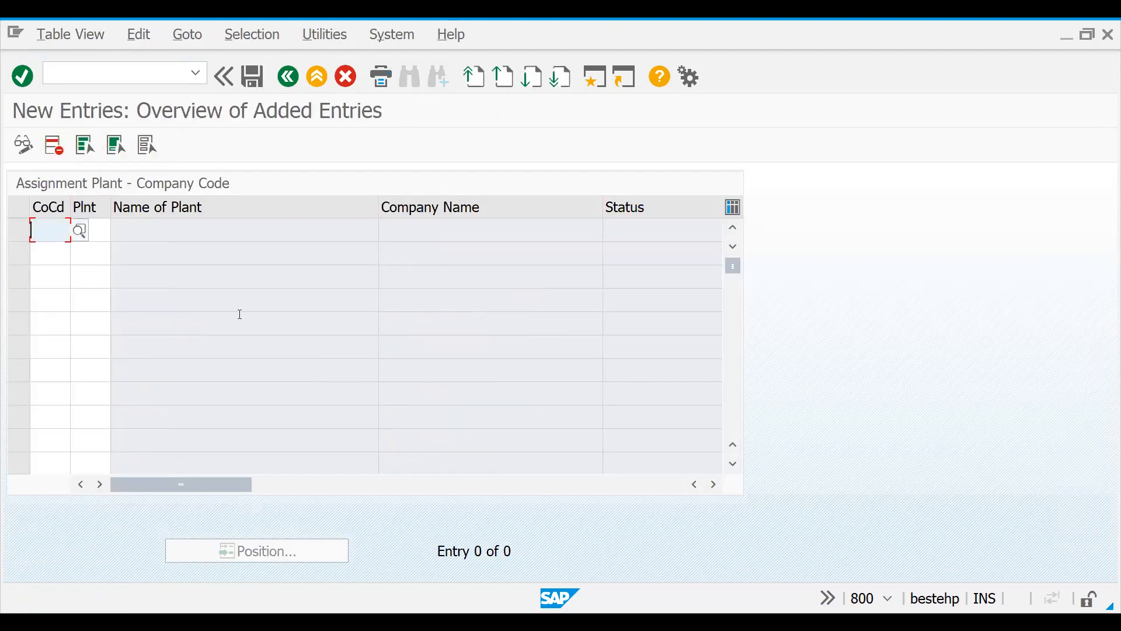
pyautogui.write('2727')
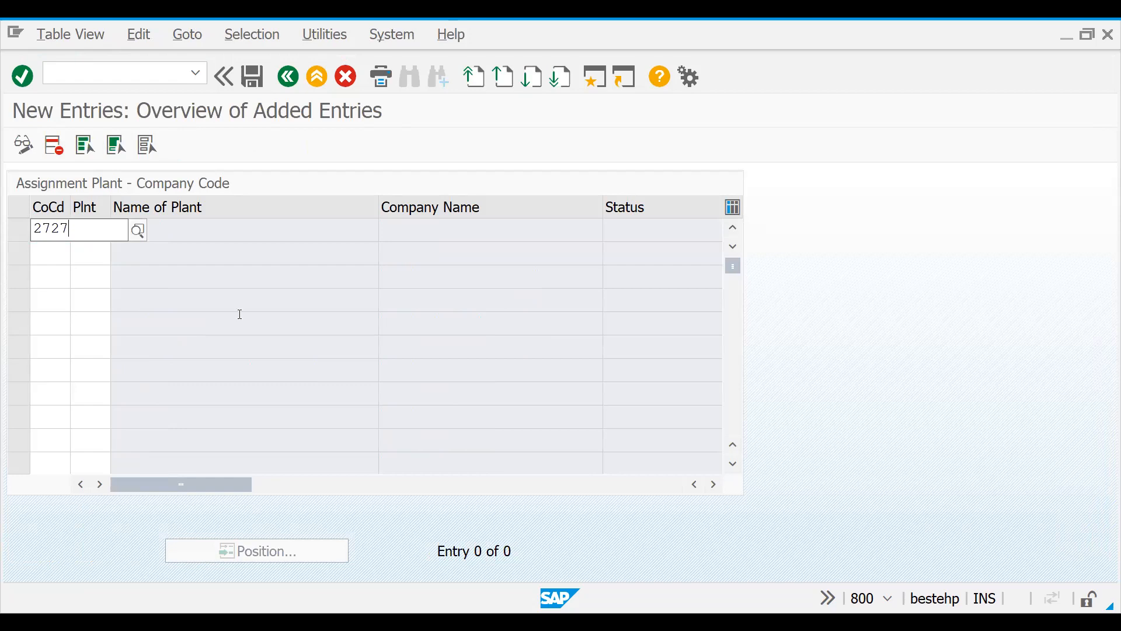
pyautogui.press('Tab')
pyautogui.write('2727')
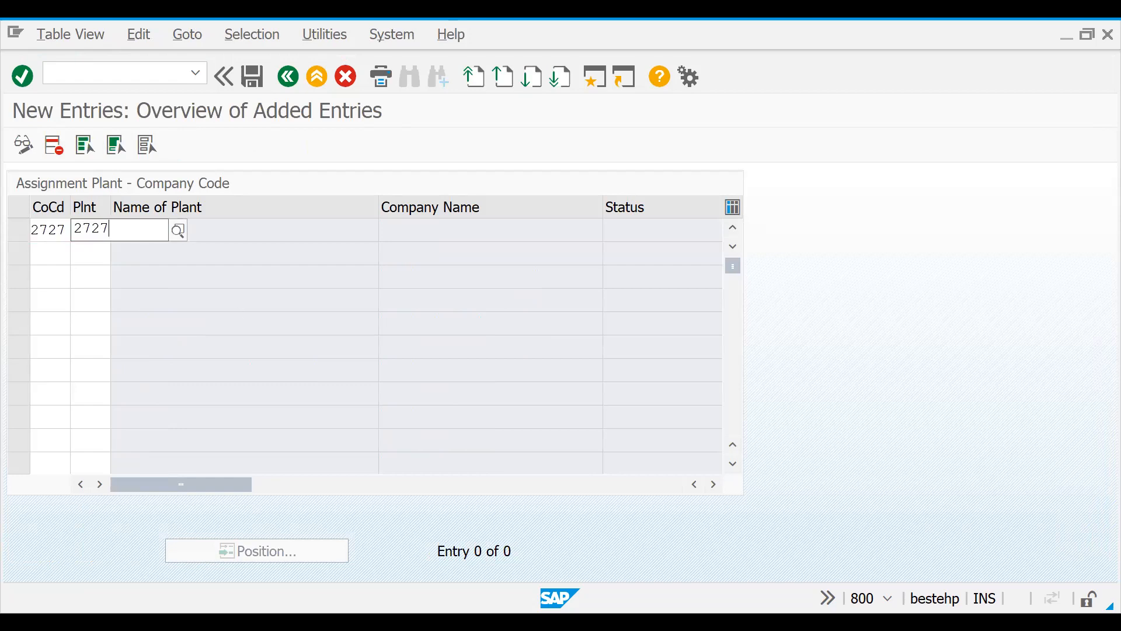
pyautogui.press('Return')
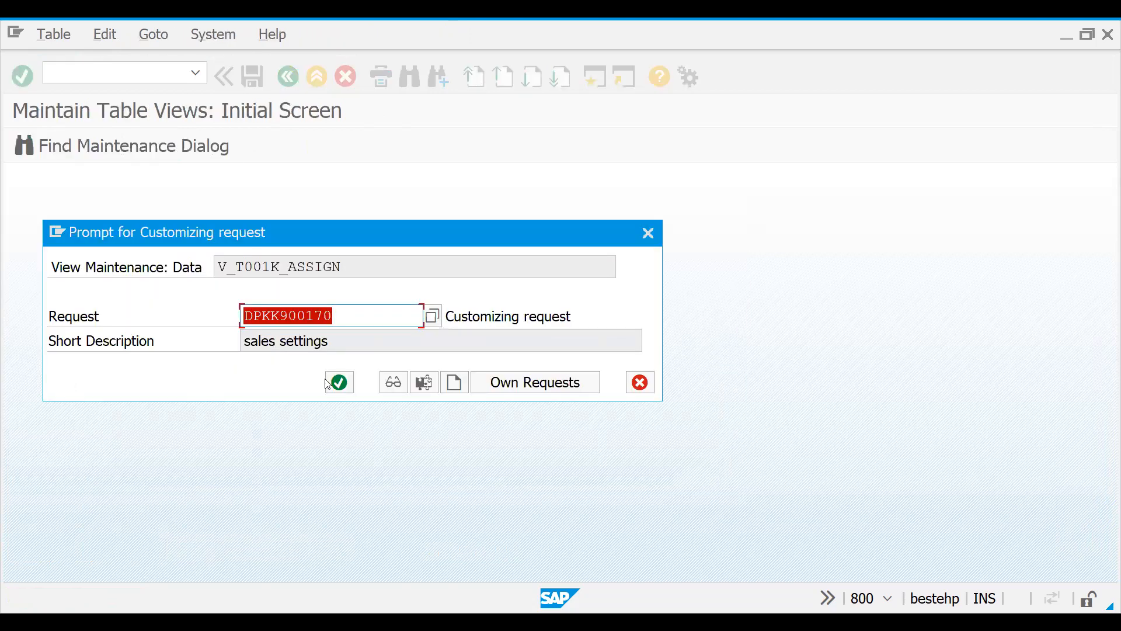
pyautogui.click(328, 383)
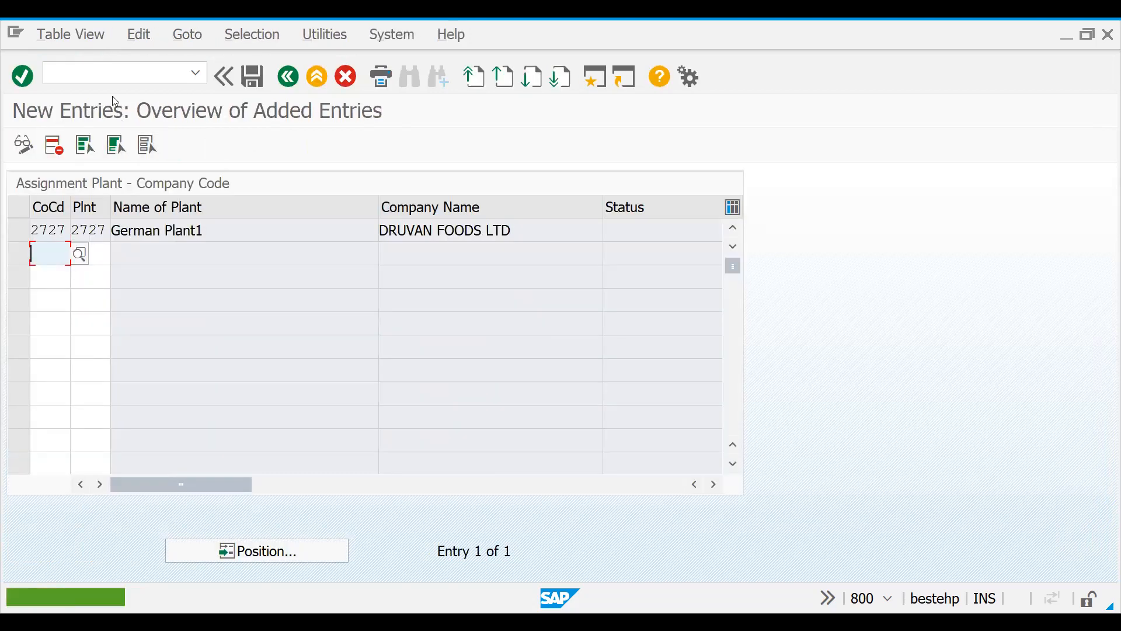
# Step: Try to start an MB1C goods receipt with movement type 561, plant 2727 and storage location SALE
pyautogui.write('/N')
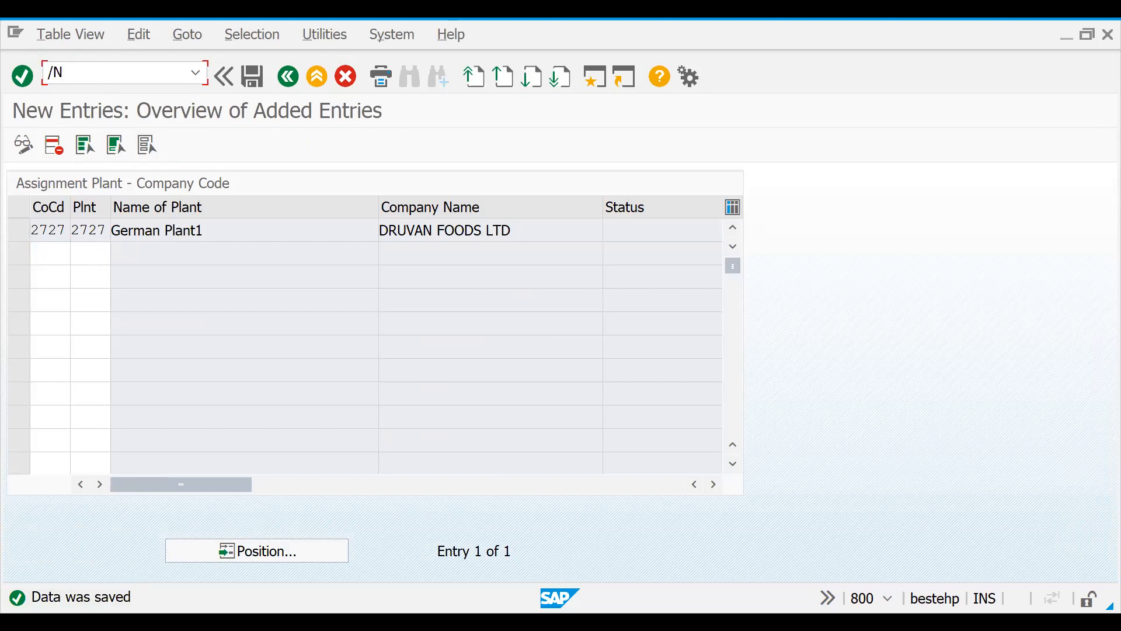
pyautogui.write('MB1C')
pyautogui.press('Return')
pyautogui.write('561')
pyautogui.press('Tab')
pyautogui.press('Tab')
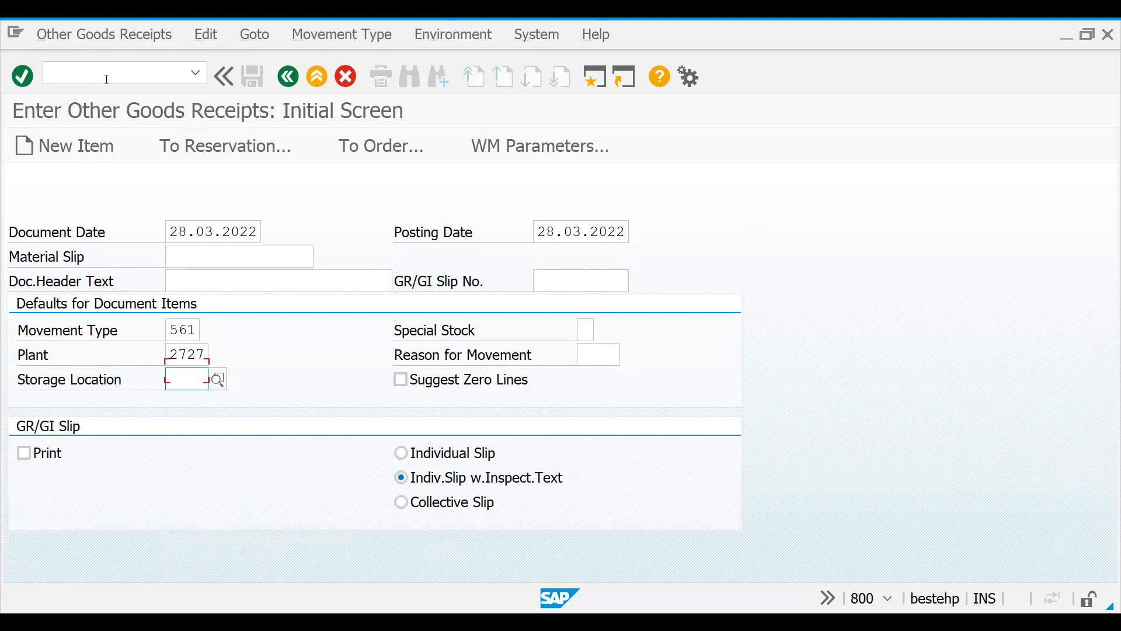
pyautogui.press('Down')
pyautogui.press('Return')
pyautogui.press('Return')
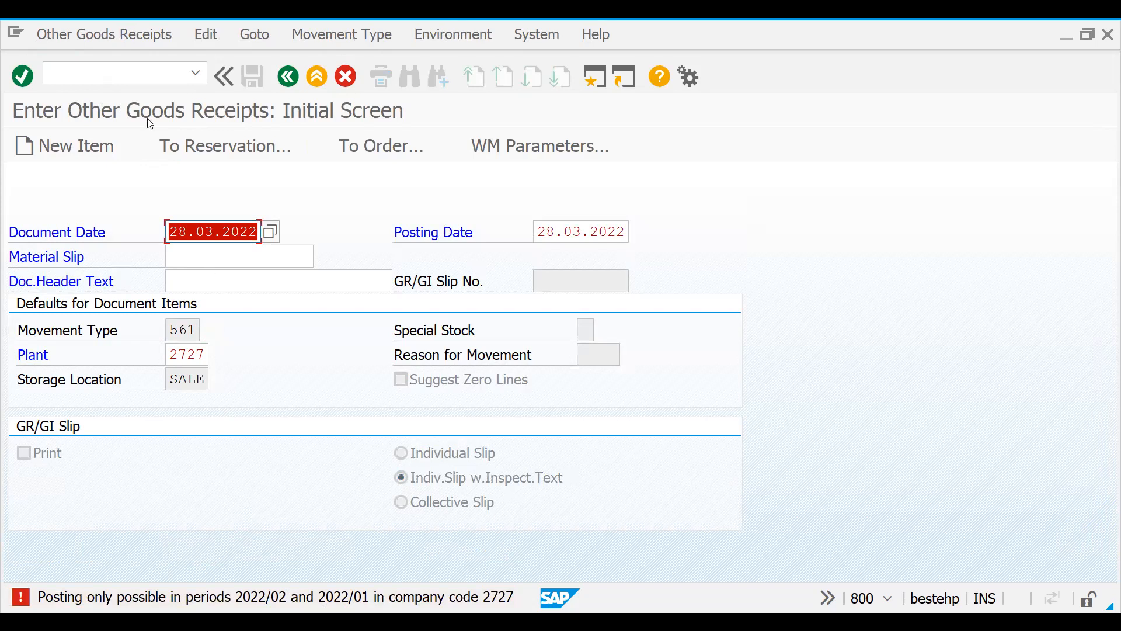
# Step: Open the material master period closing program and set both the from and to company code to 2727
pyautogui.click(116, 76)
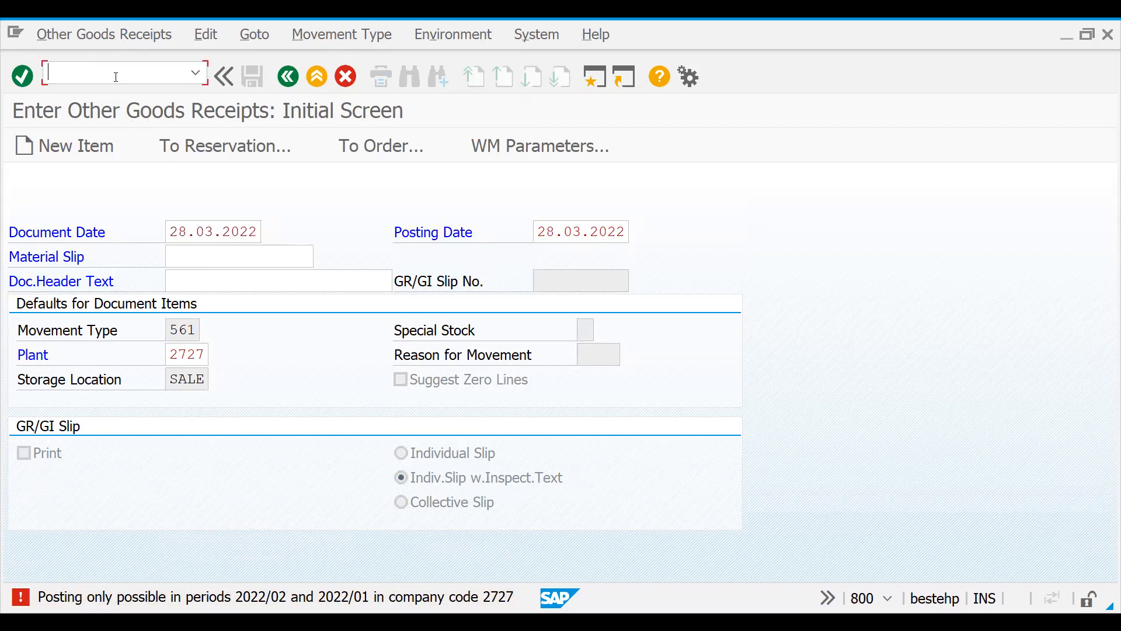
pyautogui.write('/NMMP')
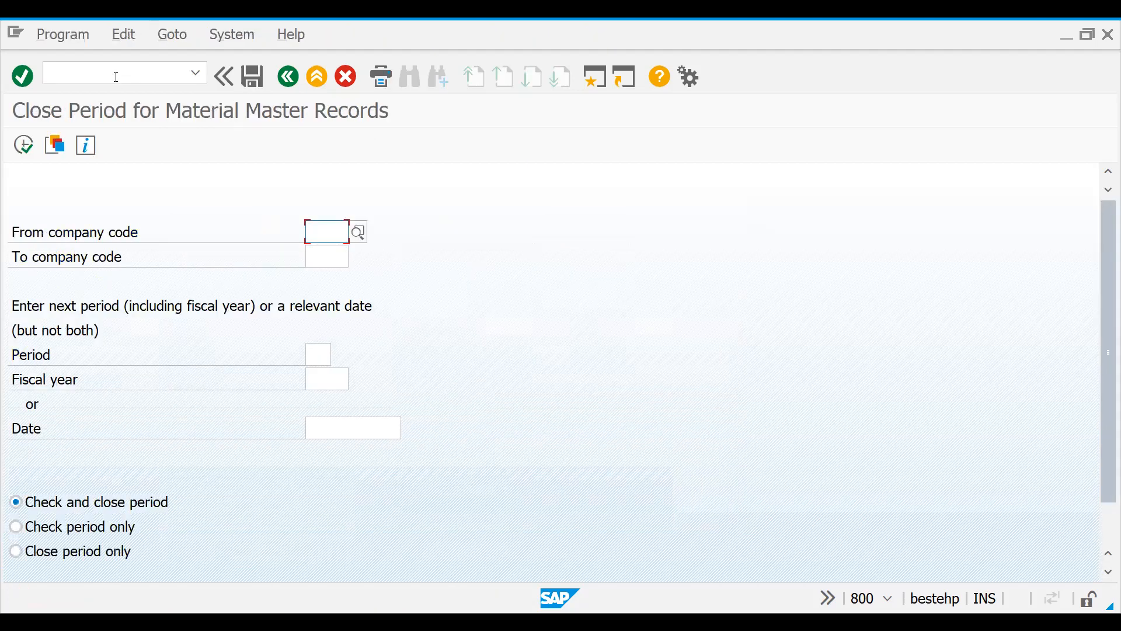
pyautogui.press('BackSpace')
pyautogui.press('Return')
pyautogui.press('Tab')
pyautogui.press('Down')
pyautogui.press('Return')
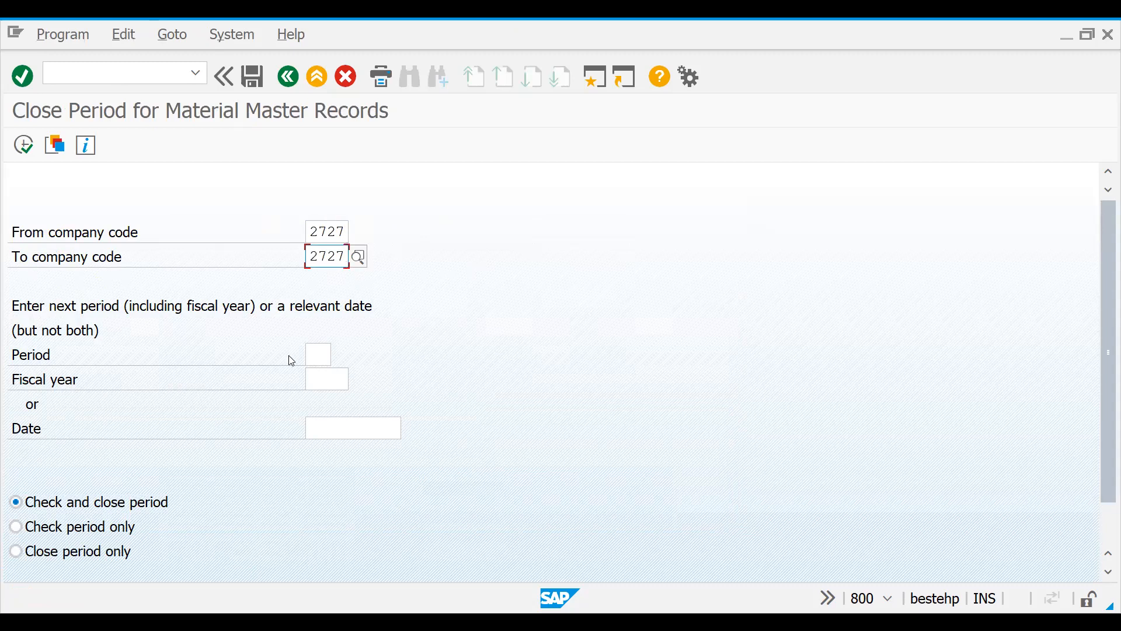
# Step: Run the check and close for period 02 of fiscal year 2022, and leave the resulting log
pyautogui.click(324, 356)
pyautogui.write('02')
pyautogui.press('Tab')
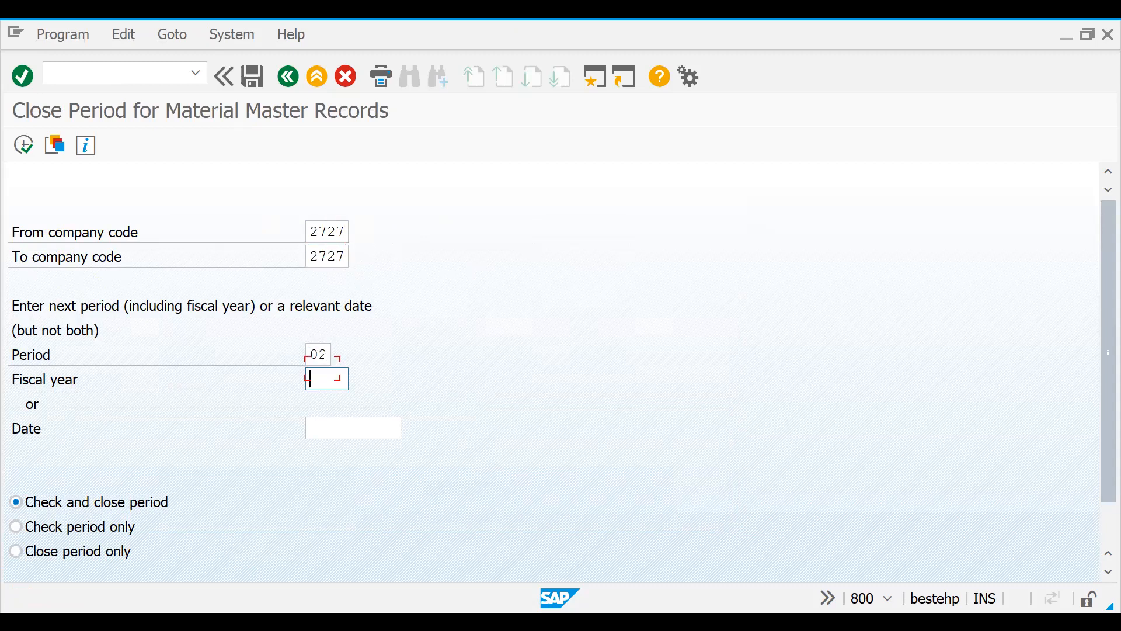
pyautogui.write('2022')
pyautogui.press('Return')
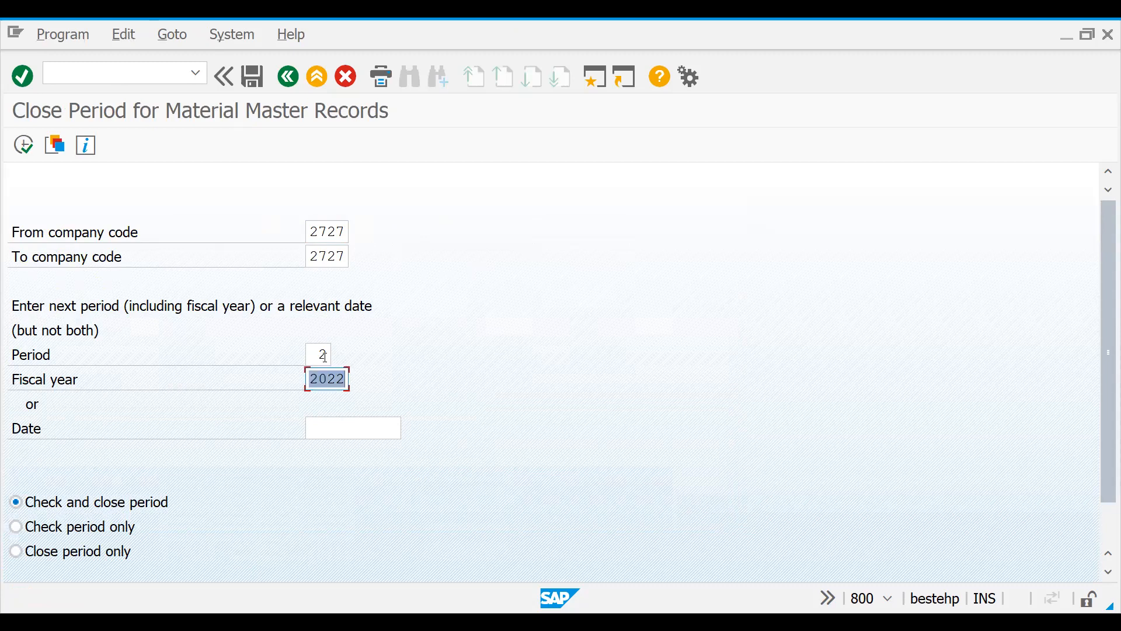
pyautogui.click(24, 146)
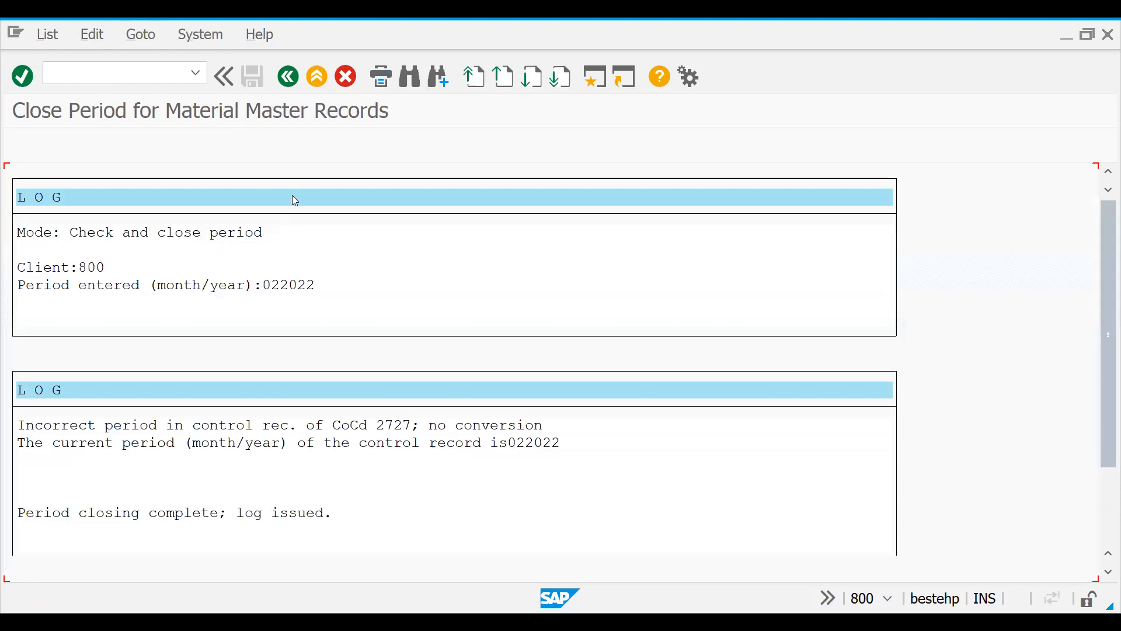
pyautogui.click(288, 76)
# Step: Retry the MB1C goods receipt header with movement type 561, plant 2727 and storage location SALE
pyautogui.write('/NMB')
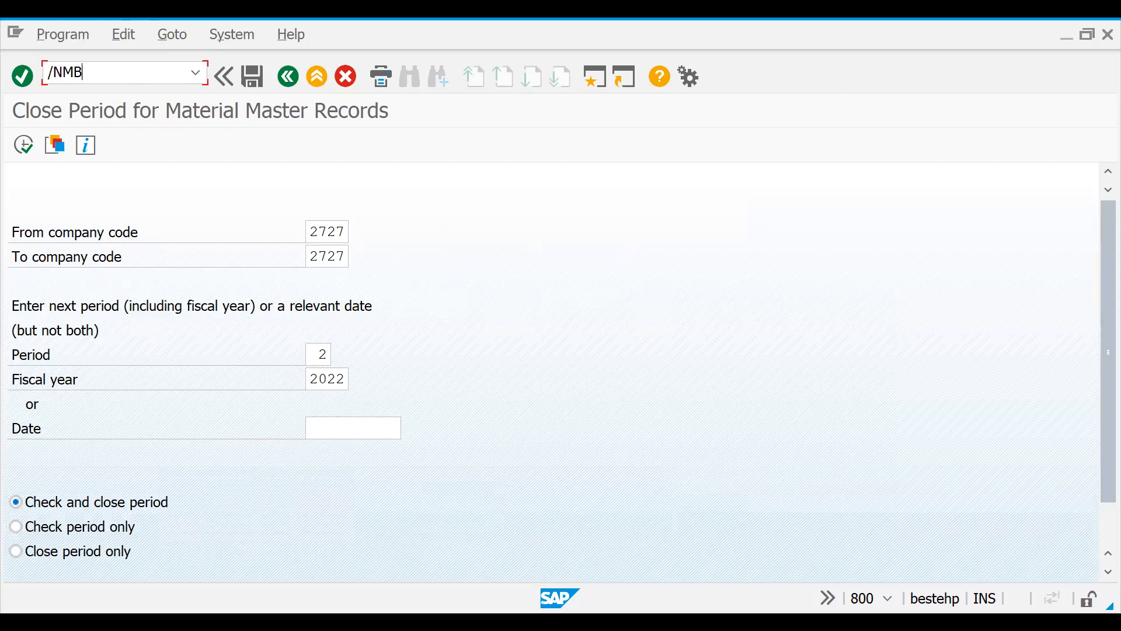
pyautogui.write('1C')
pyautogui.press('Return')
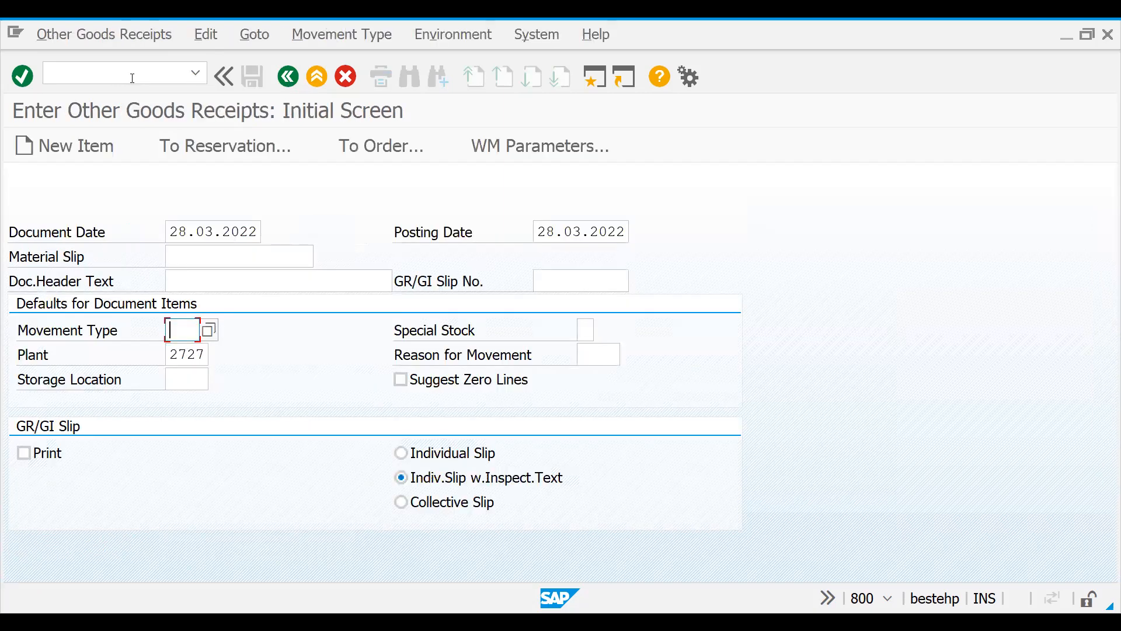
pyautogui.press('Down')
pyautogui.press('Return')
pyautogui.press('Tab')
pyautogui.press('Tab')
pyautogui.press('Down')
pyautogui.press('Return')
pyautogui.press('Return')
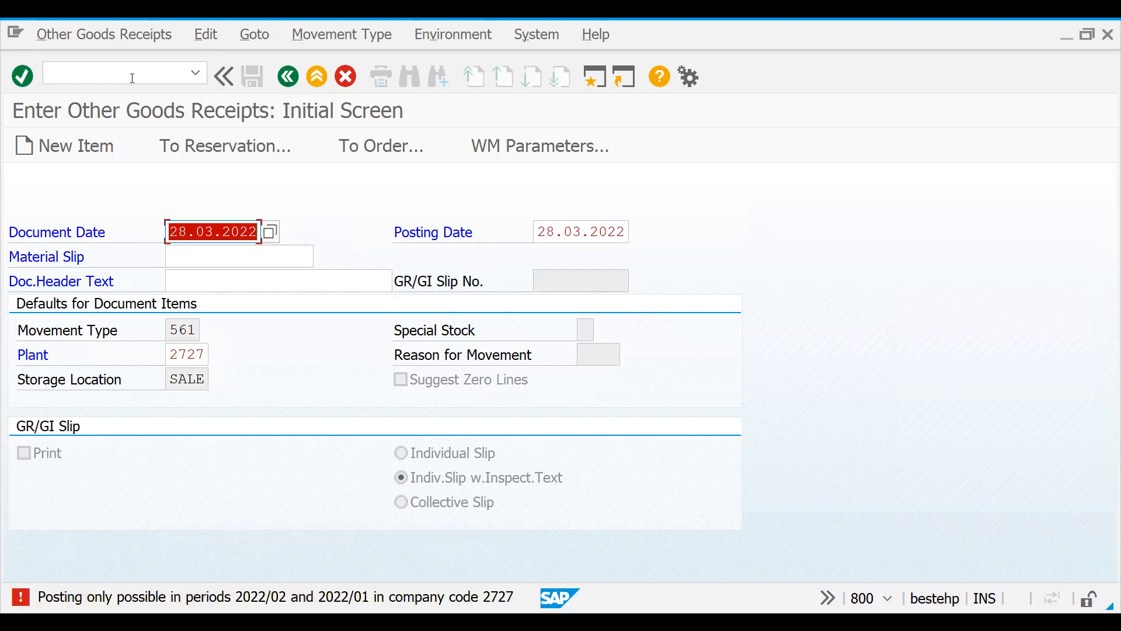
# Step: Open transaction MMPV and enter 2727 as both the from and to company code
pyautogui.click(53, 75)
pyautogui.write('/NMMPV')
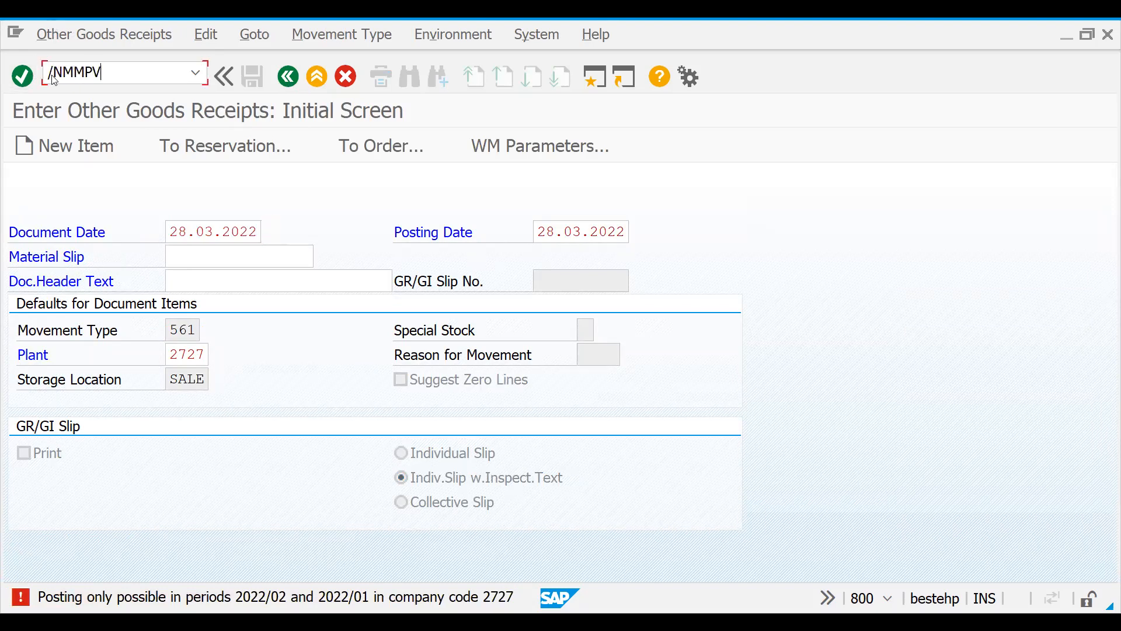
pyautogui.press('Return')
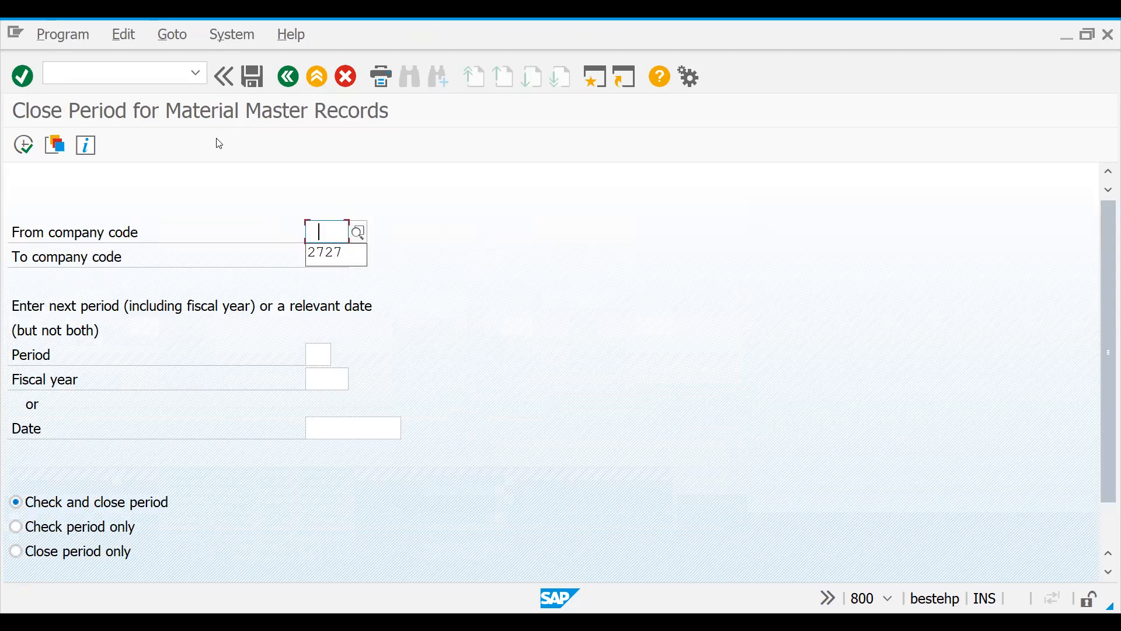
pyautogui.press('Return')
pyautogui.press('Tab')
pyautogui.press('Down')
pyautogui.press('Return')
# Step: Check and close the material master period with period 03 and fiscal year 2022
pyautogui.press('Tab')
pyautogui.write('03')
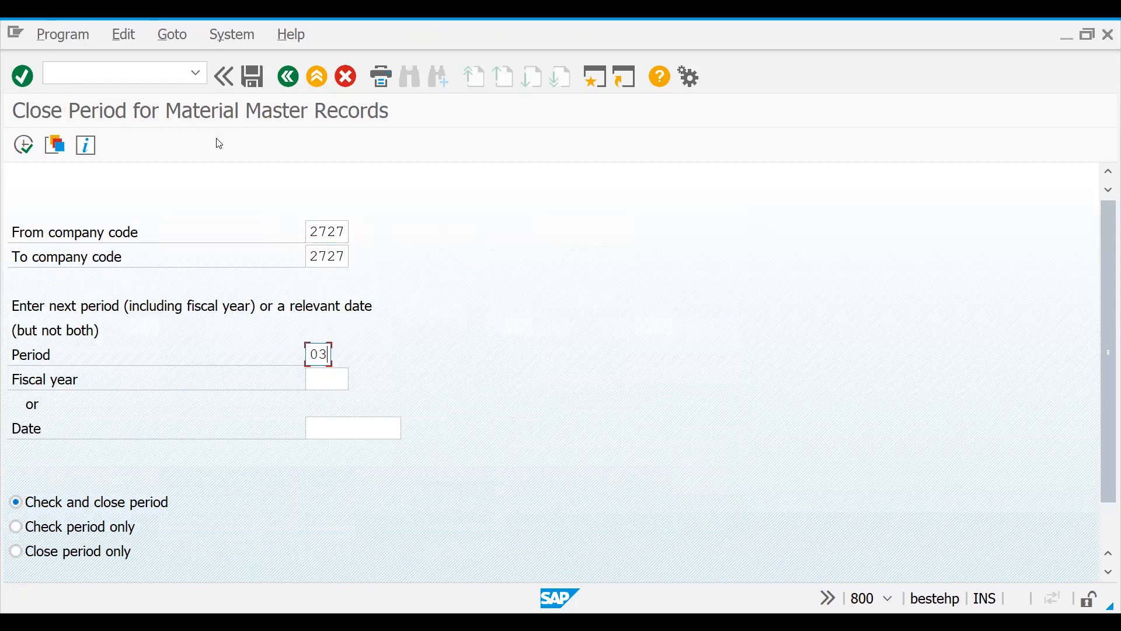
pyautogui.press('Tab')
pyautogui.write('20')
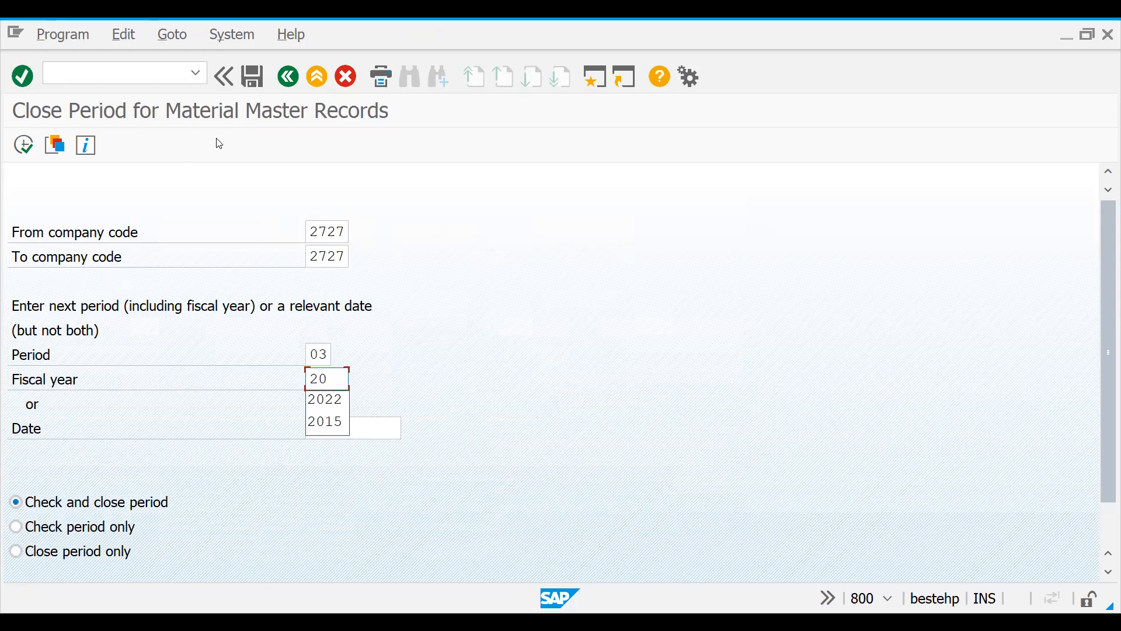
pyautogui.write('22')
pyautogui.click(28, 146)
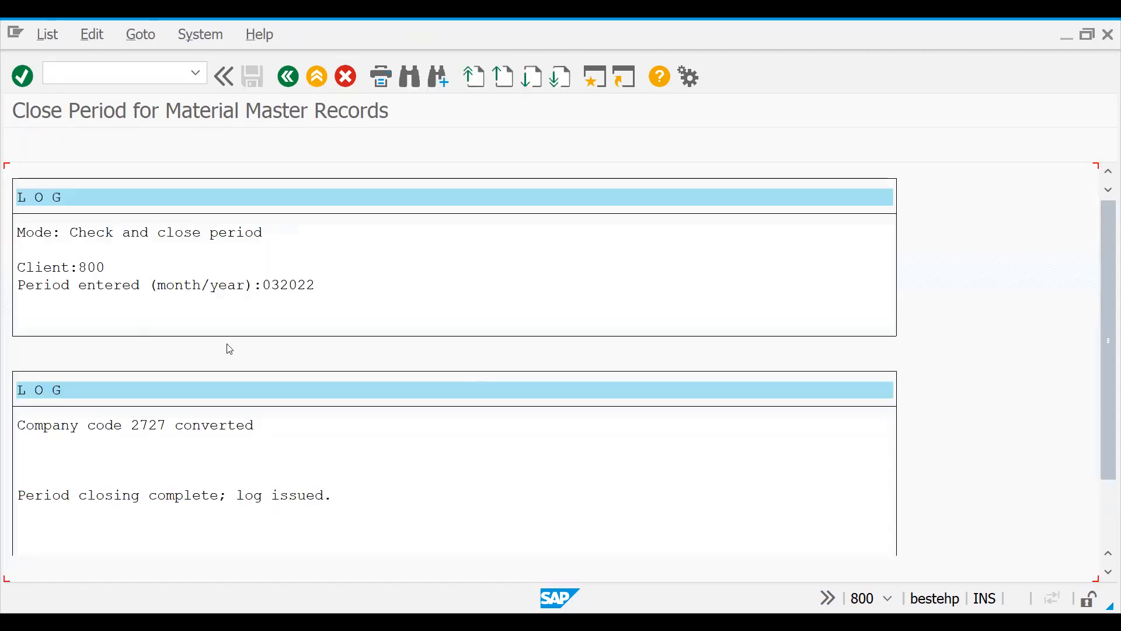
# Step: Open MB1C item entry for movement type 561, plant 2727 and storage location SALE
pyautogui.click(99, 70)
pyautogui.write('/NMB1C')
pyautogui.press('Return')
pyautogui.write('561')
pyautogui.press('Tab')
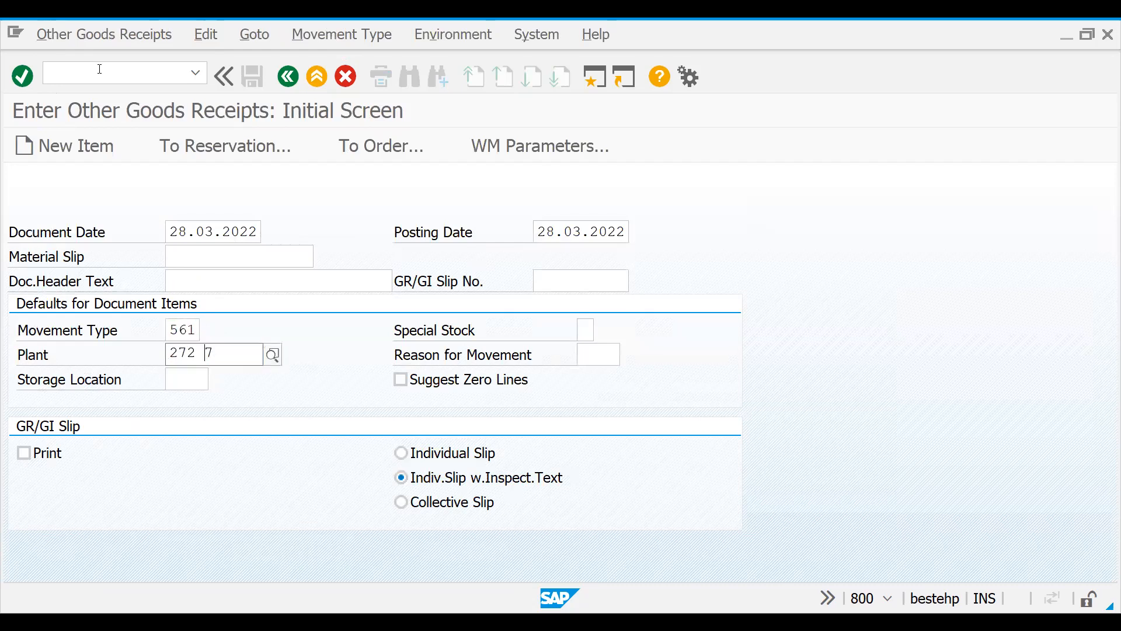
pyautogui.press('BackSpace')
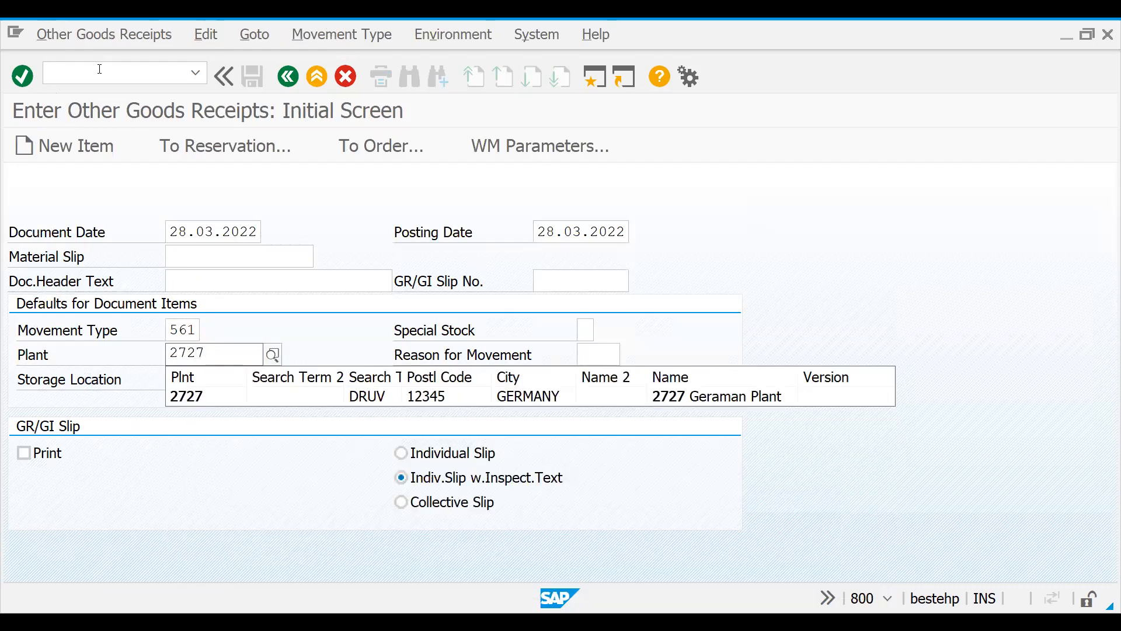
pyautogui.press('Tab')
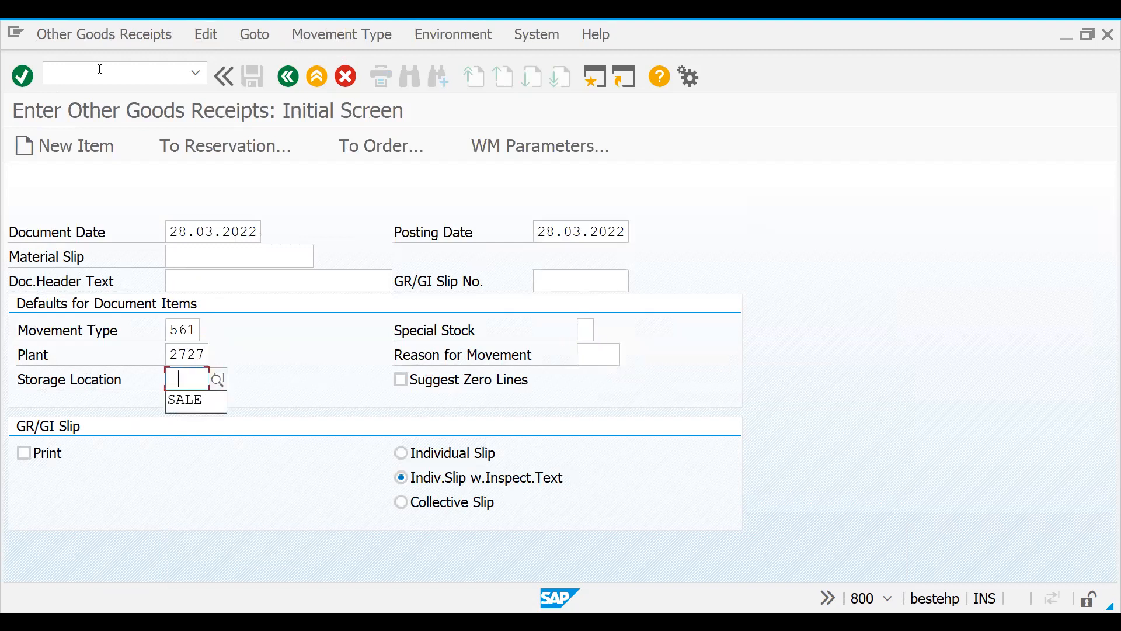
pyautogui.press('Return')
pyautogui.press('Return')
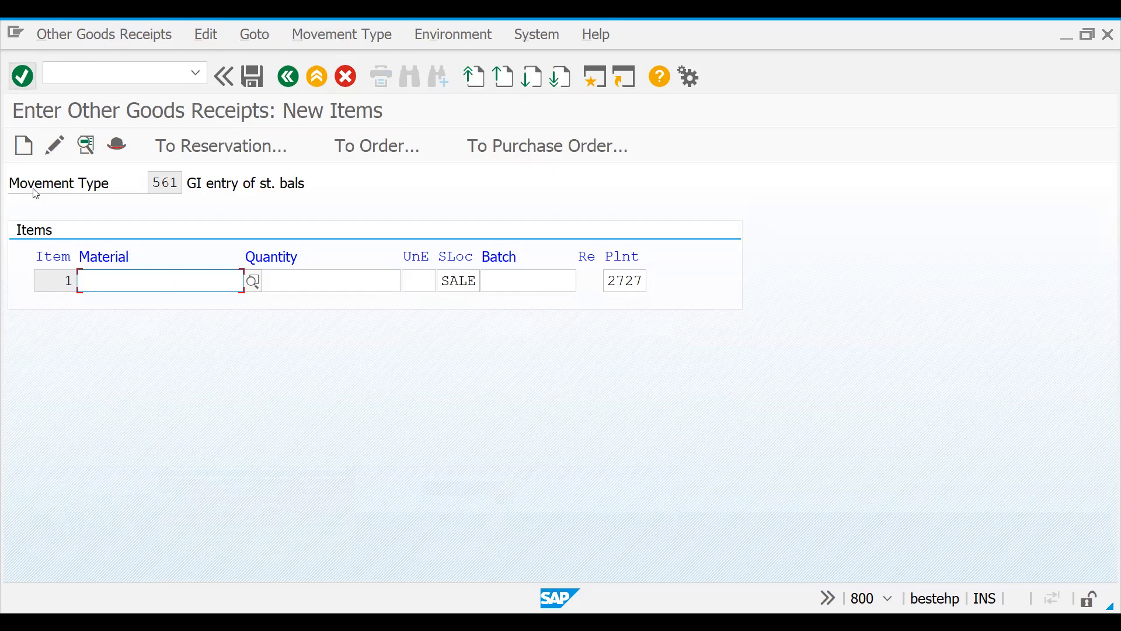
# Step: Open the material types with transaction OMS2, locate HAWA and display its quantity/value updating settings
pyautogui.click(101, 74)
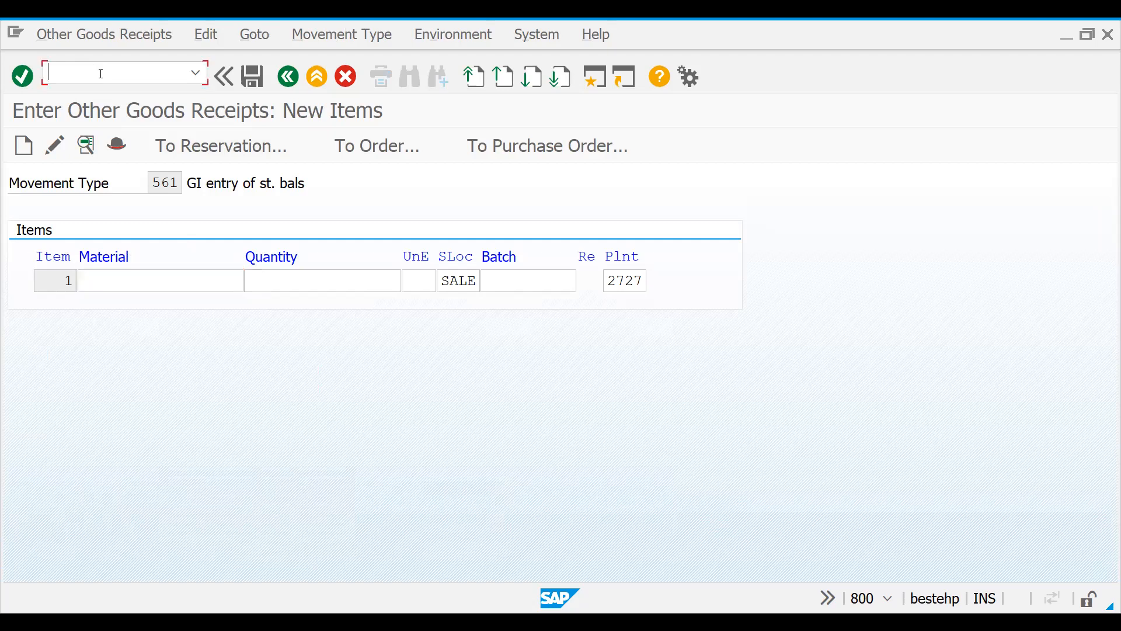
pyautogui.write('/NOMS2')
pyautogui.press('Return')
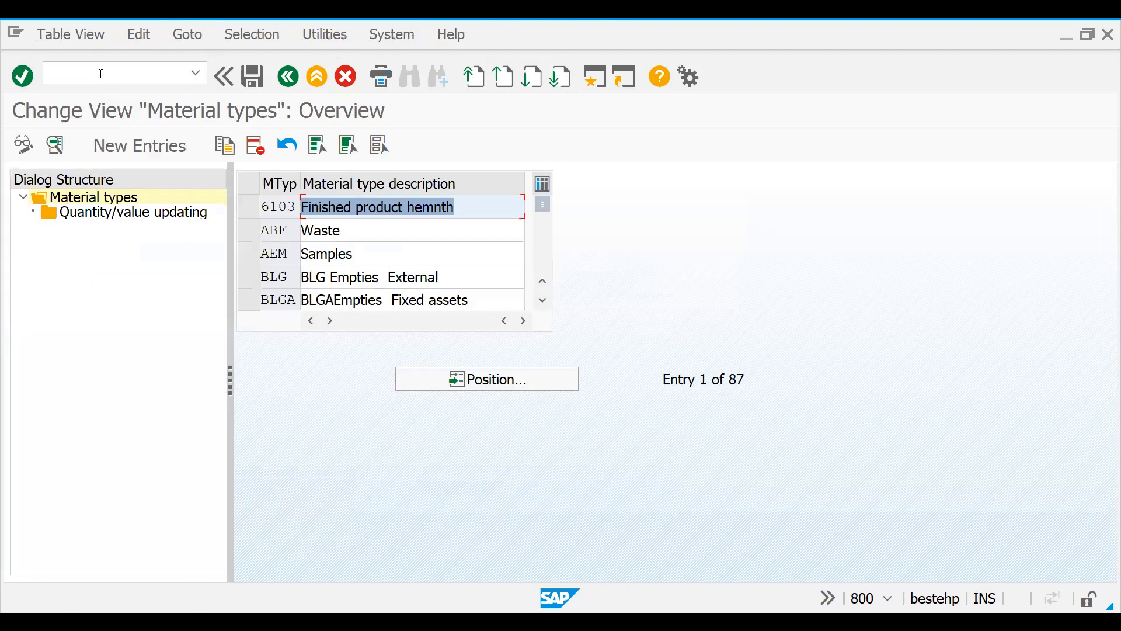
pyautogui.click(445, 384)
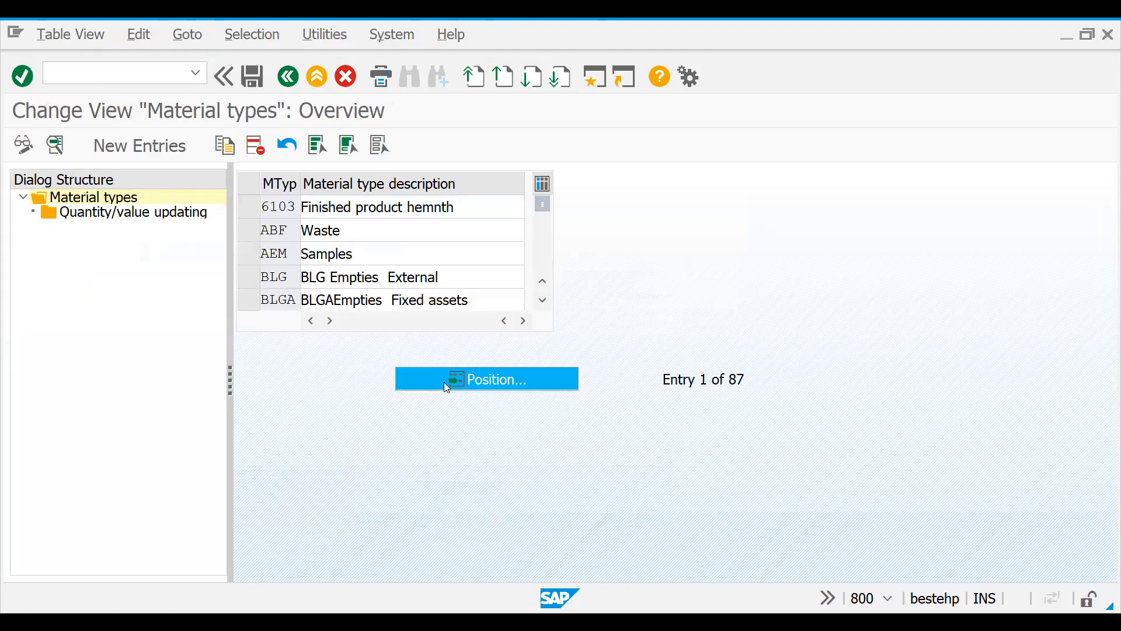
pyautogui.write('HAWA')
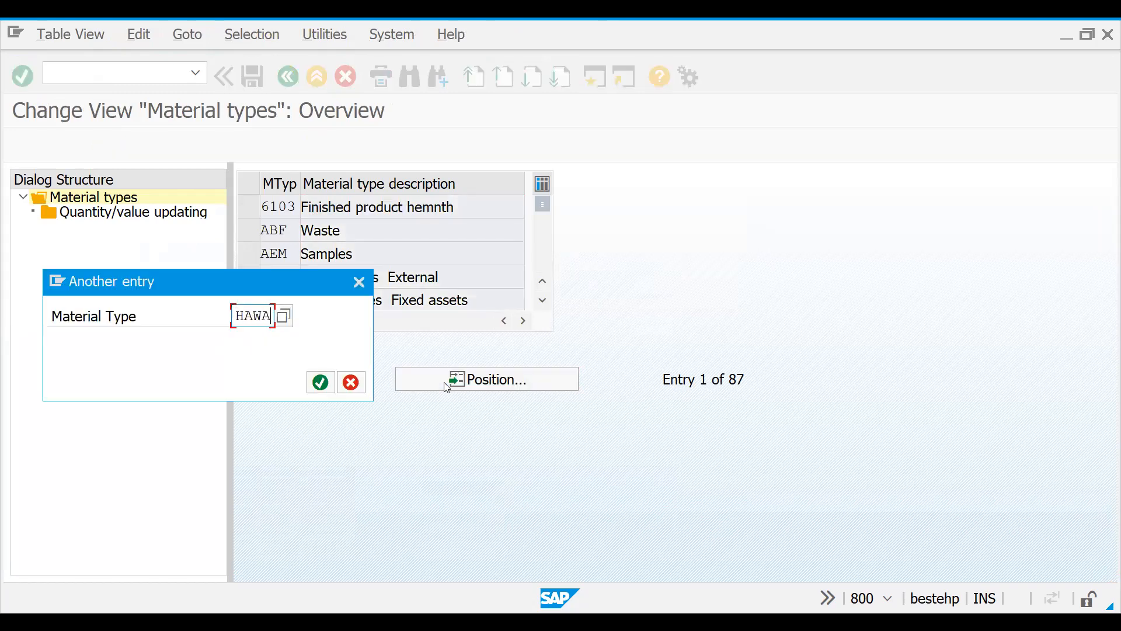
pyautogui.press('Return')
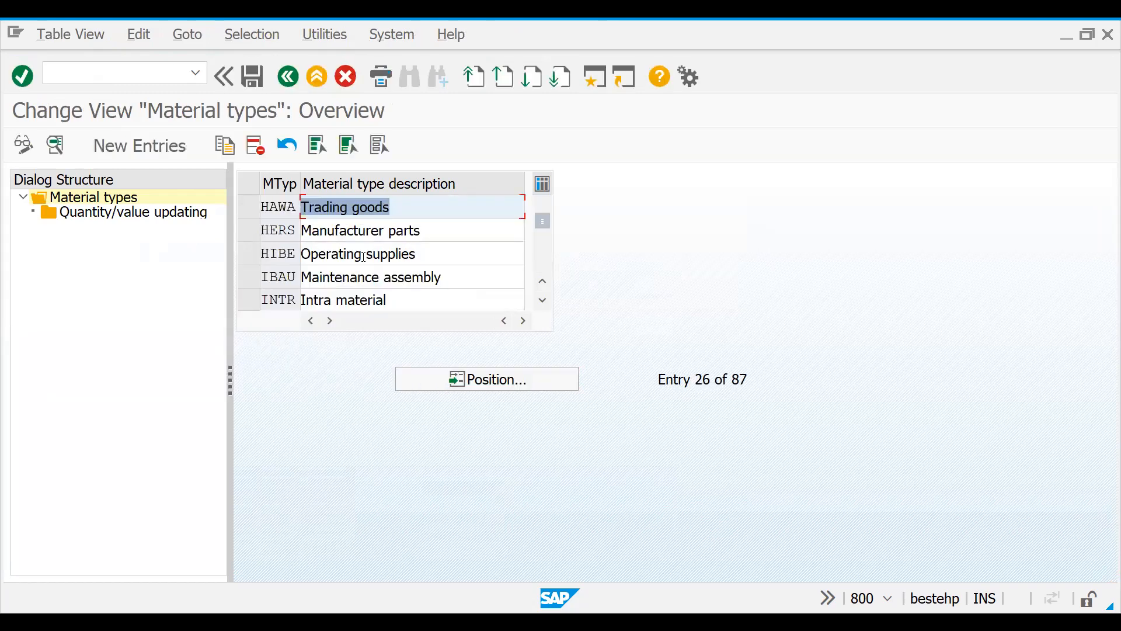
pyautogui.click(249, 208)
pyautogui.doubleClick(158, 213)
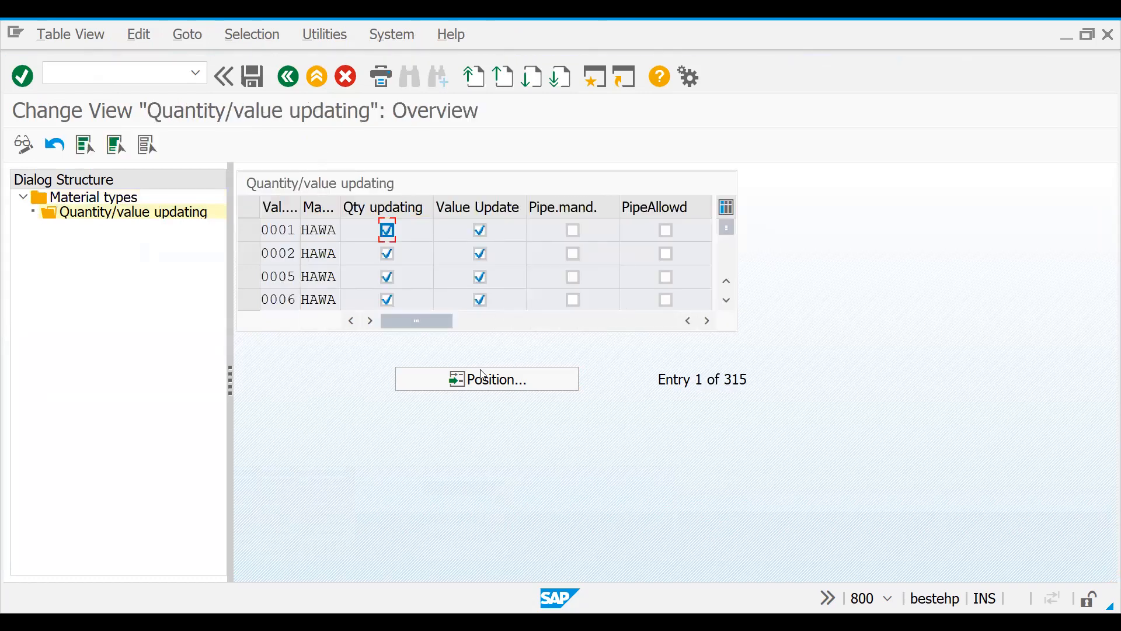
# Step: Locate valuation area 2727 in the HAWA quantity/value updating settings, accepting the warning, and save the view
pyautogui.click(523, 390)
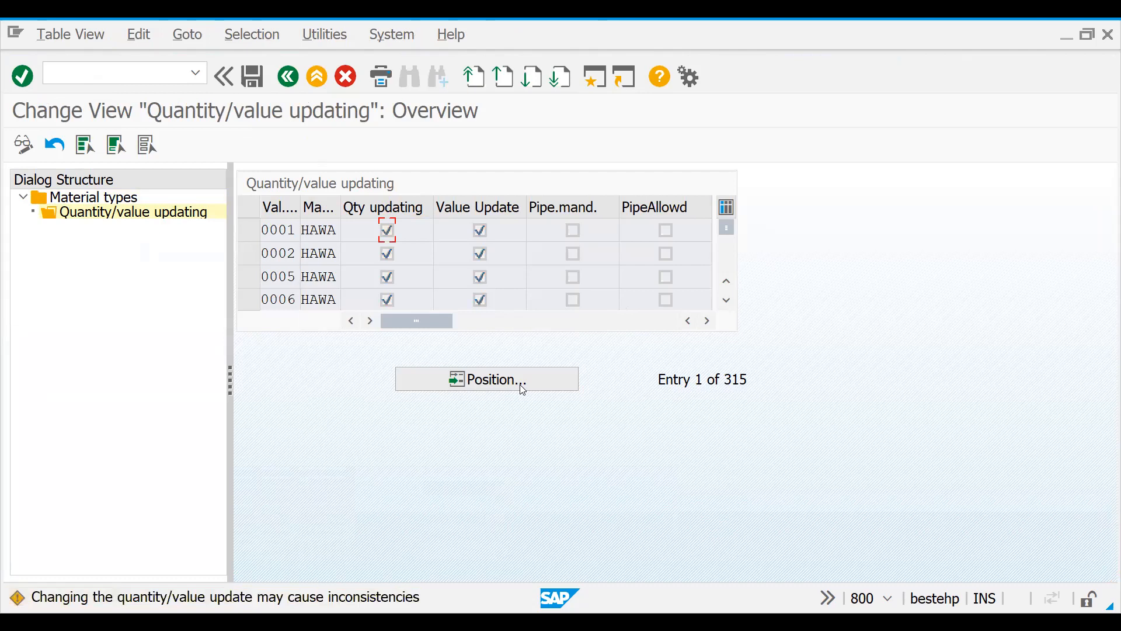
pyautogui.click(523, 390)
pyautogui.write('2')
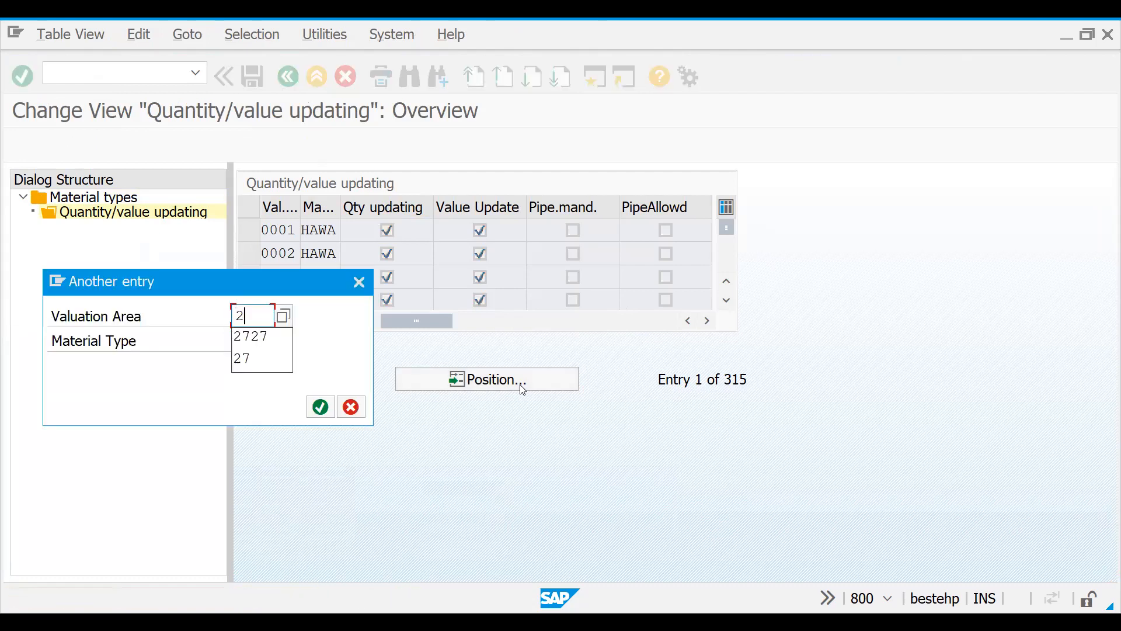
pyautogui.write('727')
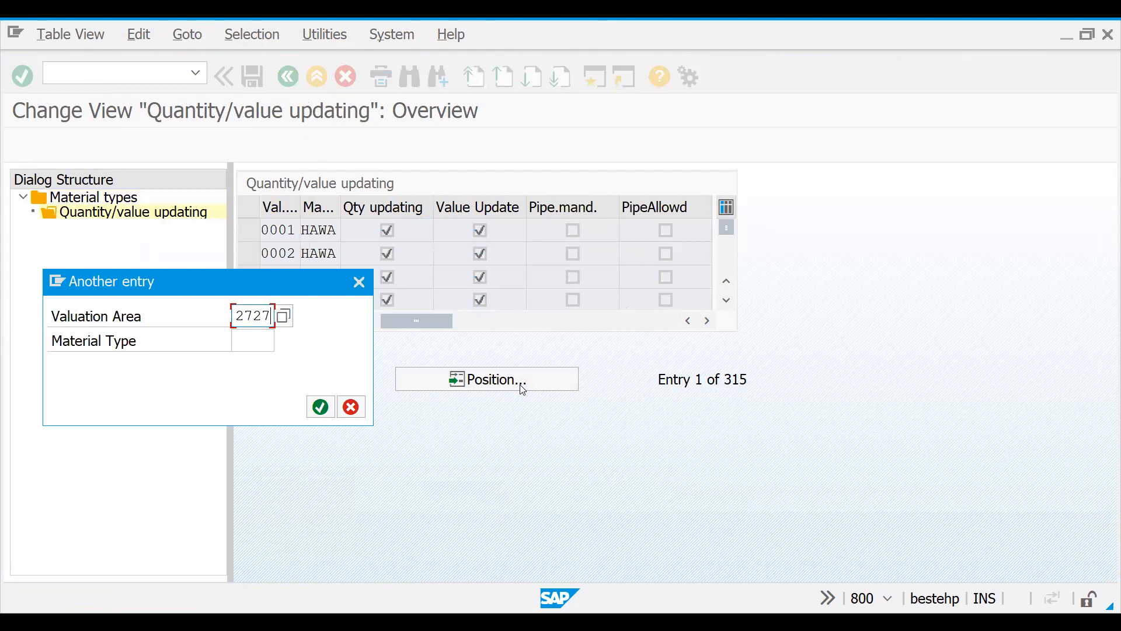
pyautogui.press('Return')
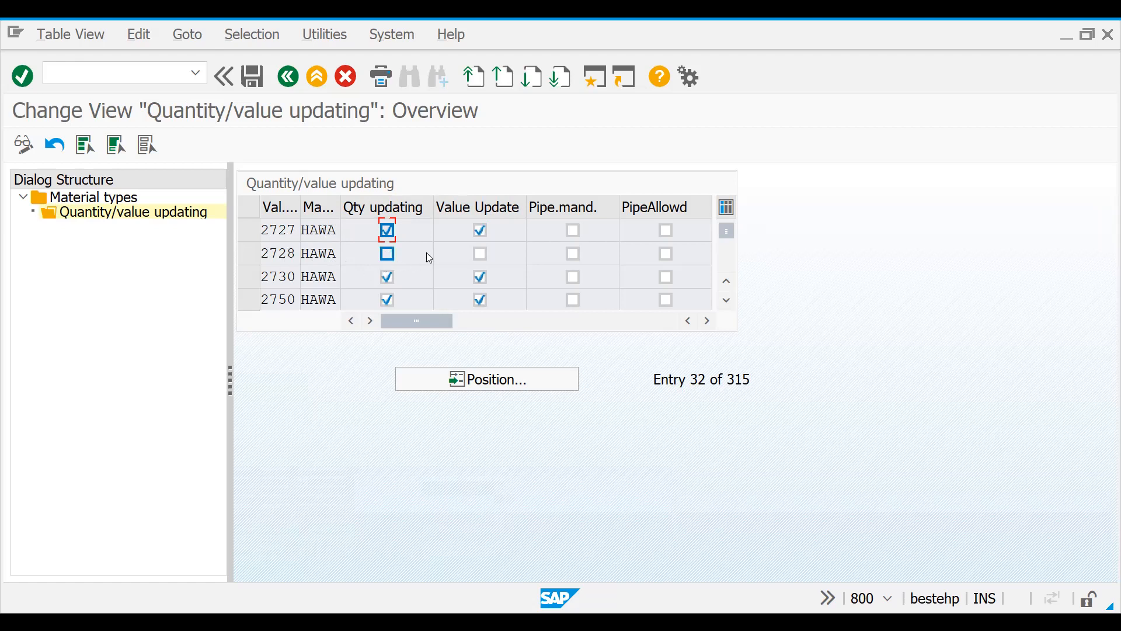
pyautogui.click(252, 77)
# Step: Return to MB1C and open the new items entry for movement type 561 at plant 2727
pyautogui.click(165, 71)
pyautogui.write('/NMB1C')
pyautogui.press('Return')
pyautogui.press('Return')
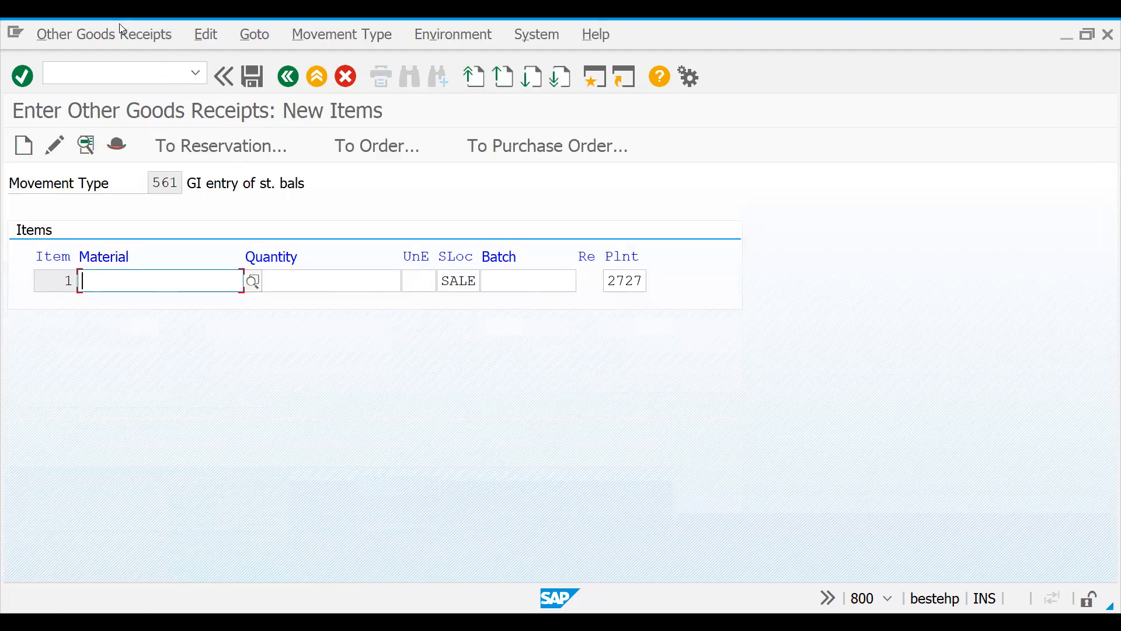
# Step: Open the proposed outbound delivery for change with transaction VL02N and copy the material number of item 10
pyautogui.click(105, 70)
pyautogui.write('/NMM0')
pyautogui.press('BackSpace')
pyautogui.press('BackSpace')
pyautogui.press('BackSpace')
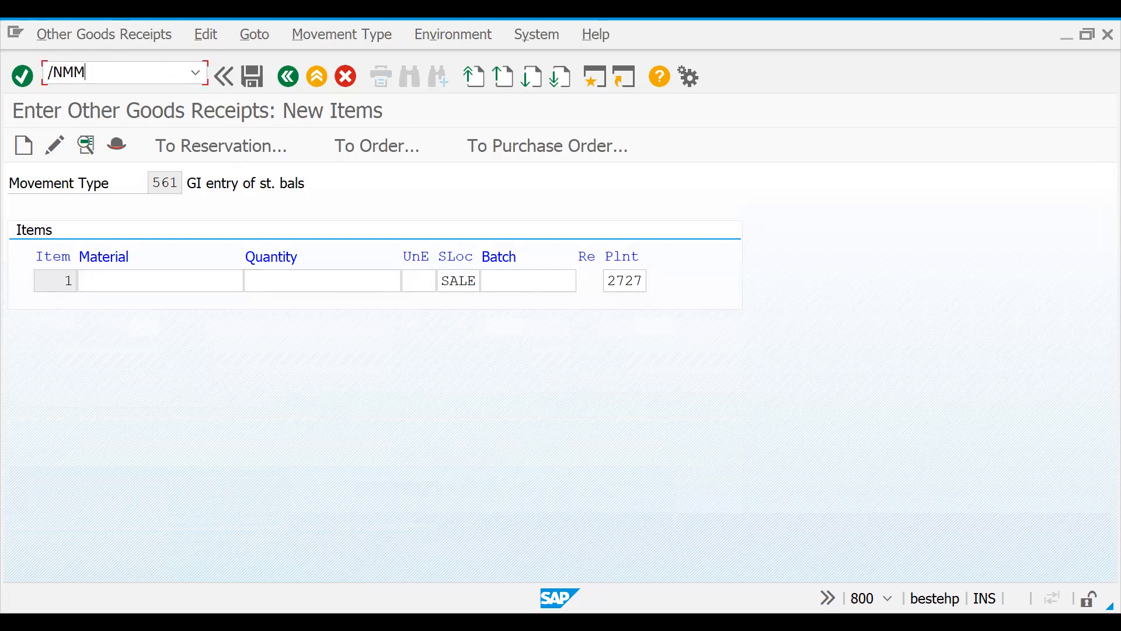
pyautogui.write('VL02N')
pyautogui.press('Return')
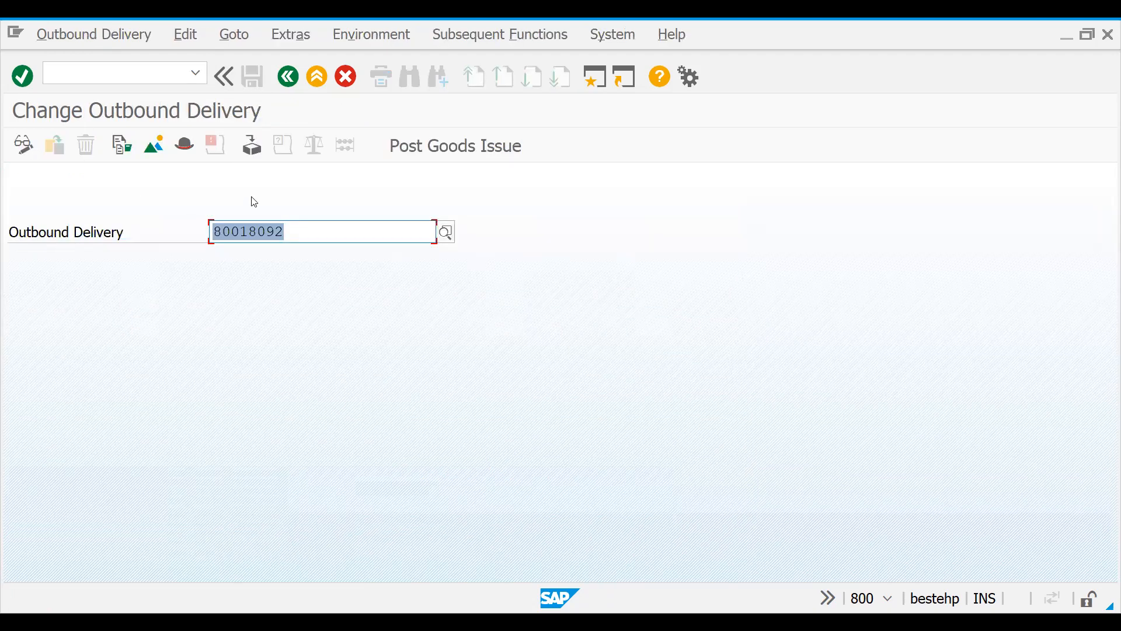
pyautogui.press('Return')
pyautogui.press('Up')
pyautogui.hotkey('ctrl', 'c')
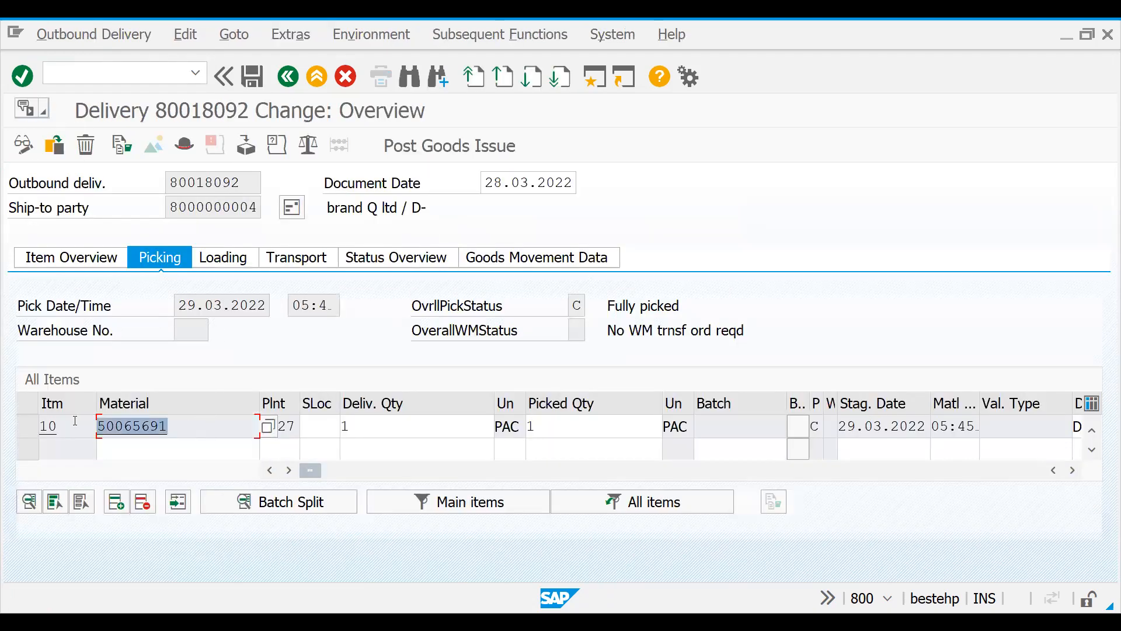
# Step: Leave the delivery for transaction MB1C and open the new items entry for movement type 561 at plant 2727
pyautogui.click(90, 74)
pyautogui.write('/NMB1C')
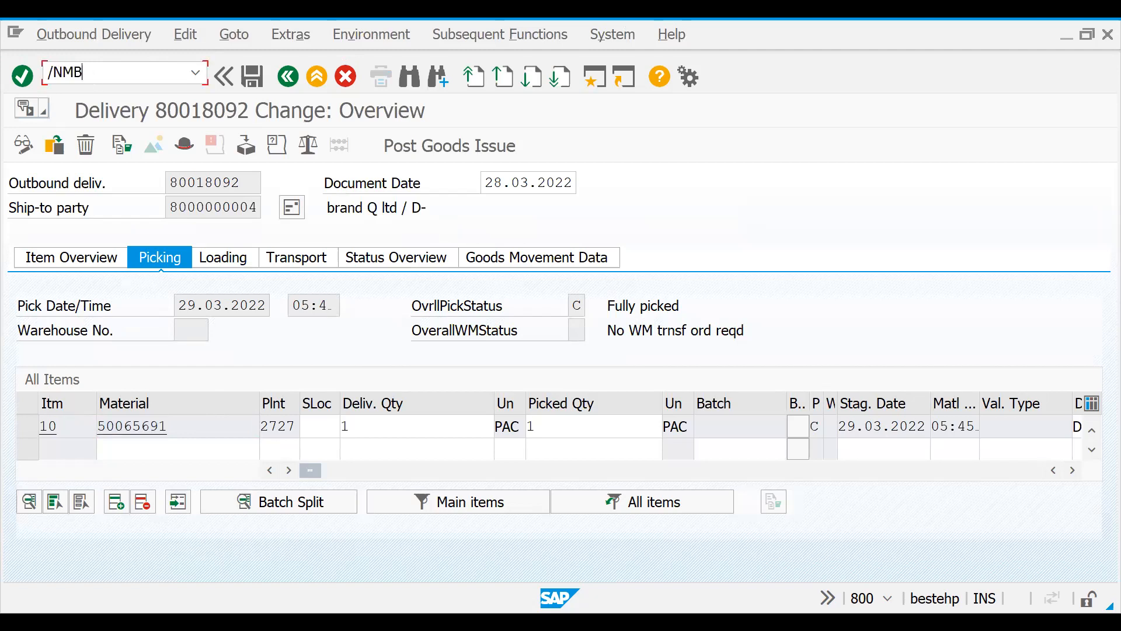
pyautogui.press('Return')
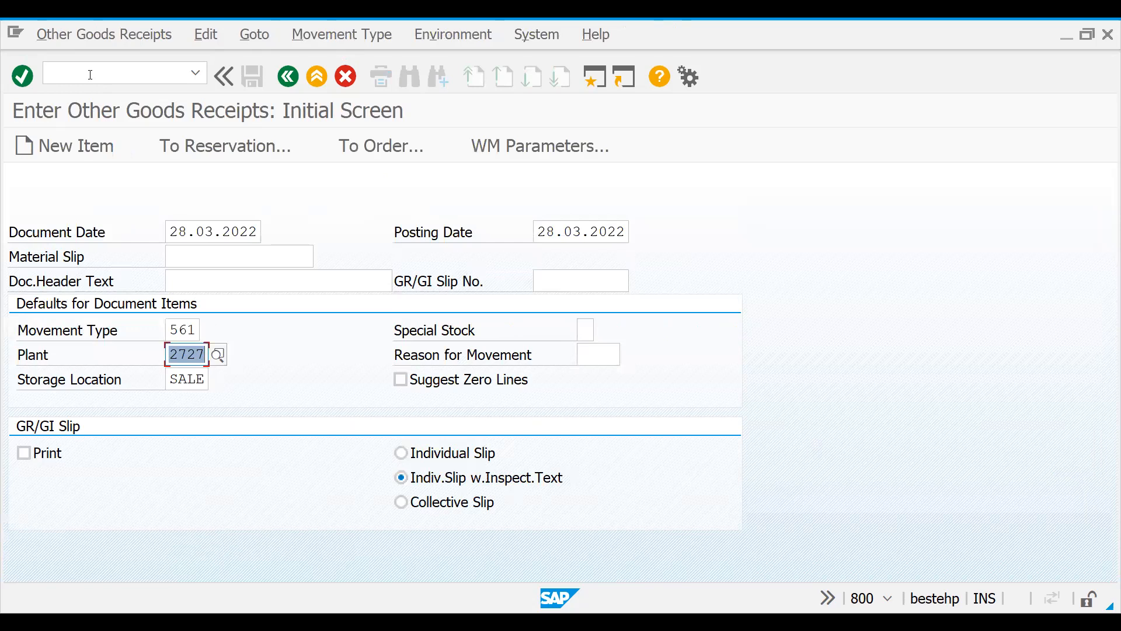
pyautogui.press('Return')
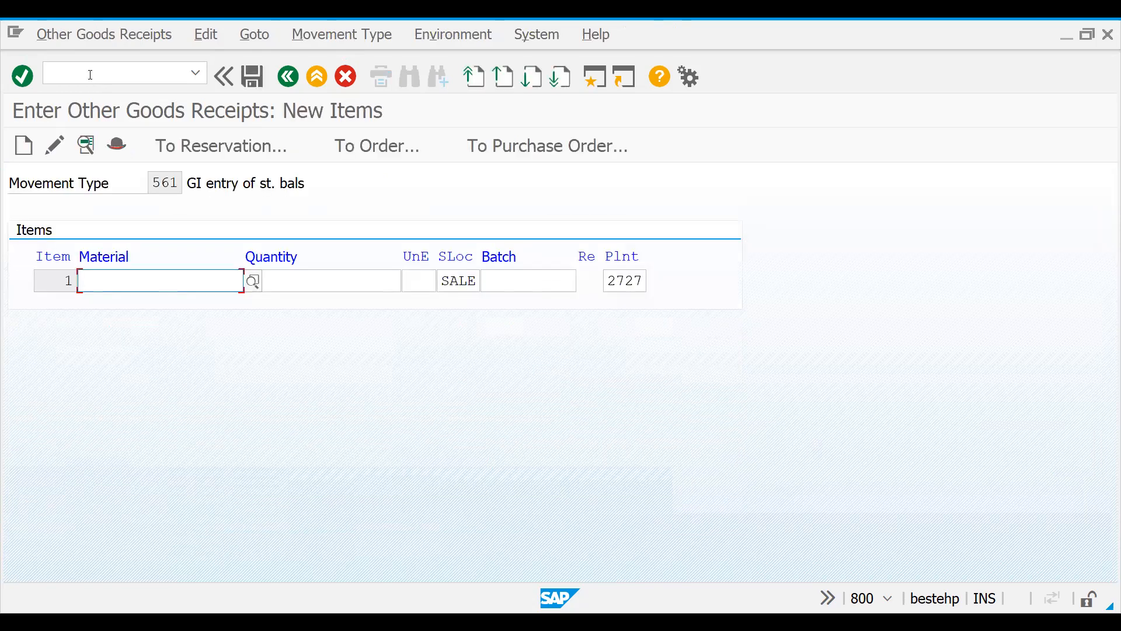
# Step: Enter material 50065691 with a quantity of 1000 in storage location SALE and post the goods receipt
pyautogui.hotkey('ctrl', 'v')
pyautogui.press('Tab')
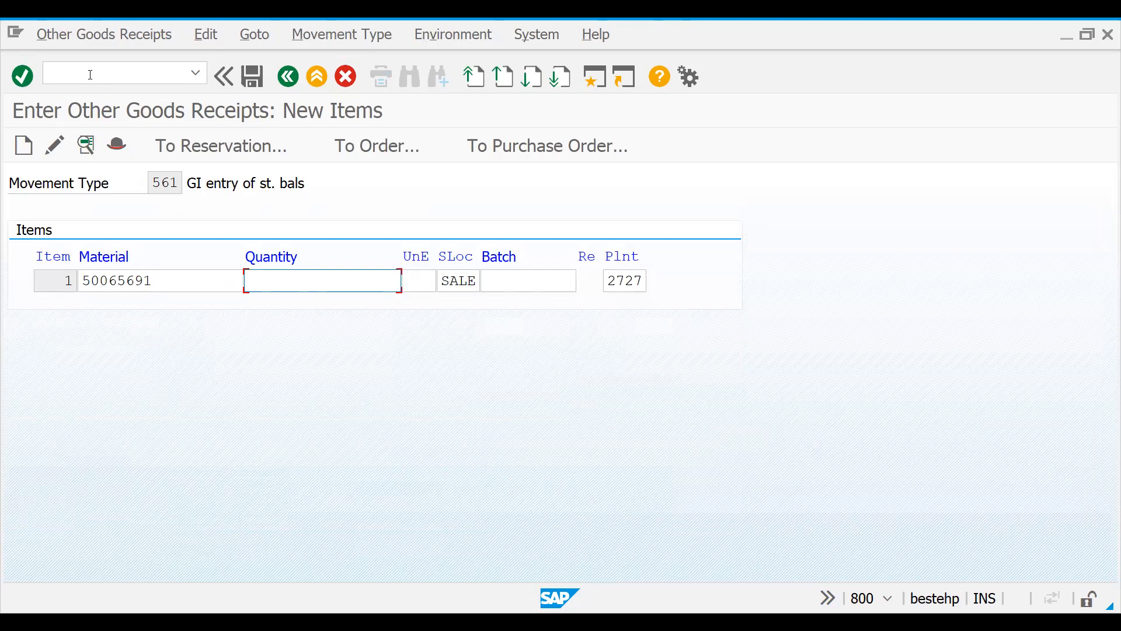
pyautogui.write('10')
pyautogui.press('BackSpace')
pyautogui.write('1000')
pyautogui.press('Return')
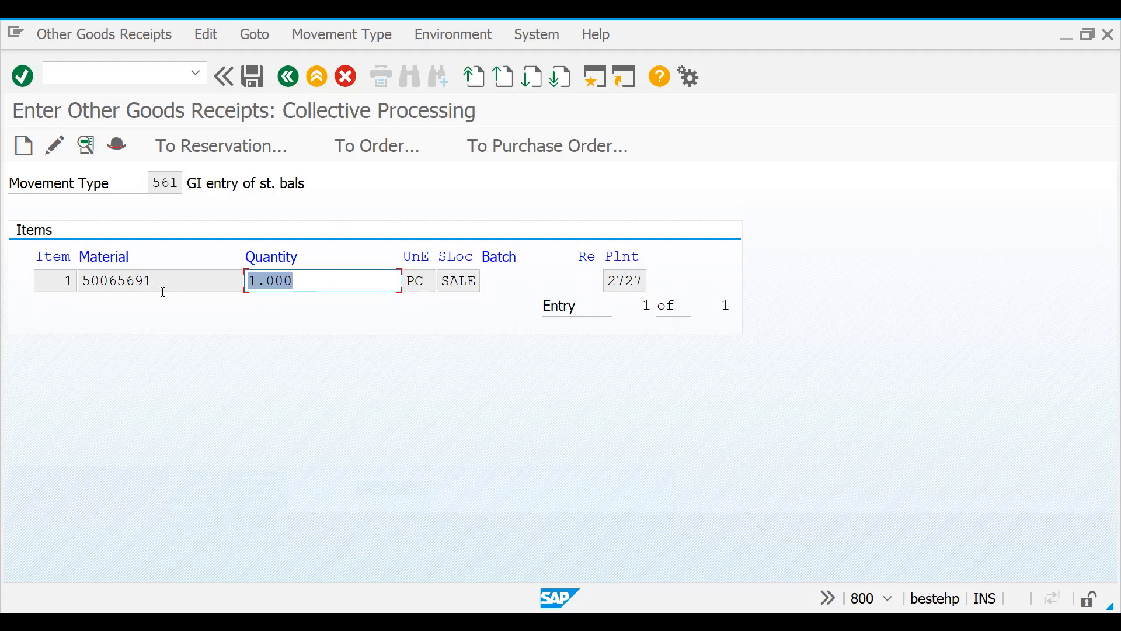
pyautogui.click(256, 80)
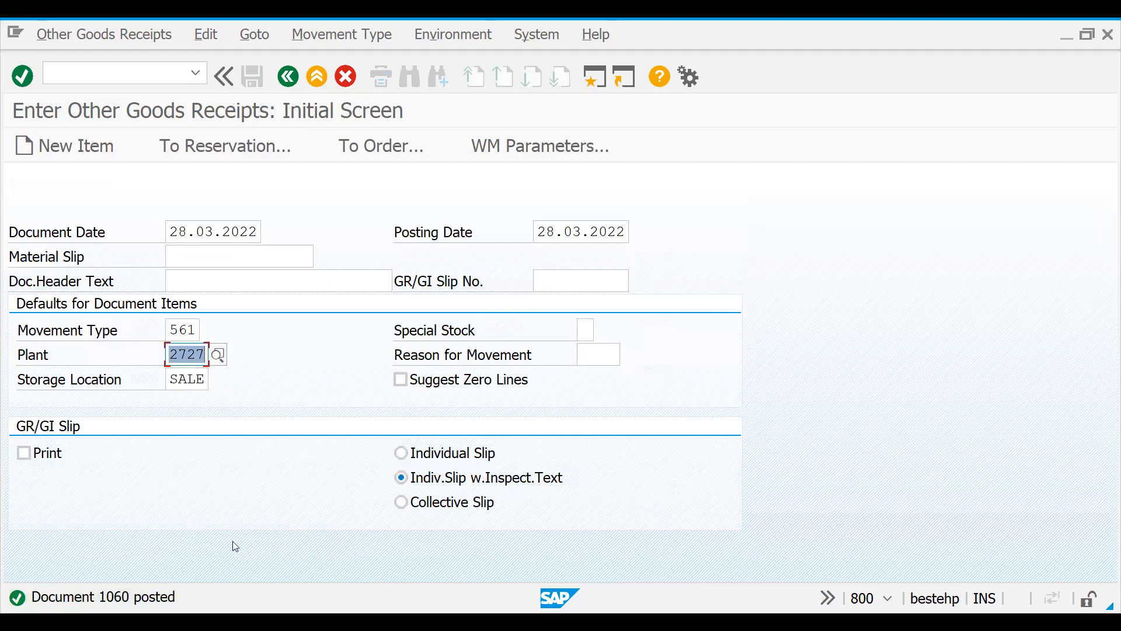
# Step: Run the MMBE stock overview for material 50065691 at plant 2727 and examine the company code, plant and storage location levels
pyautogui.click(87, 66)
pyautogui.write('/NM')
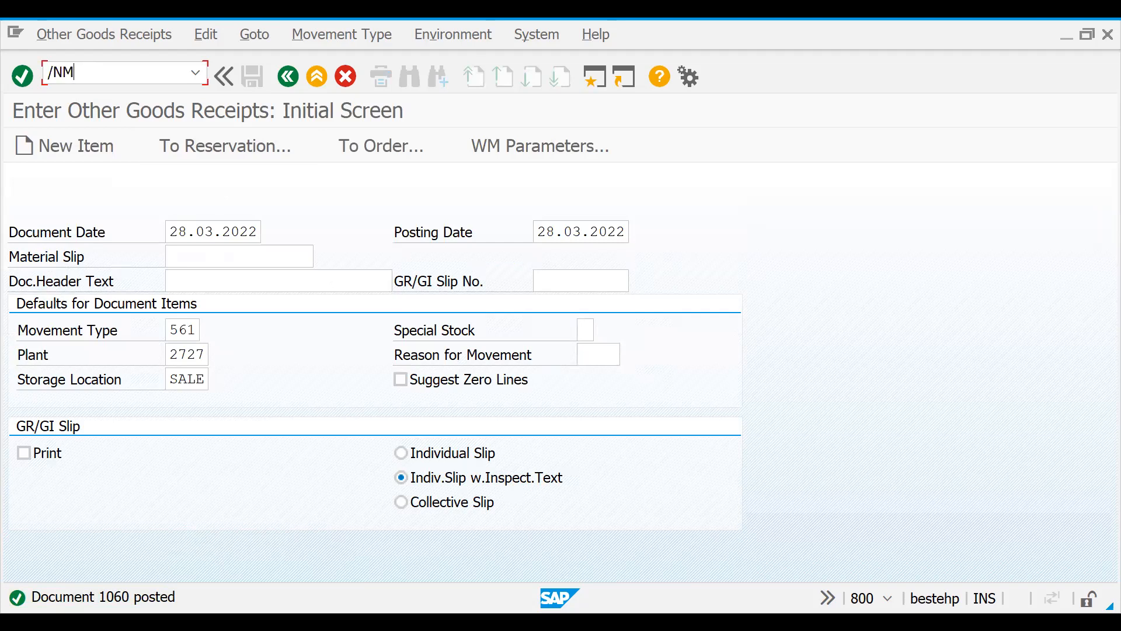
pyautogui.press('BackSpace')
pyautogui.write('MMBE')
pyautogui.press('Return')
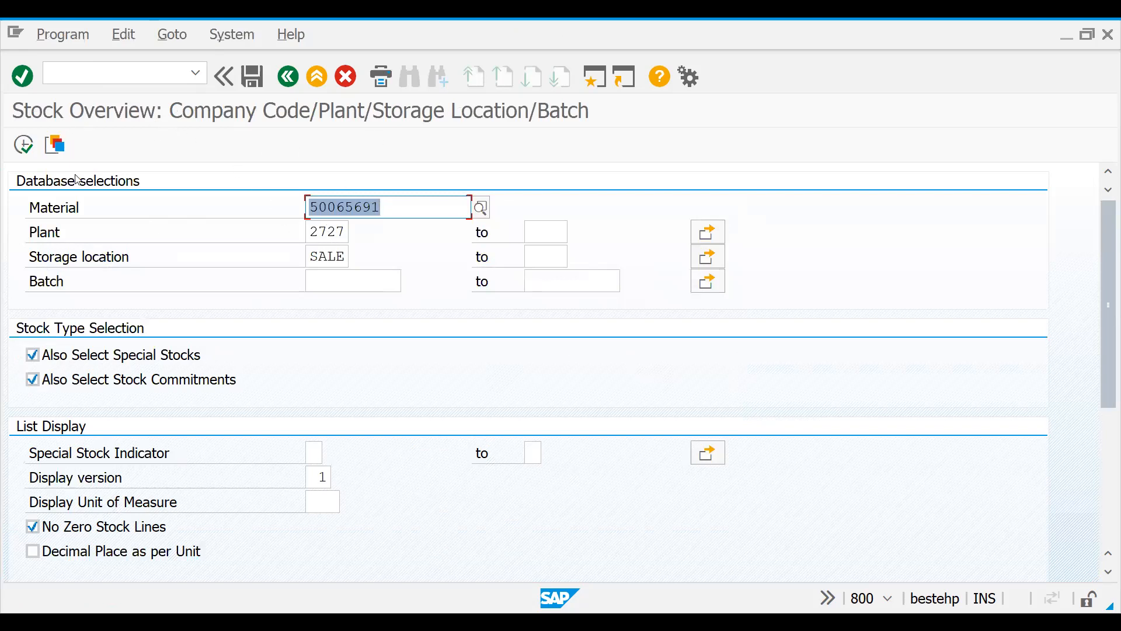
pyautogui.press('F8')
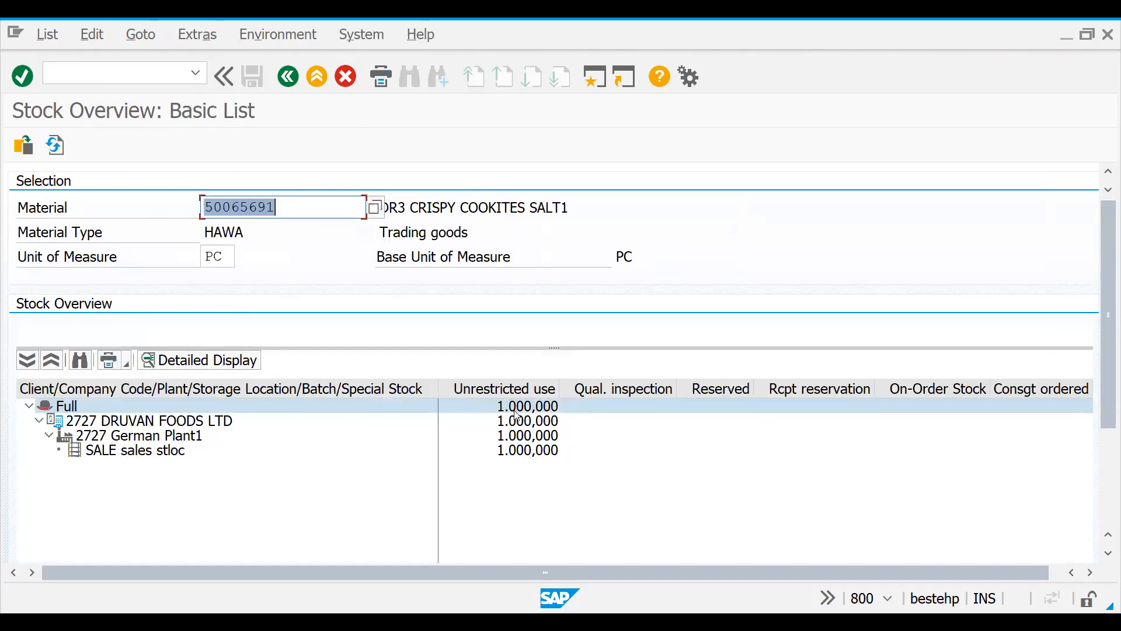
pyautogui.click(175, 424)
pyautogui.click(174, 438)
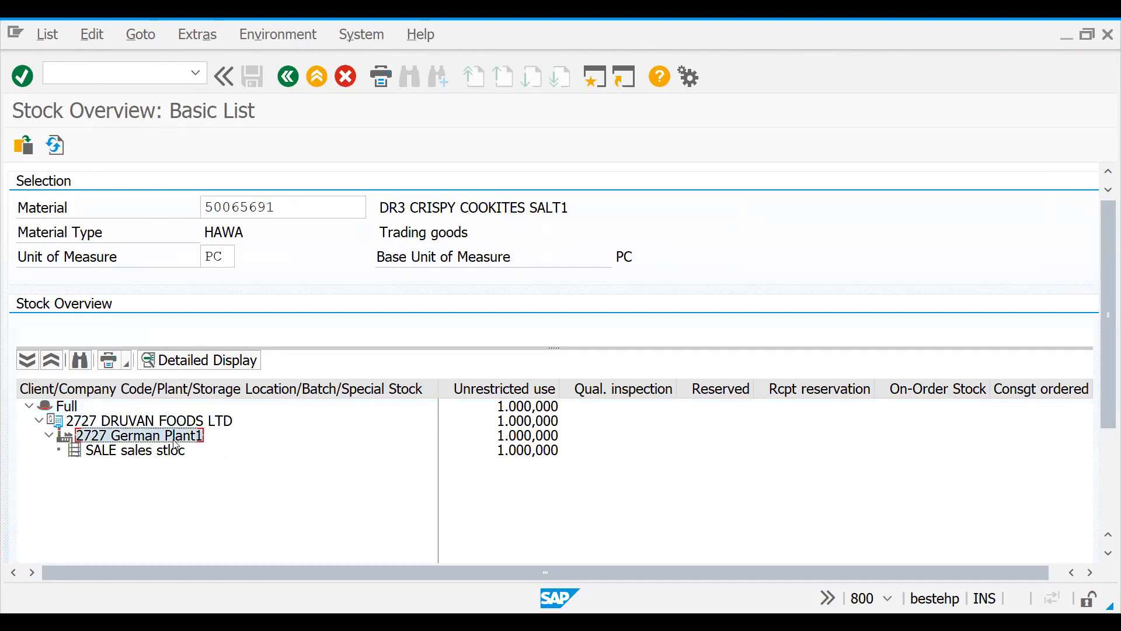
pyautogui.click(175, 423)
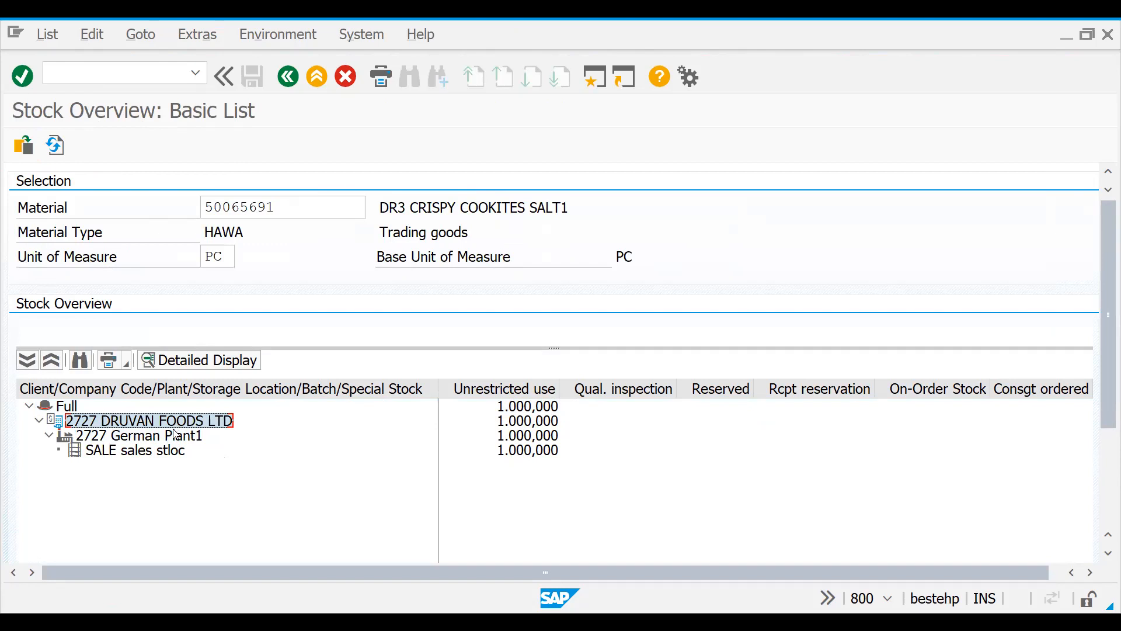
pyautogui.click(176, 438)
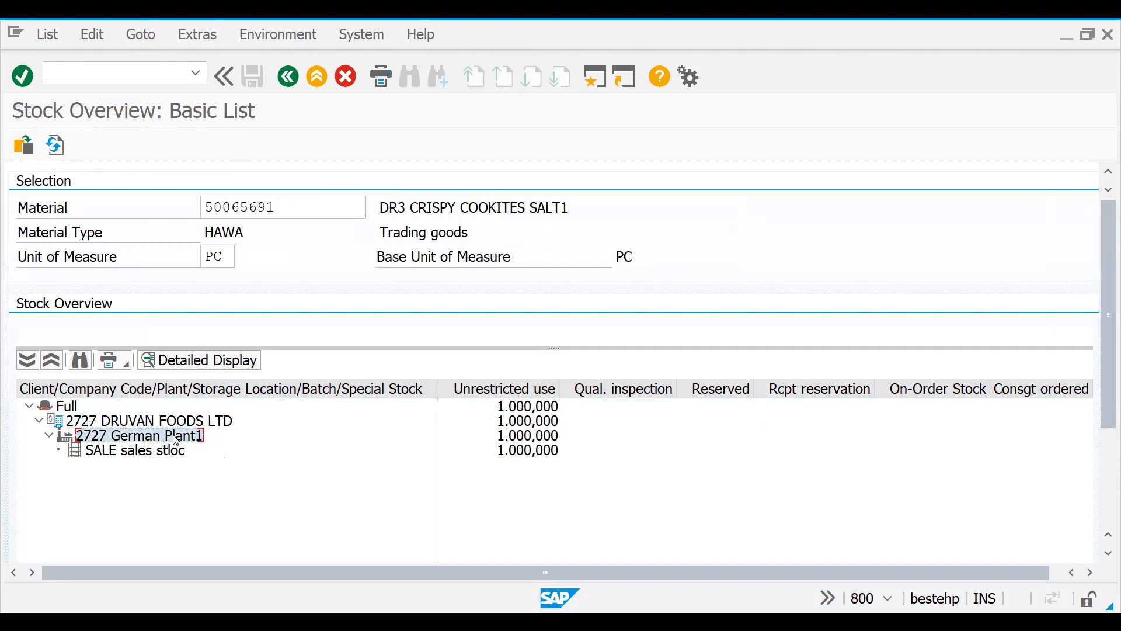
pyautogui.click(169, 449)
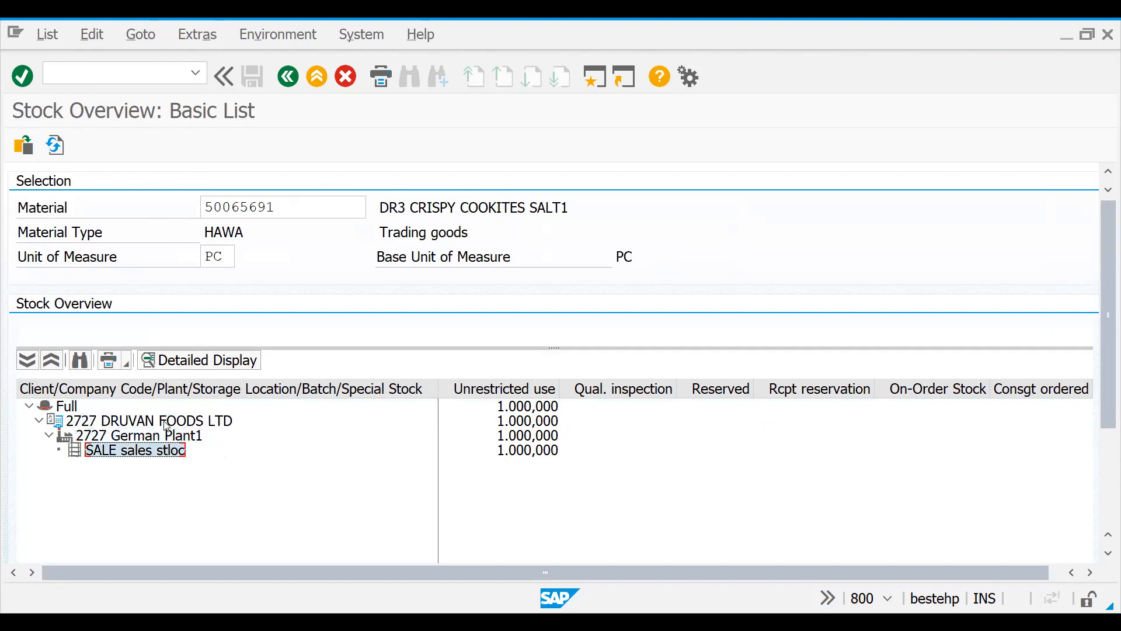
pyautogui.click(167, 425)
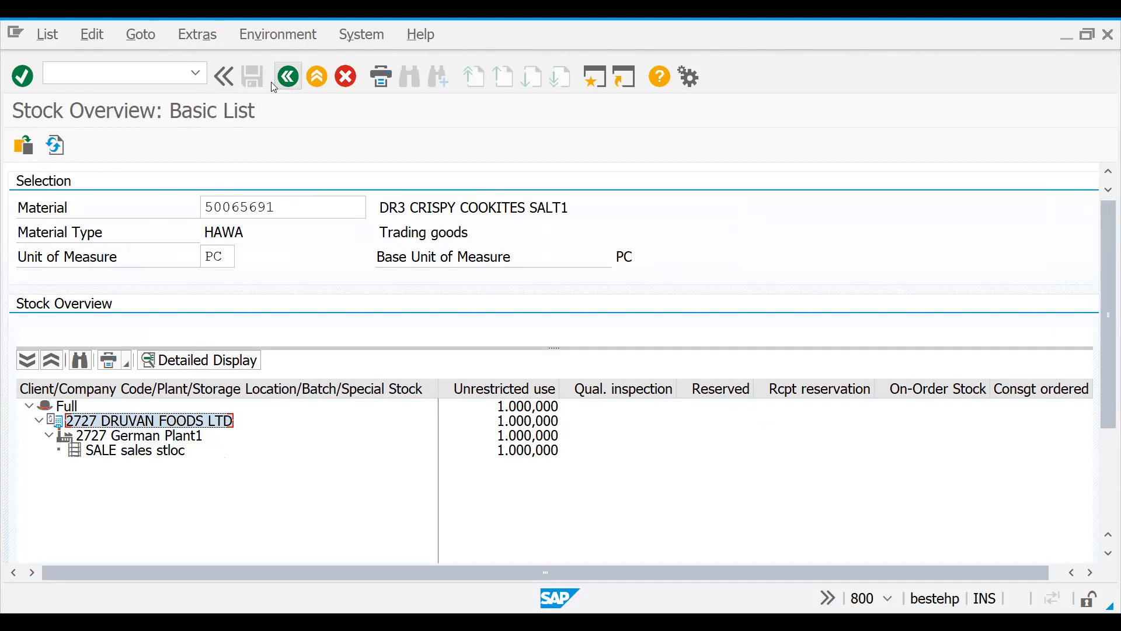
# Step: Post another MB1C receipt with movement type 561 for 250 of material 50065691 into plant 2727, storage location SALE
pyautogui.click(158, 73)
pyautogui.write('/NMB1C')
pyautogui.press('Return')
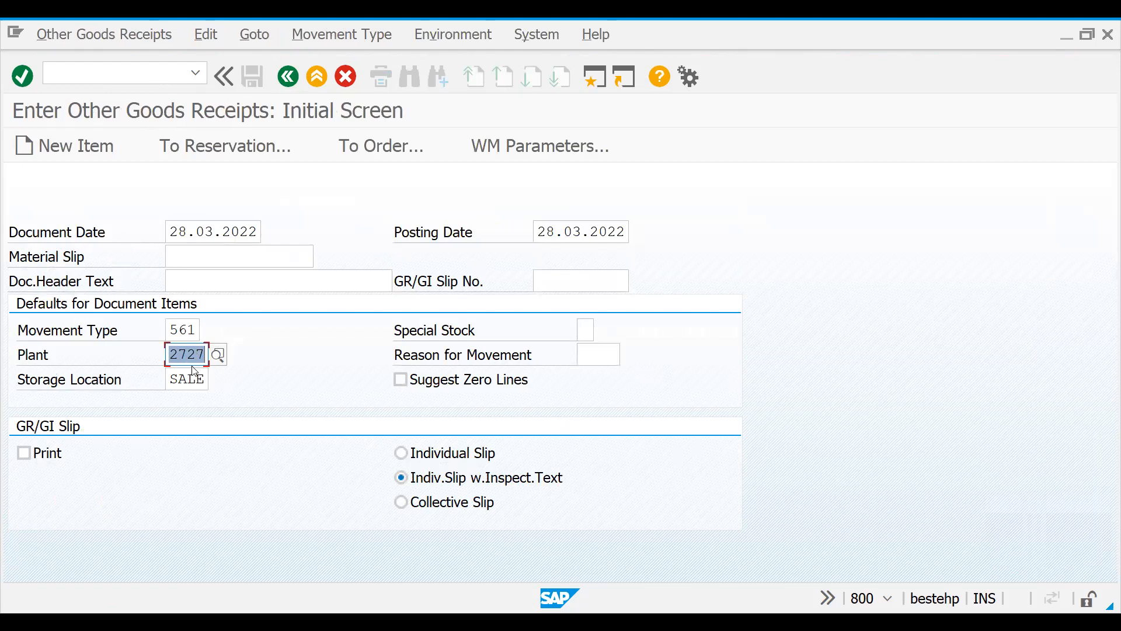
pyautogui.press('Return')
pyautogui.press('Down')
pyautogui.press('Return')
pyautogui.press('Tab')
pyautogui.write('250')
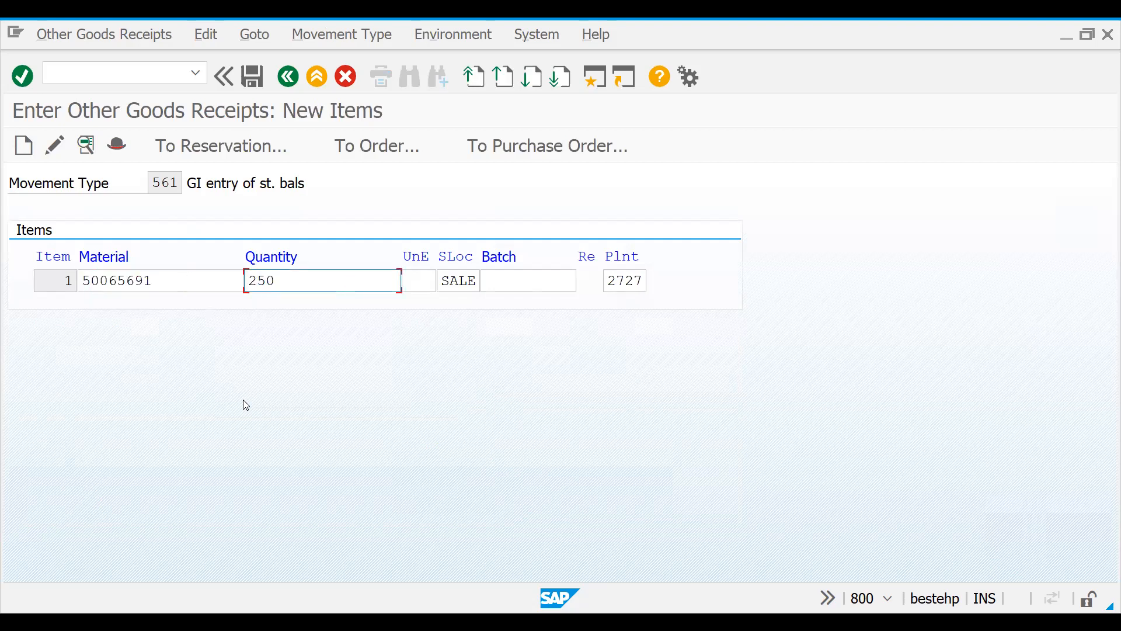
pyautogui.press('Return')
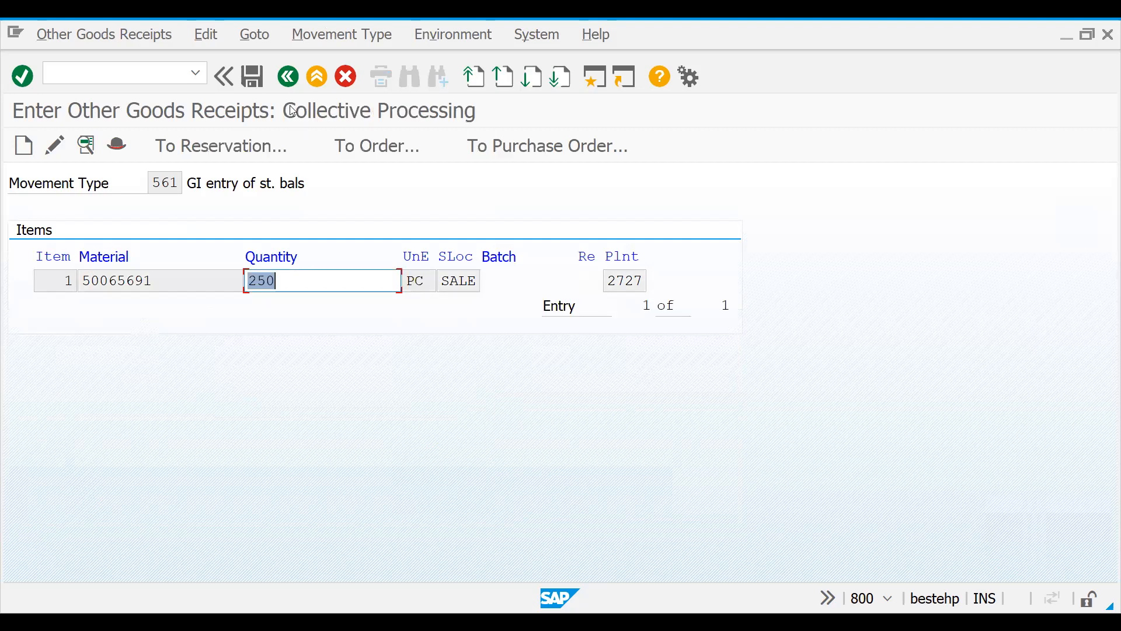
pyautogui.click(242, 72)
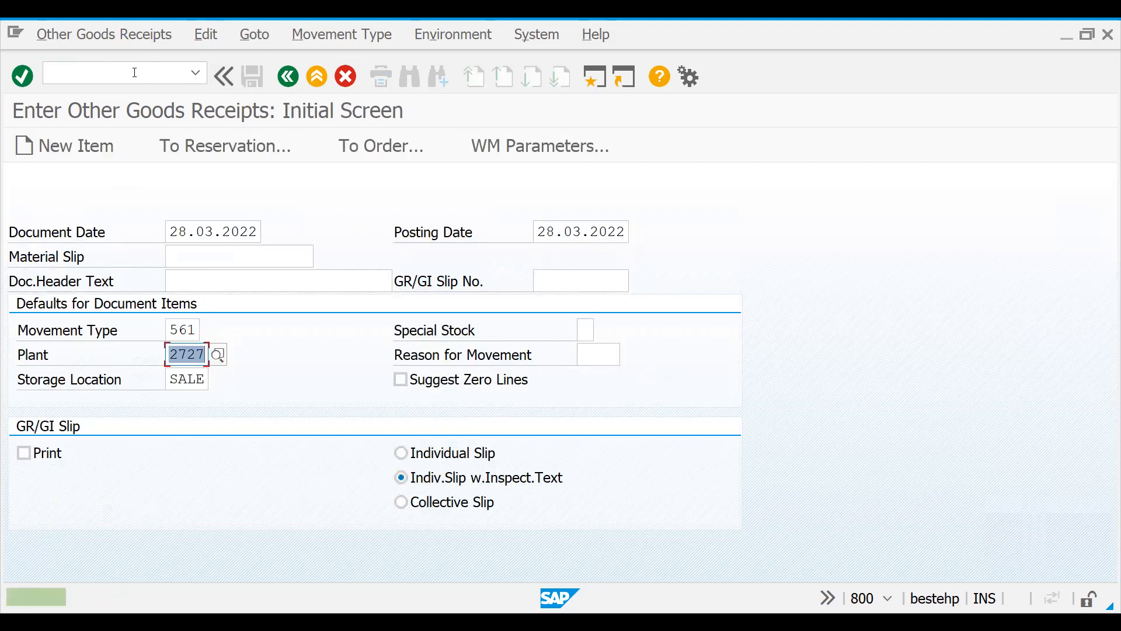
# Step: Check the stock of material 50065691 again with the MMBE stock overview
pyautogui.click(134, 73)
pyautogui.write('/N')
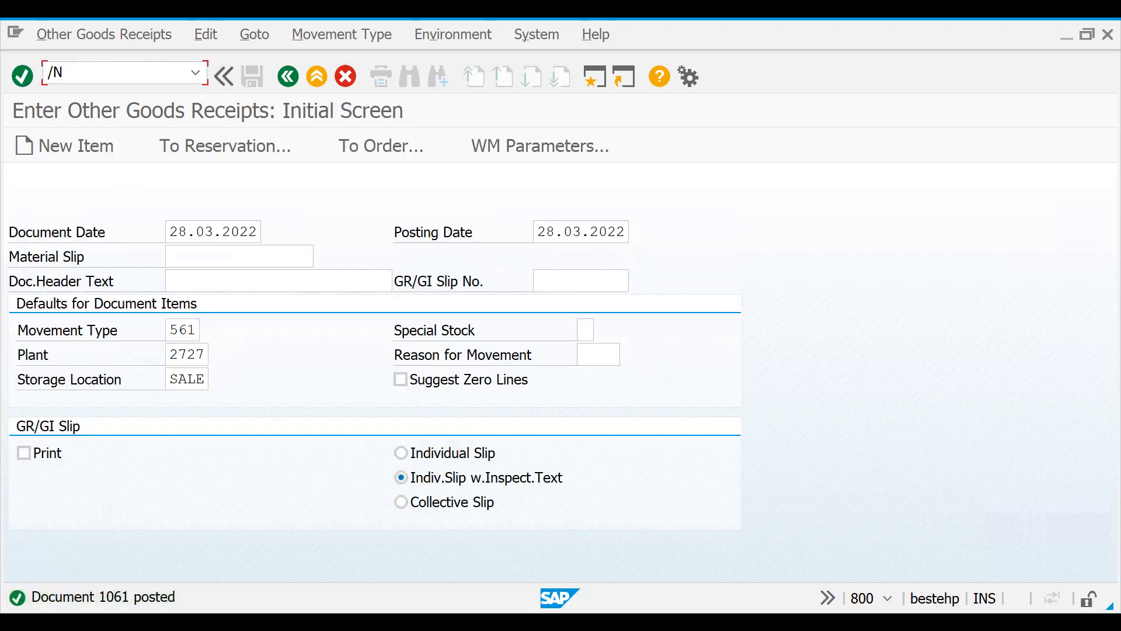
pyautogui.write('MMBE')
pyautogui.press('Return')
pyautogui.click(23, 144)
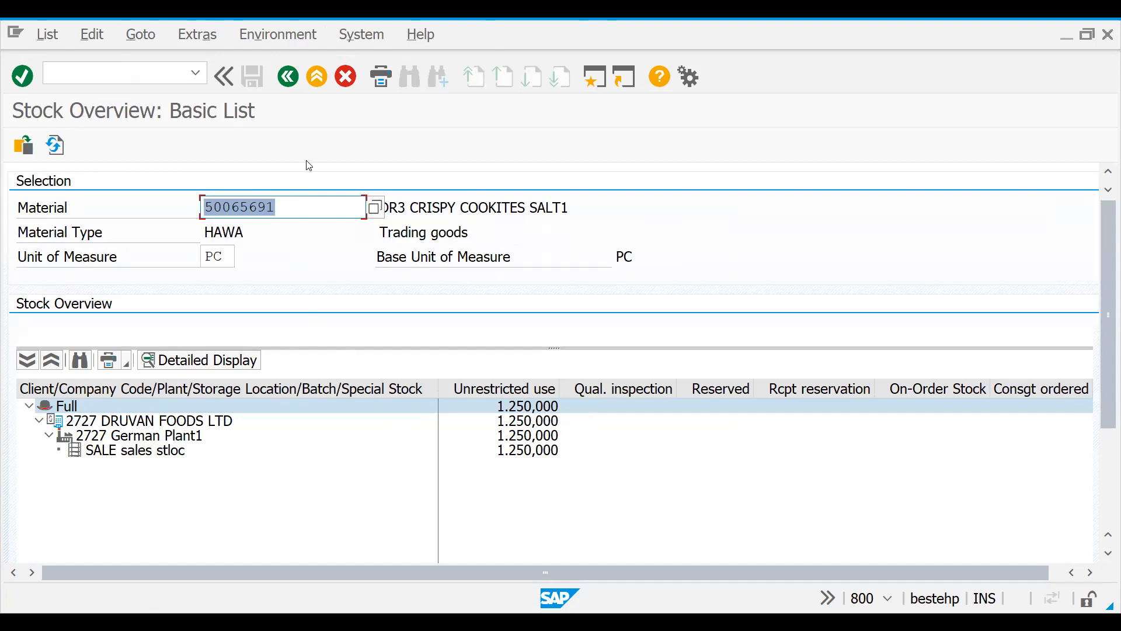
# Step: Start transaction MB1C from the stock overview and open a new items entry with the default movement type, plant and storage location
pyautogui.click(157, 74)
pyautogui.write('/NMM')
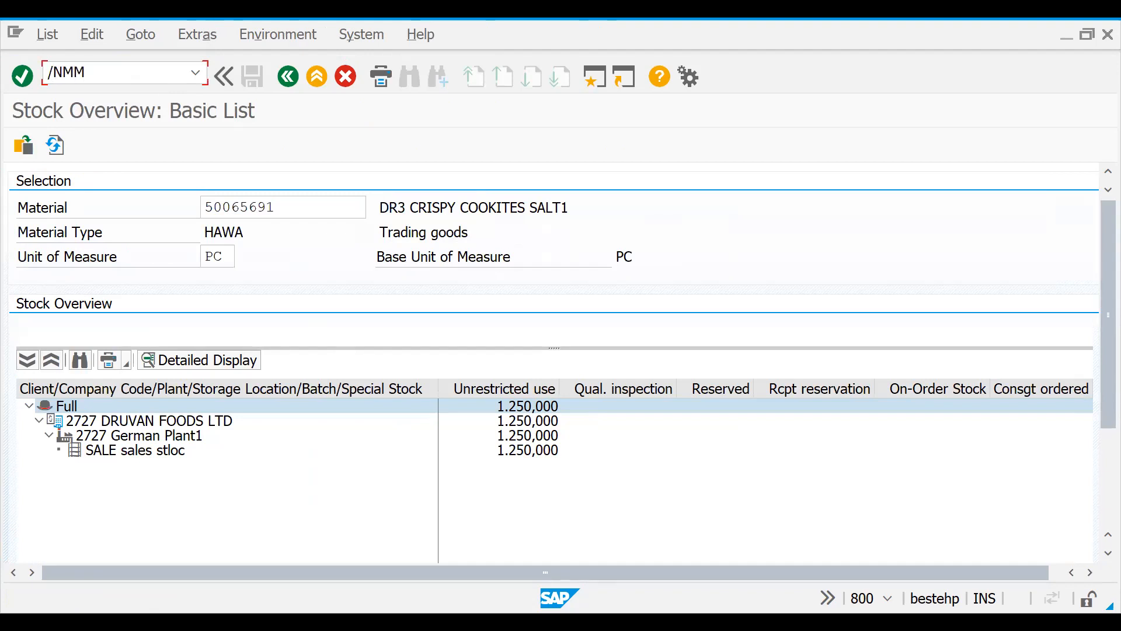
pyautogui.press('BackSpace')
pyautogui.write('B1C')
pyautogui.press('Return')
pyautogui.press('Return')
# Step: Enter material 50065692 with a quantity of 2000 and post the goods receipt
pyautogui.press('space')
pyautogui.press('Down')
pyautogui.press('Return')
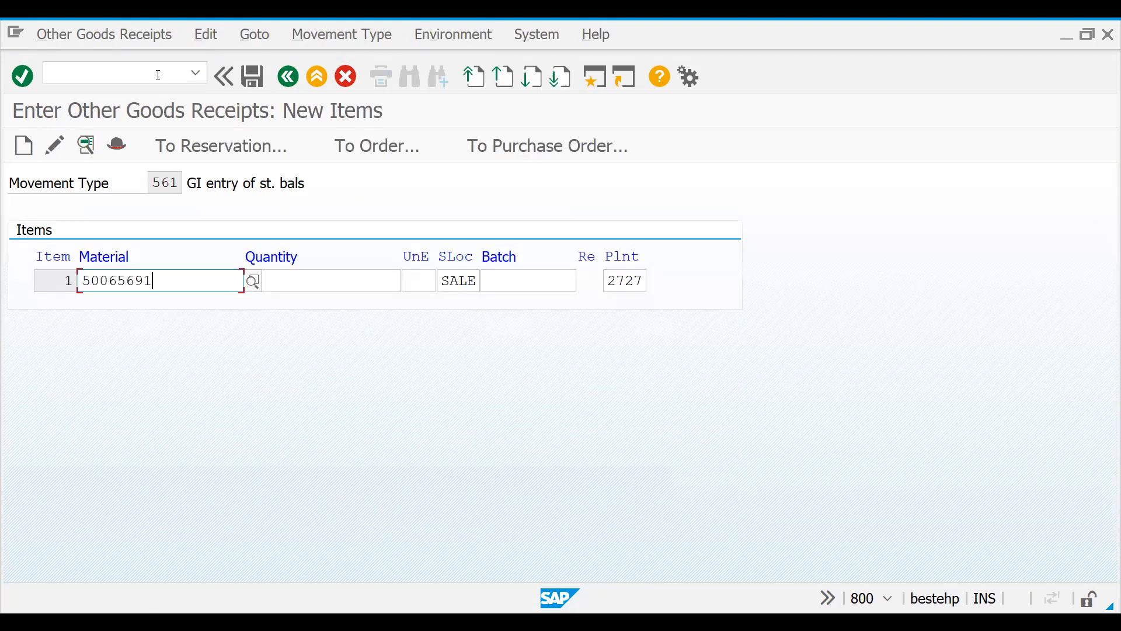
pyautogui.press('BackSpace')
pyautogui.write('2')
pyautogui.press('BackSpace')
pyautogui.write('1')
pyautogui.press('Return')
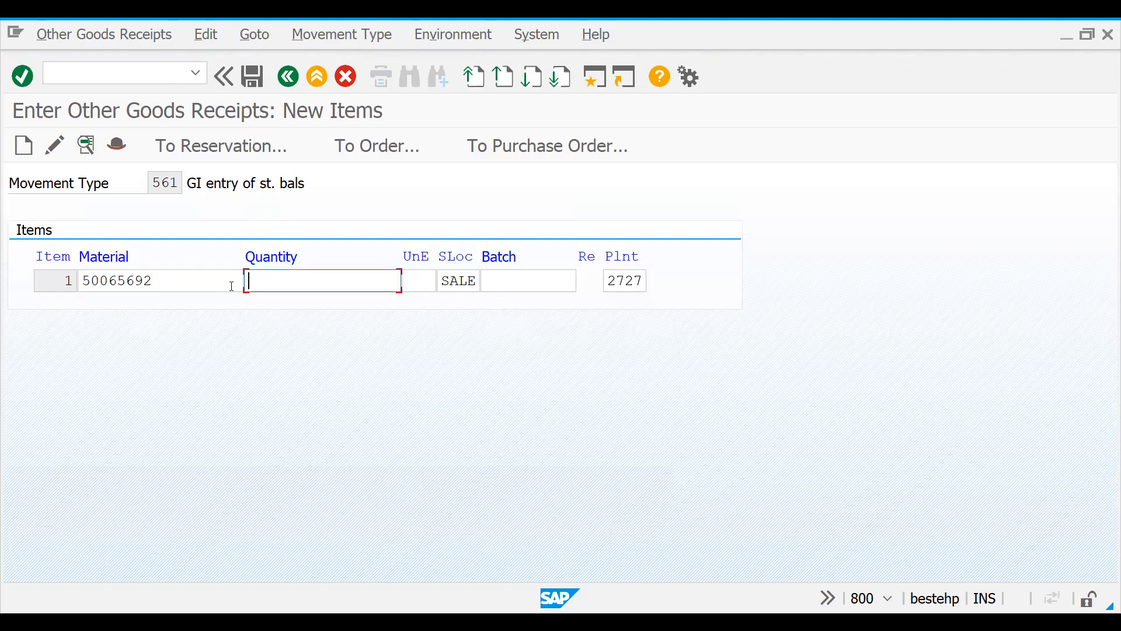
pyautogui.write('2000')
pyautogui.press('Return')
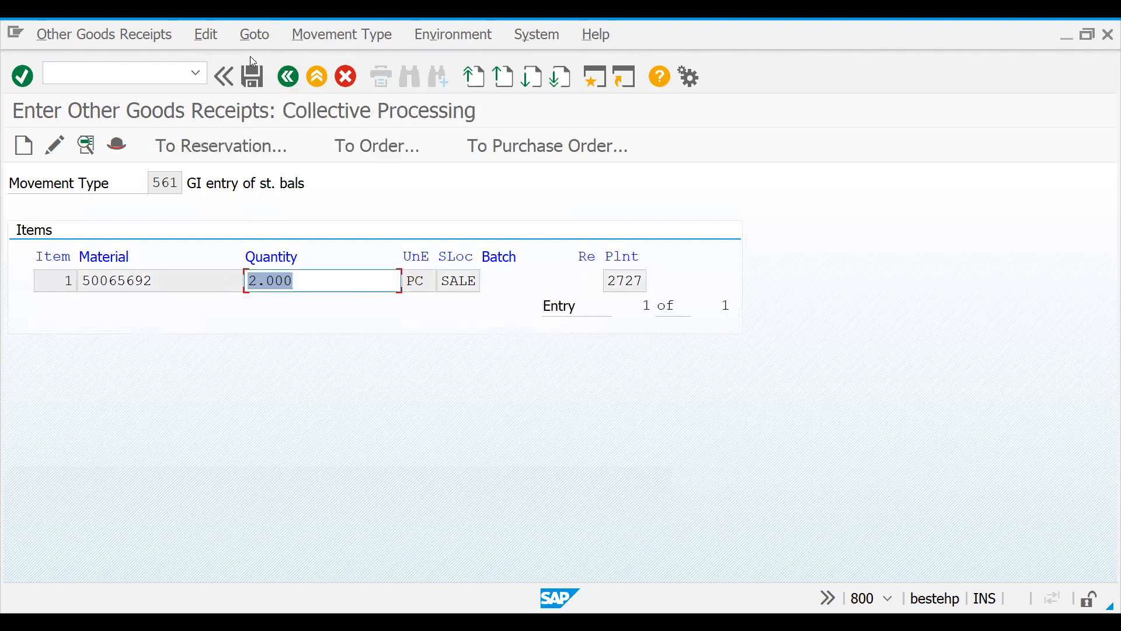
pyautogui.click(252, 62)
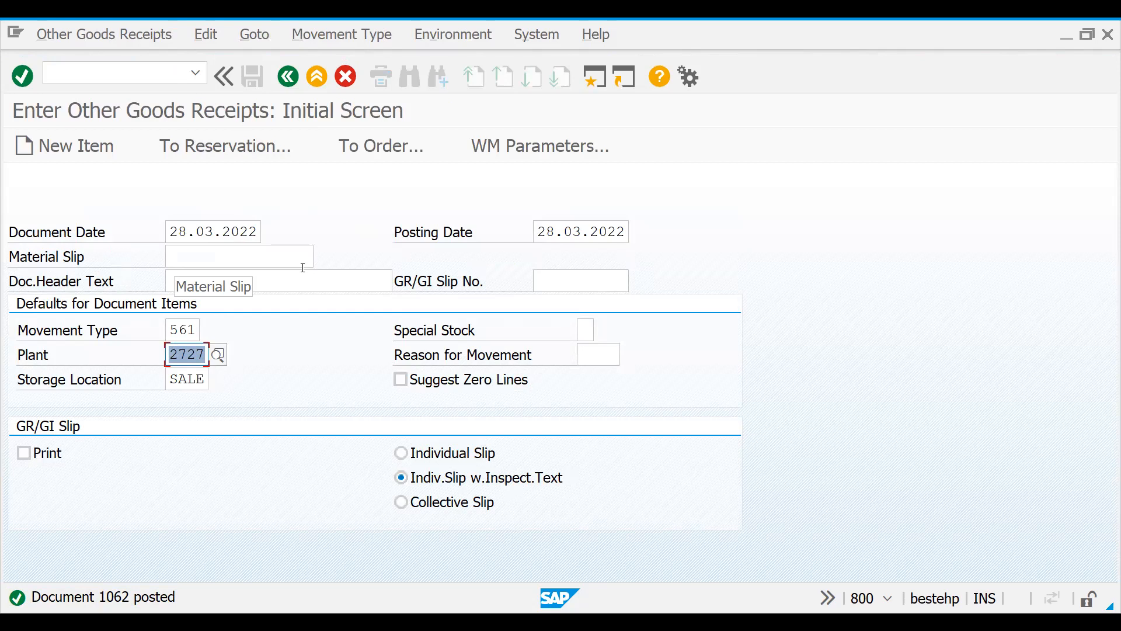
# Step: Display the MMBE stock overview for material 50065692 at plant 2727, storage location SALE
pyautogui.click(100, 68)
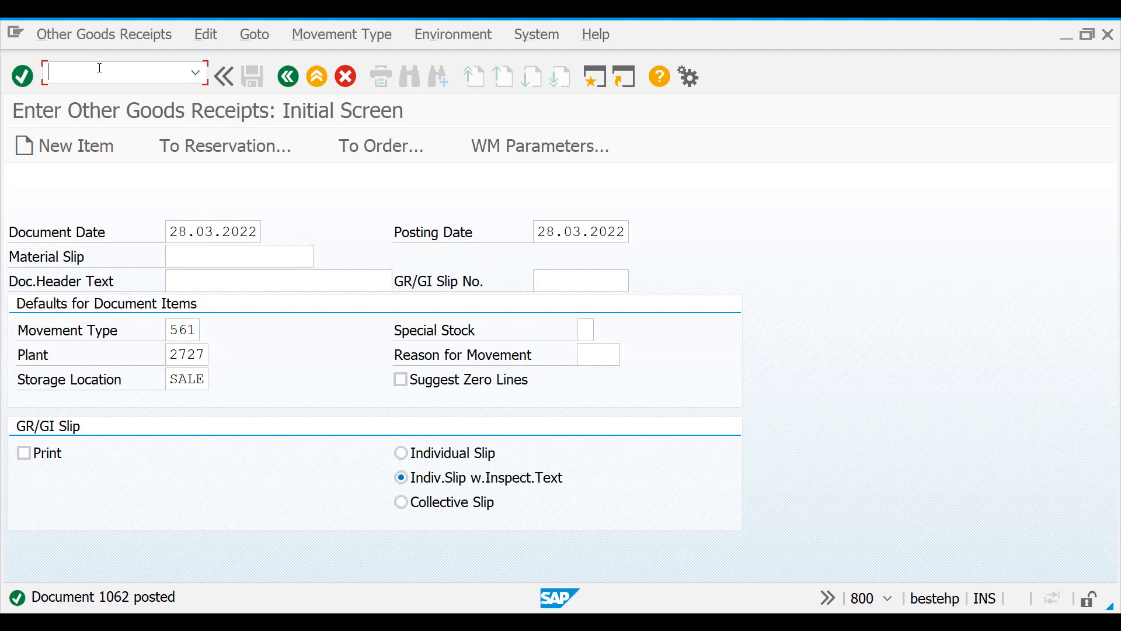
pyautogui.write('/NMMBE')
pyautogui.press('Return')
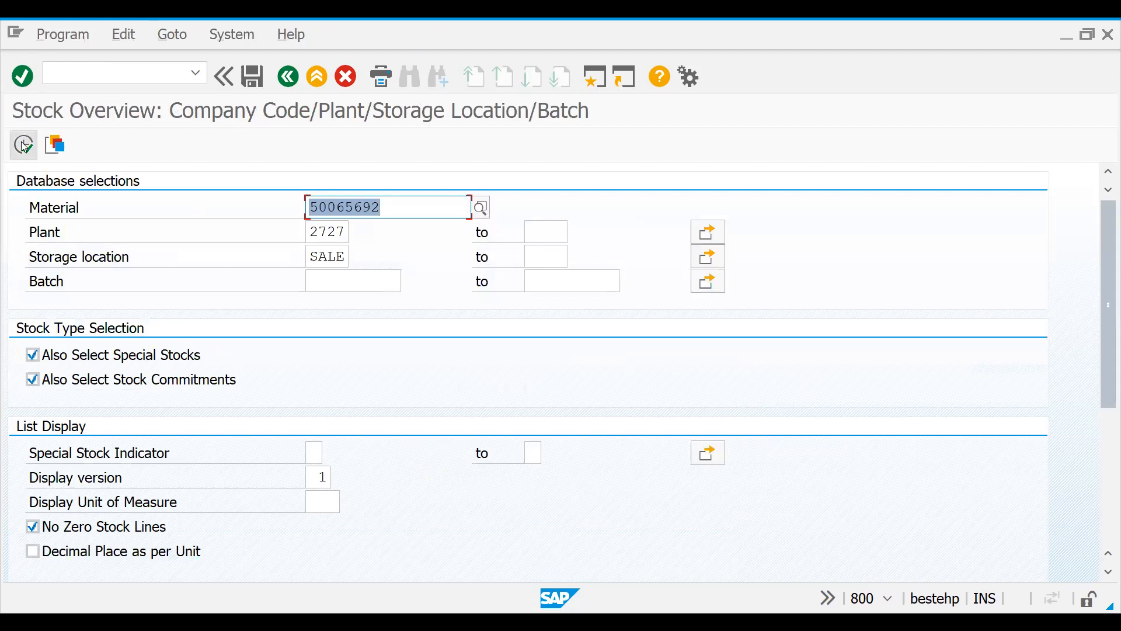
pyautogui.click(24, 144)
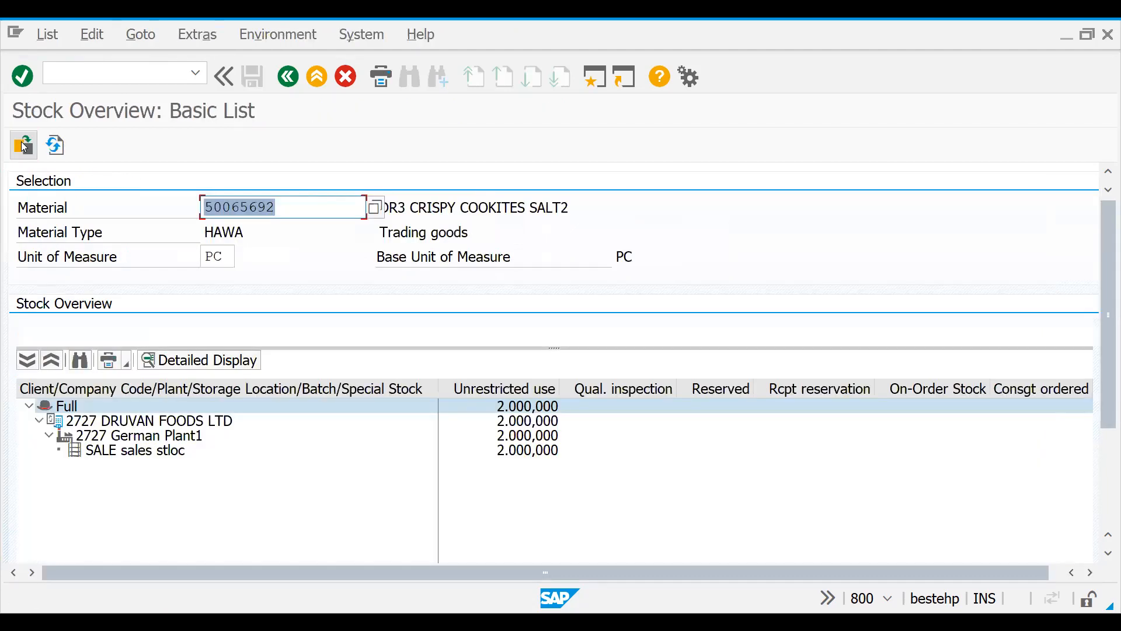